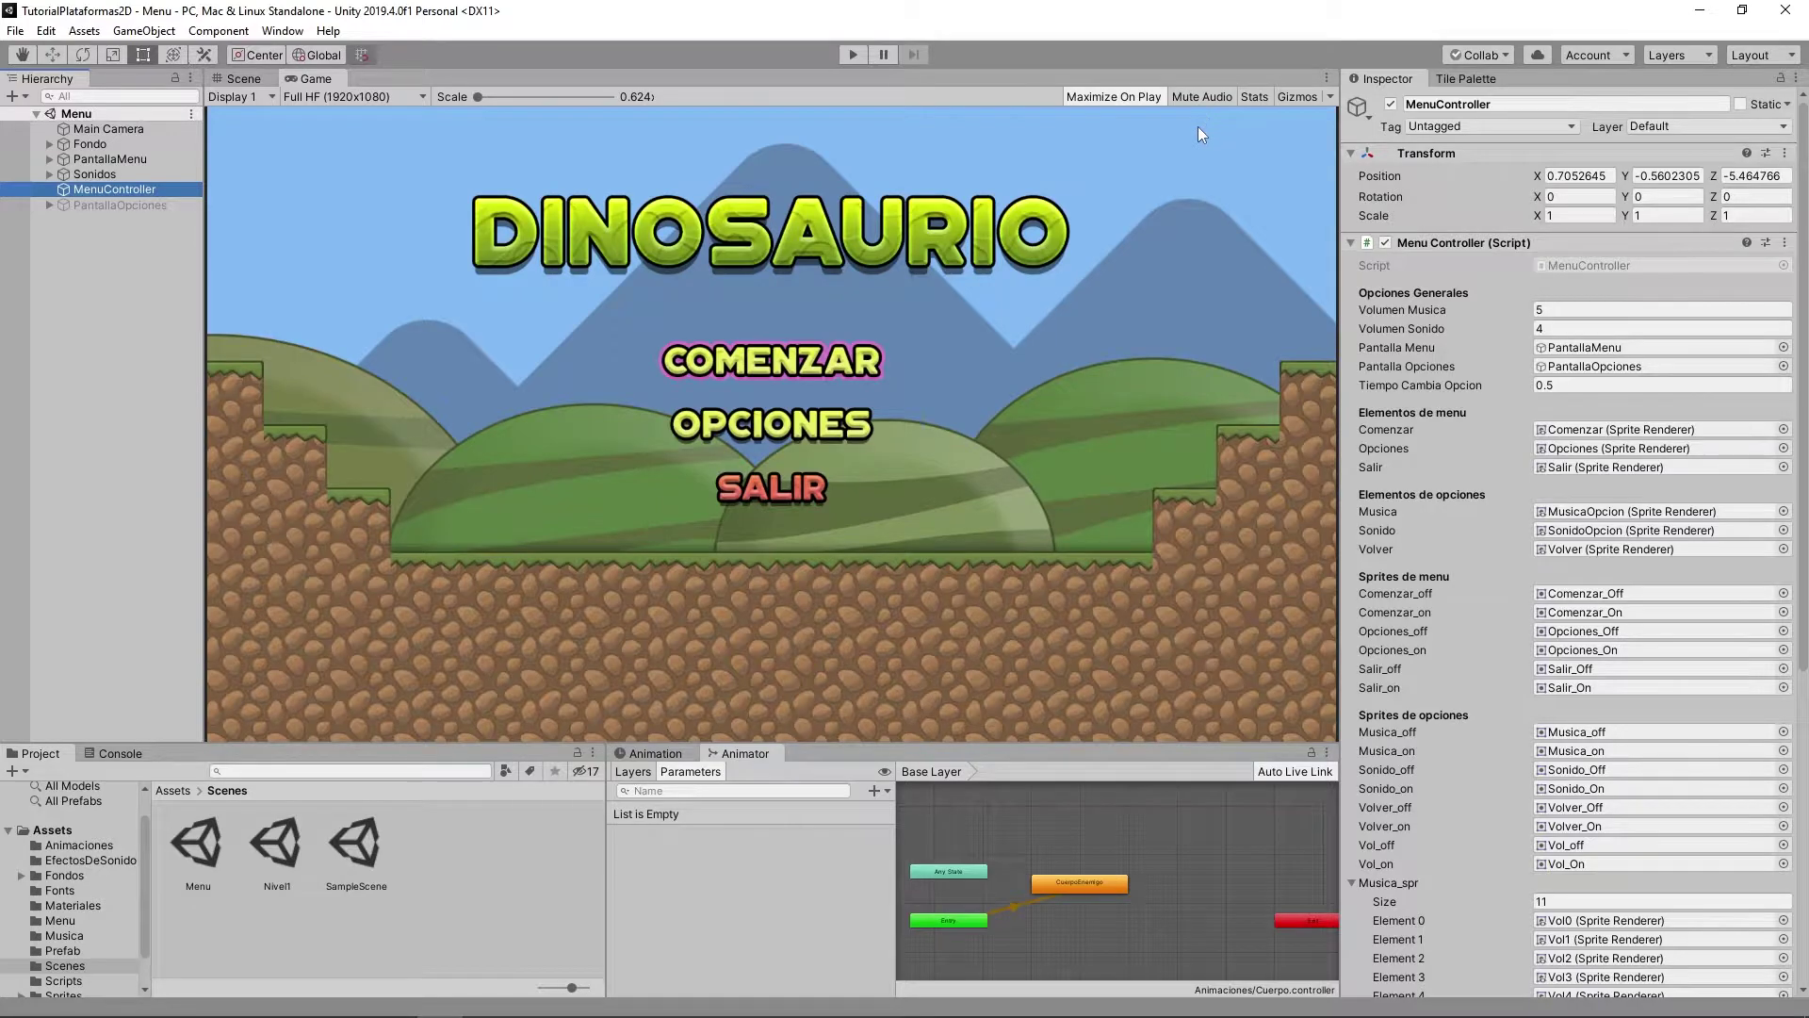
Play-test OPCIONES, leaving MUSICA at 5 and raising SONIDO to 7, then stop play.
{"action": "left_click", "coordinate": [854, 54]}
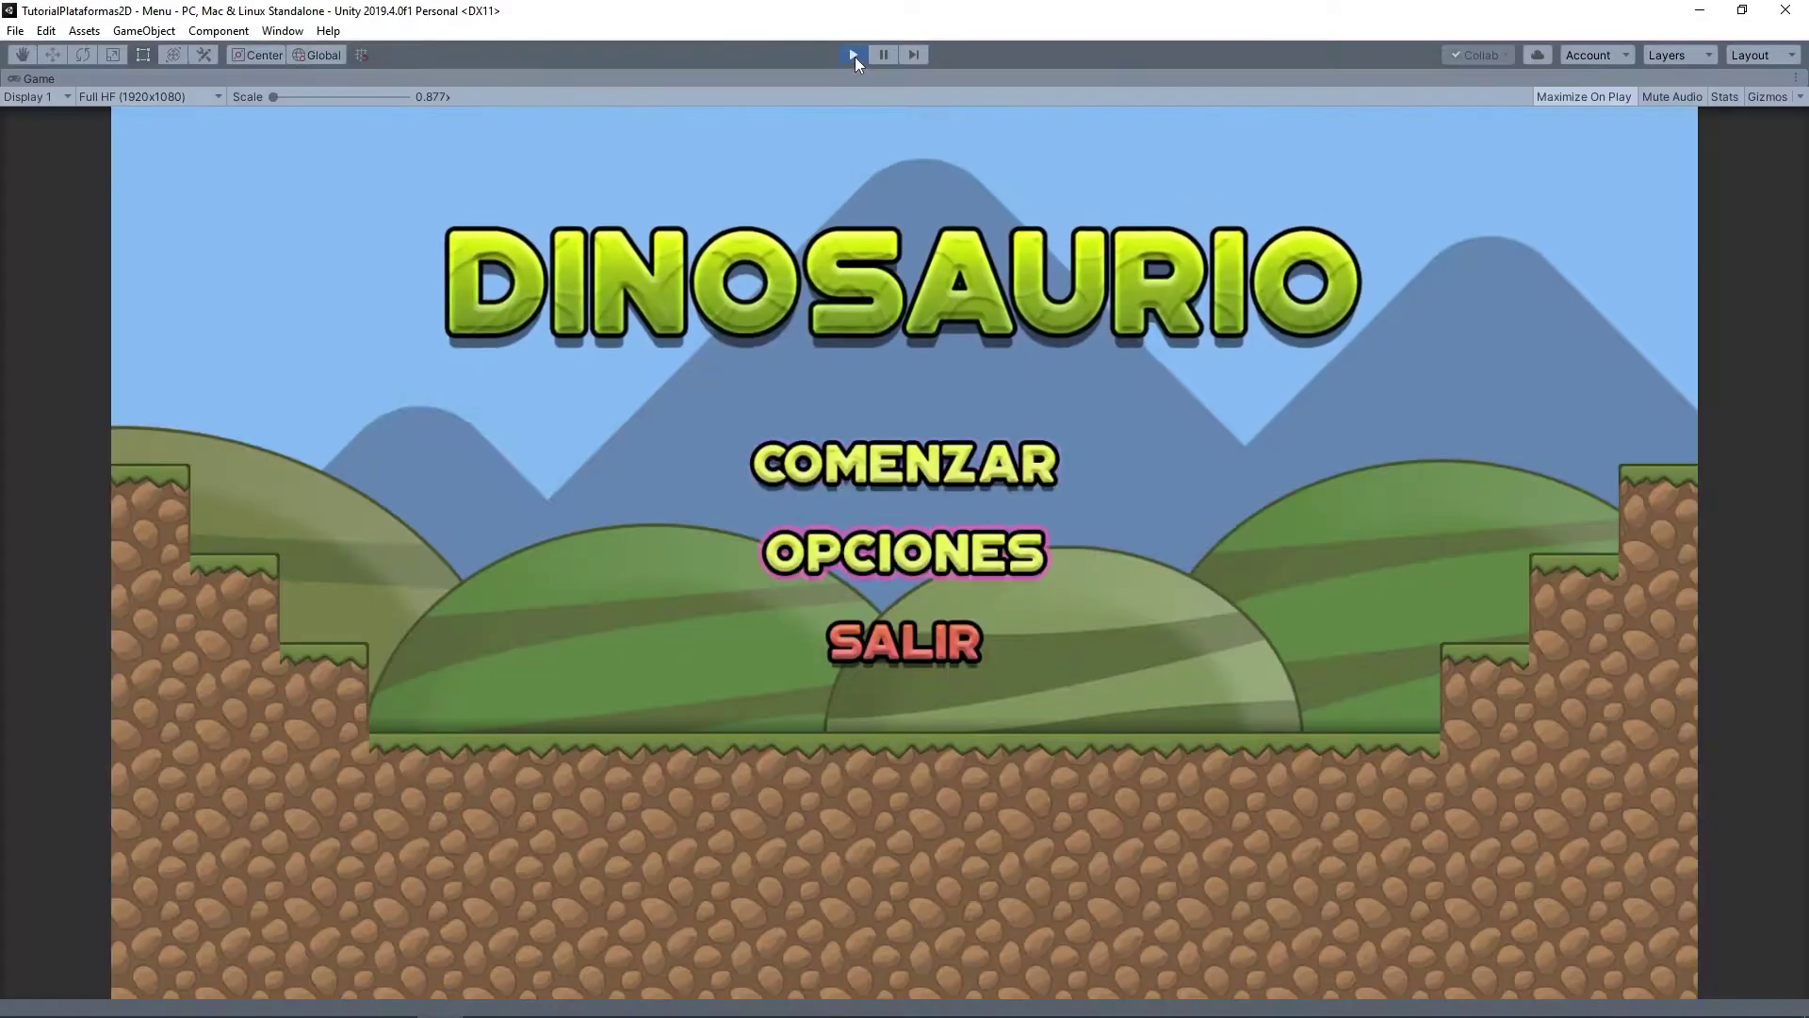
{"action": "key", "text": "Down"}
{"action": "key", "text": "Return"}
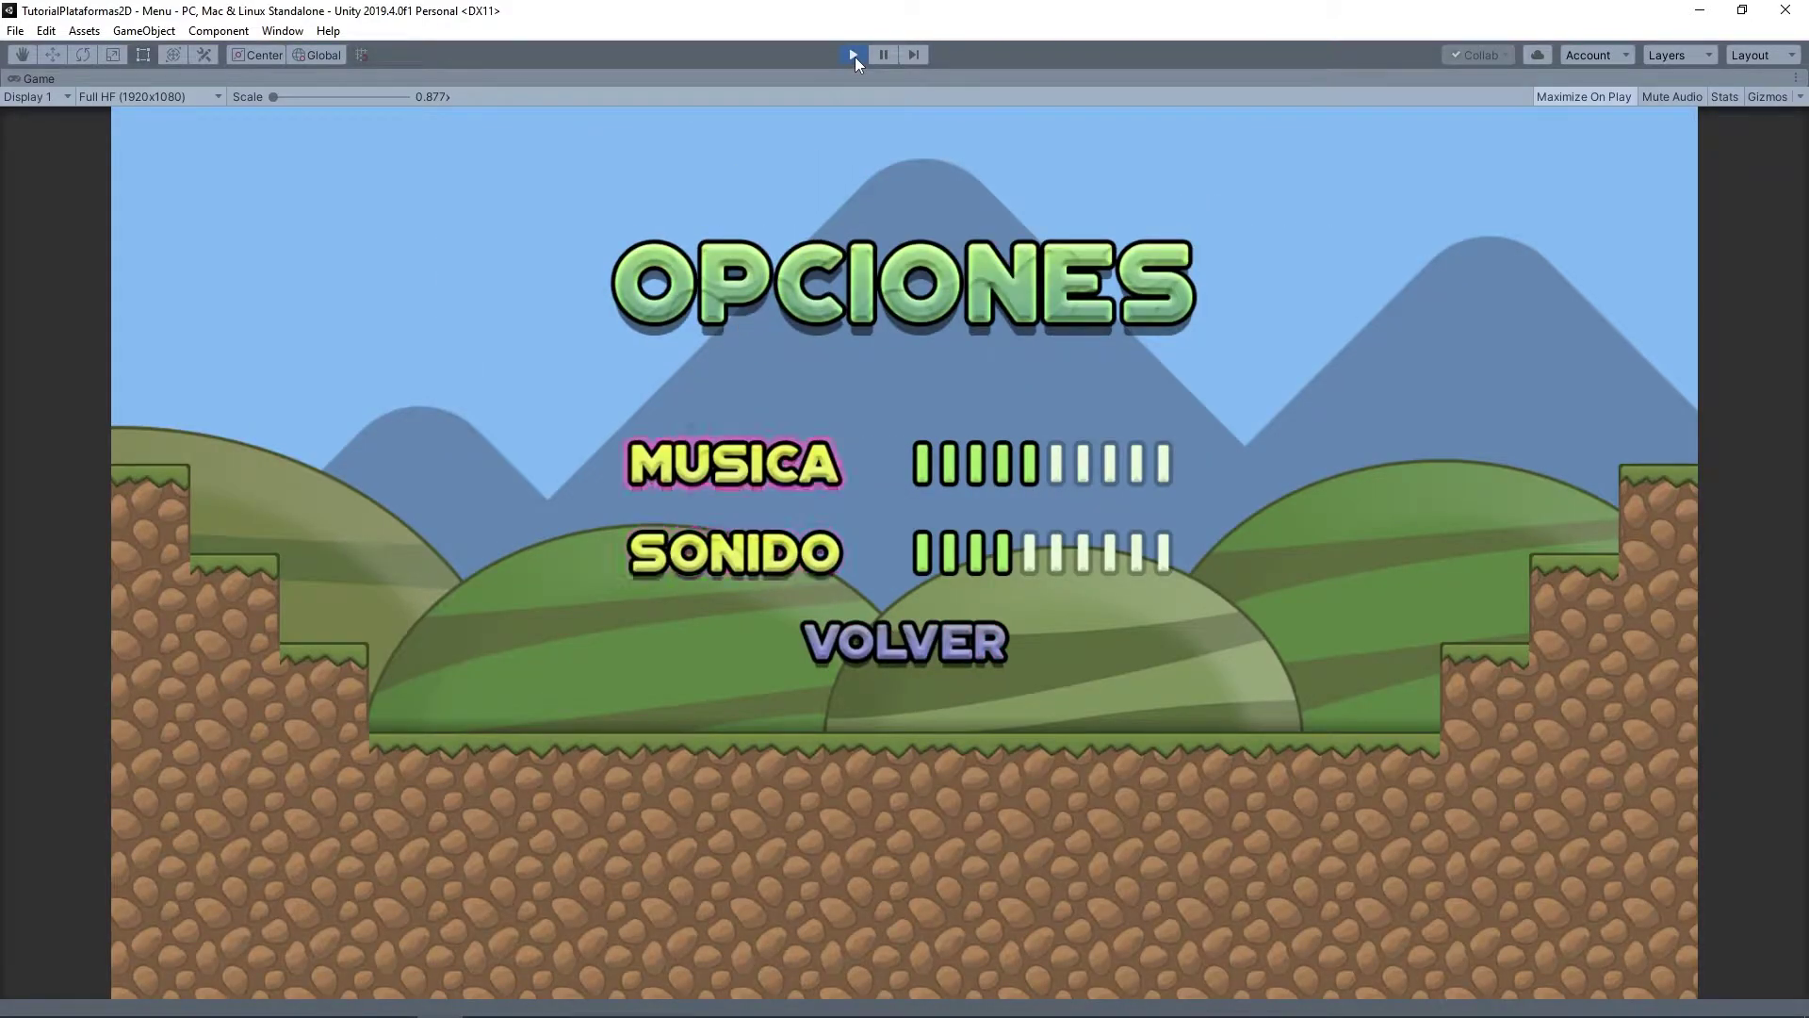
{"action": "key", "text": "Right"}
{"action": "key", "text": "Right"}
{"action": "key", "text": "Right"}
{"action": "key", "text": "Left"}
{"action": "key", "text": "Left"}
{"action": "key", "text": "Left"}
{"action": "key", "text": "Down"}
{"action": "key", "text": "Right"}
{"action": "key", "text": "Right"}
{"action": "key", "text": "Right"}
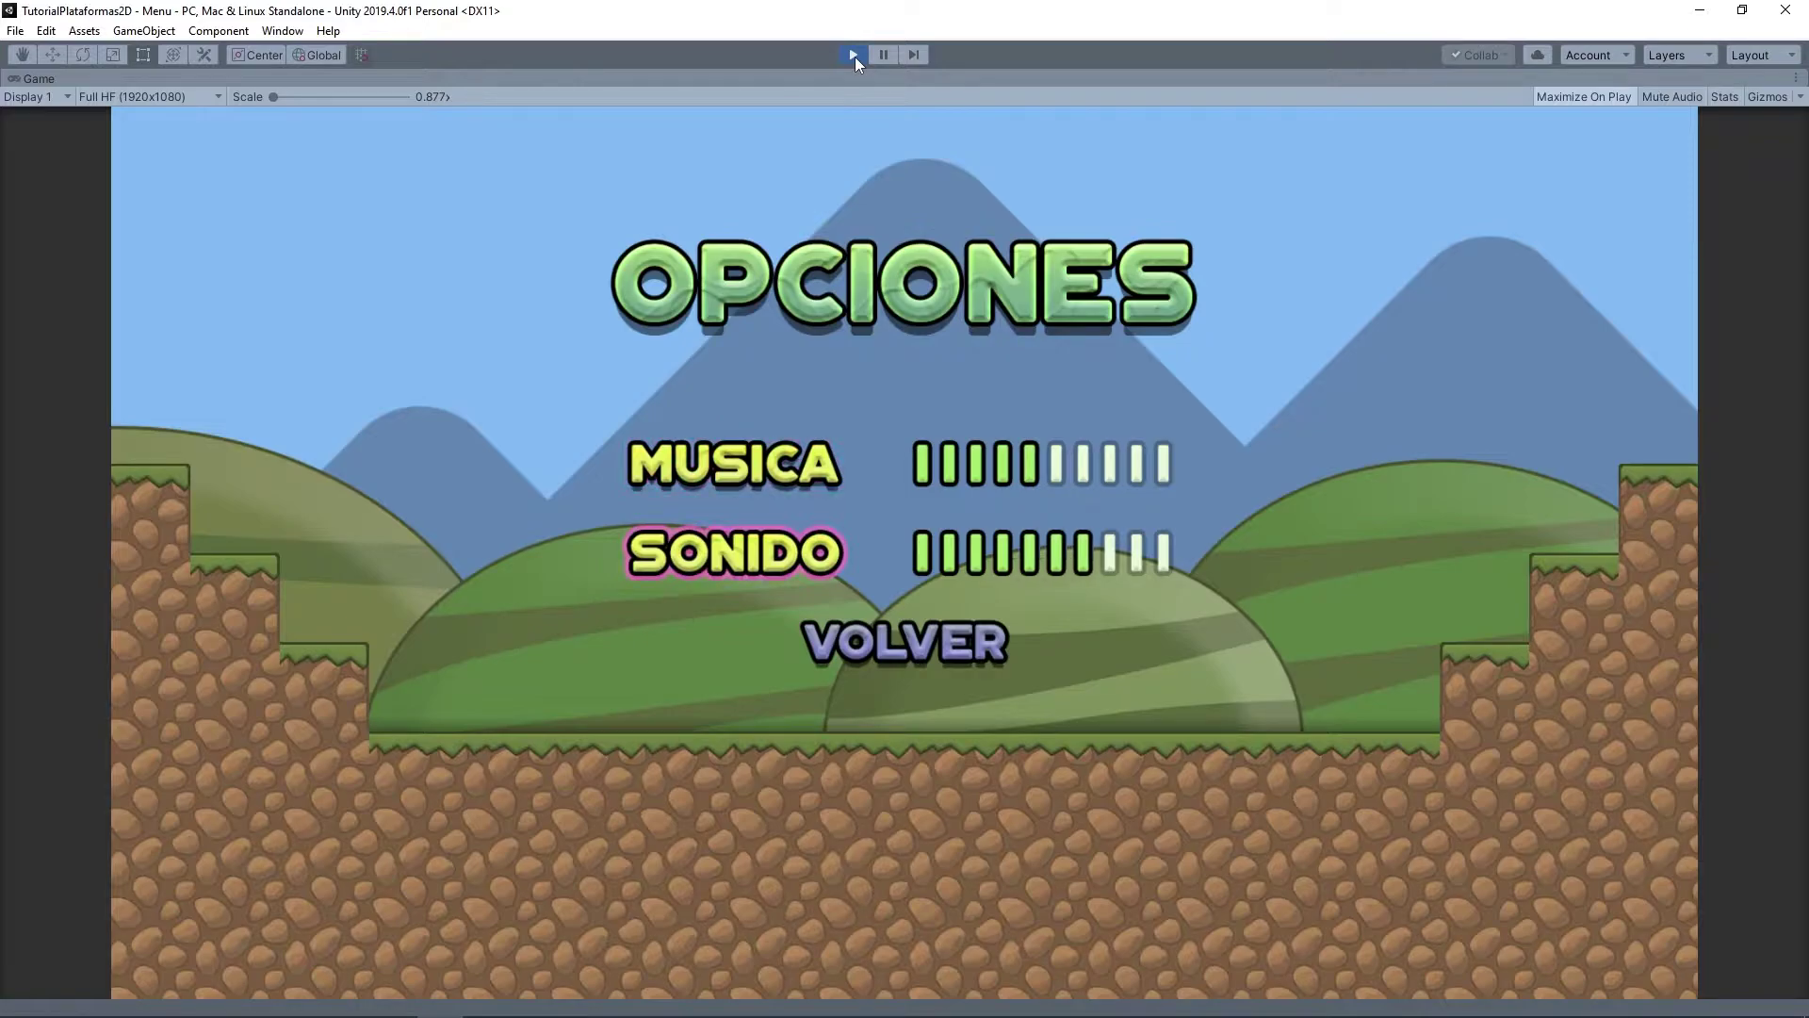
{"action": "key", "text": "Down"}
{"action": "key", "text": "Return"}
{"action": "left_click", "coordinate": [854, 54]}
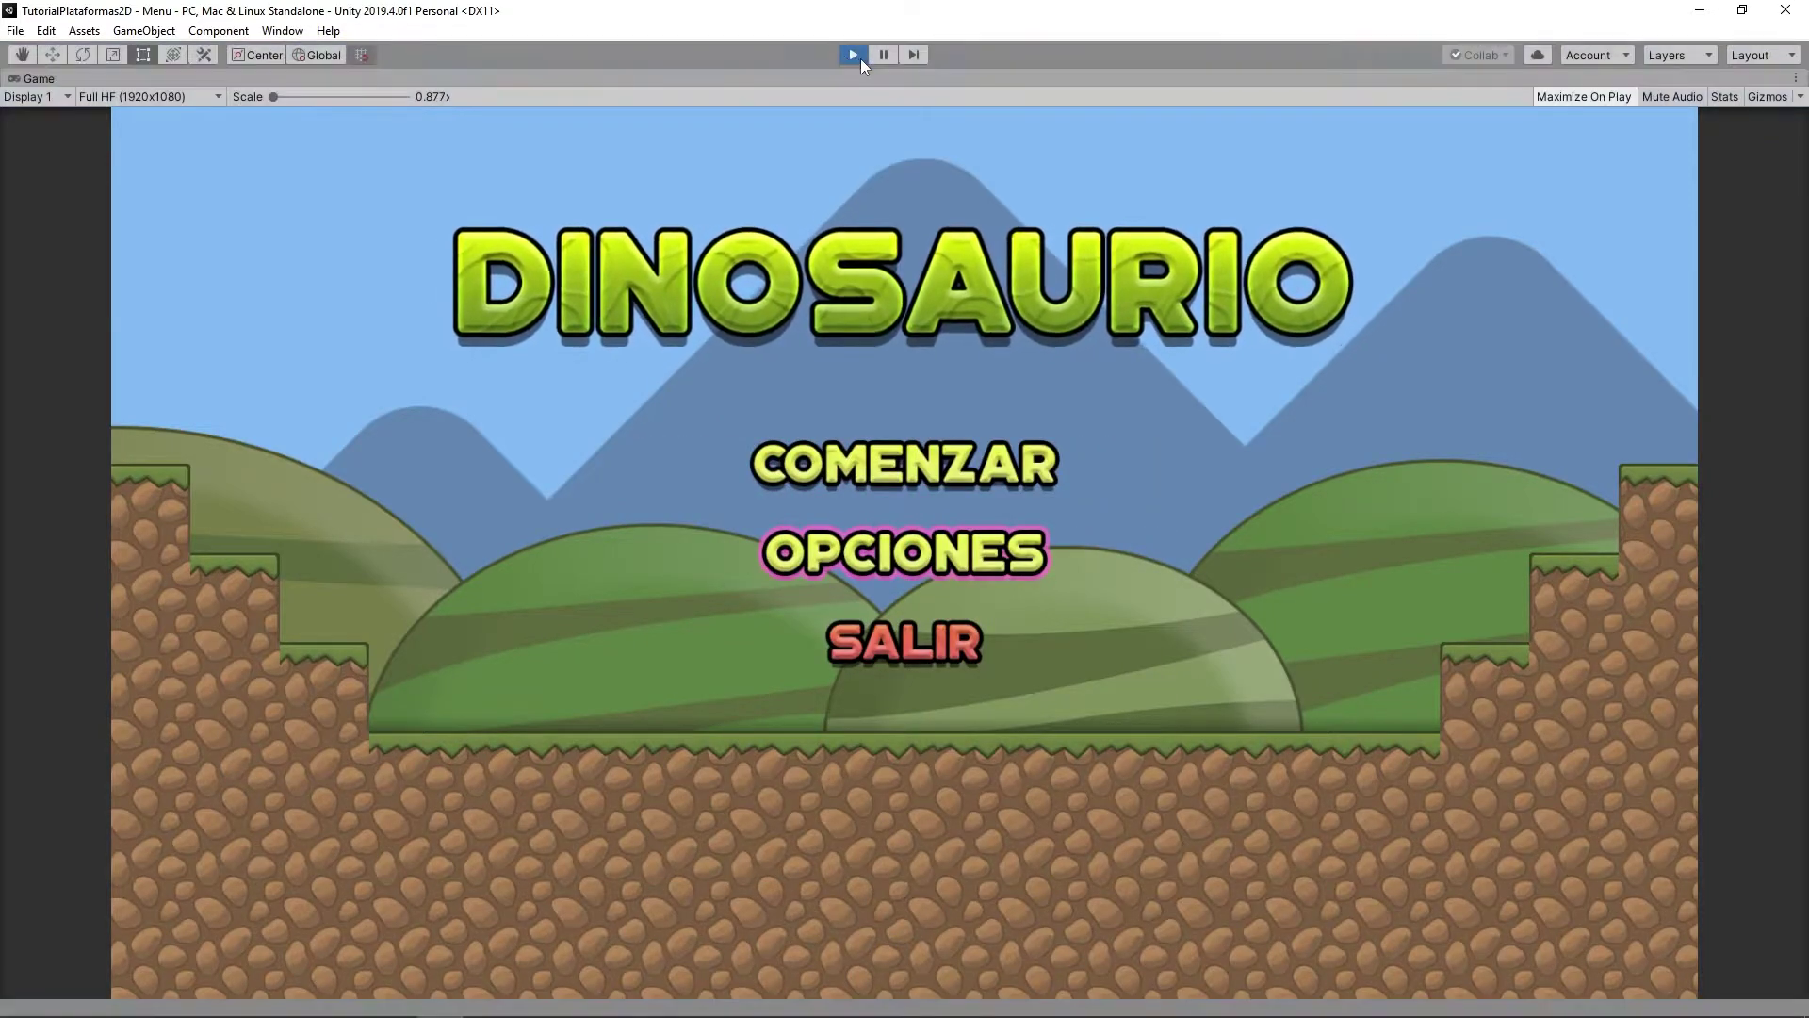
Restart play, revisit OPCIONES and launch the Nivel1 level from the menu.
{"action": "left_click", "coordinate": [862, 58]}
{"action": "key", "text": "Down"}
{"action": "key", "text": "Return"}
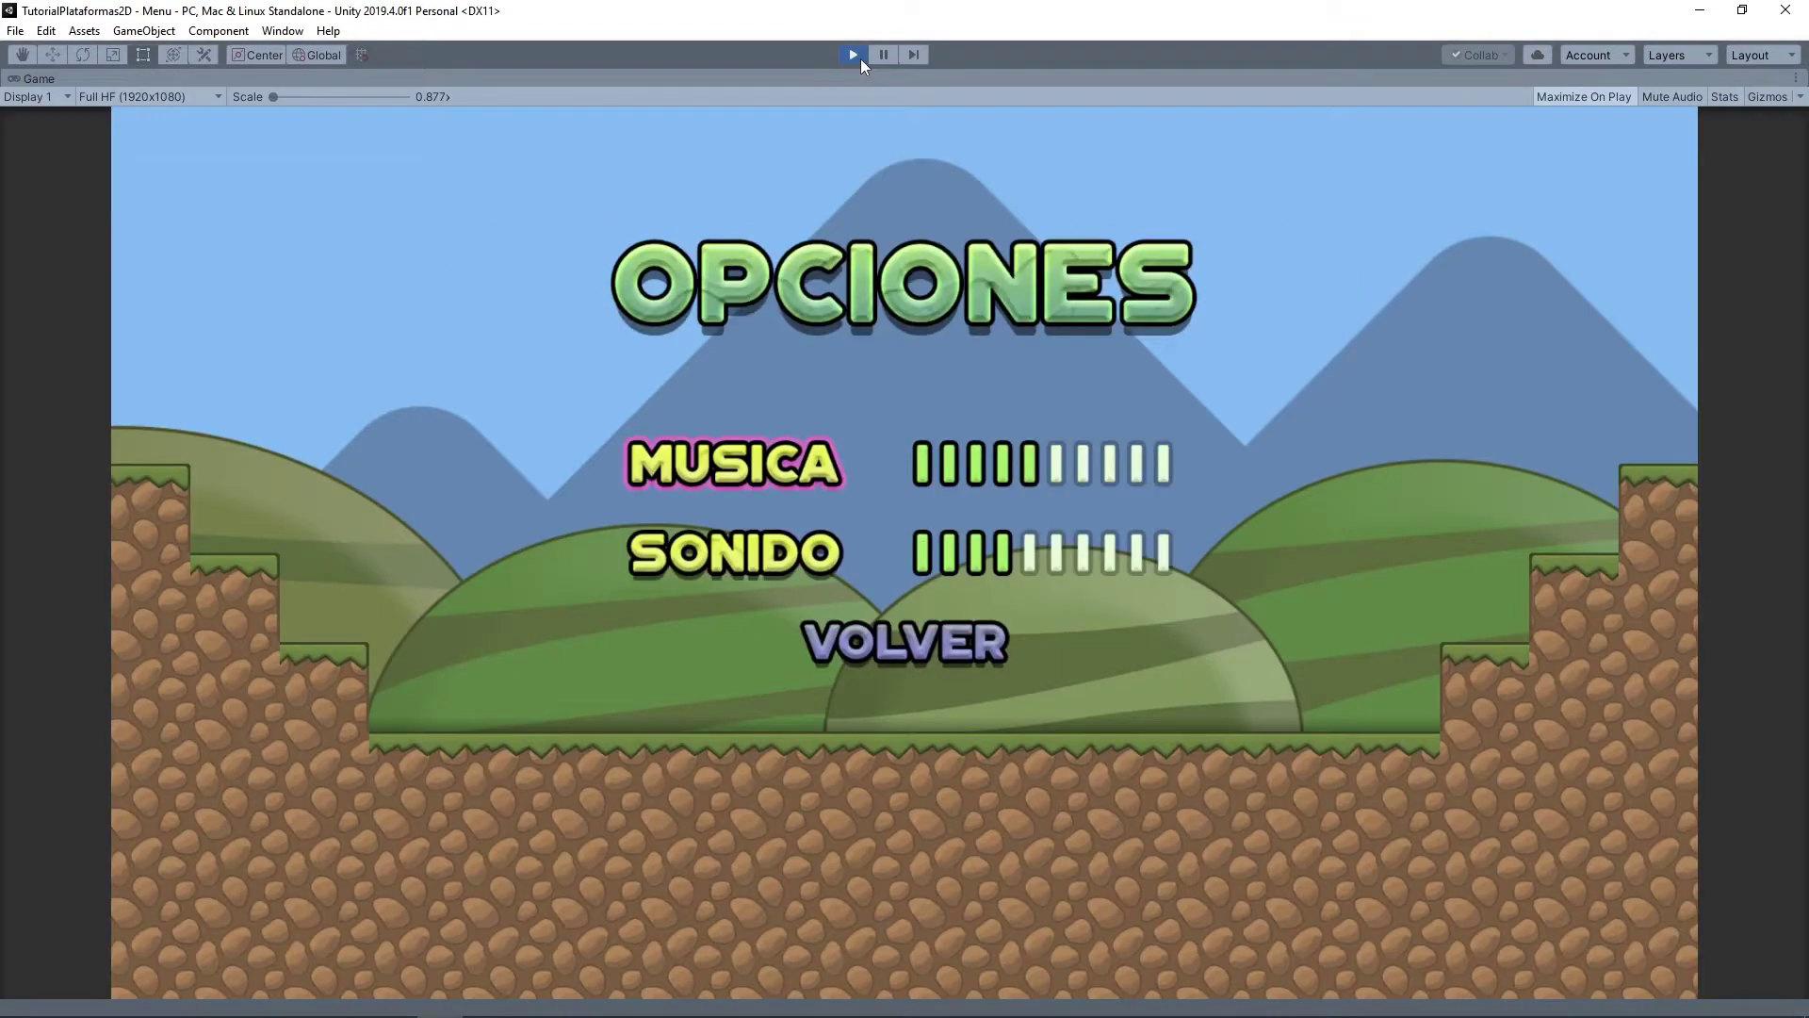
{"action": "key", "text": "Down"}
{"action": "key", "text": "Down"}
{"action": "key", "text": "Return"}
{"action": "key", "text": "Return"}
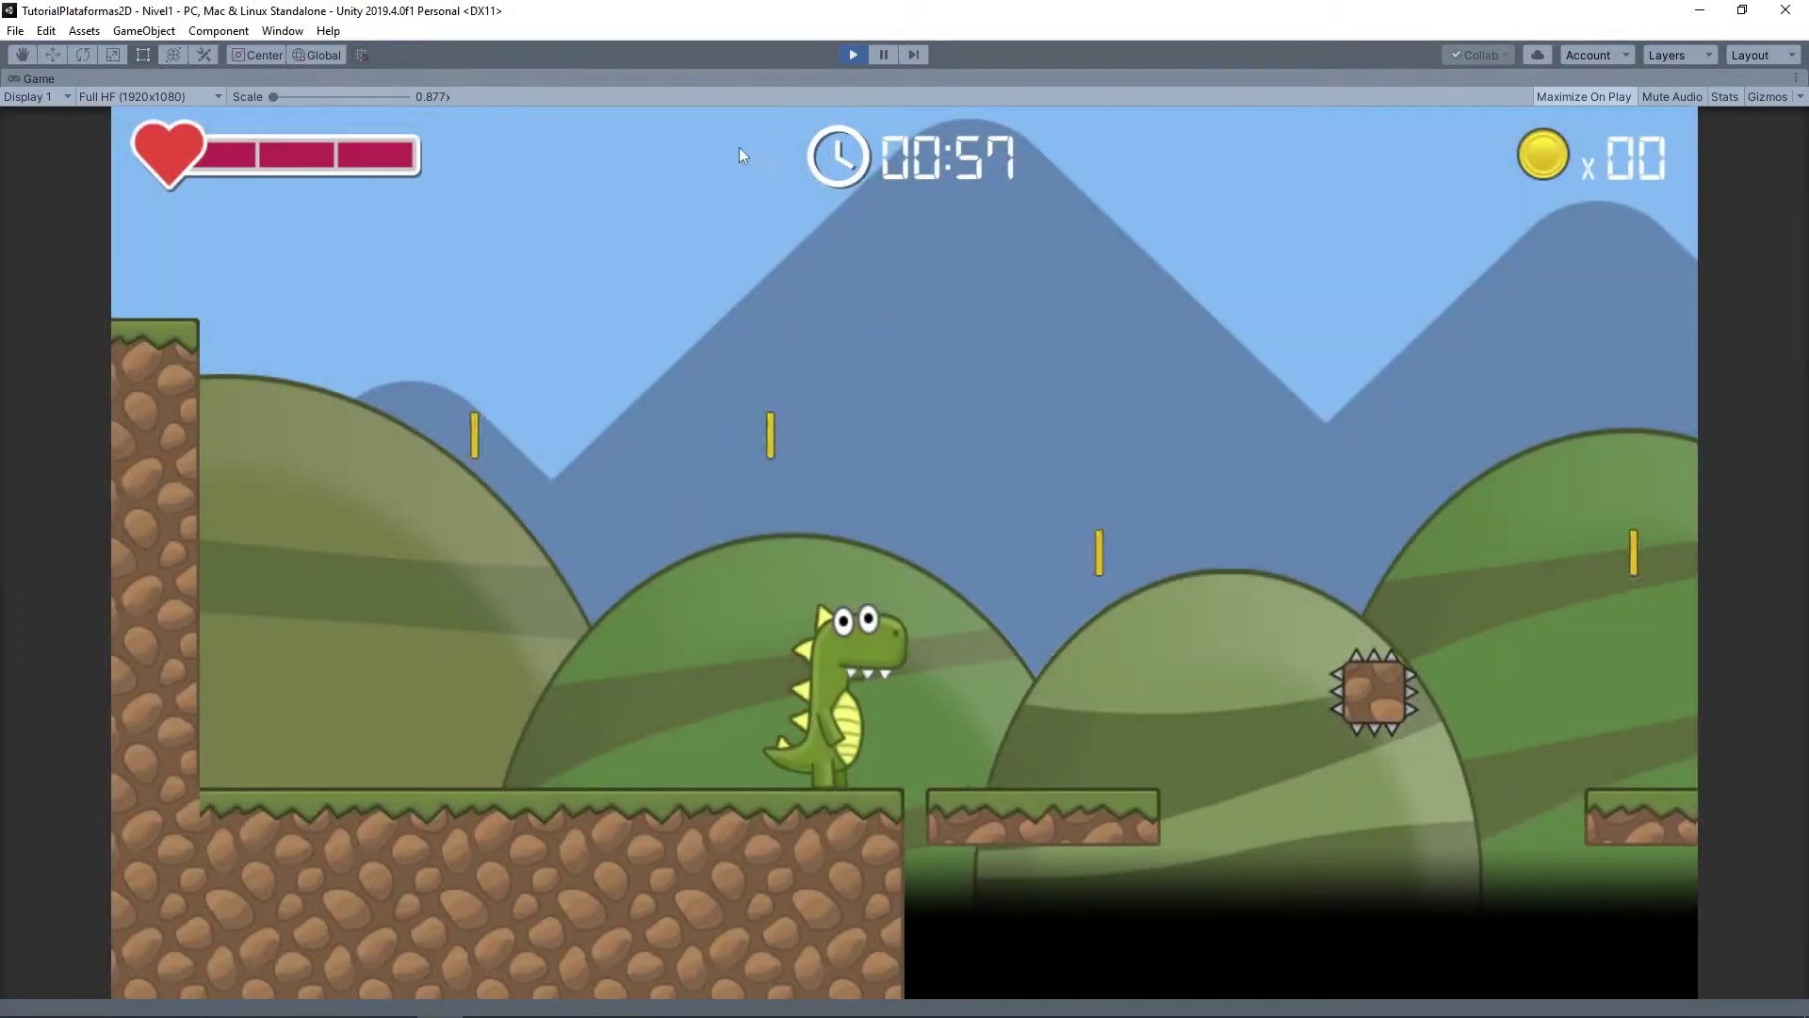
Stop play mode and select the volumenMusica and volumenSonido fields on lines 8–10 of MenuController.cs.
{"action": "left_click", "coordinate": [856, 55]}
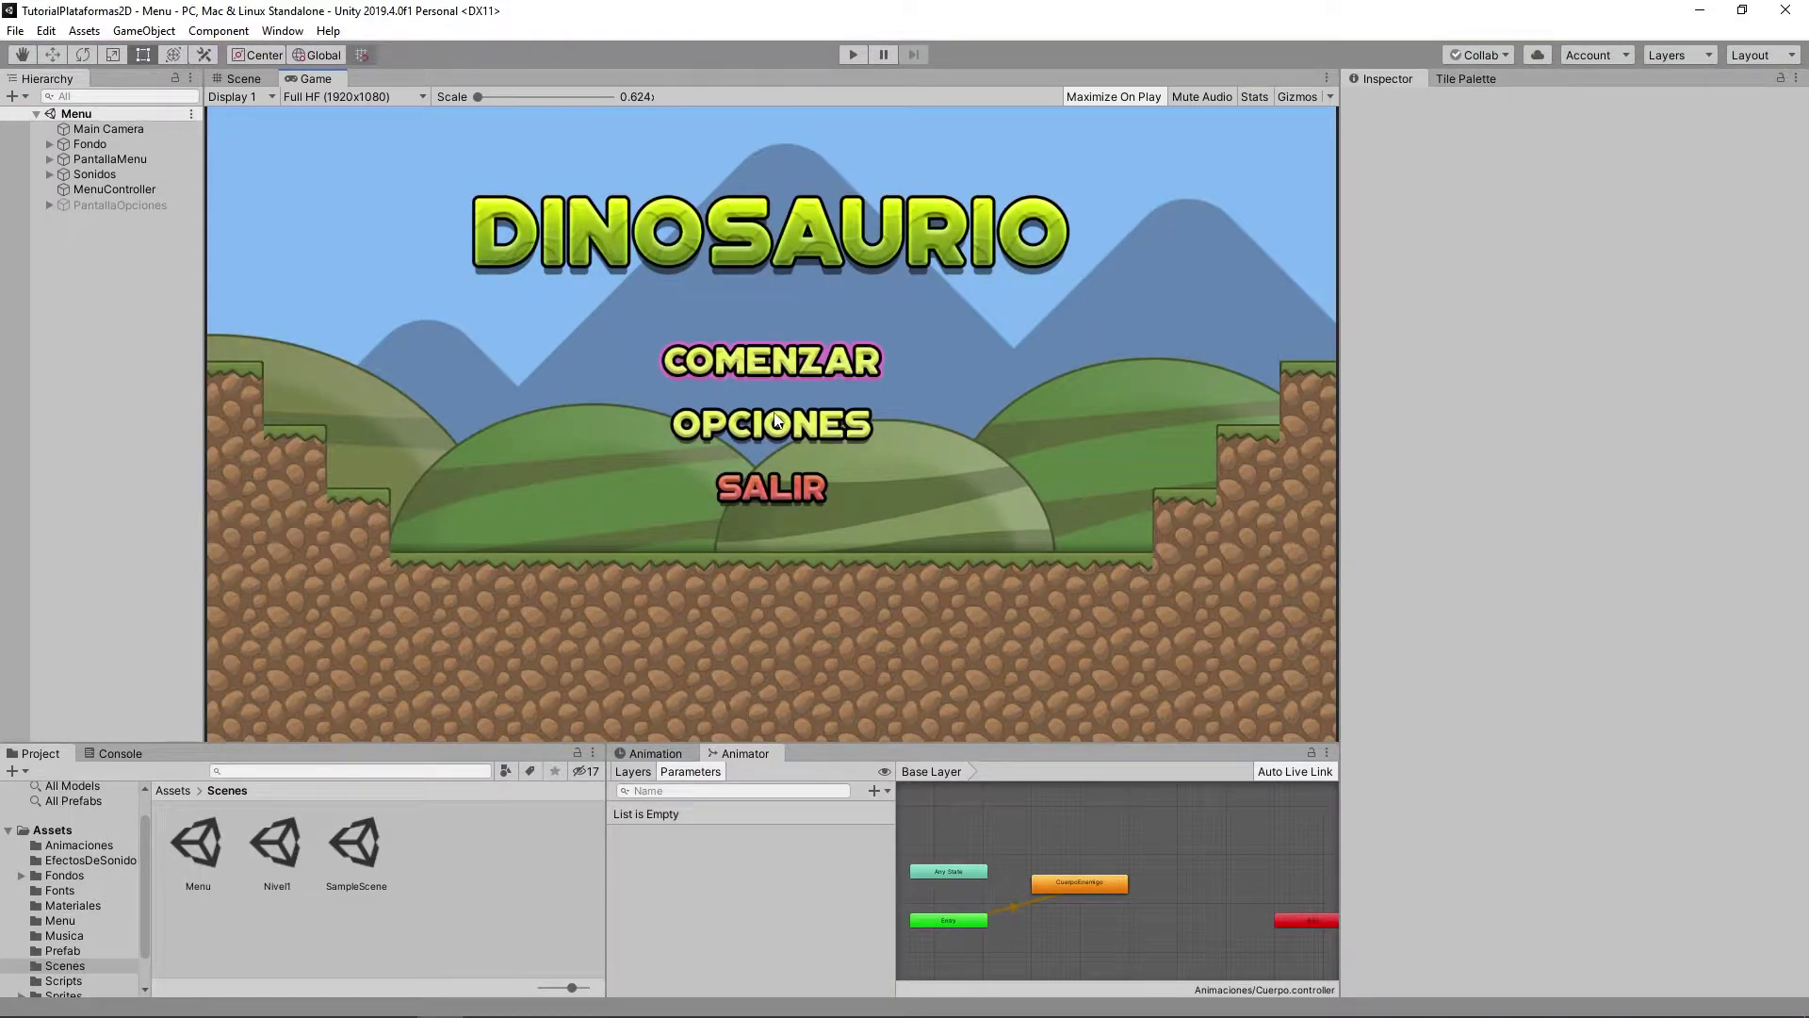
{"action": "key", "text": "alt+Tab"}
{"action": "mouse_move", "coordinate": [177, 285]}
{"action": "left_mouse_down"}
{"action": "mouse_move", "coordinate": [481, 285]}
{"action": "mouse_move", "coordinate": [554, 313]}
{"action": "left_mouse_up"}
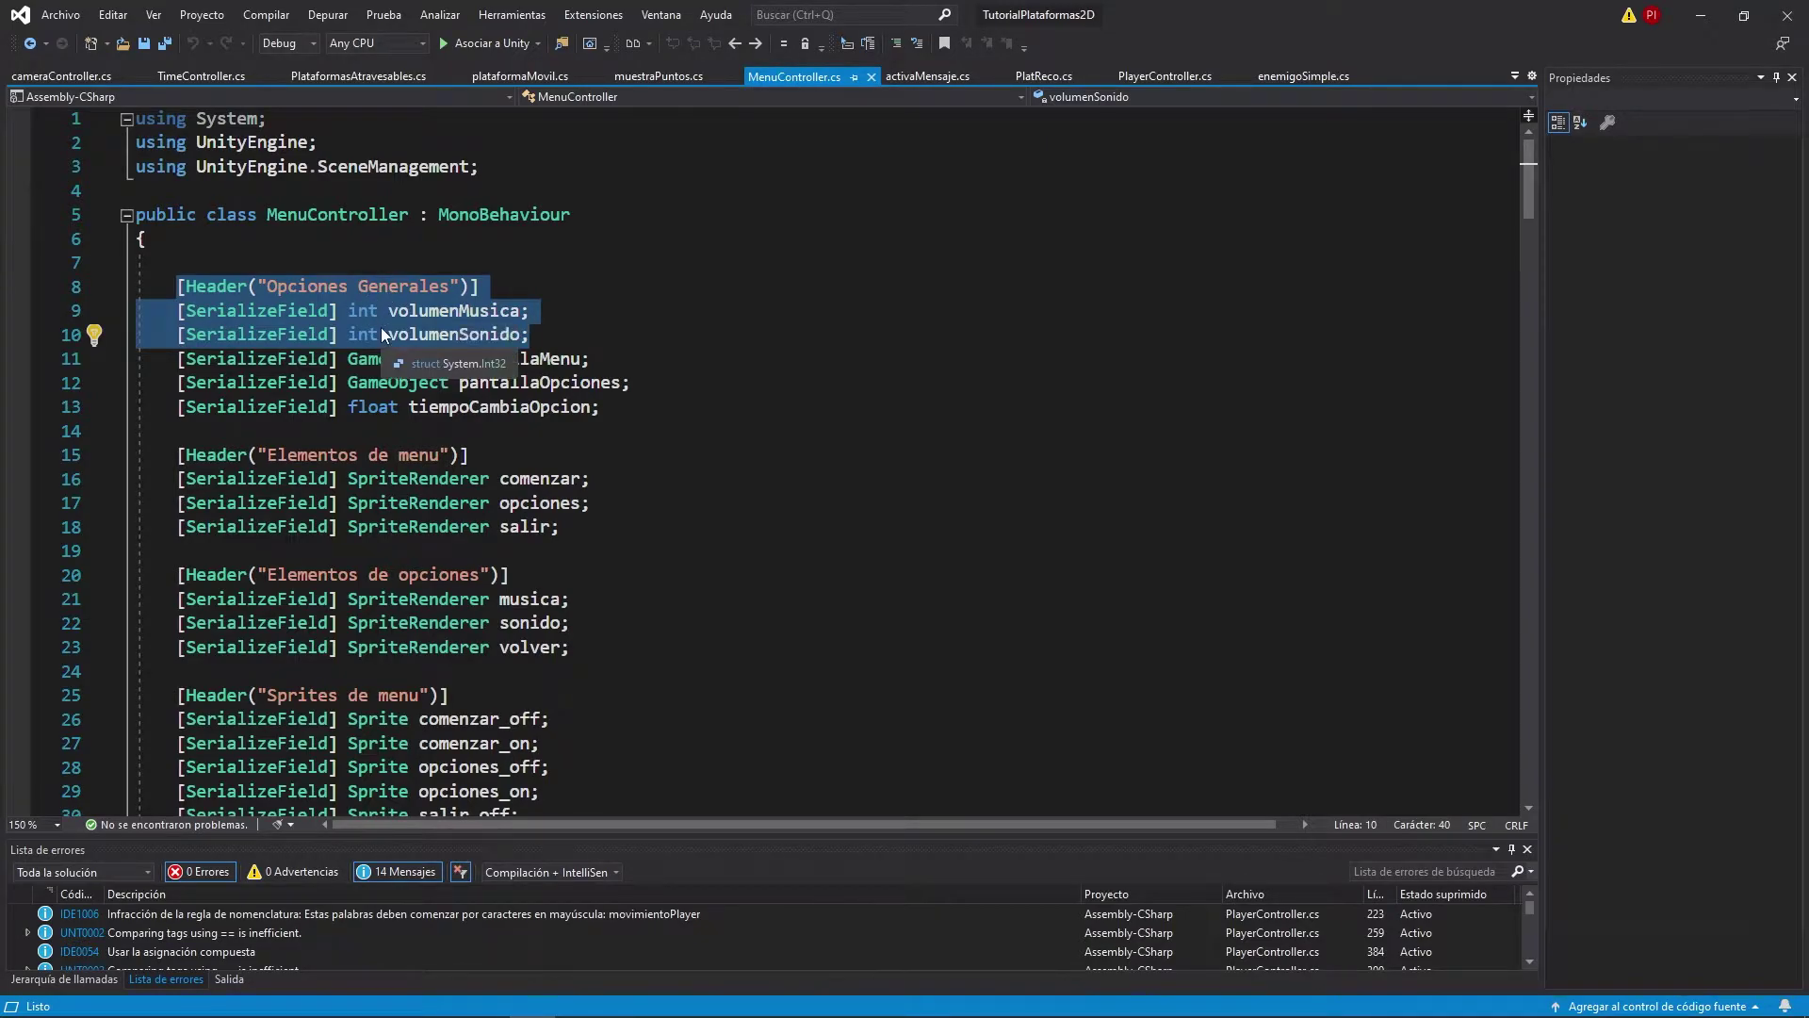
Scroll MenuController.cs to the MenuOpciones volume handling around lines 118–145.
{"action": "left_click", "coordinate": [556, 341]}
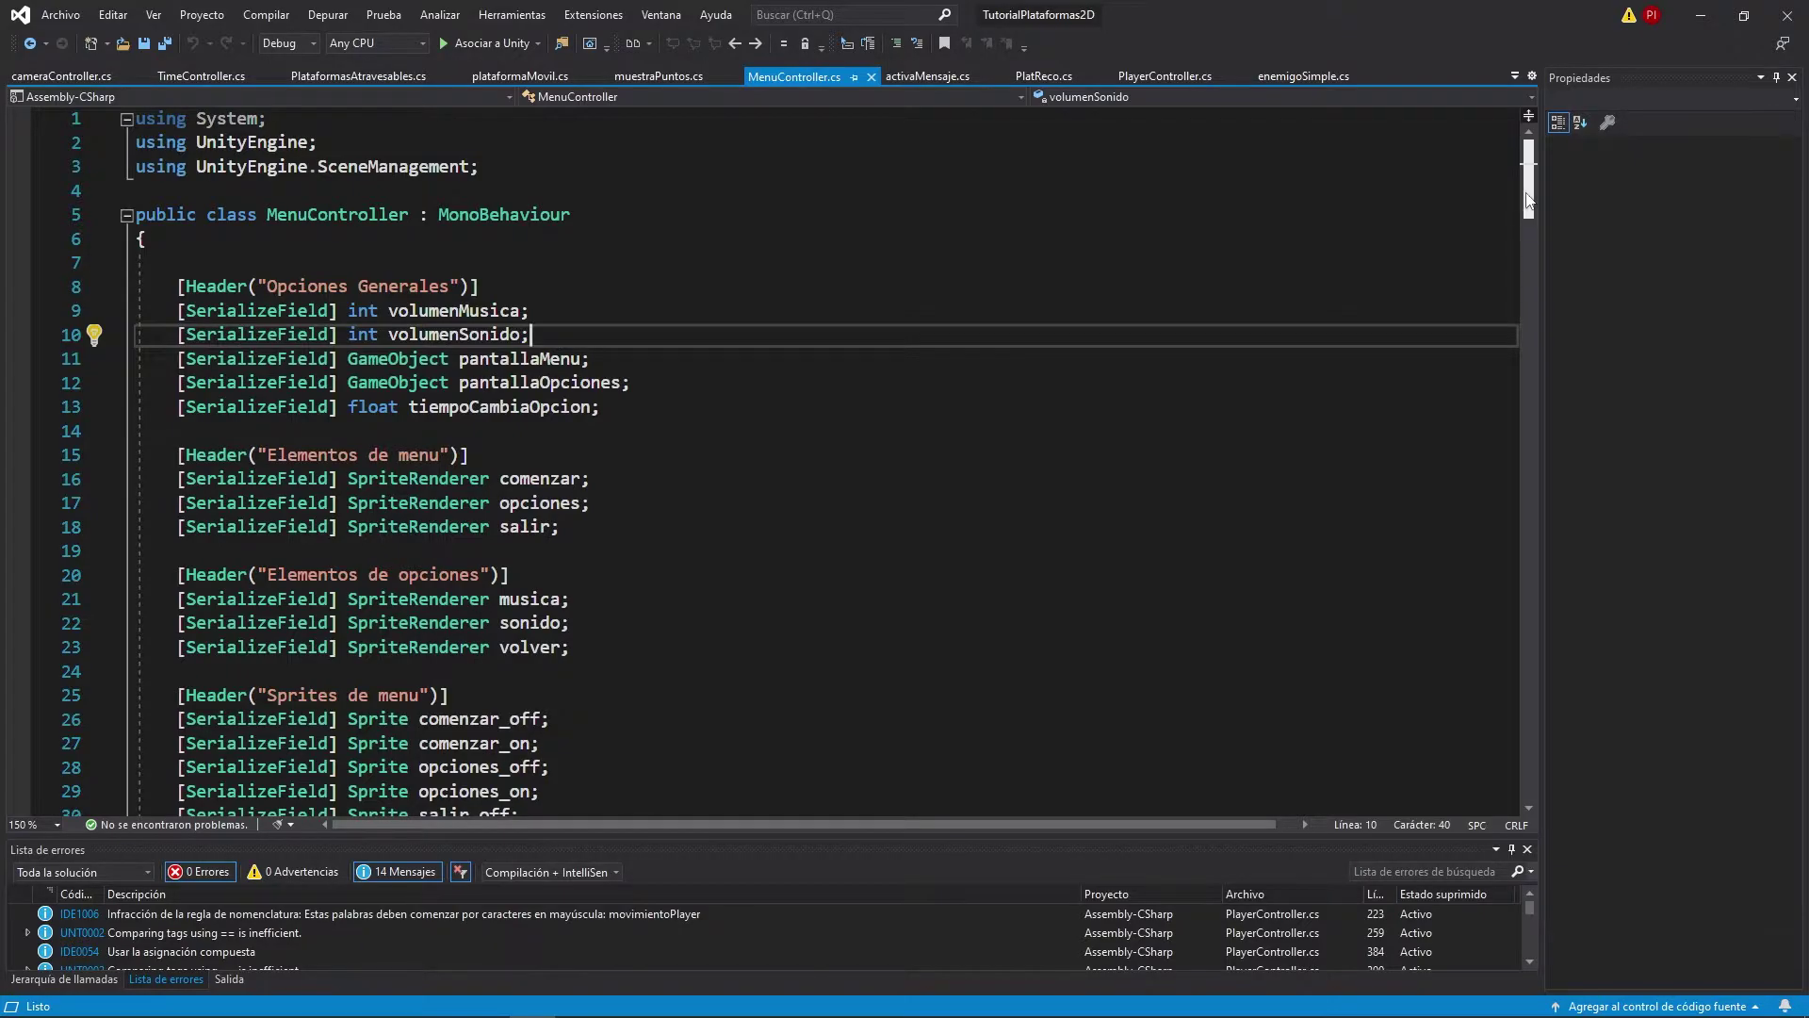
{"action": "mouse_move", "coordinate": [1527, 198]}
{"action": "left_mouse_down"}
{"action": "mouse_move", "coordinate": [1473, 660]}
{"action": "mouse_move", "coordinate": [1525, 480]}
{"action": "mouse_move", "coordinate": [1528, 495]}
{"action": "left_mouse_up"}
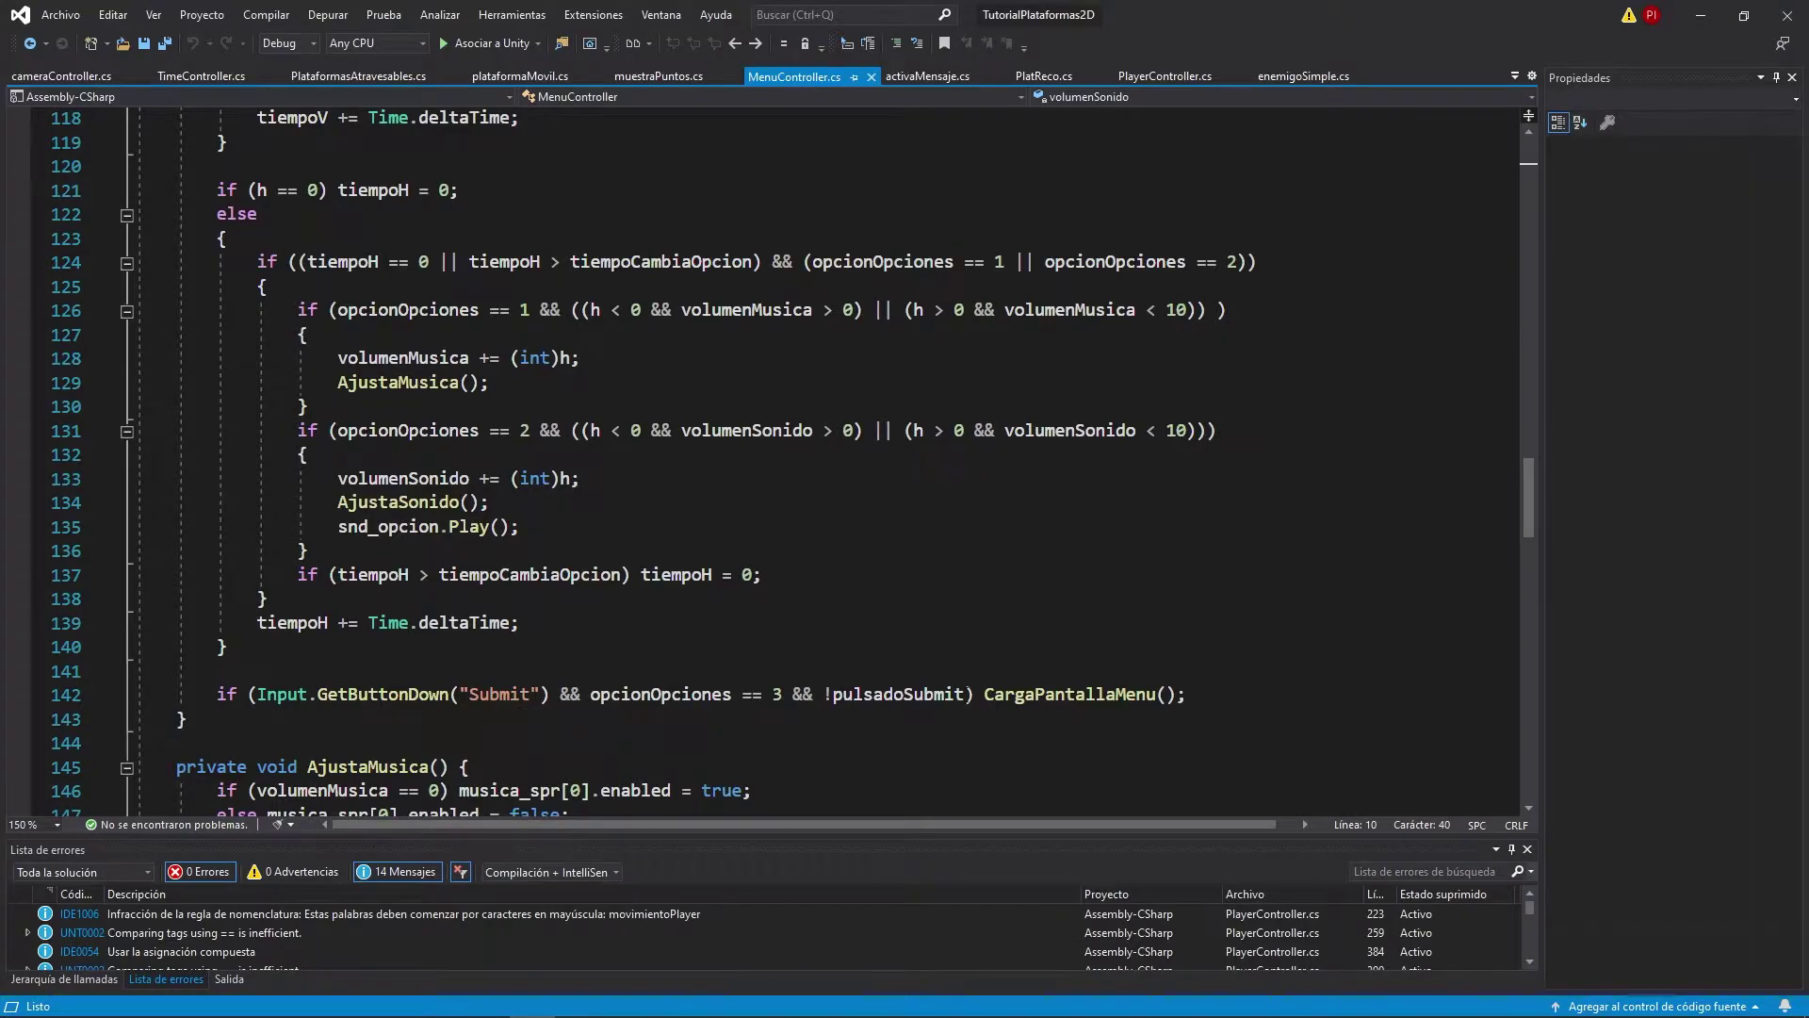
Wrap the Submit CargaPantallaMenu call in a block preceded by GuardarPreferencias();.
{"action": "double_click", "coordinate": [1127, 697]}
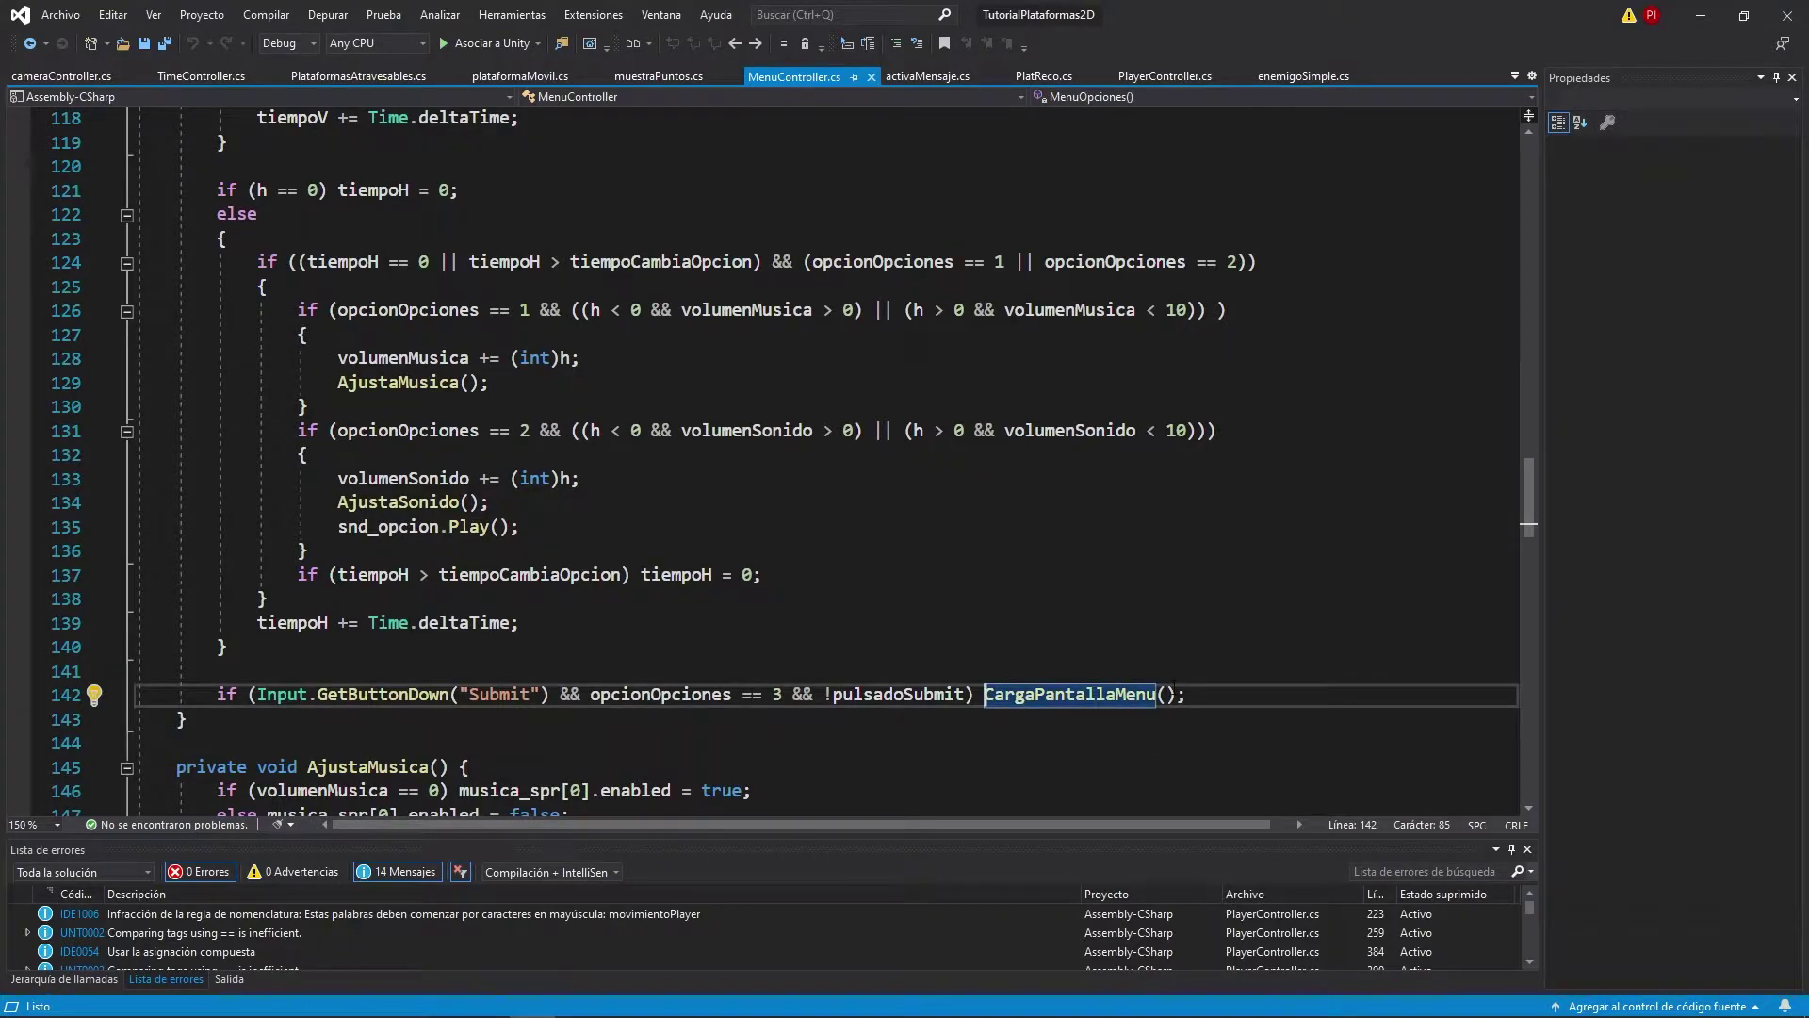
{"action": "key", "text": "Left"}
{"action": "type", "text": "{"}
{"action": "key", "text": "Return"}
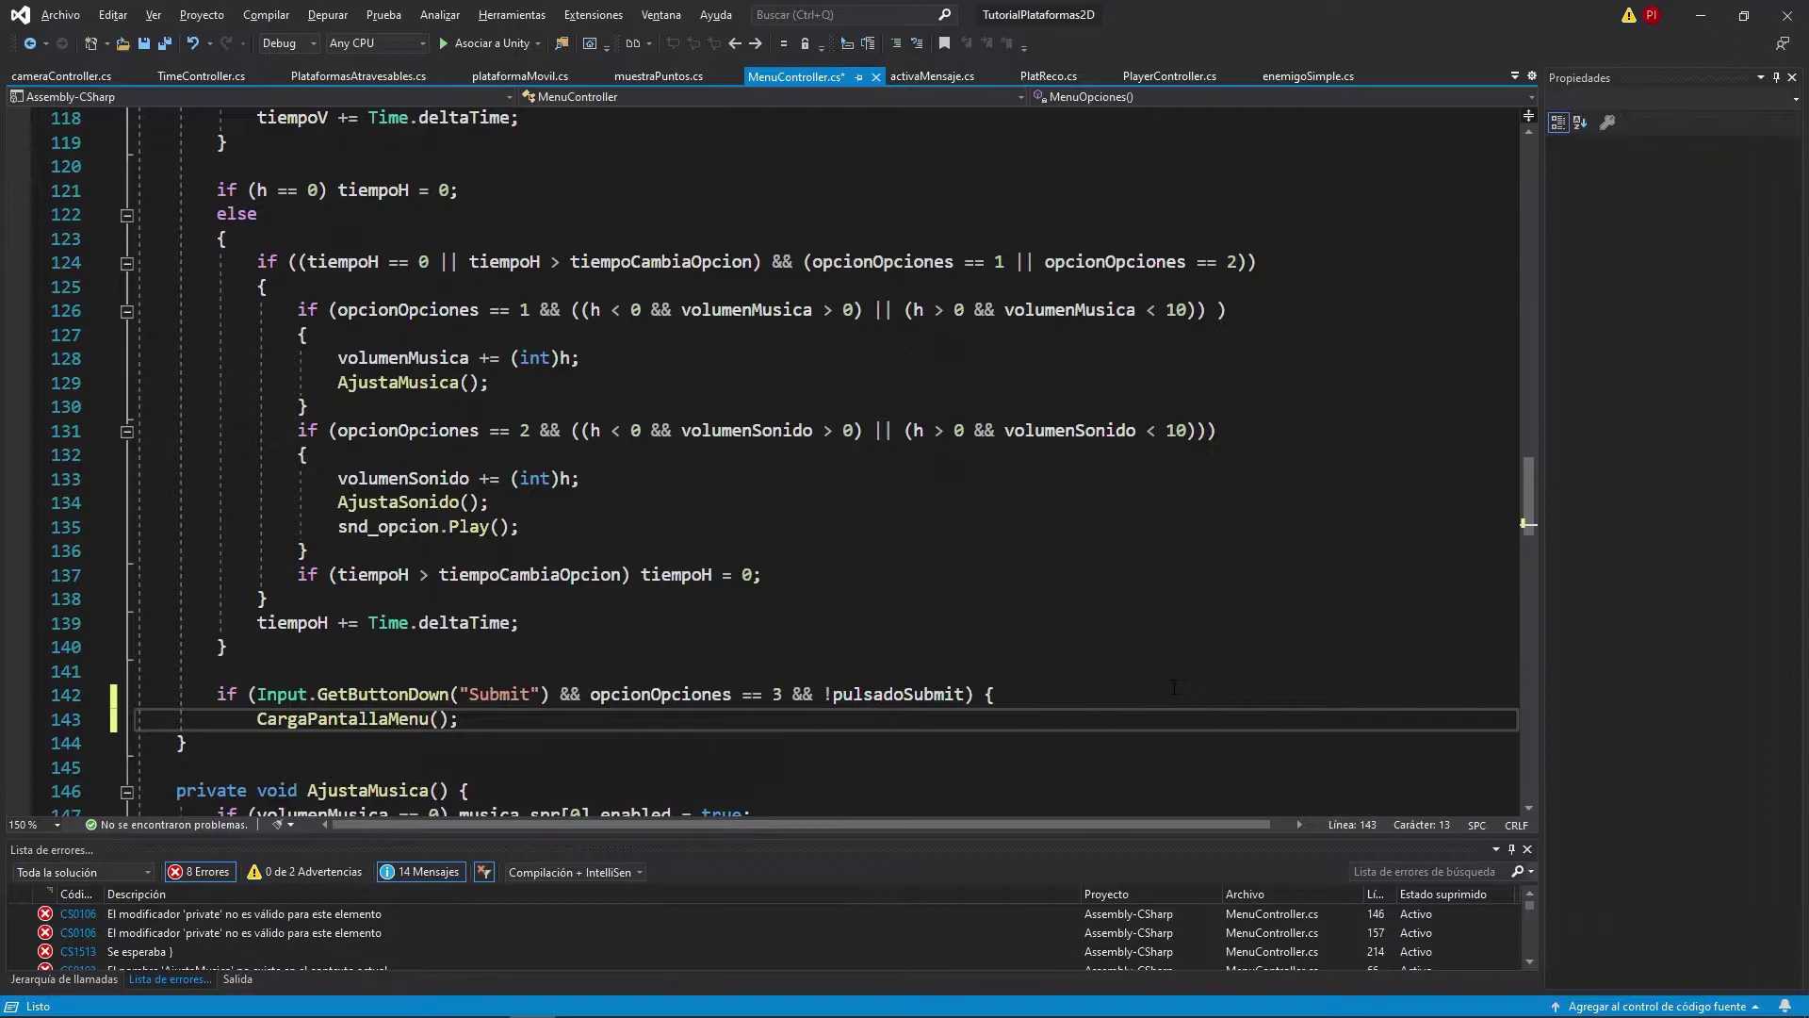
{"action": "key", "text": "End"}
{"action": "key", "text": "Return"}
{"action": "key", "text": "BackSpace"}
{"action": "type", "text": "}"}
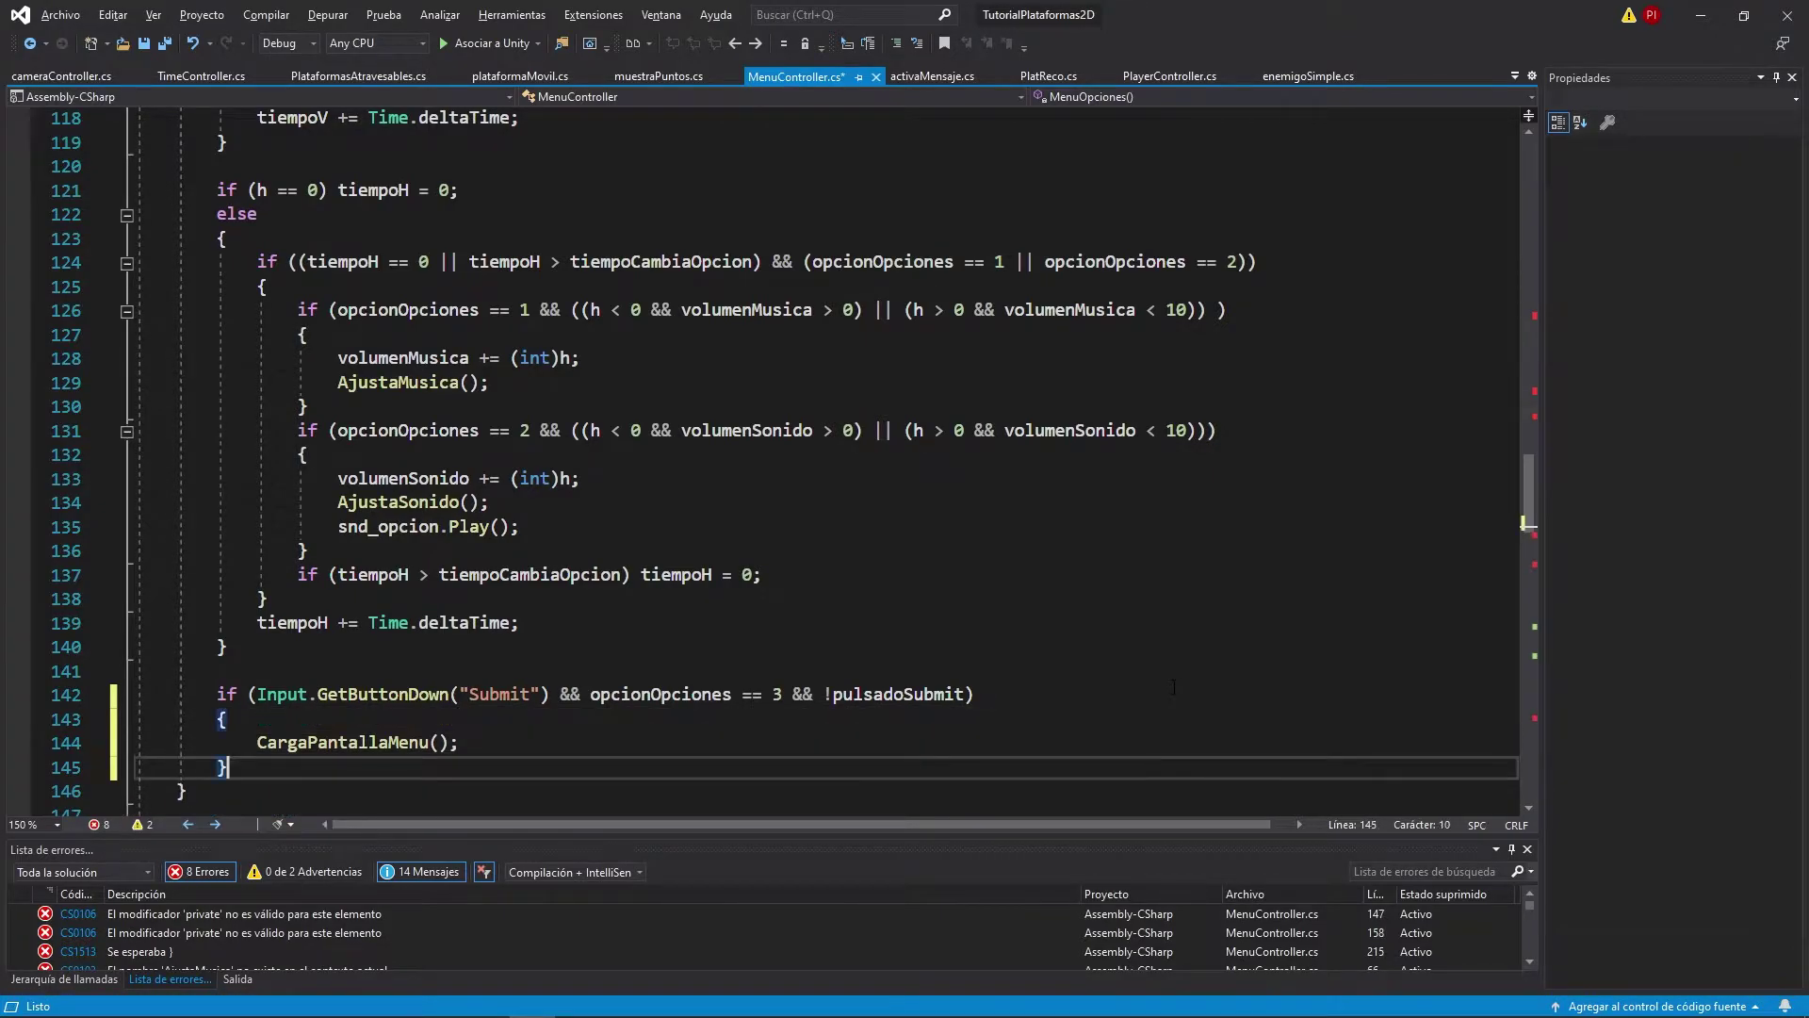
{"action": "key", "text": "Up"}
{"action": "key", "text": "Up"}
{"action": "key", "text": "Return"}
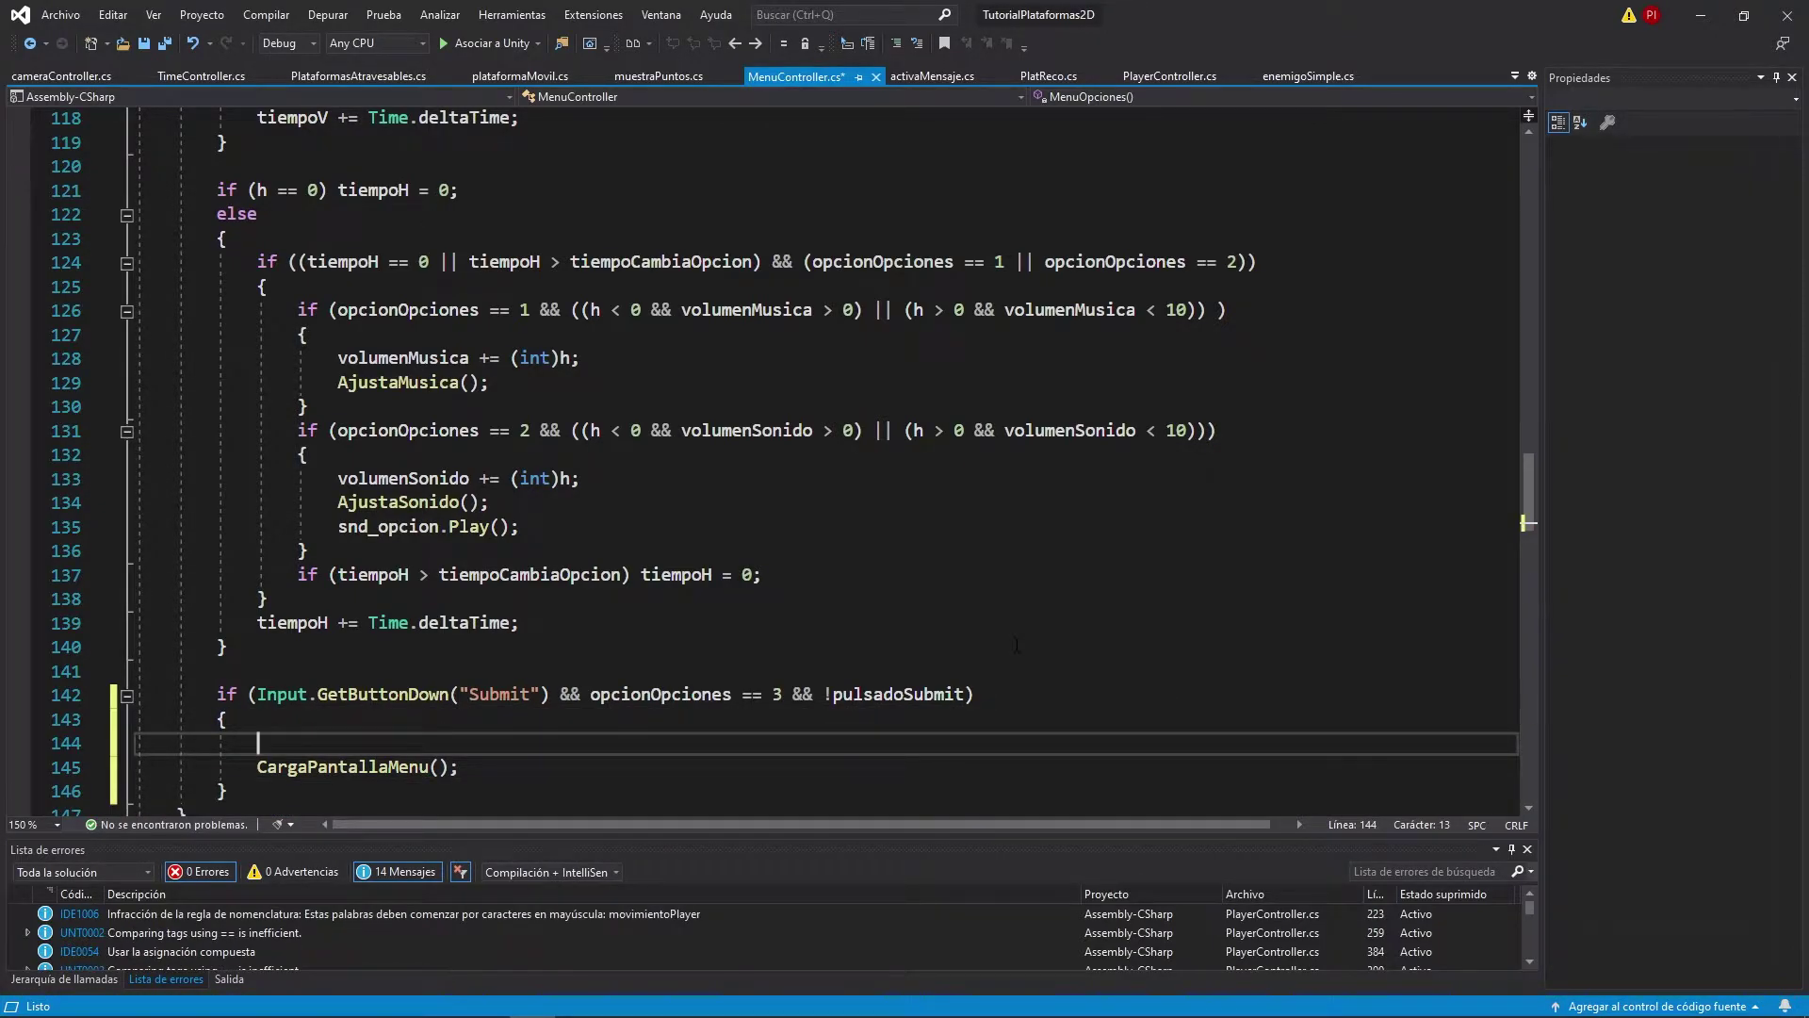
{"action": "type", "text": "GuardarPre"}
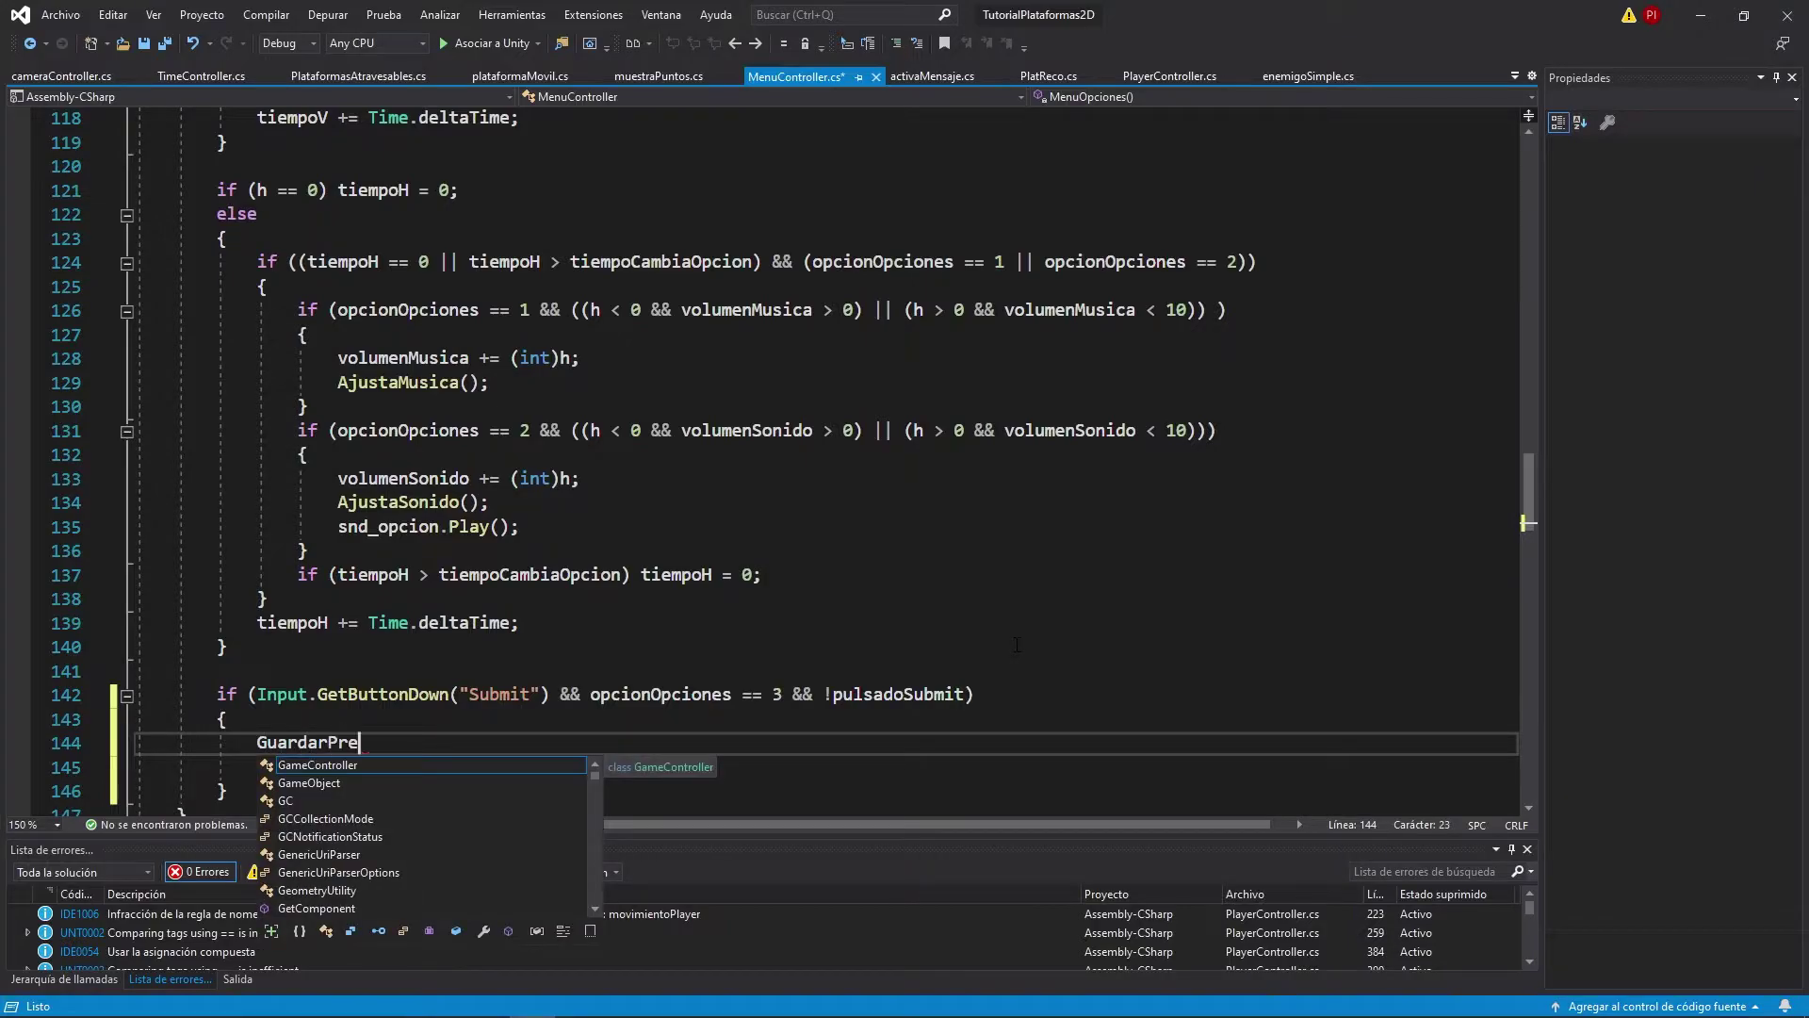
{"action": "type", "text": "ferencias();"}
Generate the missing GuardarPreferencias method with the quick-fix menu.
{"action": "scroll", "coordinate": [1016, 645], "scroll_direction": "down", "scroll_amount": 2}
{"action": "left_click", "coordinate": [410, 597]}
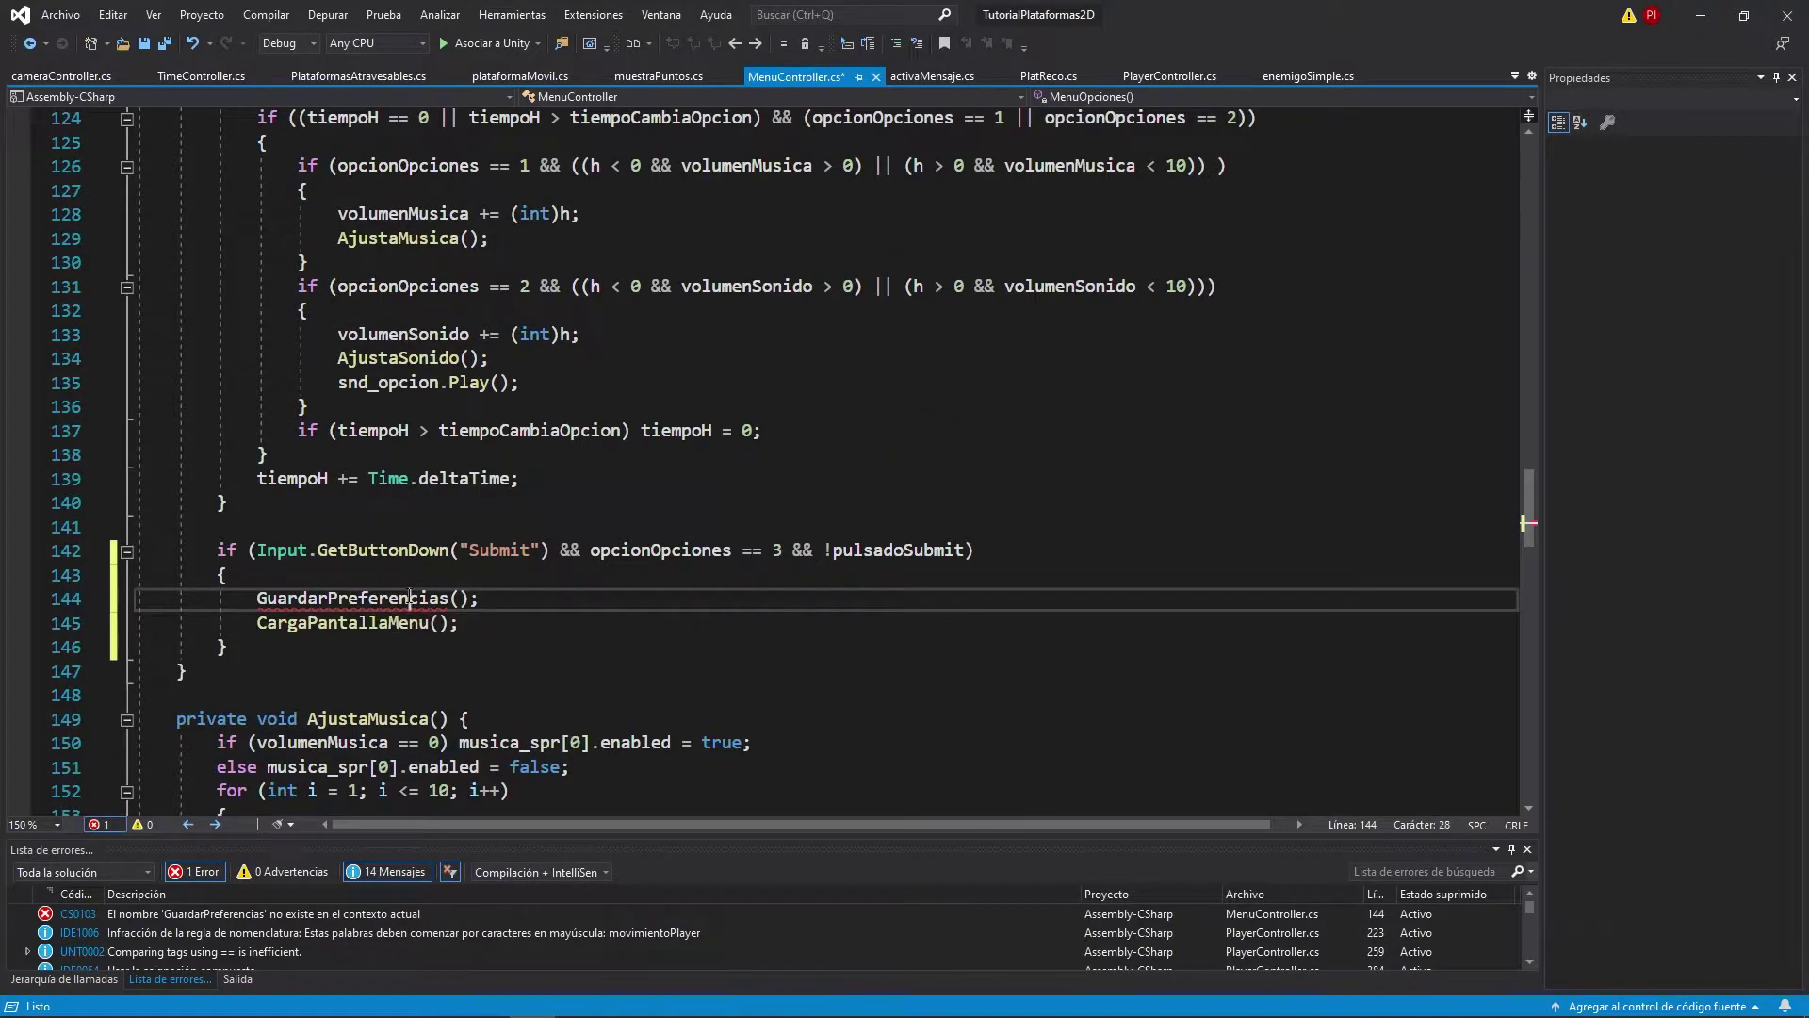
{"action": "key", "text": "ctrl+period"}
{"action": "key", "text": "Return"}
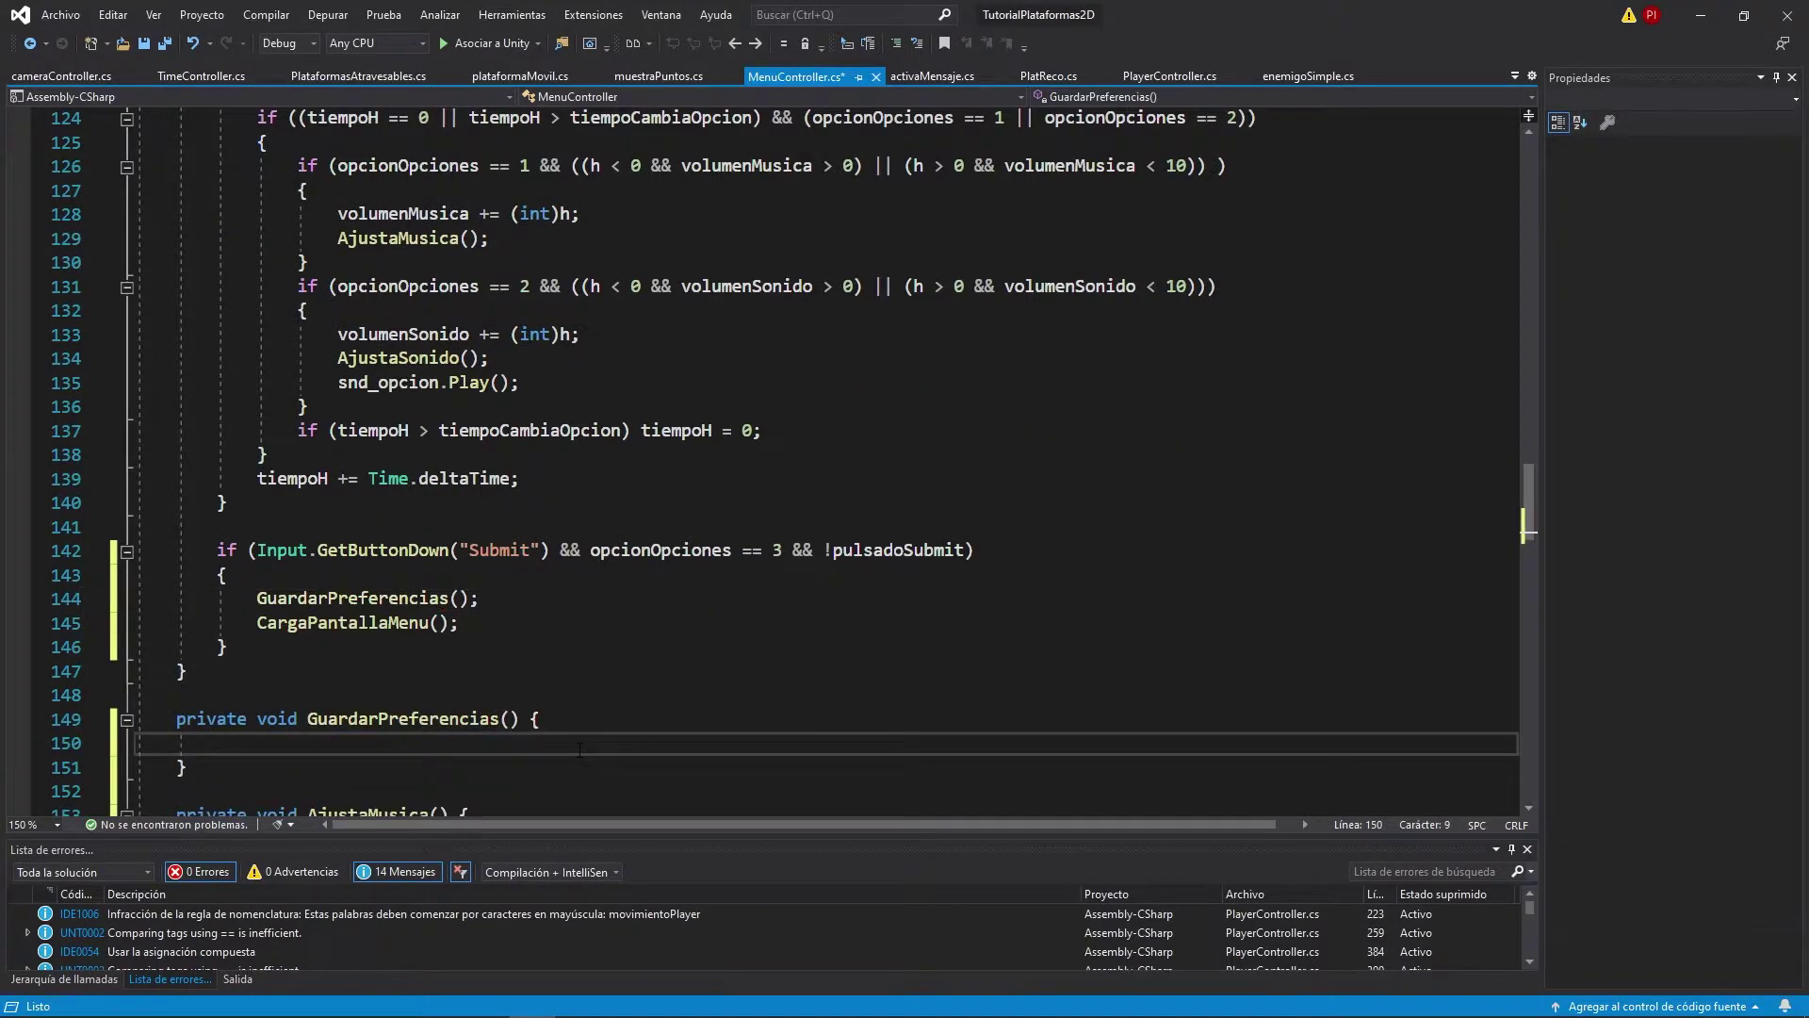
Write PlayerPrefs.SetInt("VolumenMusica", volumenMusica); in GuardarPreferencias and duplicate the line.
{"action": "type", "text": "Pl"}
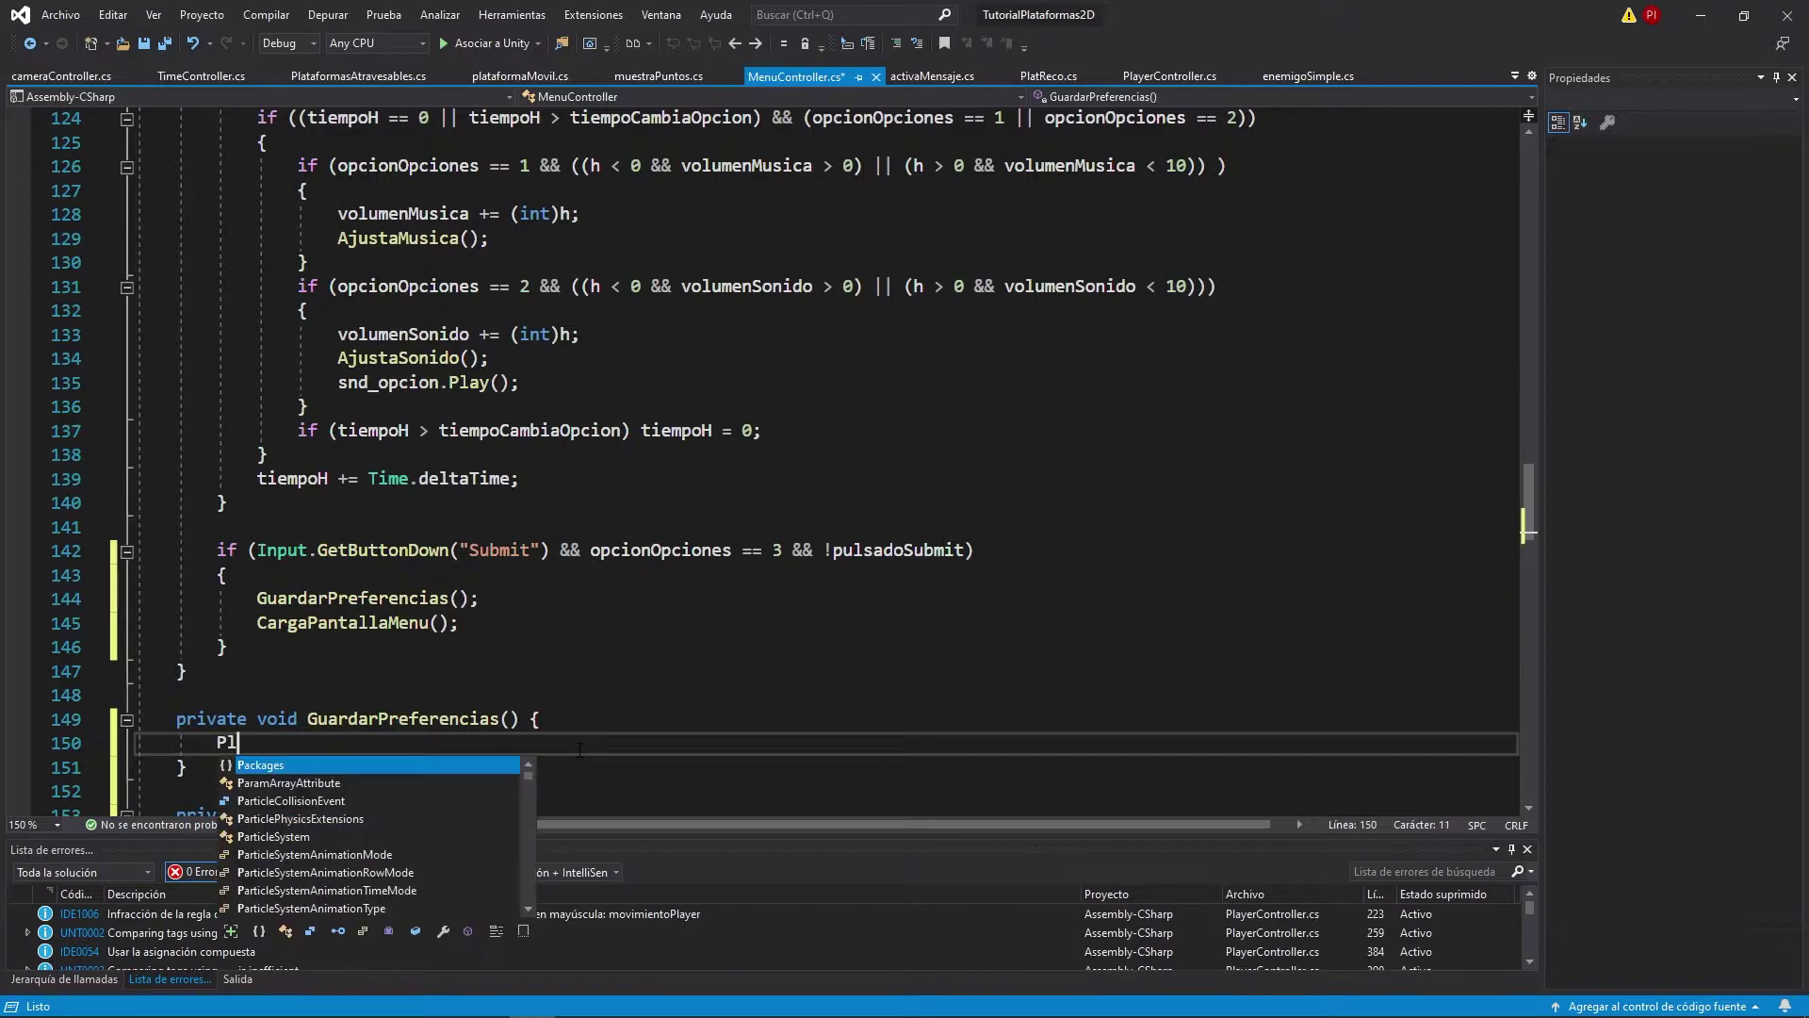
{"action": "type", "text": "ayerPrefs."}
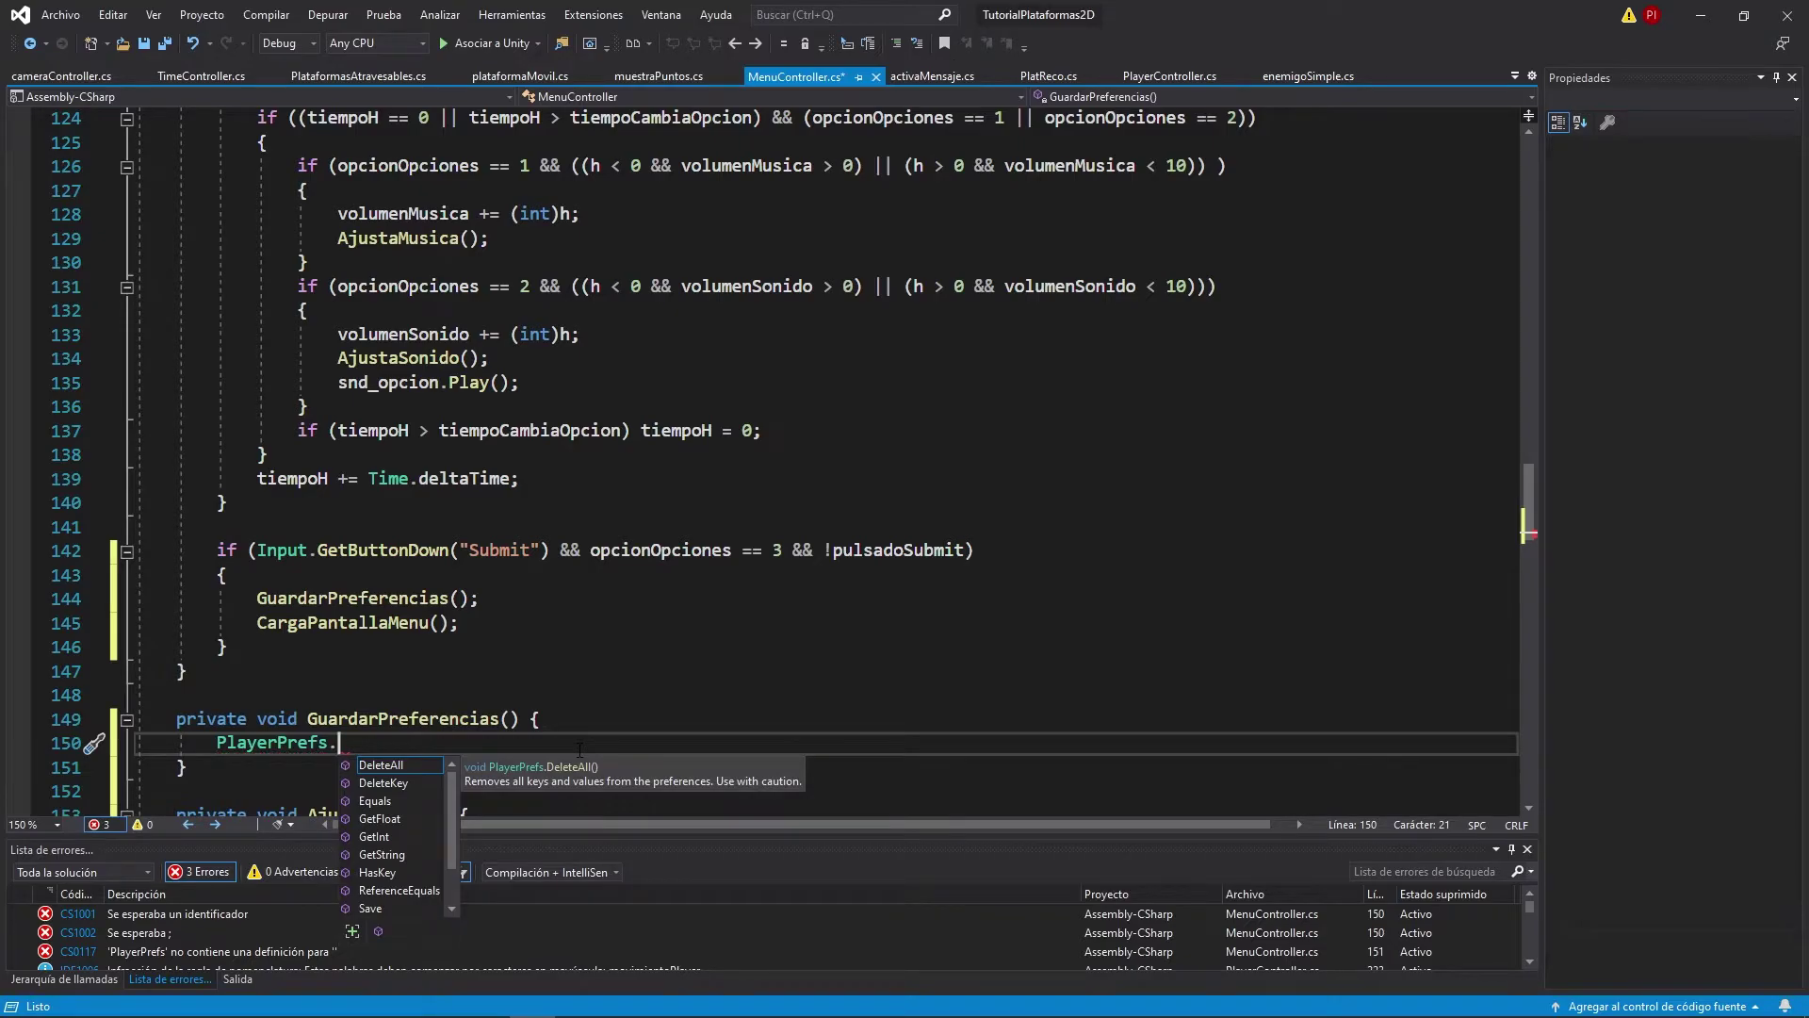
{"action": "type", "text": "Set"}
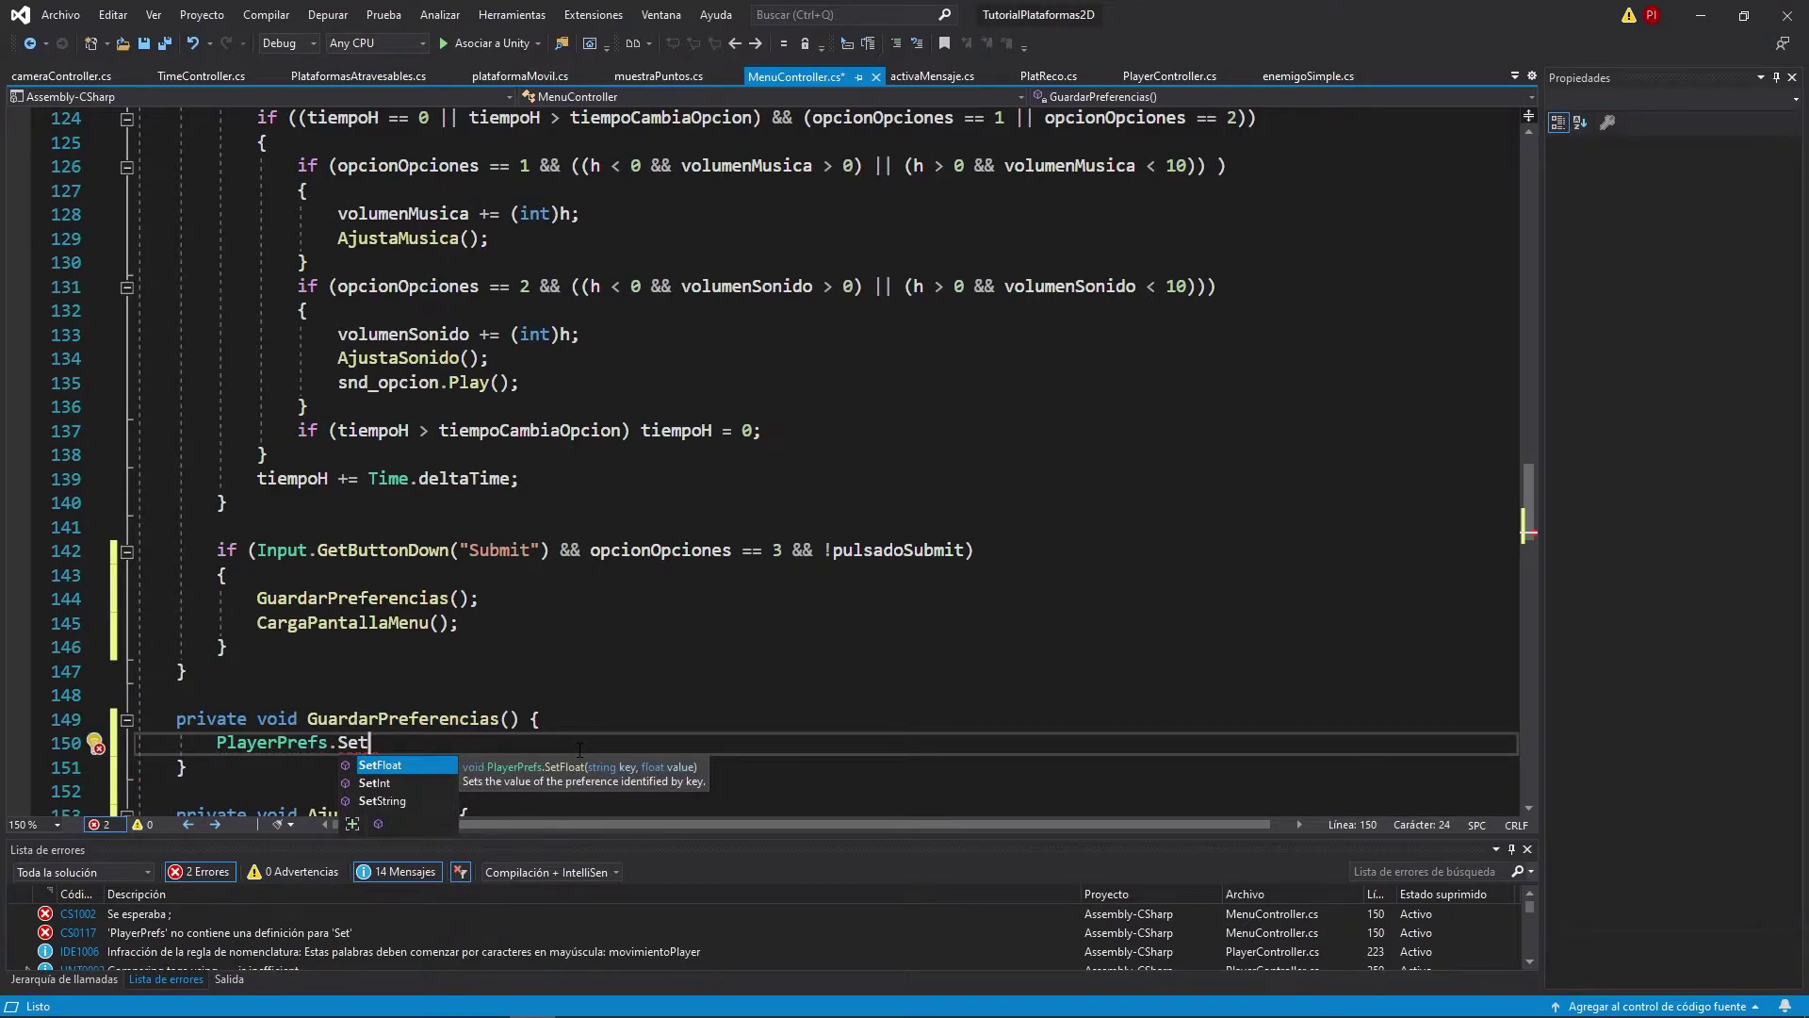
{"action": "key", "text": "Down"}
{"action": "key", "text": "Down"}
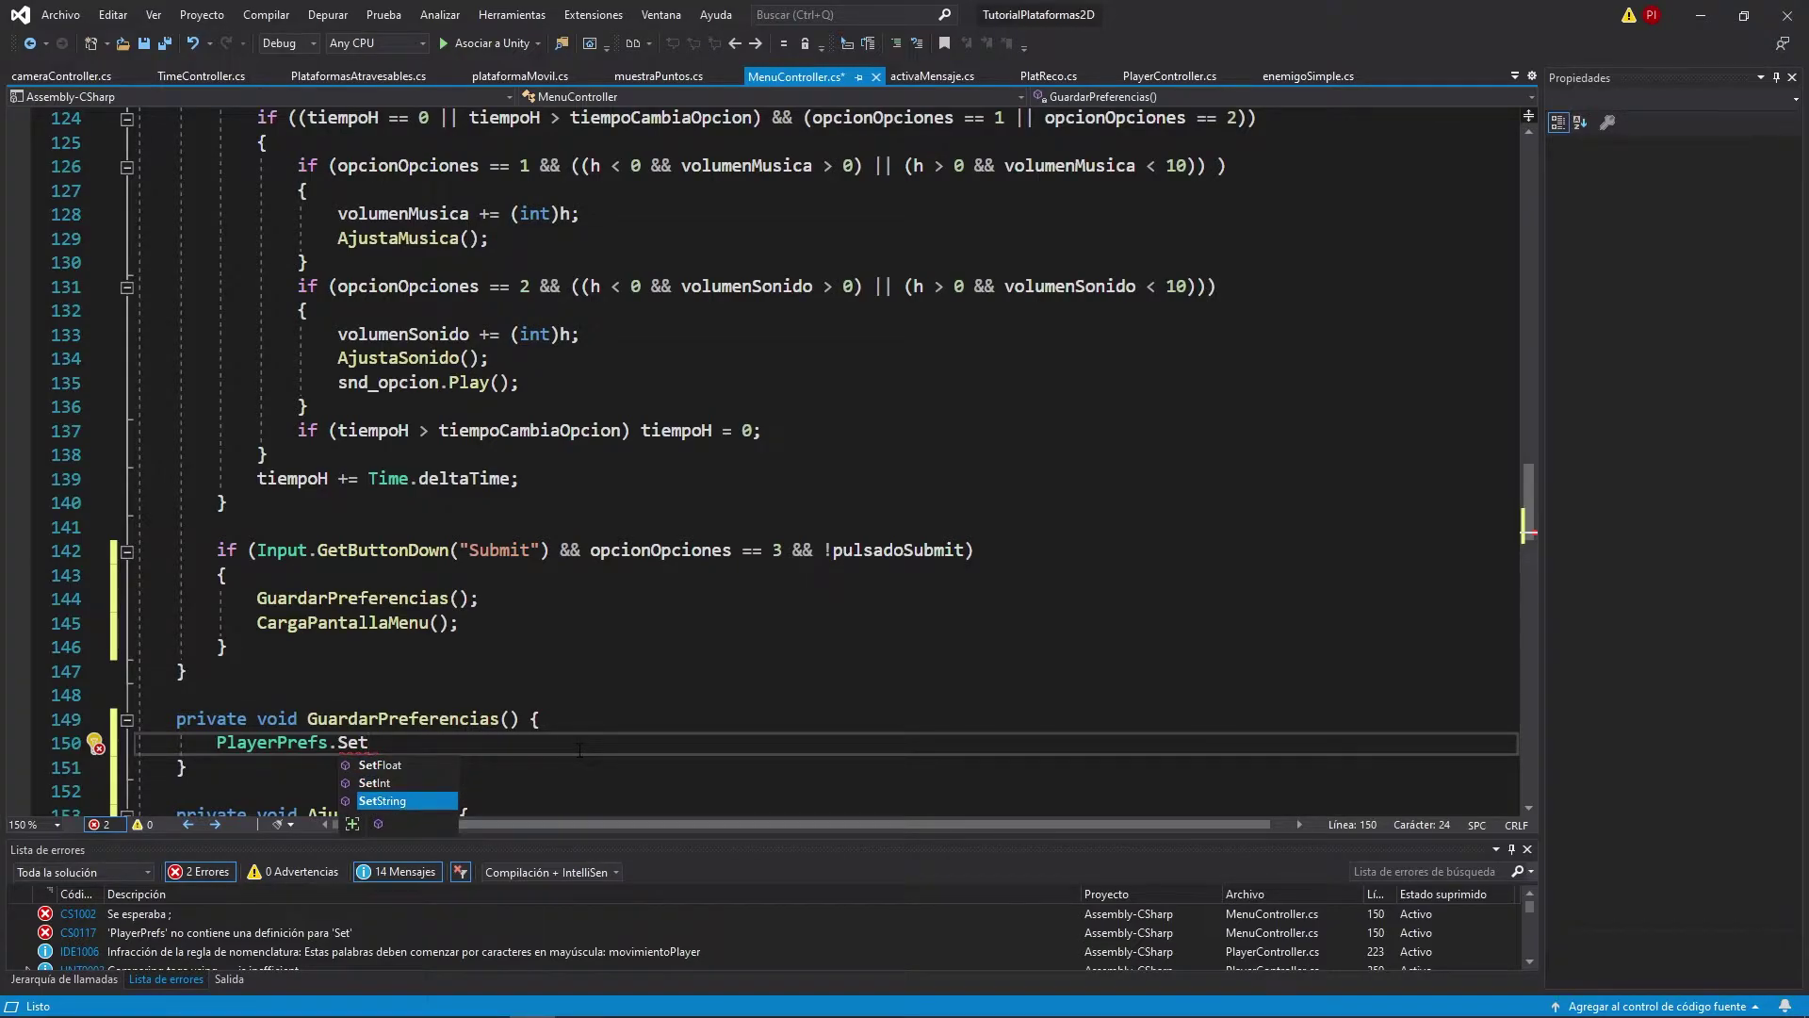
{"action": "key", "text": "Escape"}
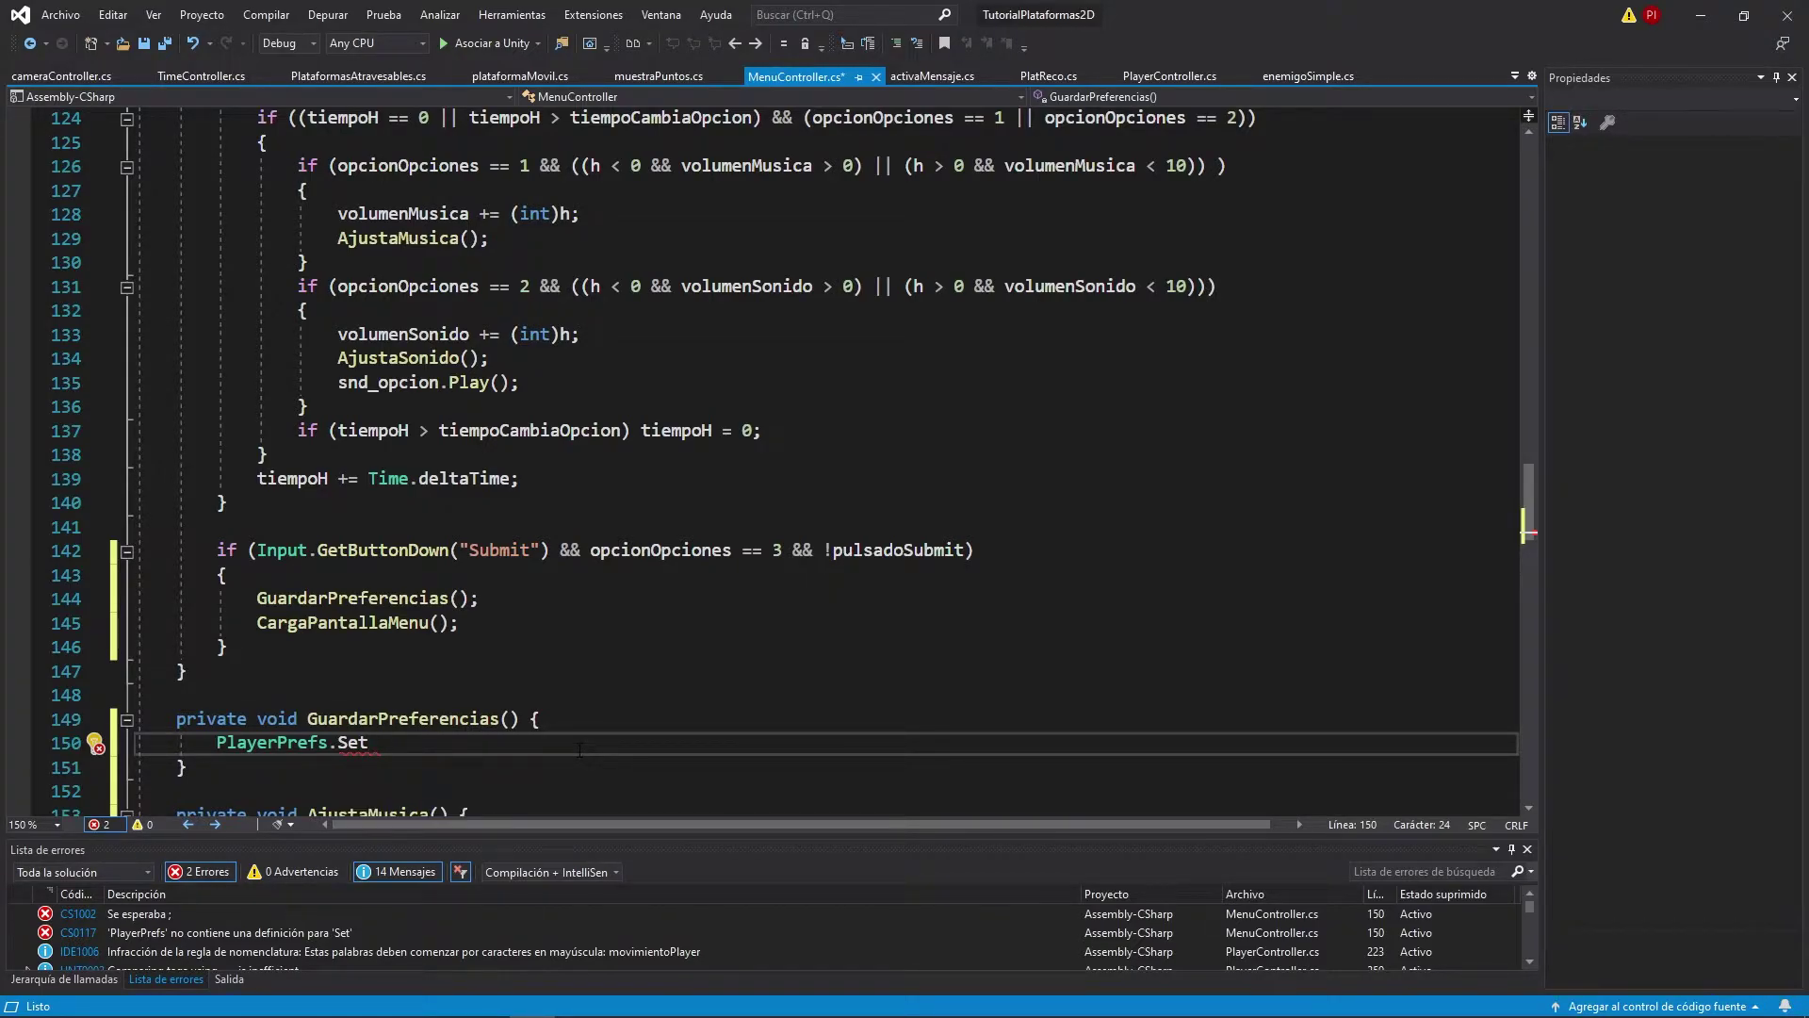
{"action": "type", "text": "Int"}
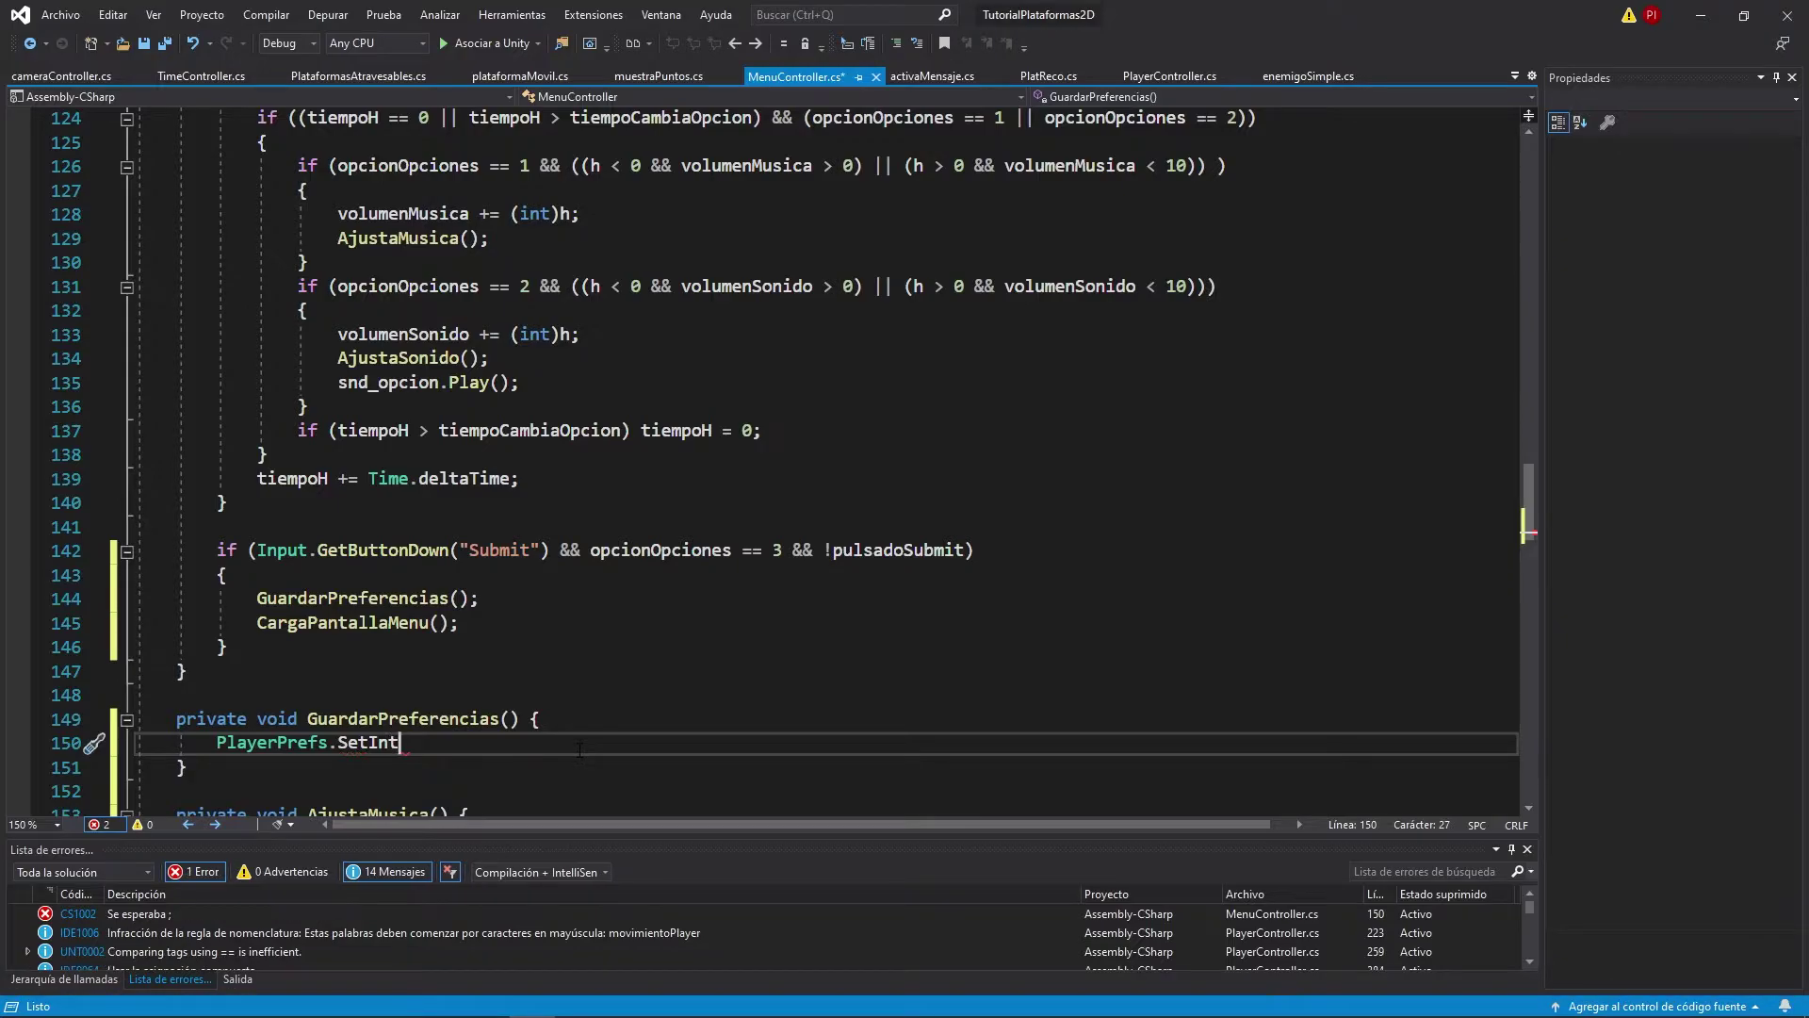
{"action": "type", "text": "("}
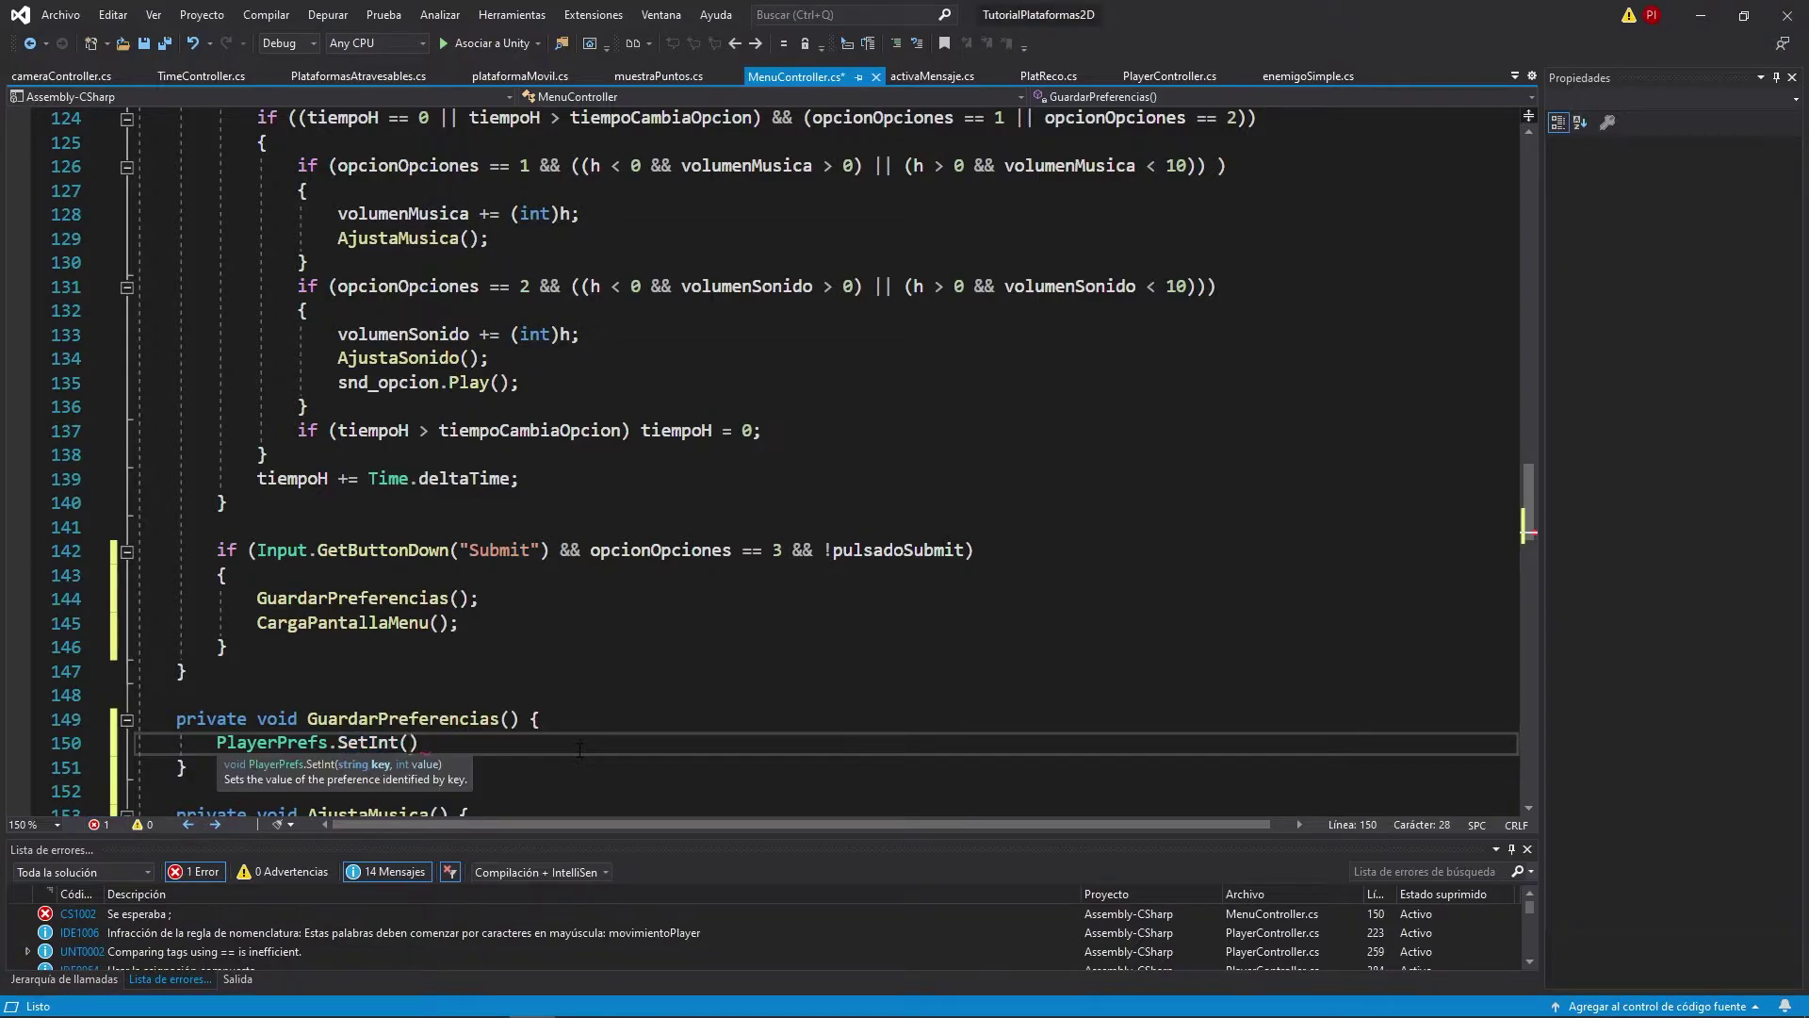
{"action": "type", "text": "\"Vo"}
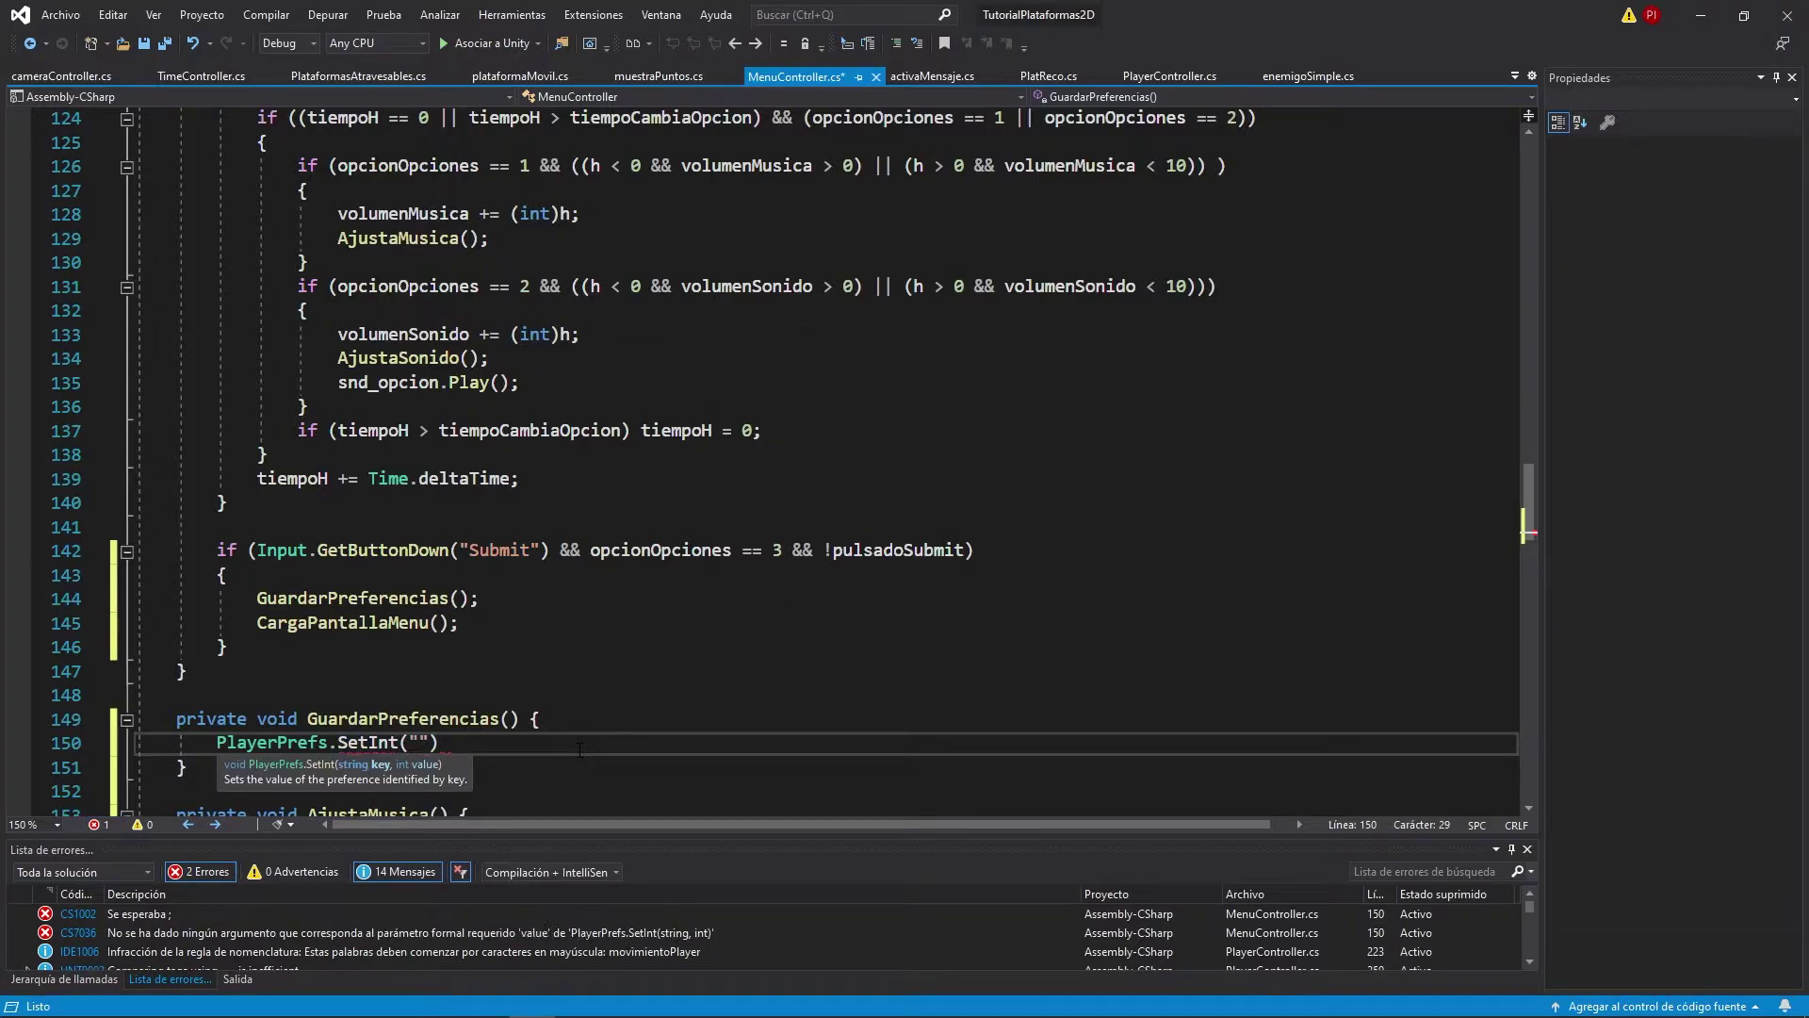
{"action": "type", "text": "lumenMusica\""}
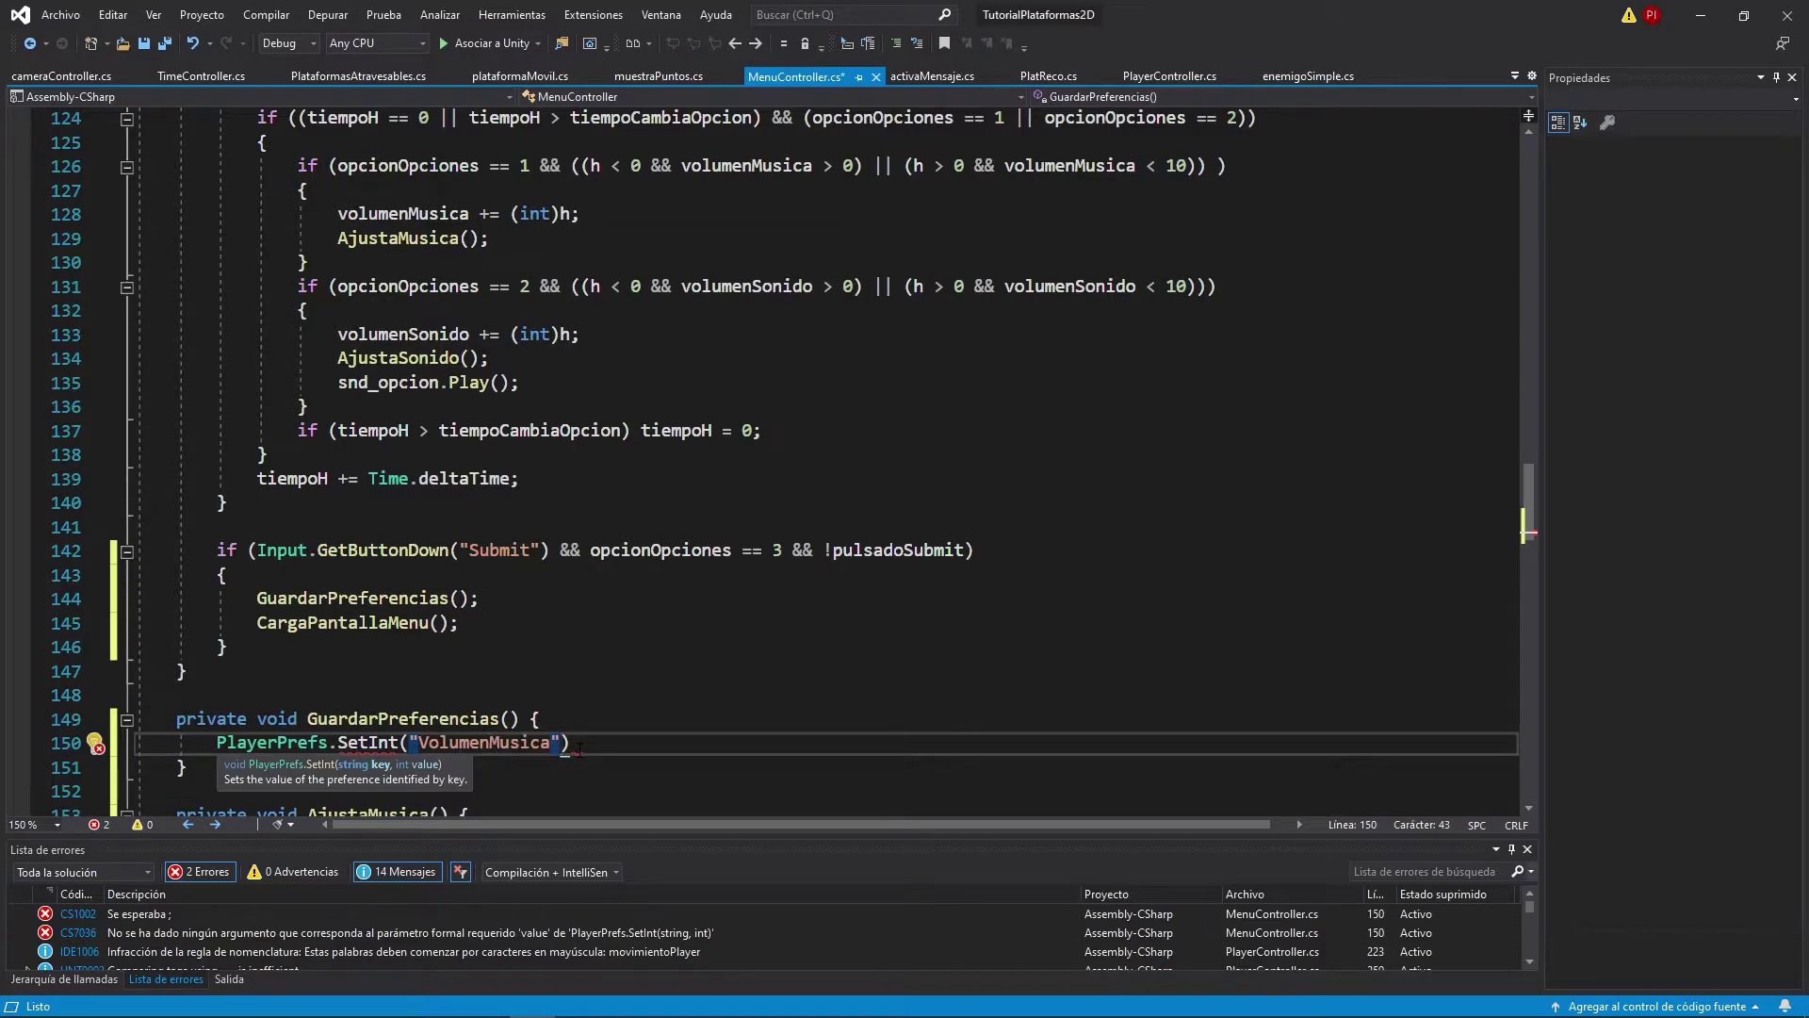
{"action": "type", "text": ", vo"}
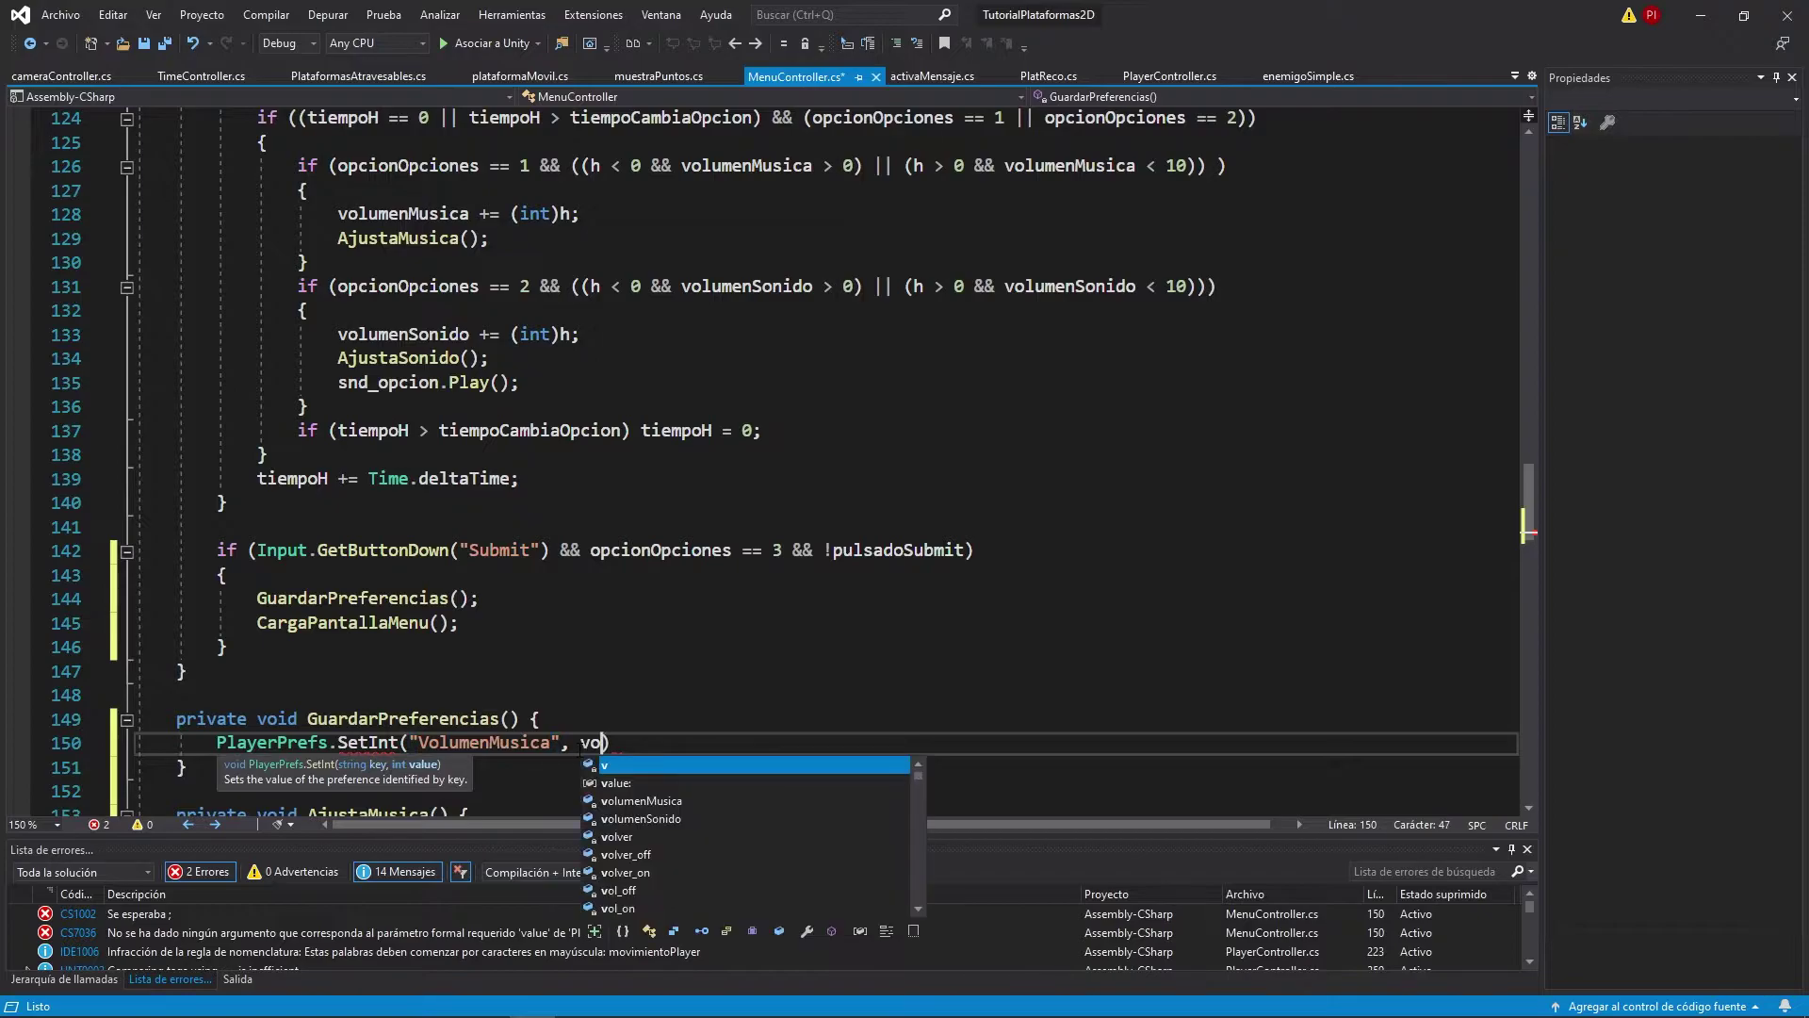
{"action": "type", "text": "lumenMusica);"}
{"action": "key", "text": "shift+Home"}
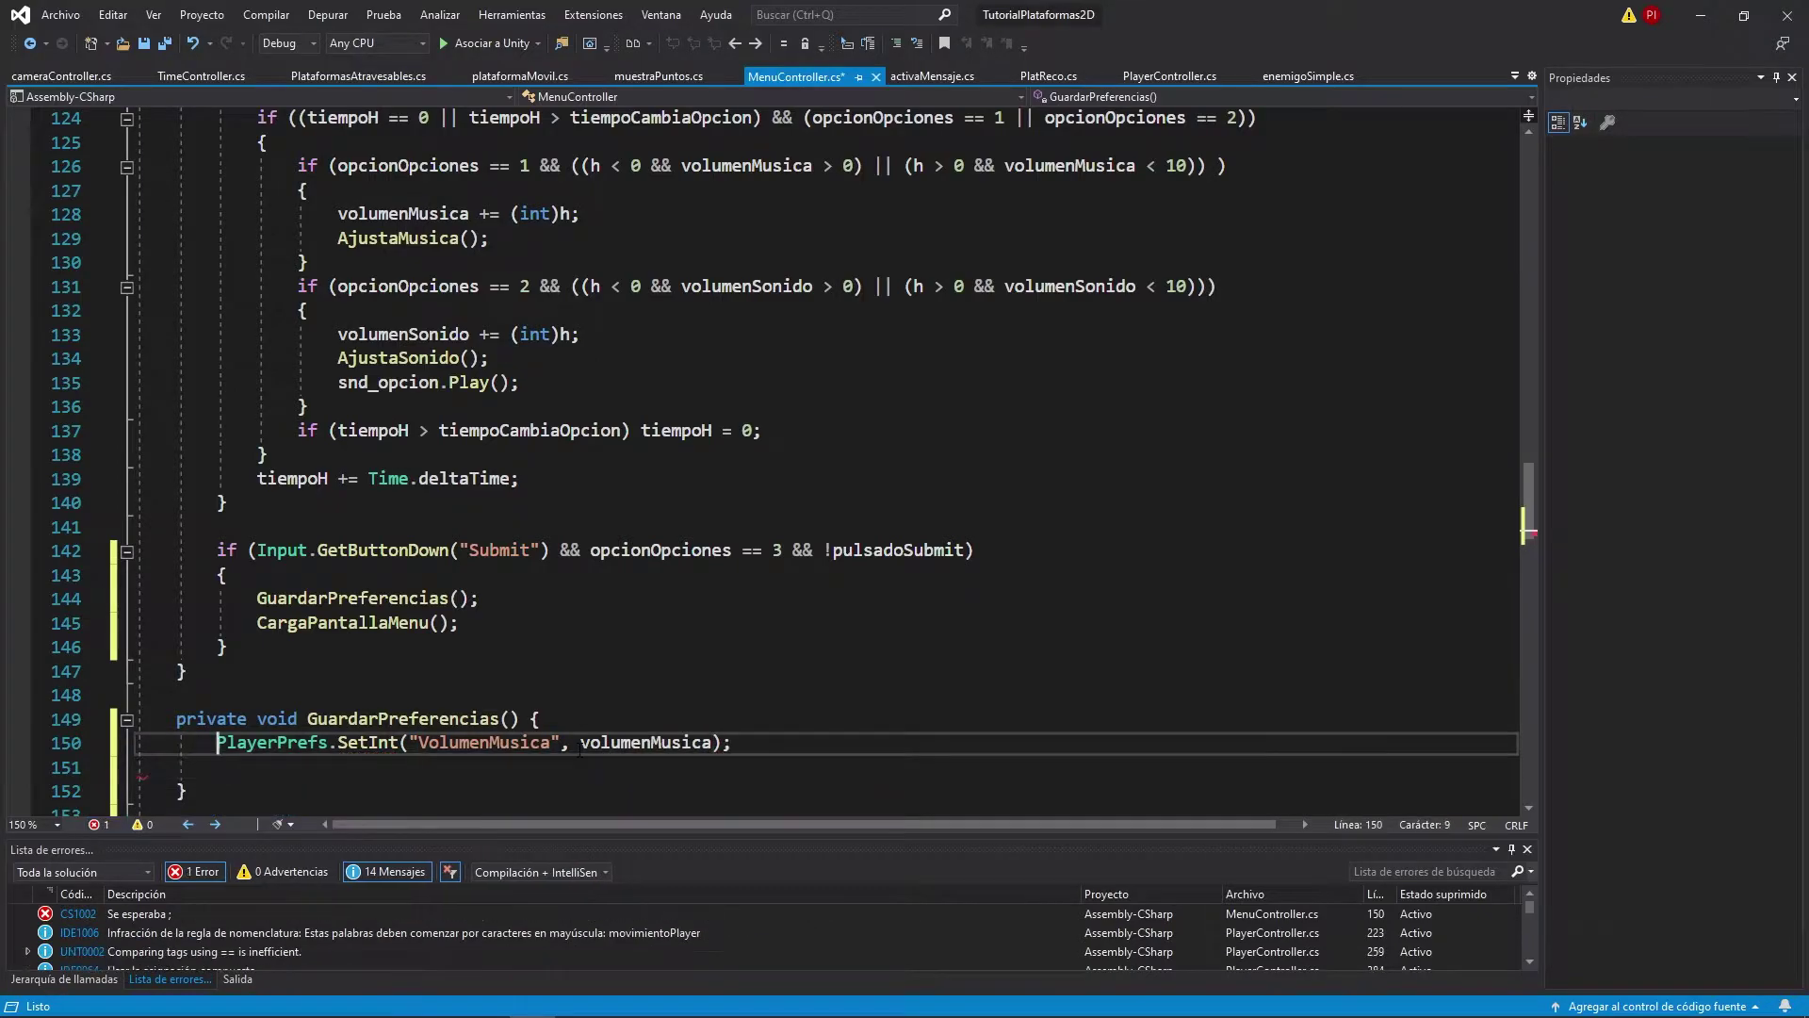
{"action": "key", "text": "ctrl+c"}
{"action": "key", "text": "Down"}
{"action": "key", "text": "ctrl+v"}
{"action": "key", "text": "Left"}
{"action": "key", "text": "Left"}
{"action": "key", "text": "Left"}
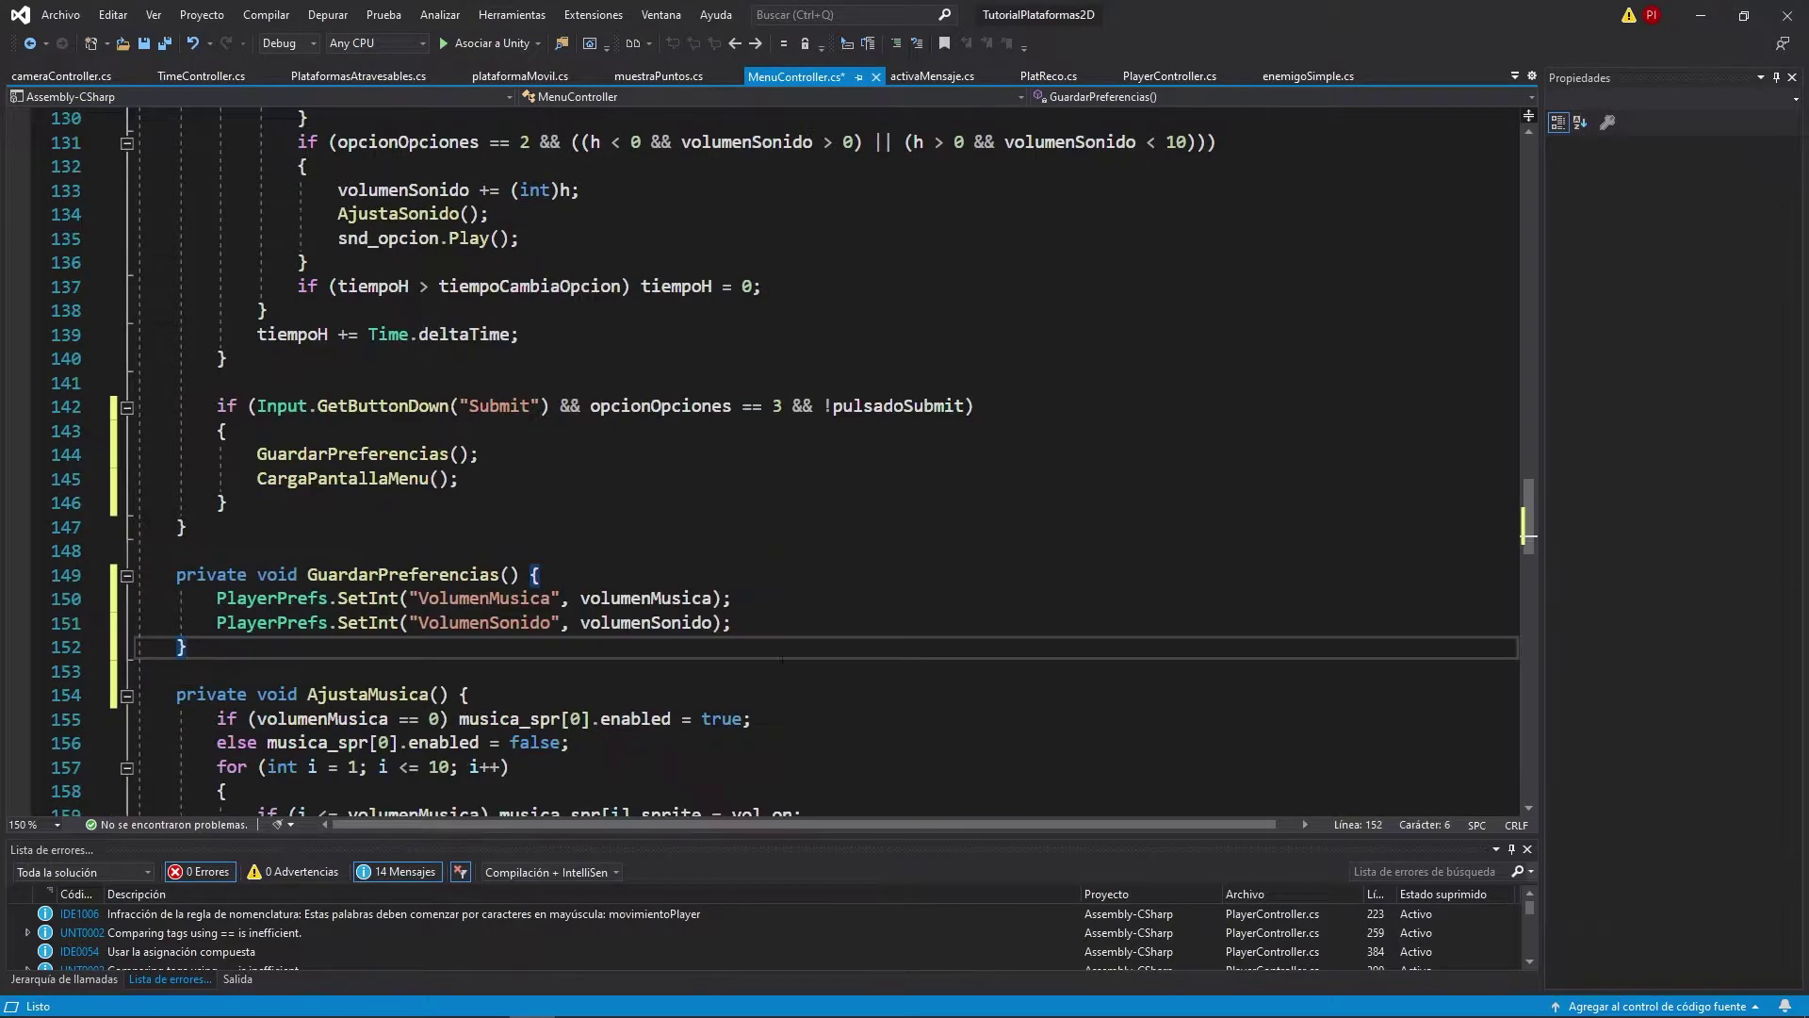
Make the copied line save volumenSonido under "VolumenSonido" and add PlayerPrefs.Save(); below it.
{"action": "left_click", "coordinate": [743, 632]}
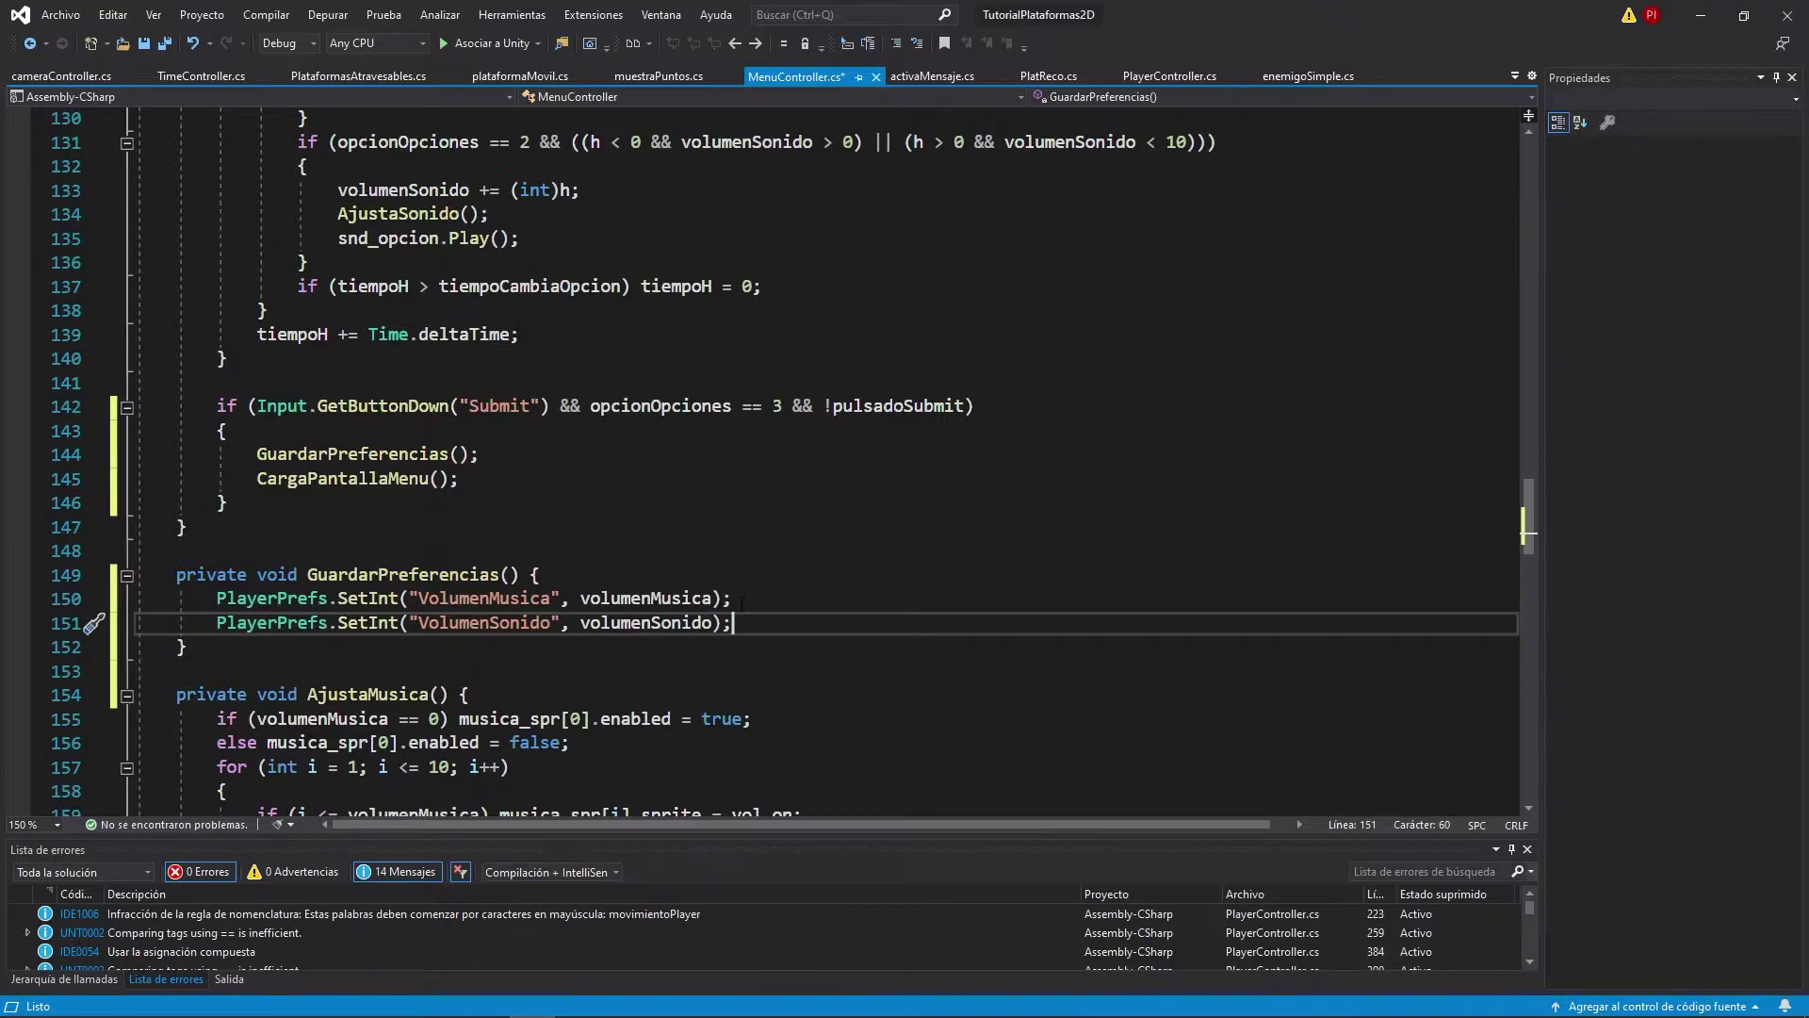
{"action": "key", "text": "Return"}
{"action": "type", "text": "P"}
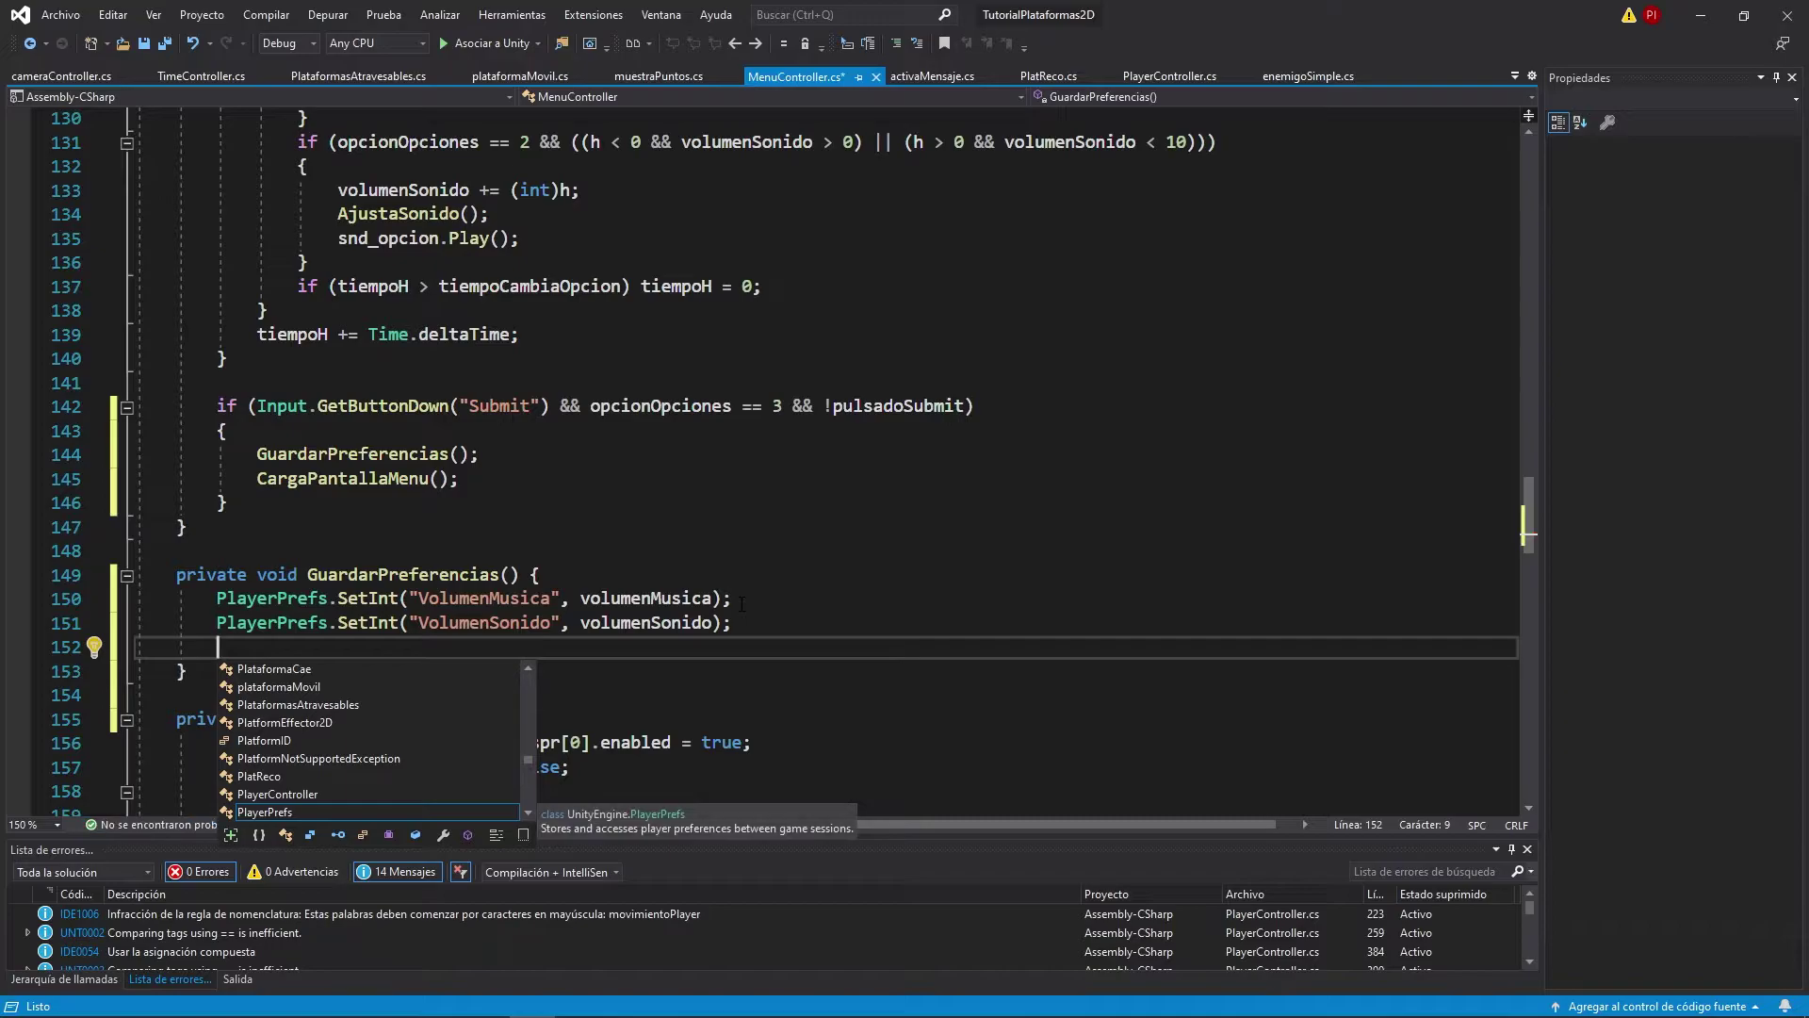
{"action": "type", "text": "la"}
{"action": "key", "text": "Tab"}
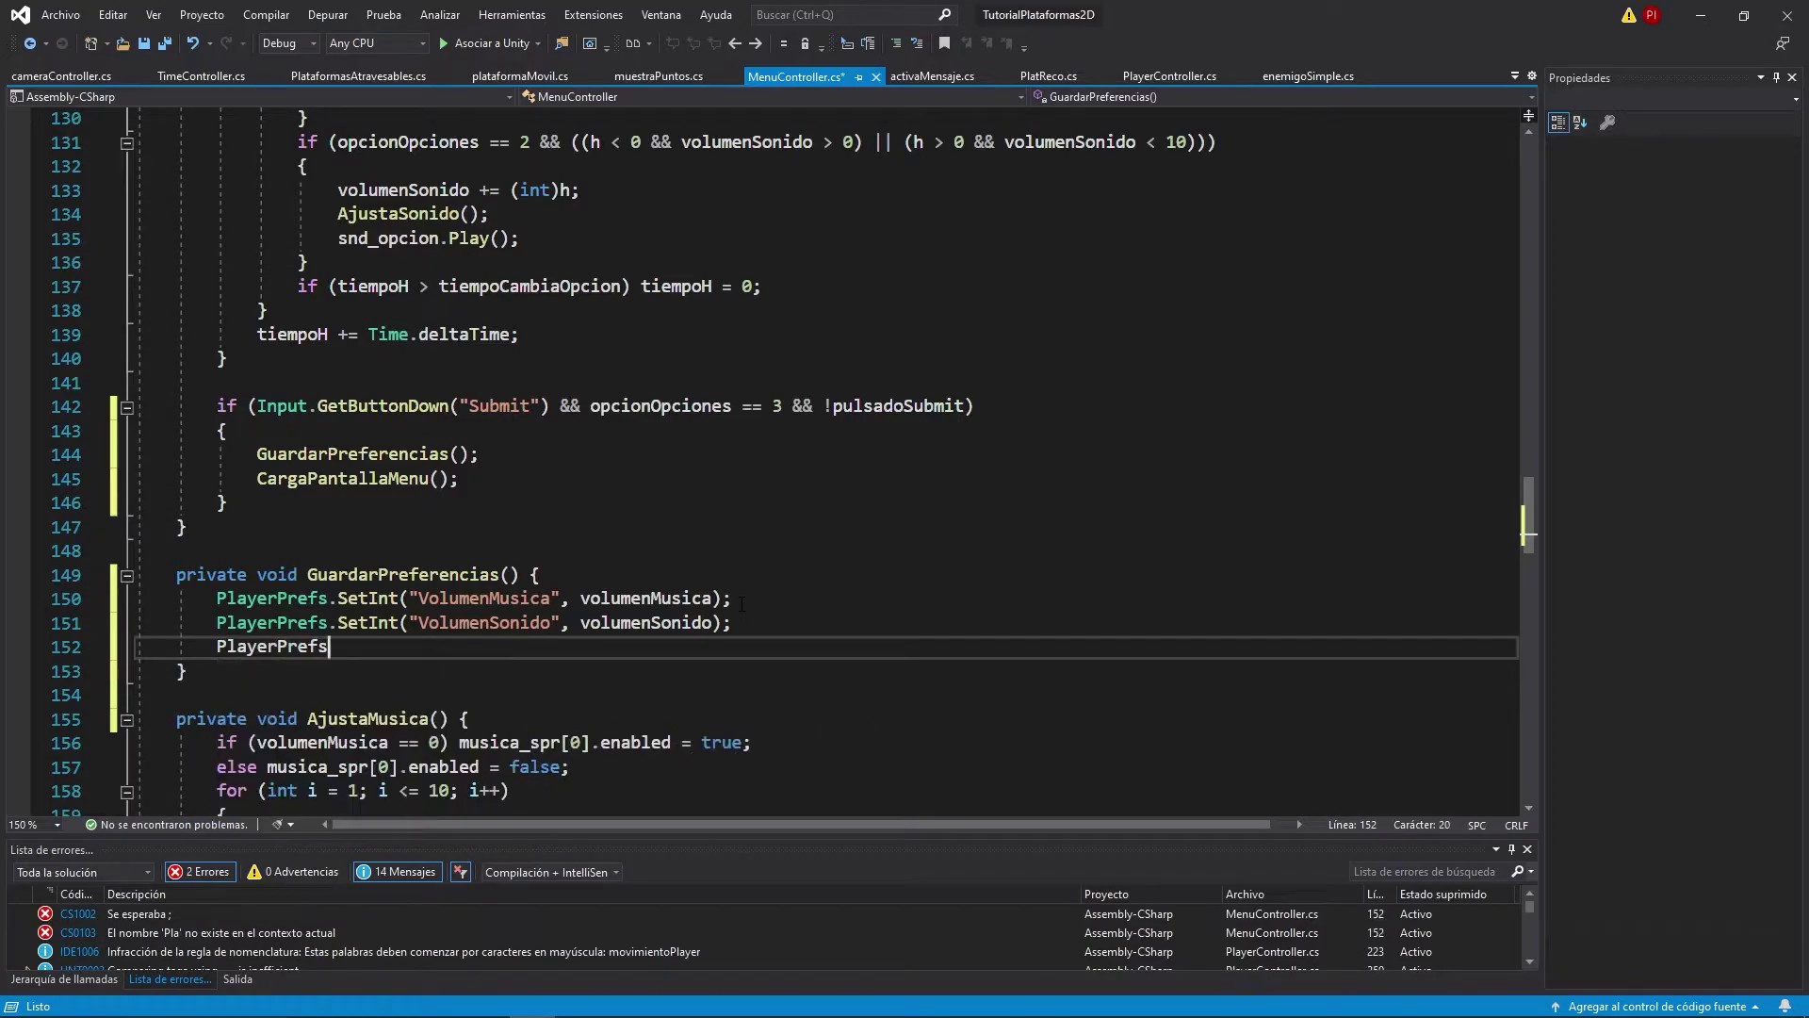
{"action": "type", "text": ".Sa"}
{"action": "key", "text": "Tab"}
{"action": "type", "text": "();"}
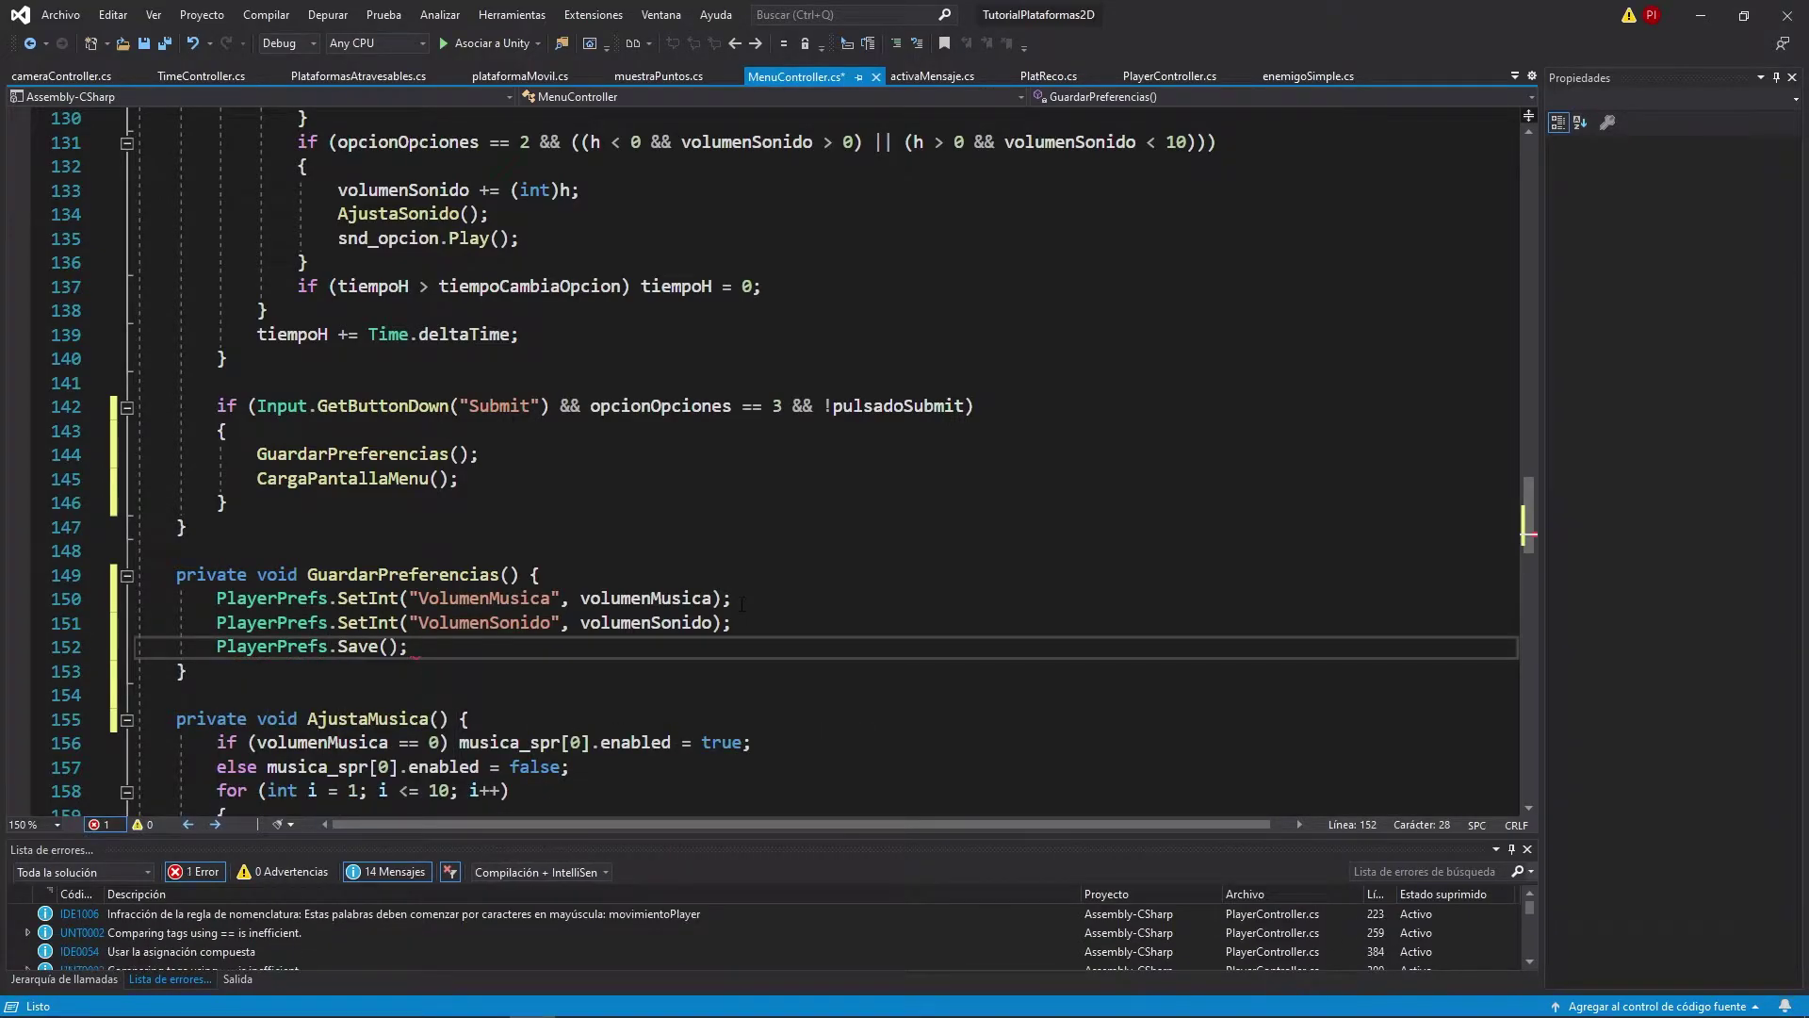
{"action": "left_click_drag", "start_coordinate": [408, 646], "coordinate": [207, 646]}
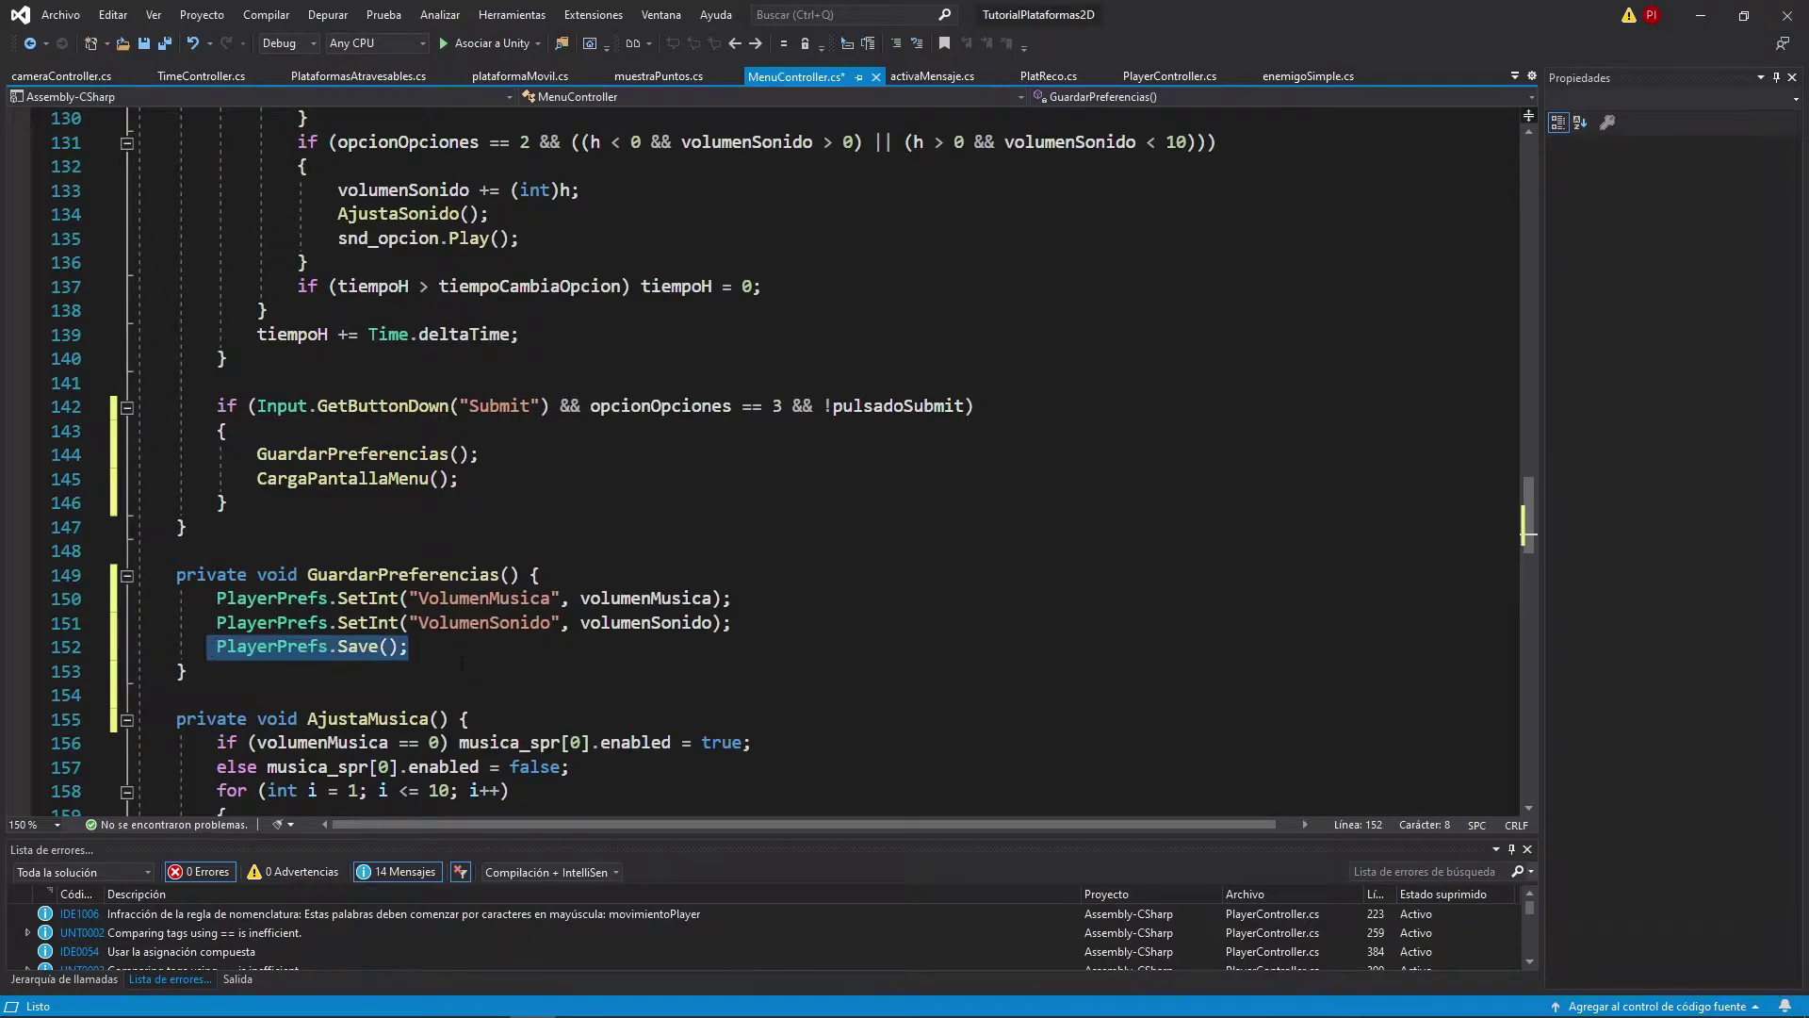
{"action": "left_click", "coordinate": [258, 671]}
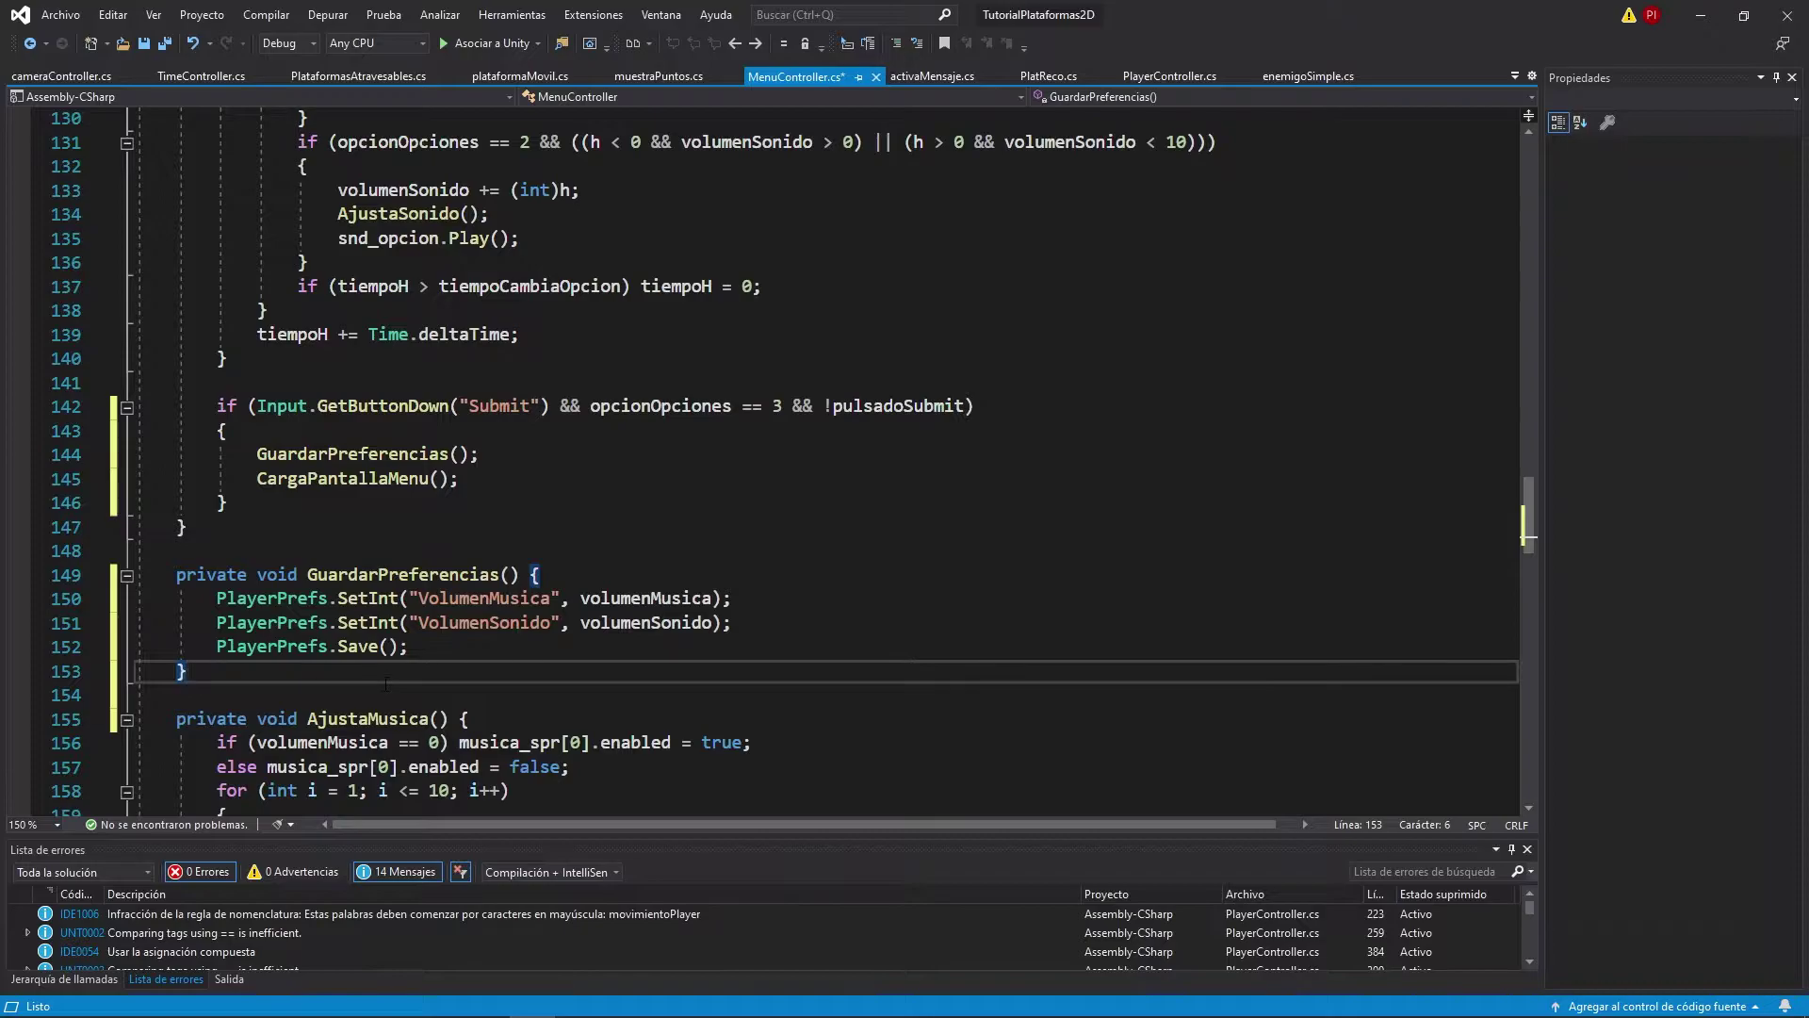
{"action": "left_click", "coordinate": [417, 652]}
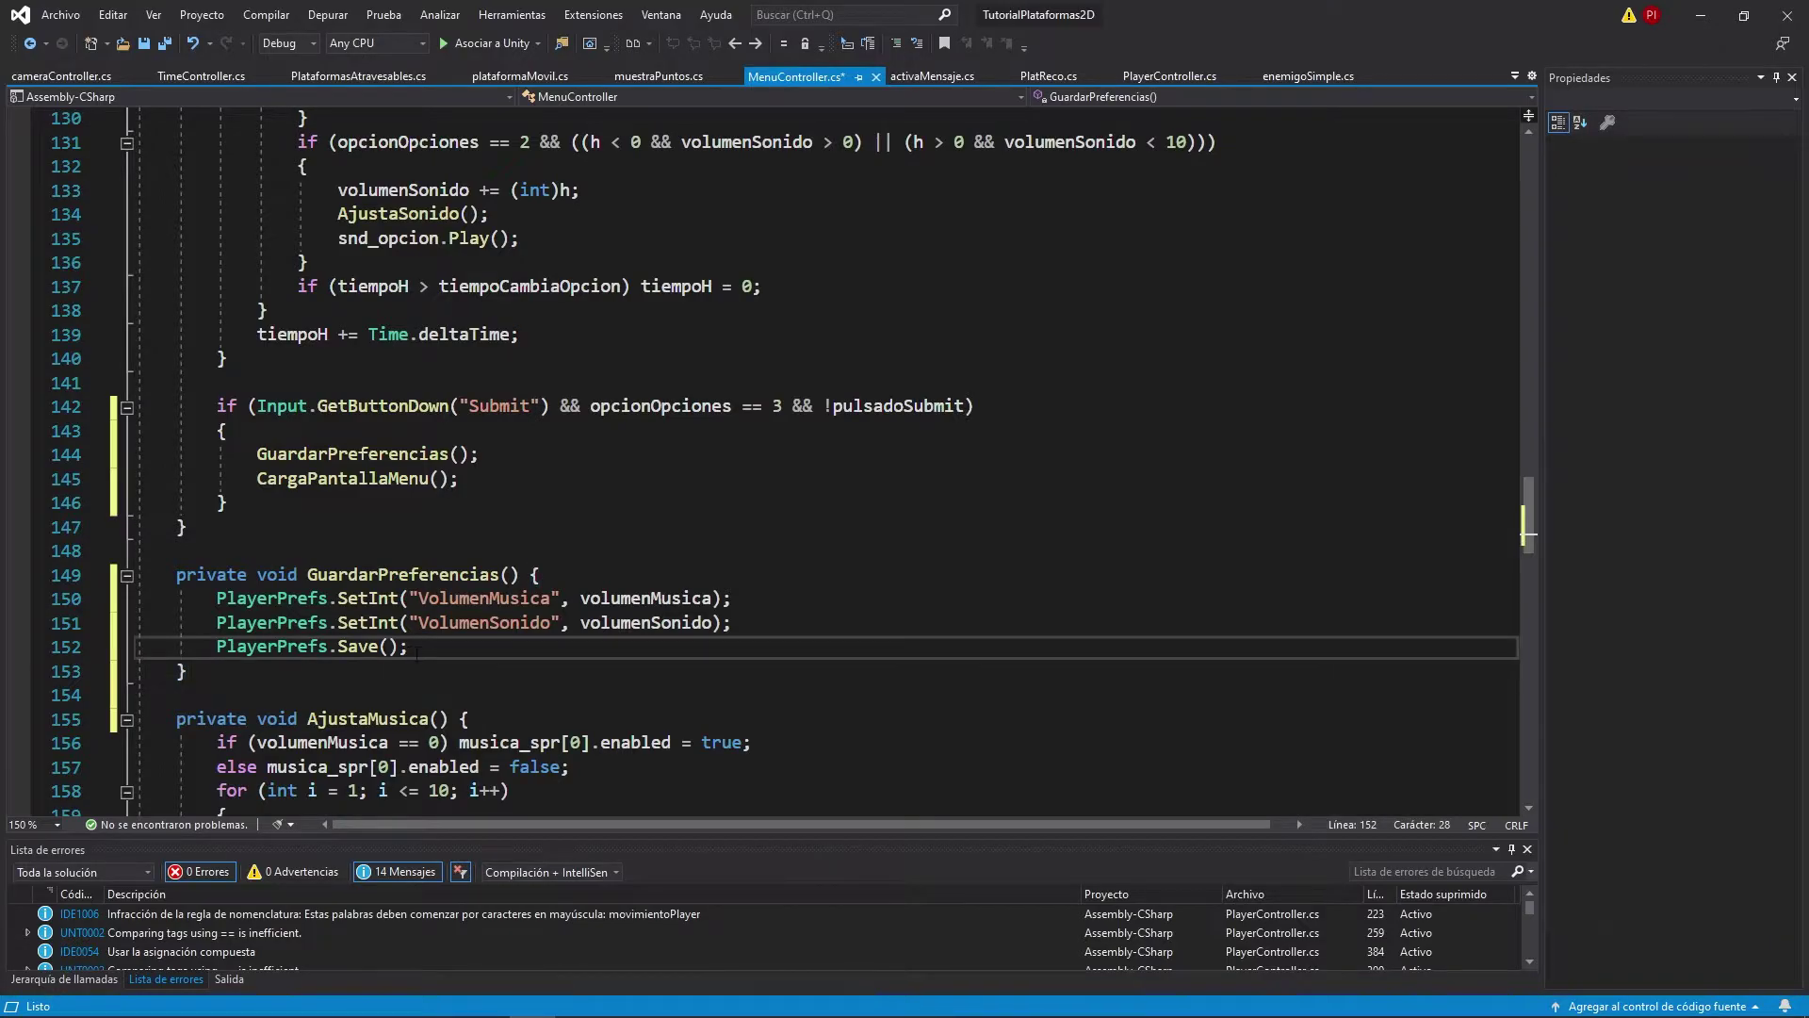
Try PlayerPrefs.DeleteKey("VolumenMusica"), change it to PlayerPrefs.DeleteAll(); and save.
{"action": "key", "text": "Return"}
{"action": "key", "text": "Return"}
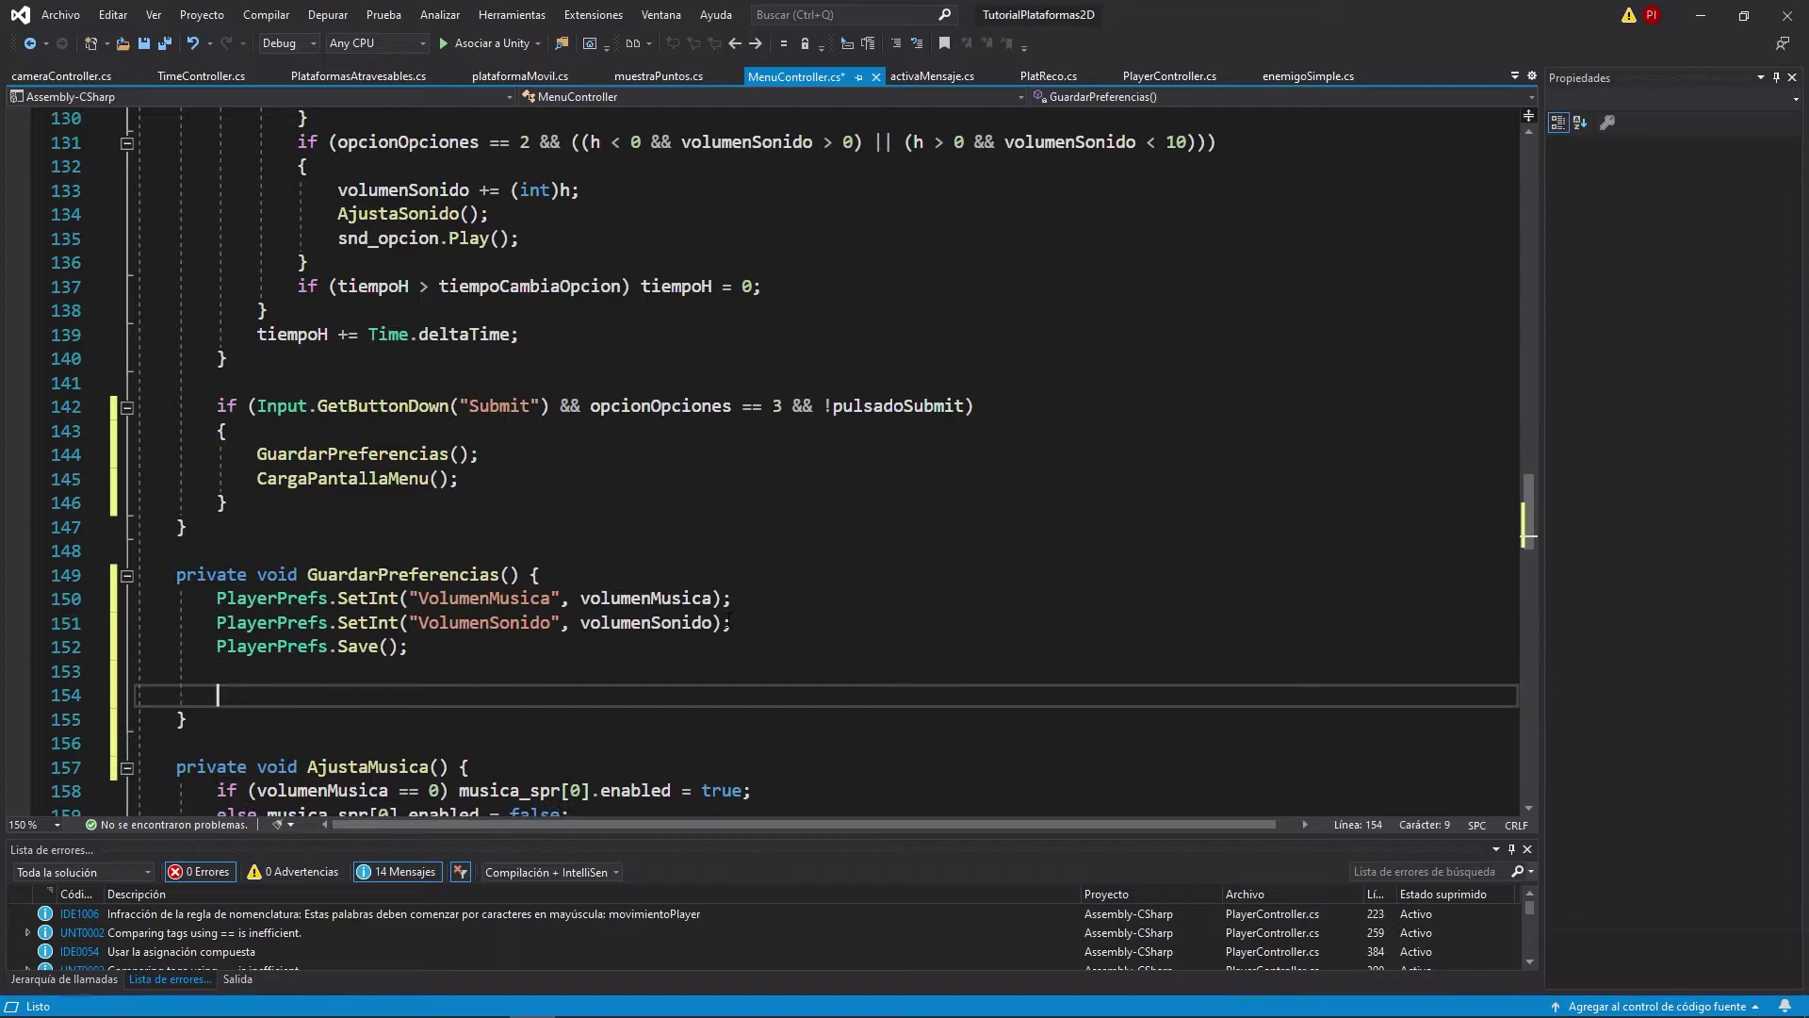
{"action": "type", "text": "player"}
{"action": "key", "text": "Tab"}
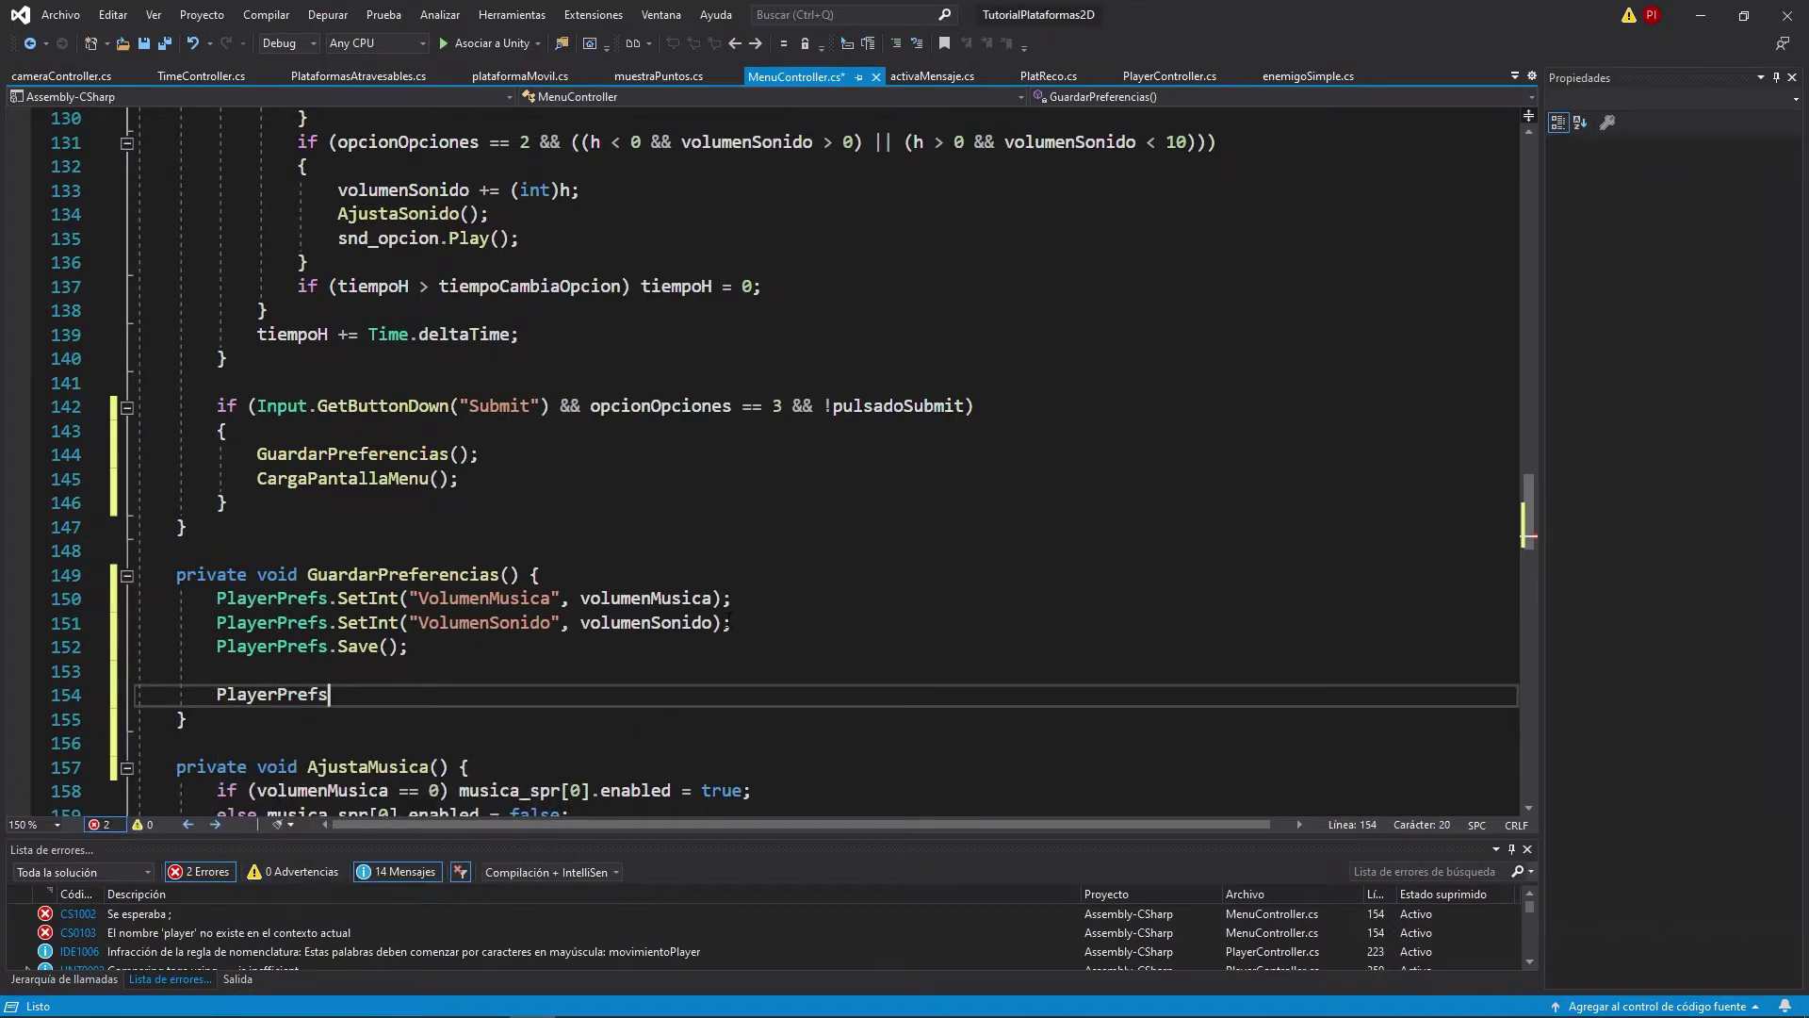
{"action": "type", "text": "."}
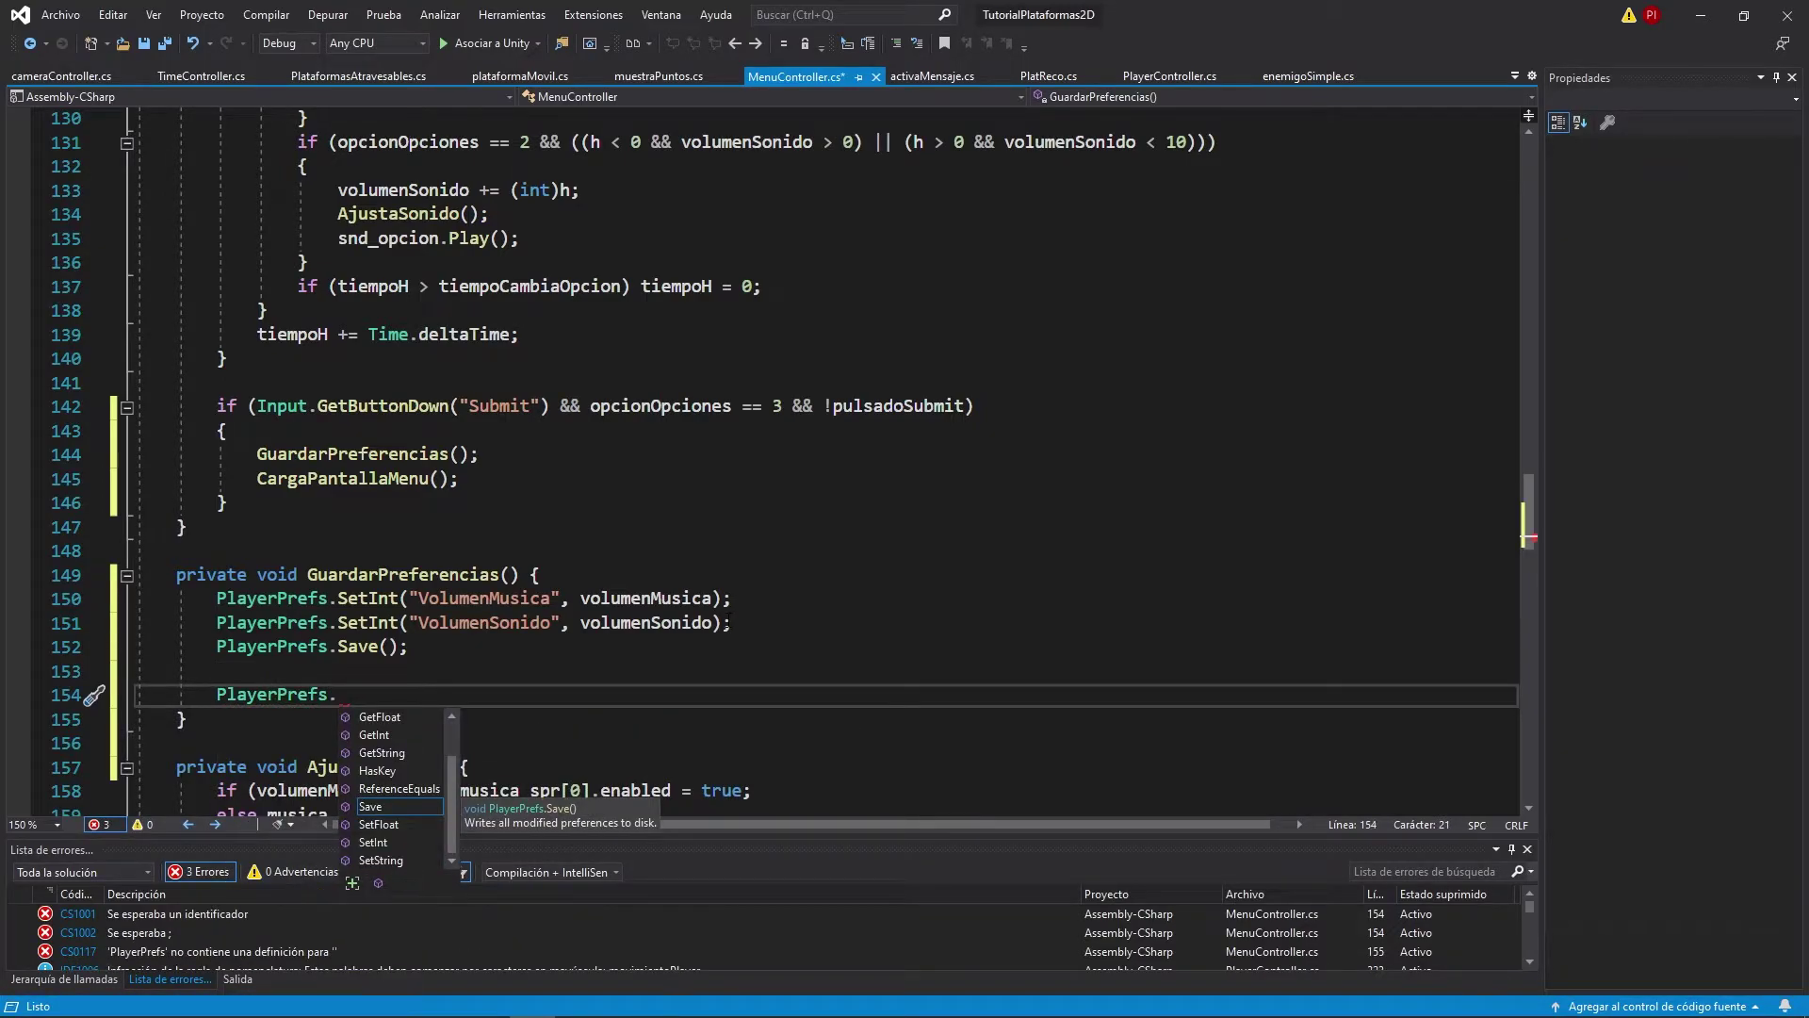
{"action": "key", "text": "Escape"}
{"action": "type", "text": "De"}
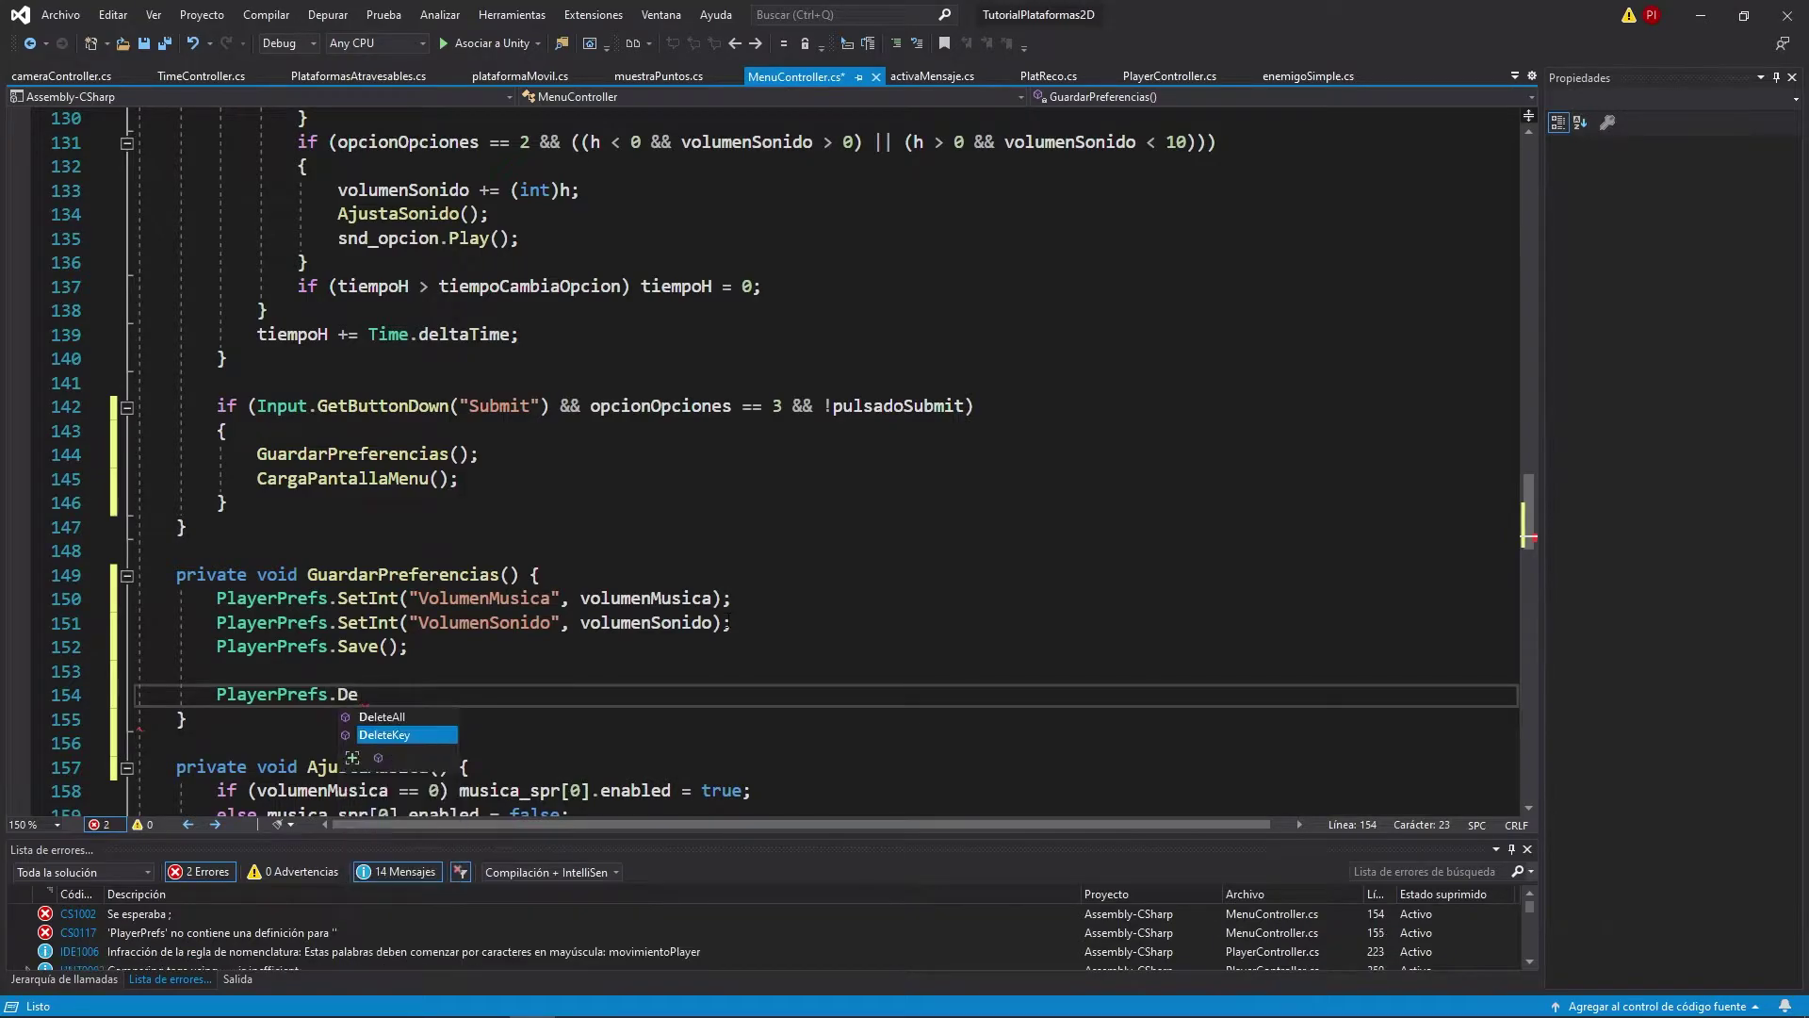
{"action": "key", "text": "Tab"}
{"action": "type", "text": "(\""}
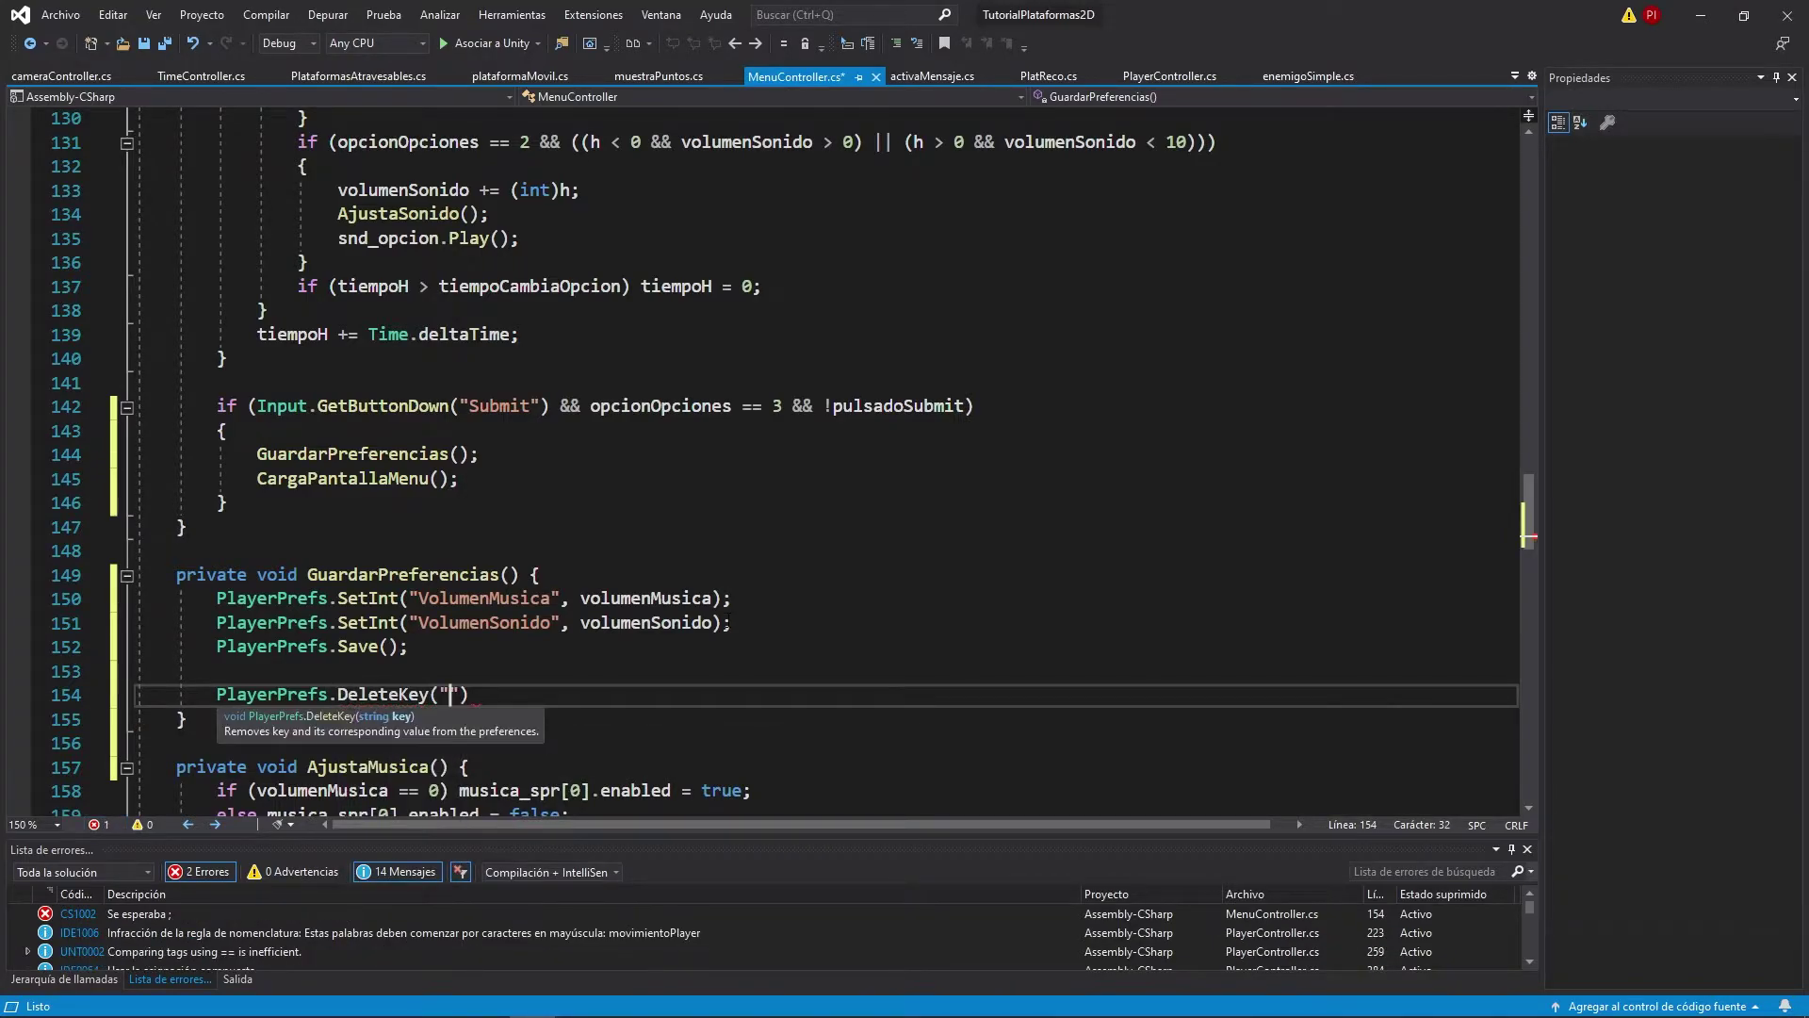
{"action": "type", "text": "VolumenMus"}
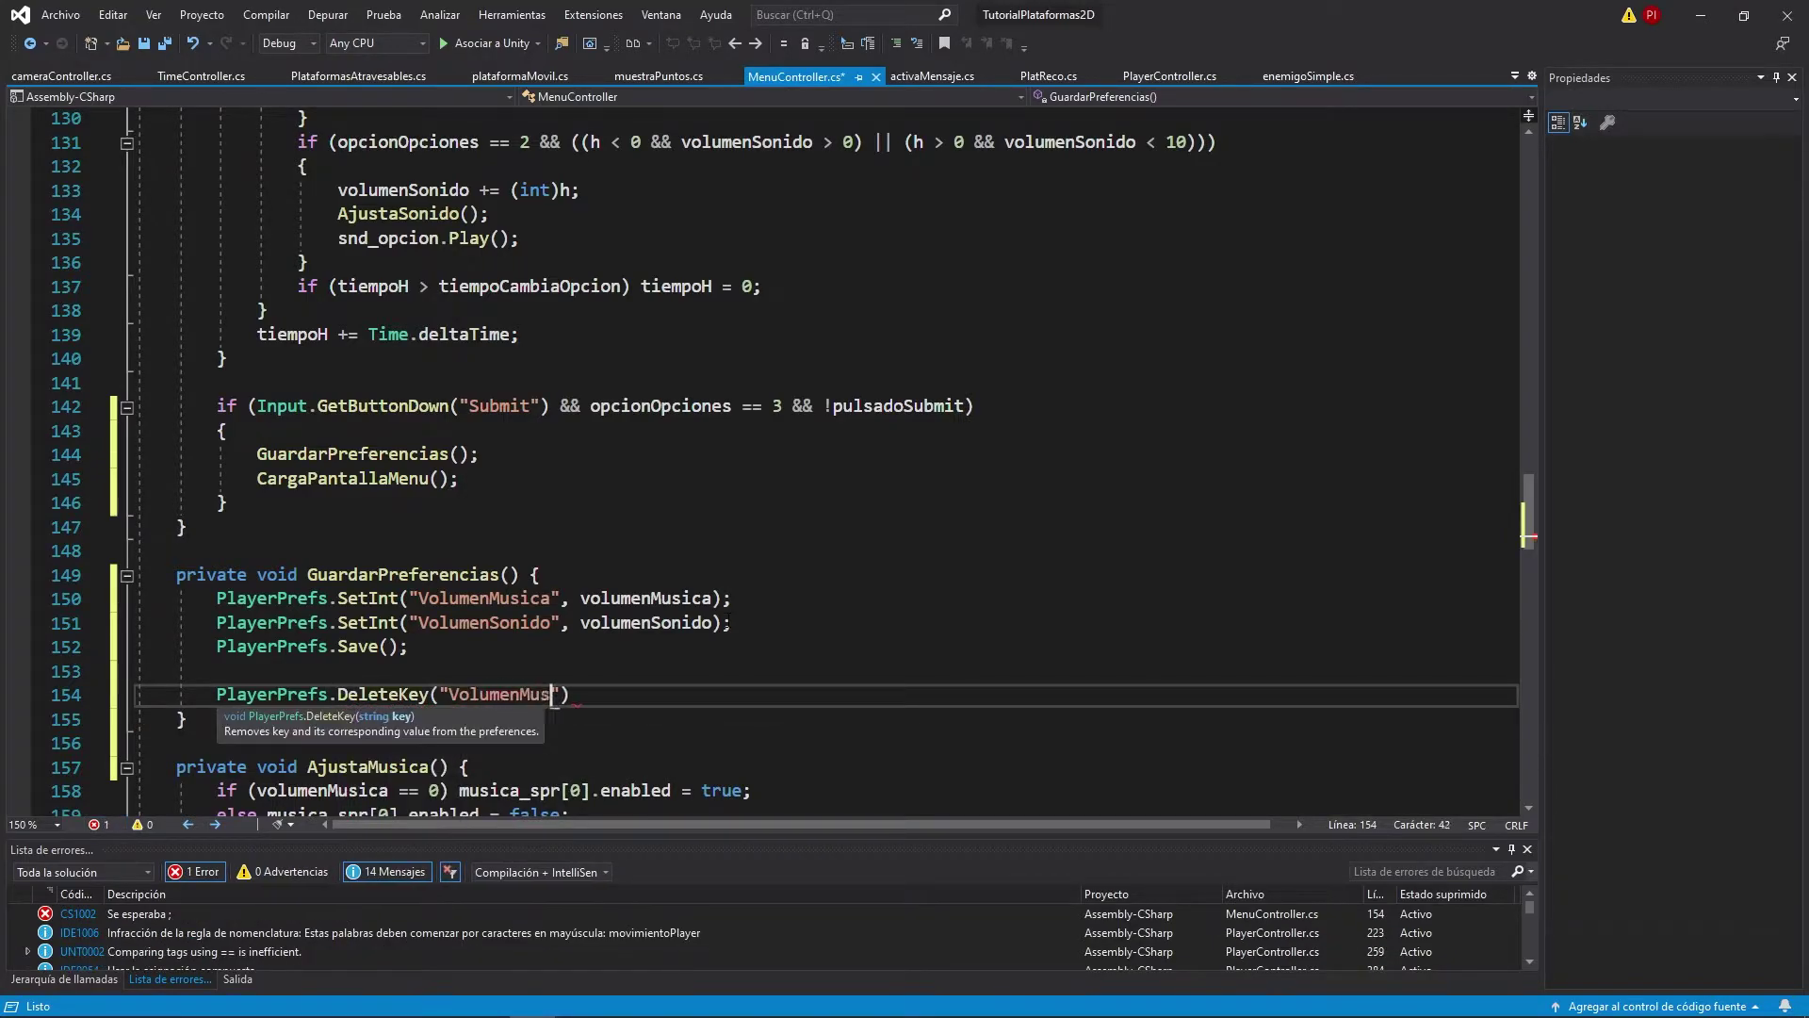
{"action": "type", "text": "ica\")"}
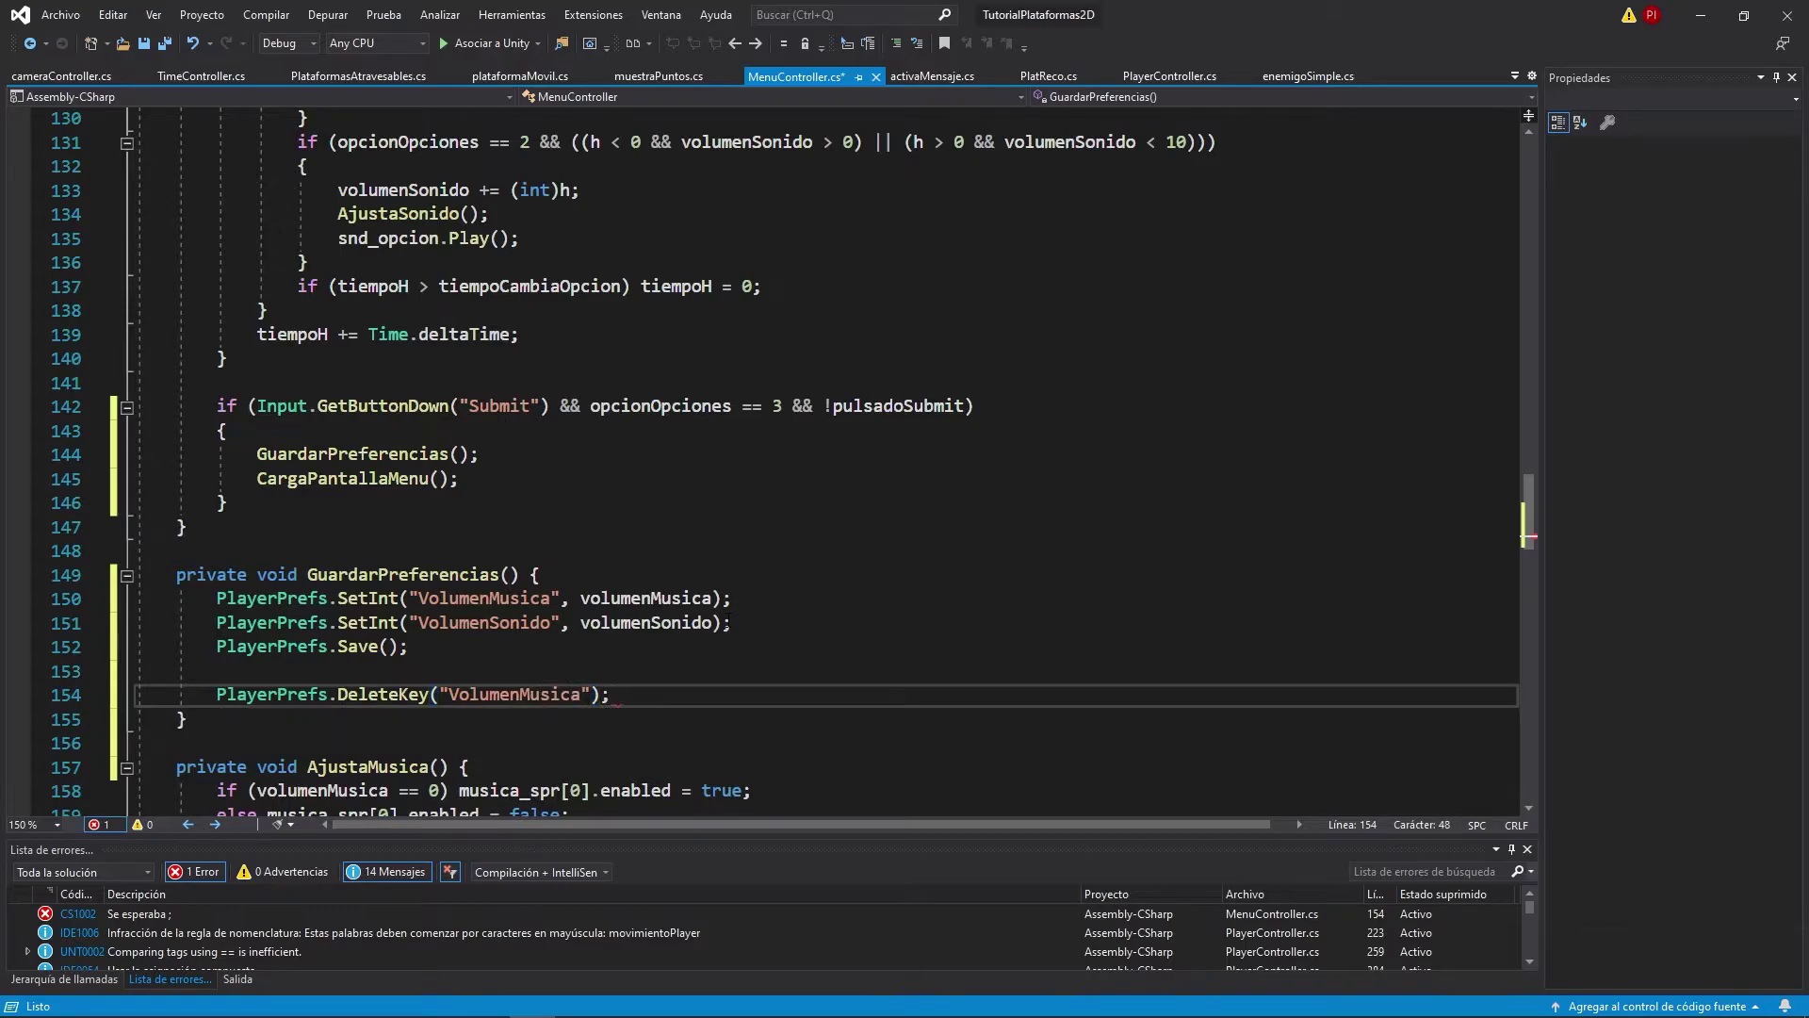
{"action": "key", "text": "shift+Left"}
{"action": "key", "text": "shift+Left"}
{"action": "key", "text": "shift+Left"}
{"action": "key", "text": "shift+Left"}
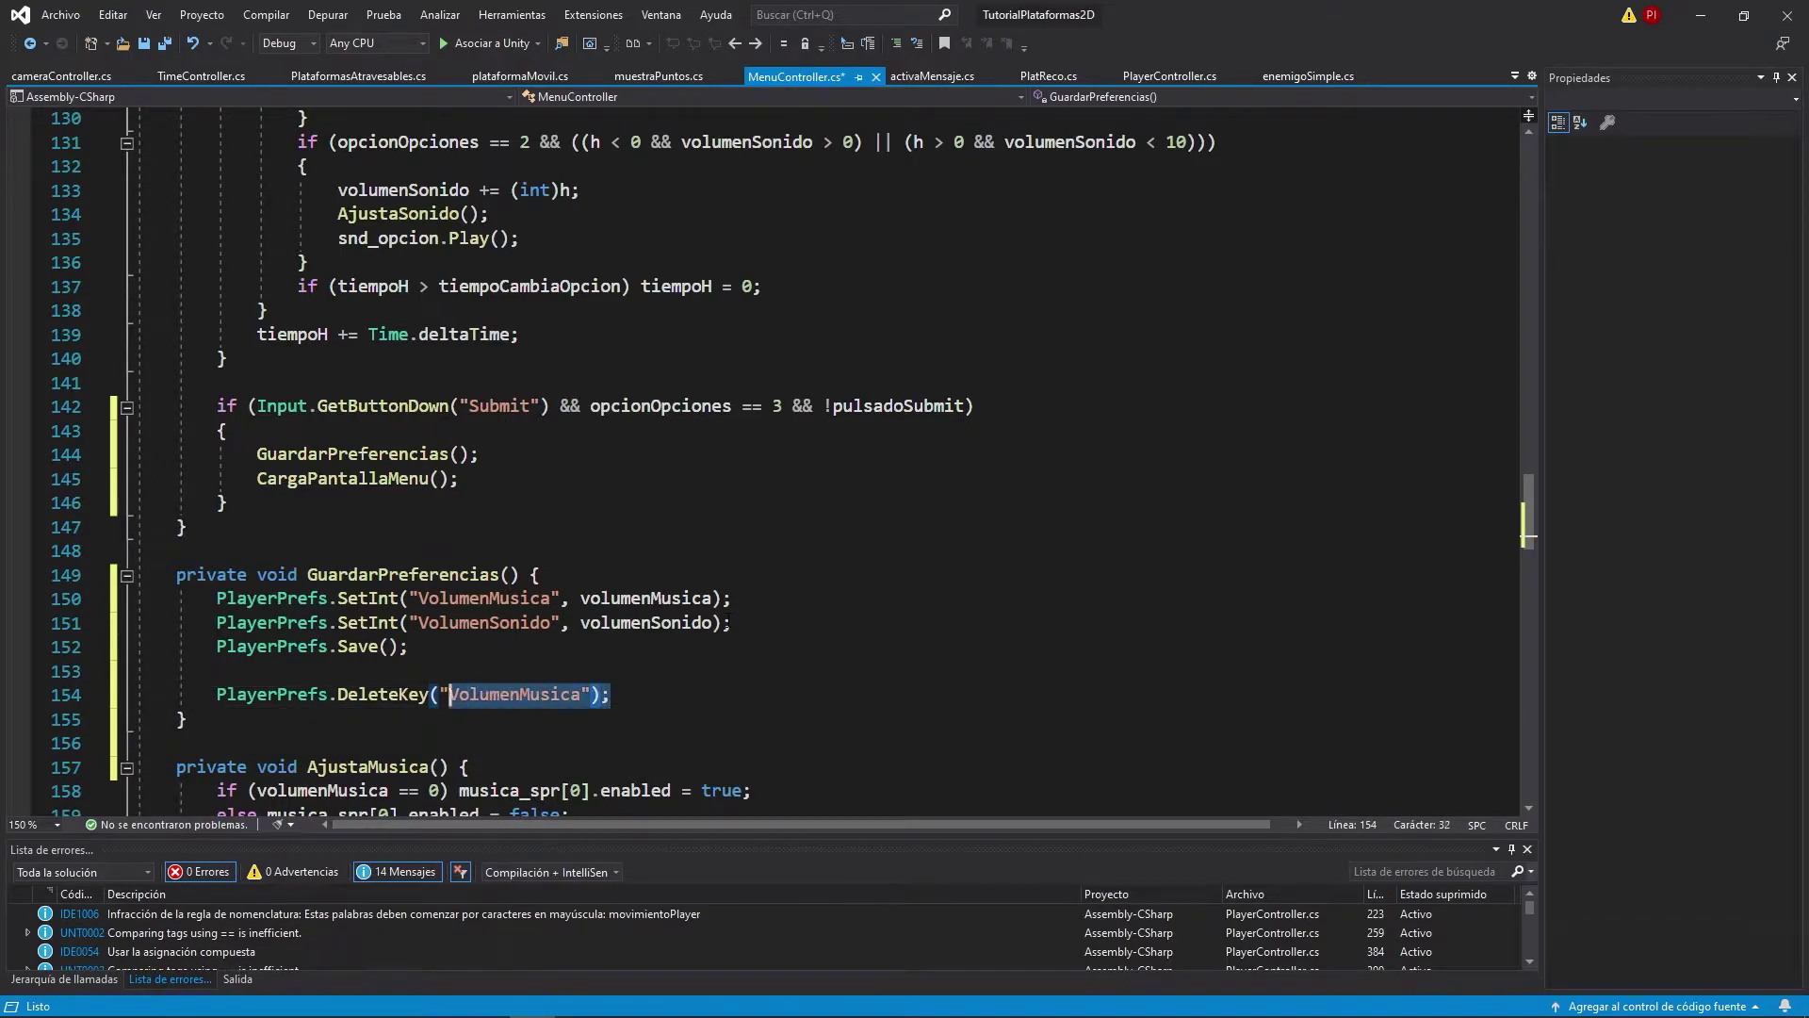
{"action": "key", "text": "shift+Left"}
{"action": "key", "text": "shift+Left"}
{"action": "key", "text": "shift+Left"}
{"action": "key", "text": "shift+Left"}
{"action": "key", "text": "shift+Left"}
{"action": "key", "text": "shift+Left"}
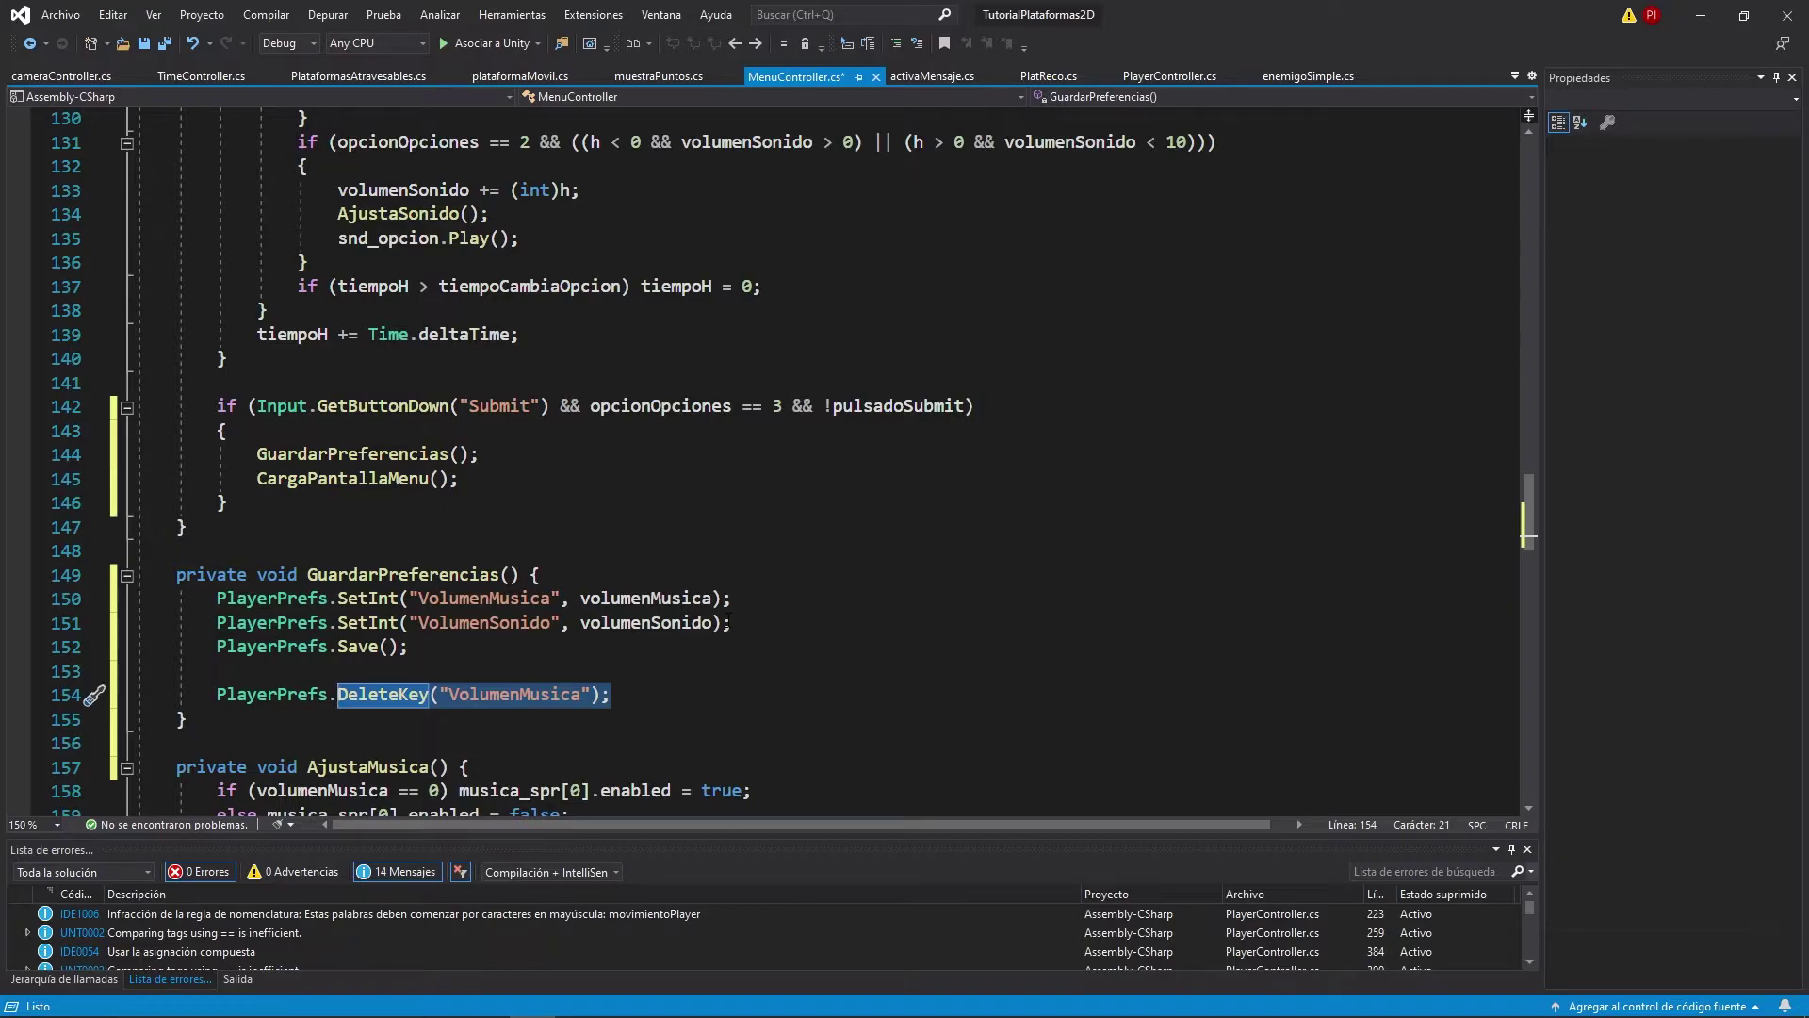
{"action": "type", "text": "Delete"}
{"action": "type", "text": "All();"}
{"action": "key", "text": "ctrl+s"}
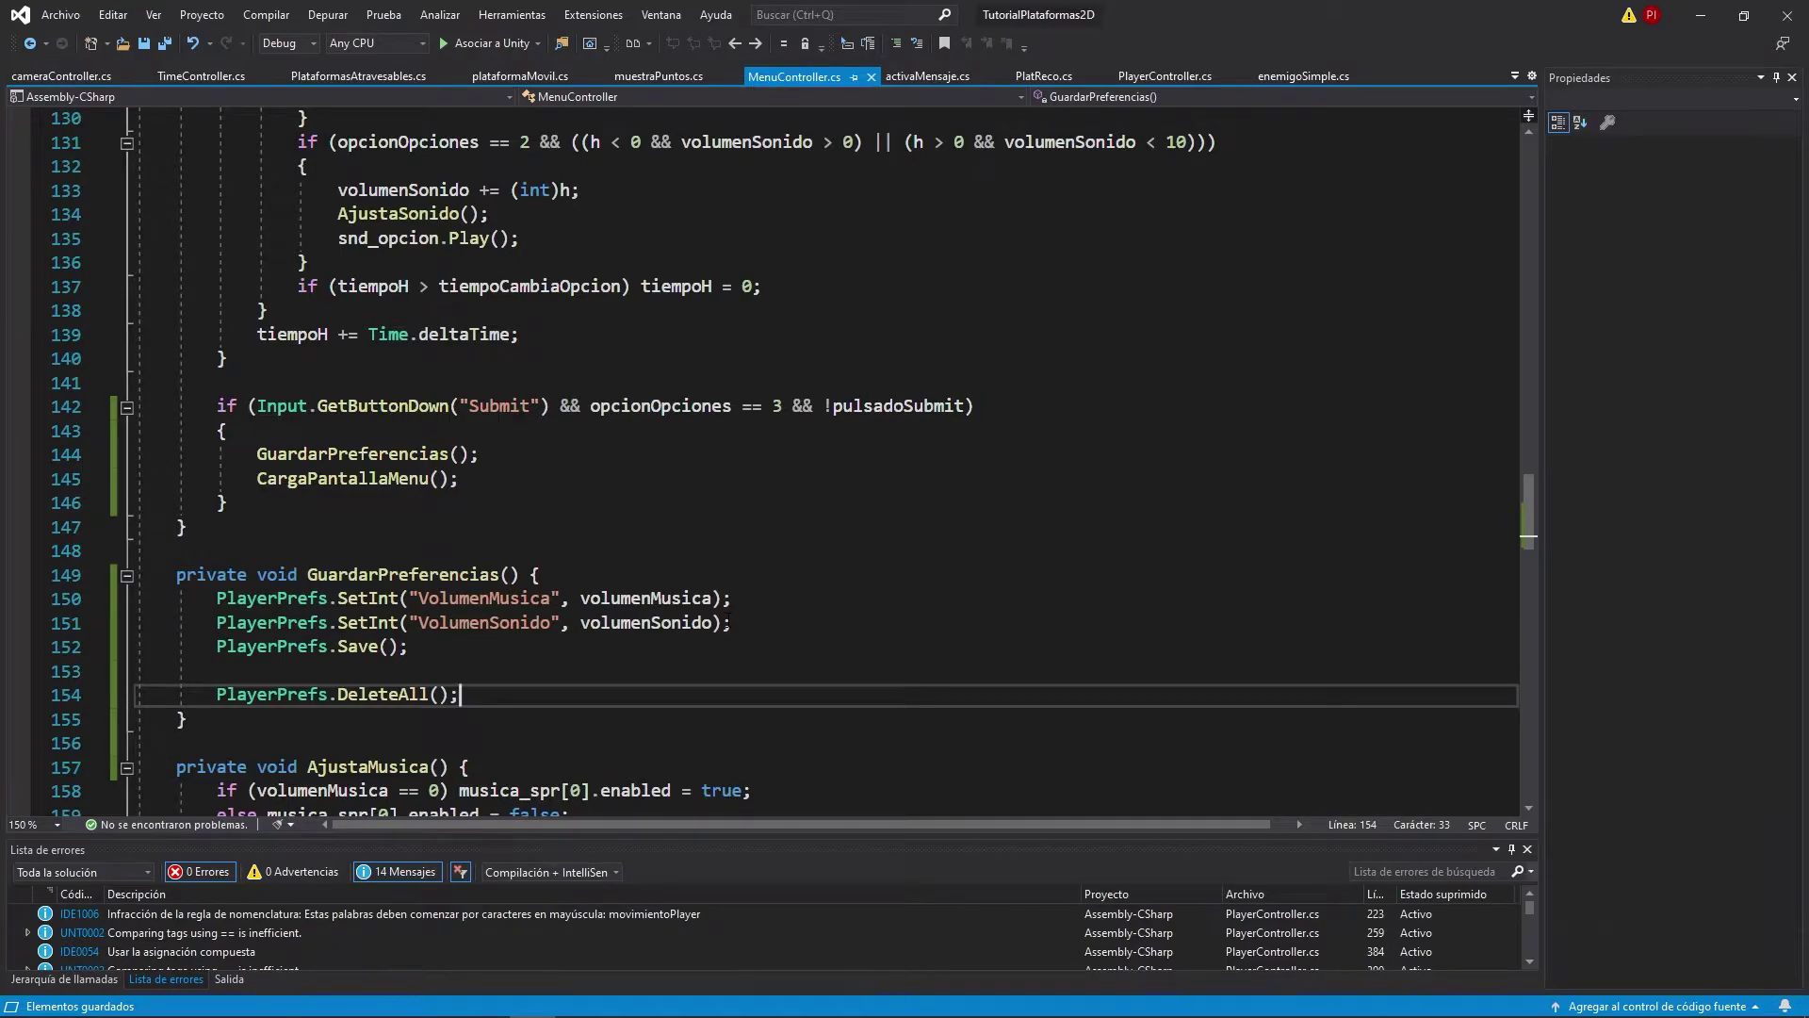
Replace it with an empty if (PlayerPrefs.HasKey("VolumenMusica")) block, save, then delete the block.
{"action": "key", "text": "shift+Home"}
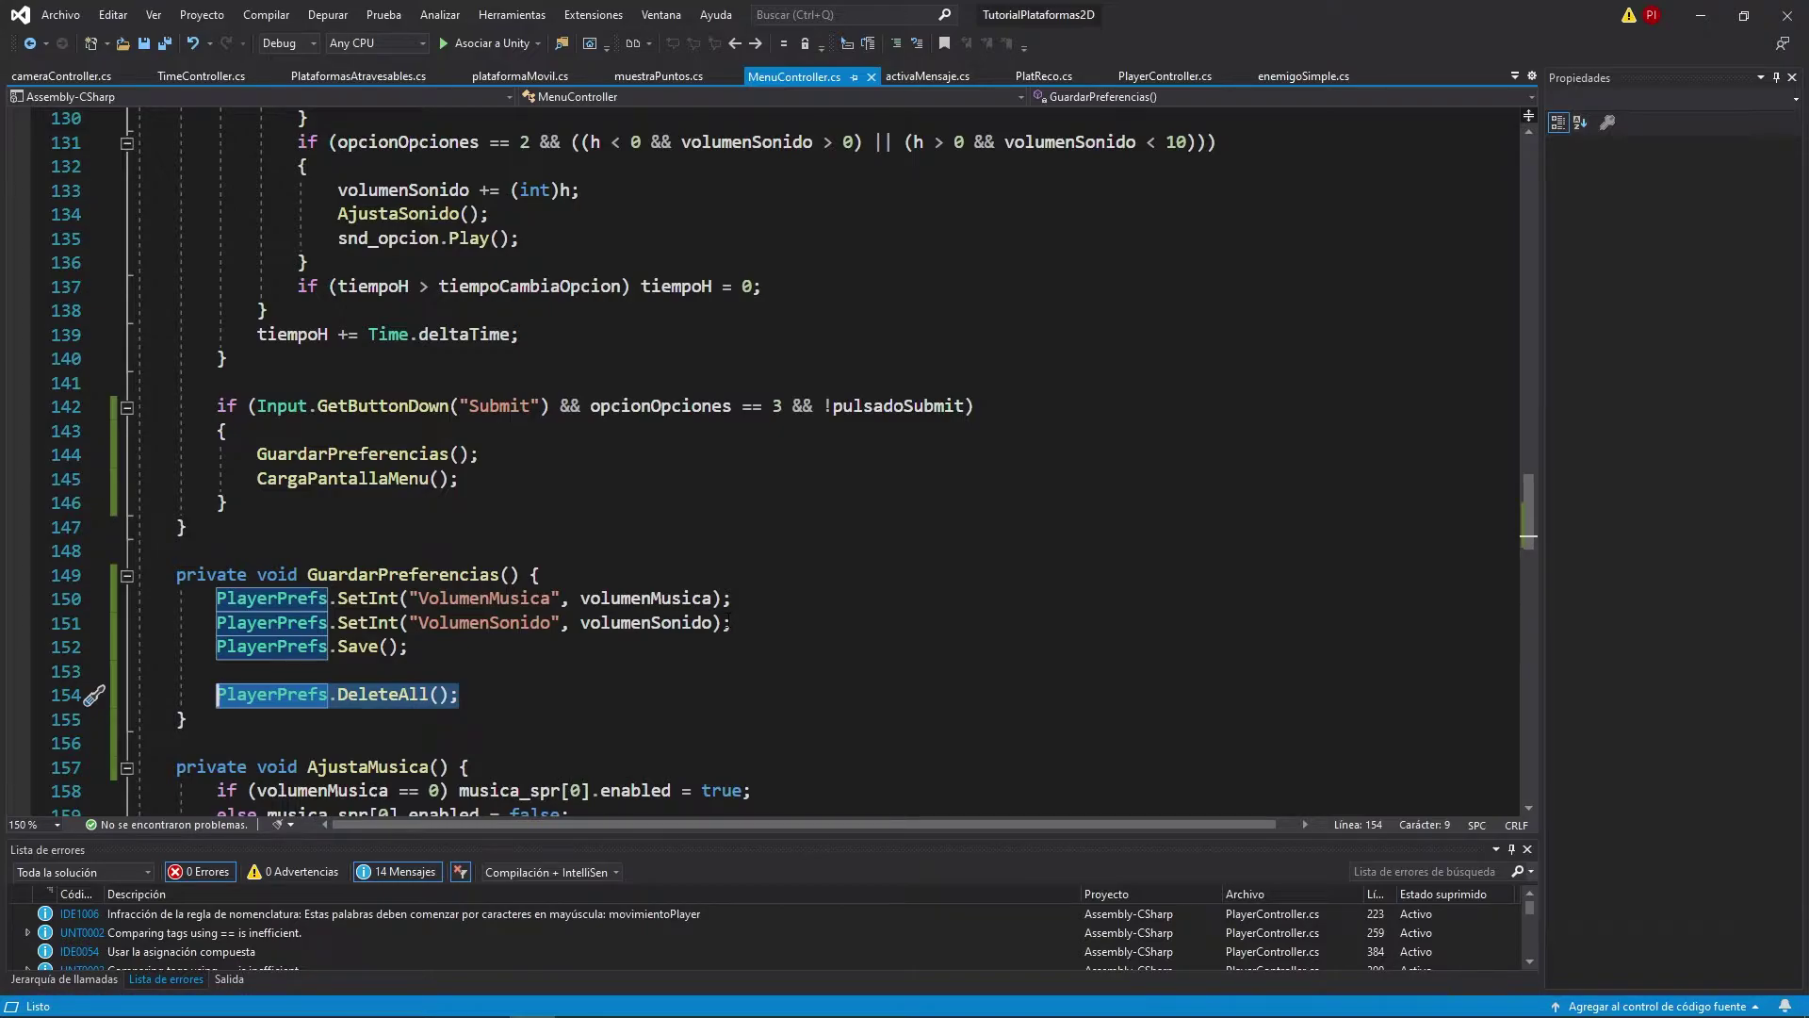
{"action": "type", "text": "if (playe"}
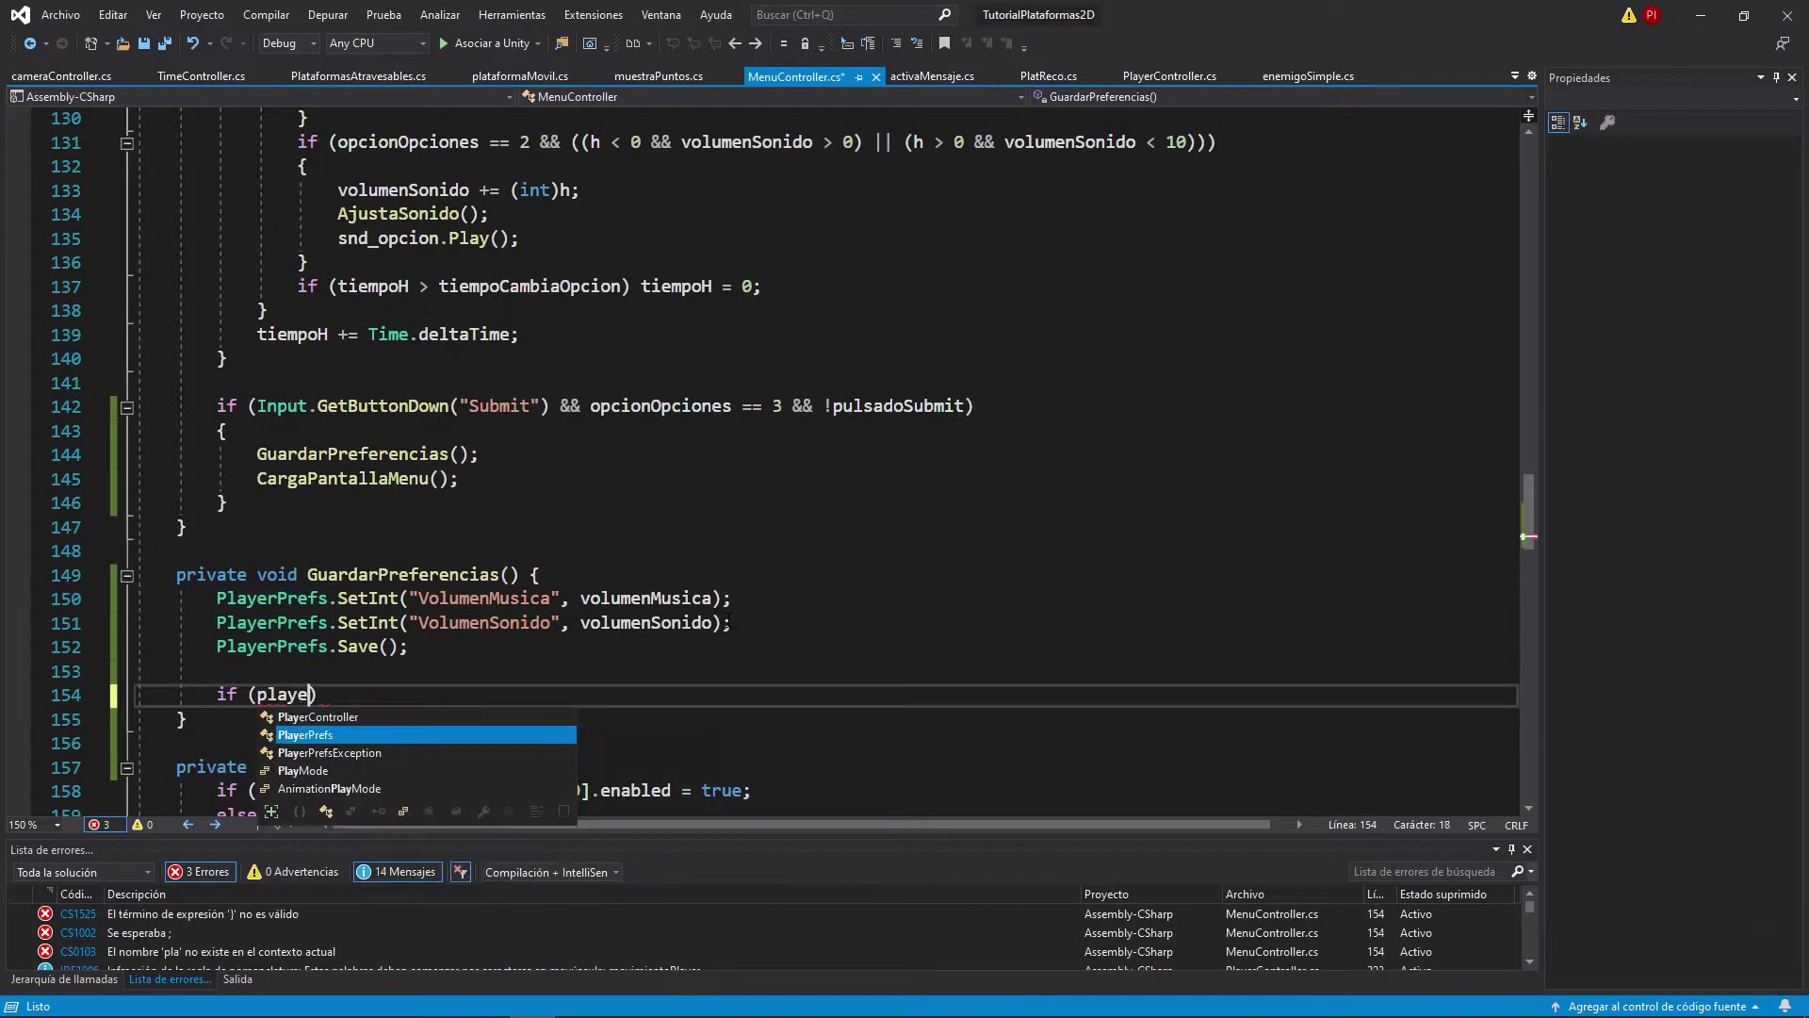
{"action": "type", "text": "r.has(\""}
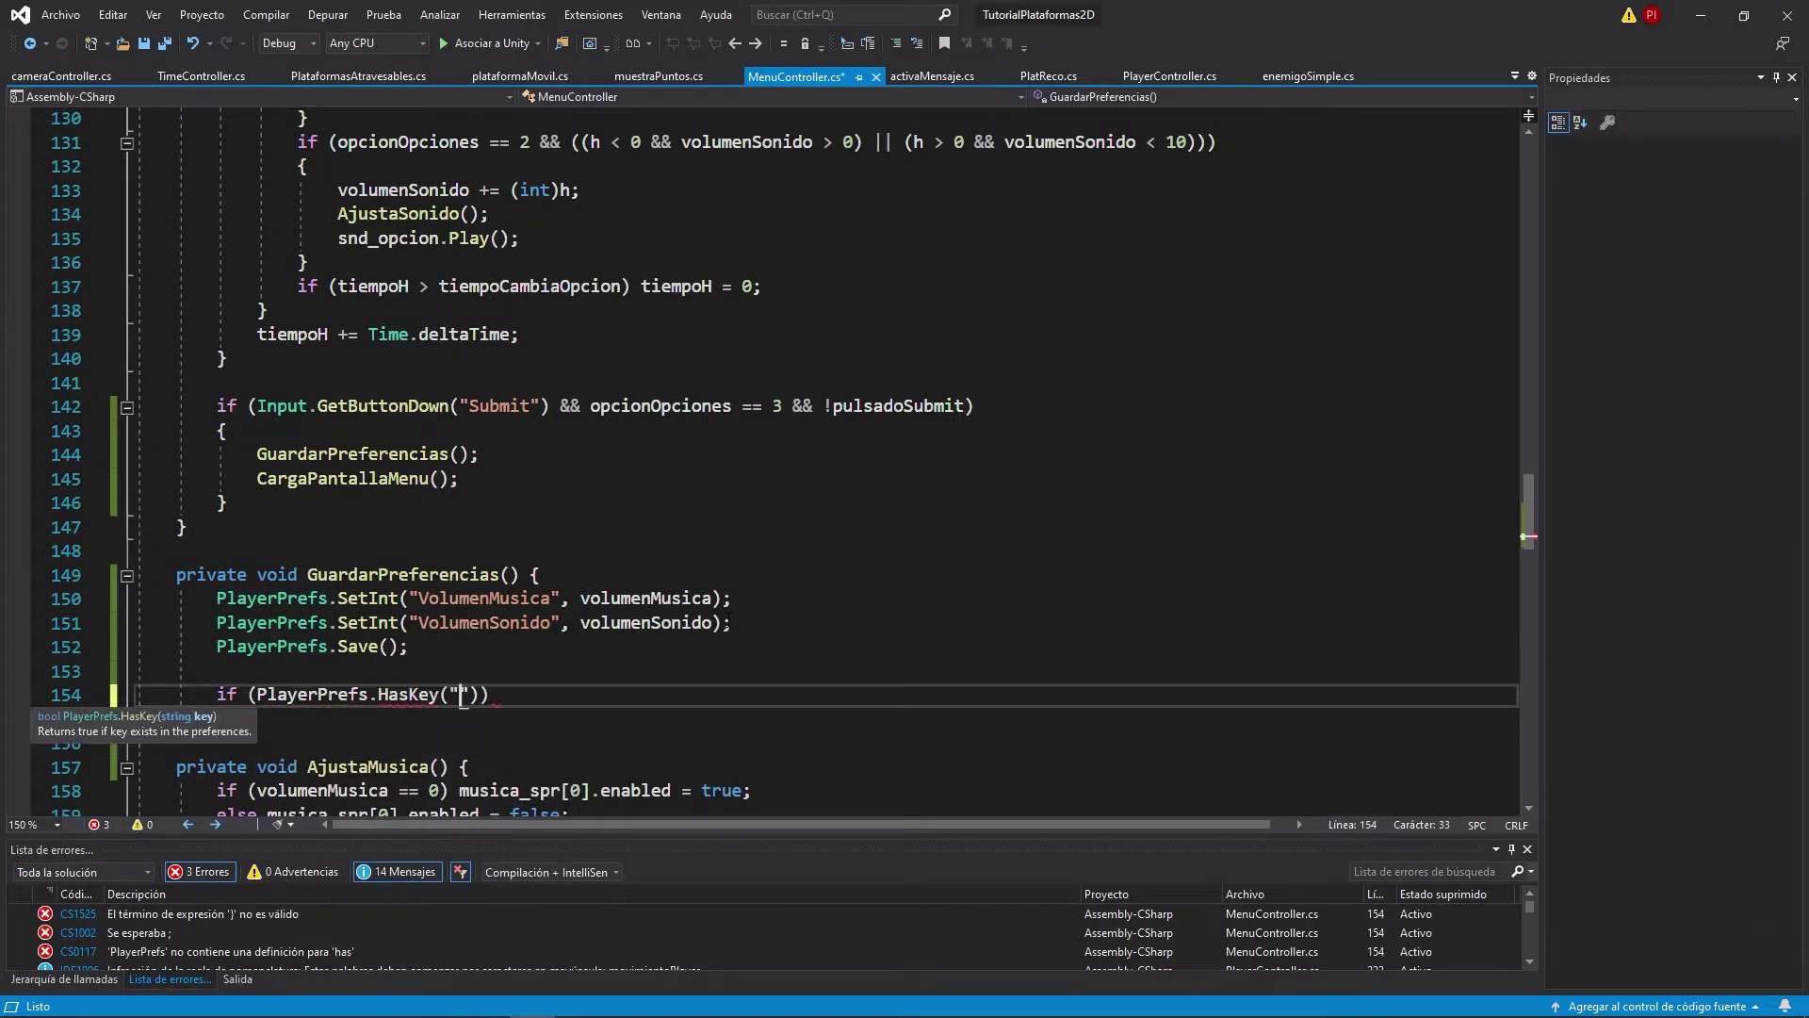
{"action": "type", "text": "VolumenMusica"}
{"action": "key", "text": "End"}
{"action": "key", "text": "Return"}
{"action": "type", "text": "{"}
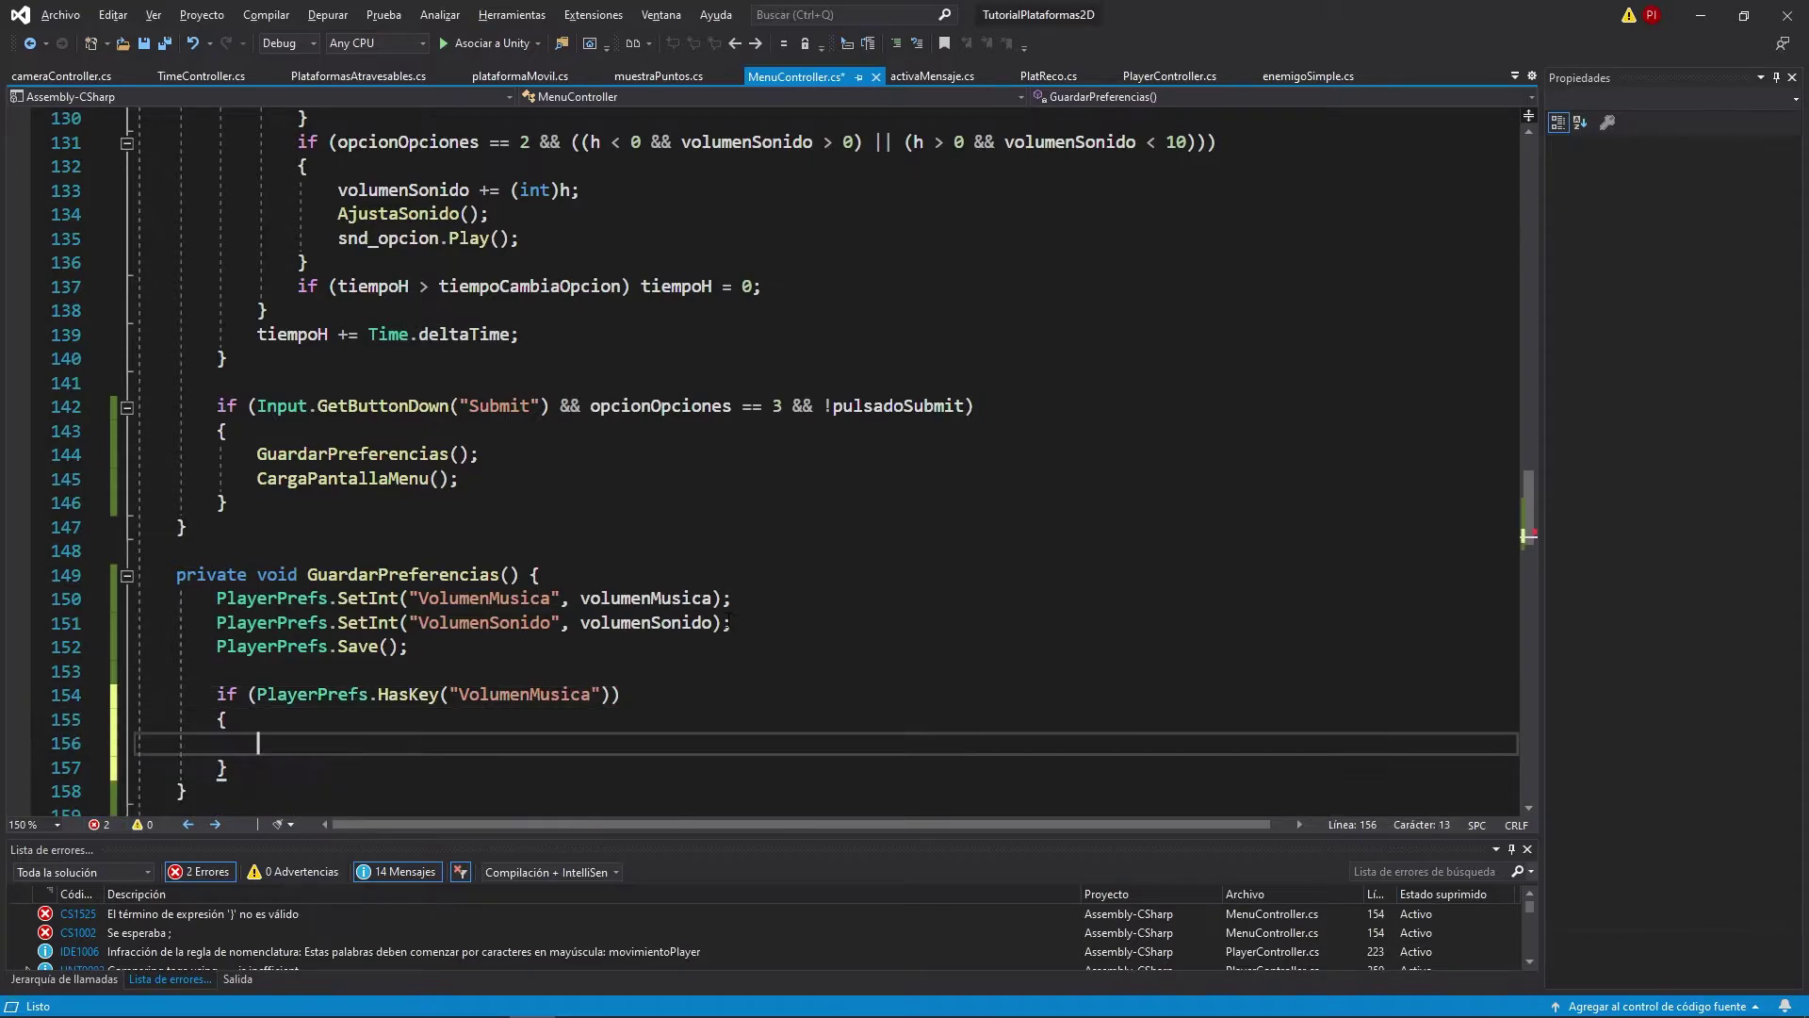
{"action": "key", "text": "ctrl+s"}
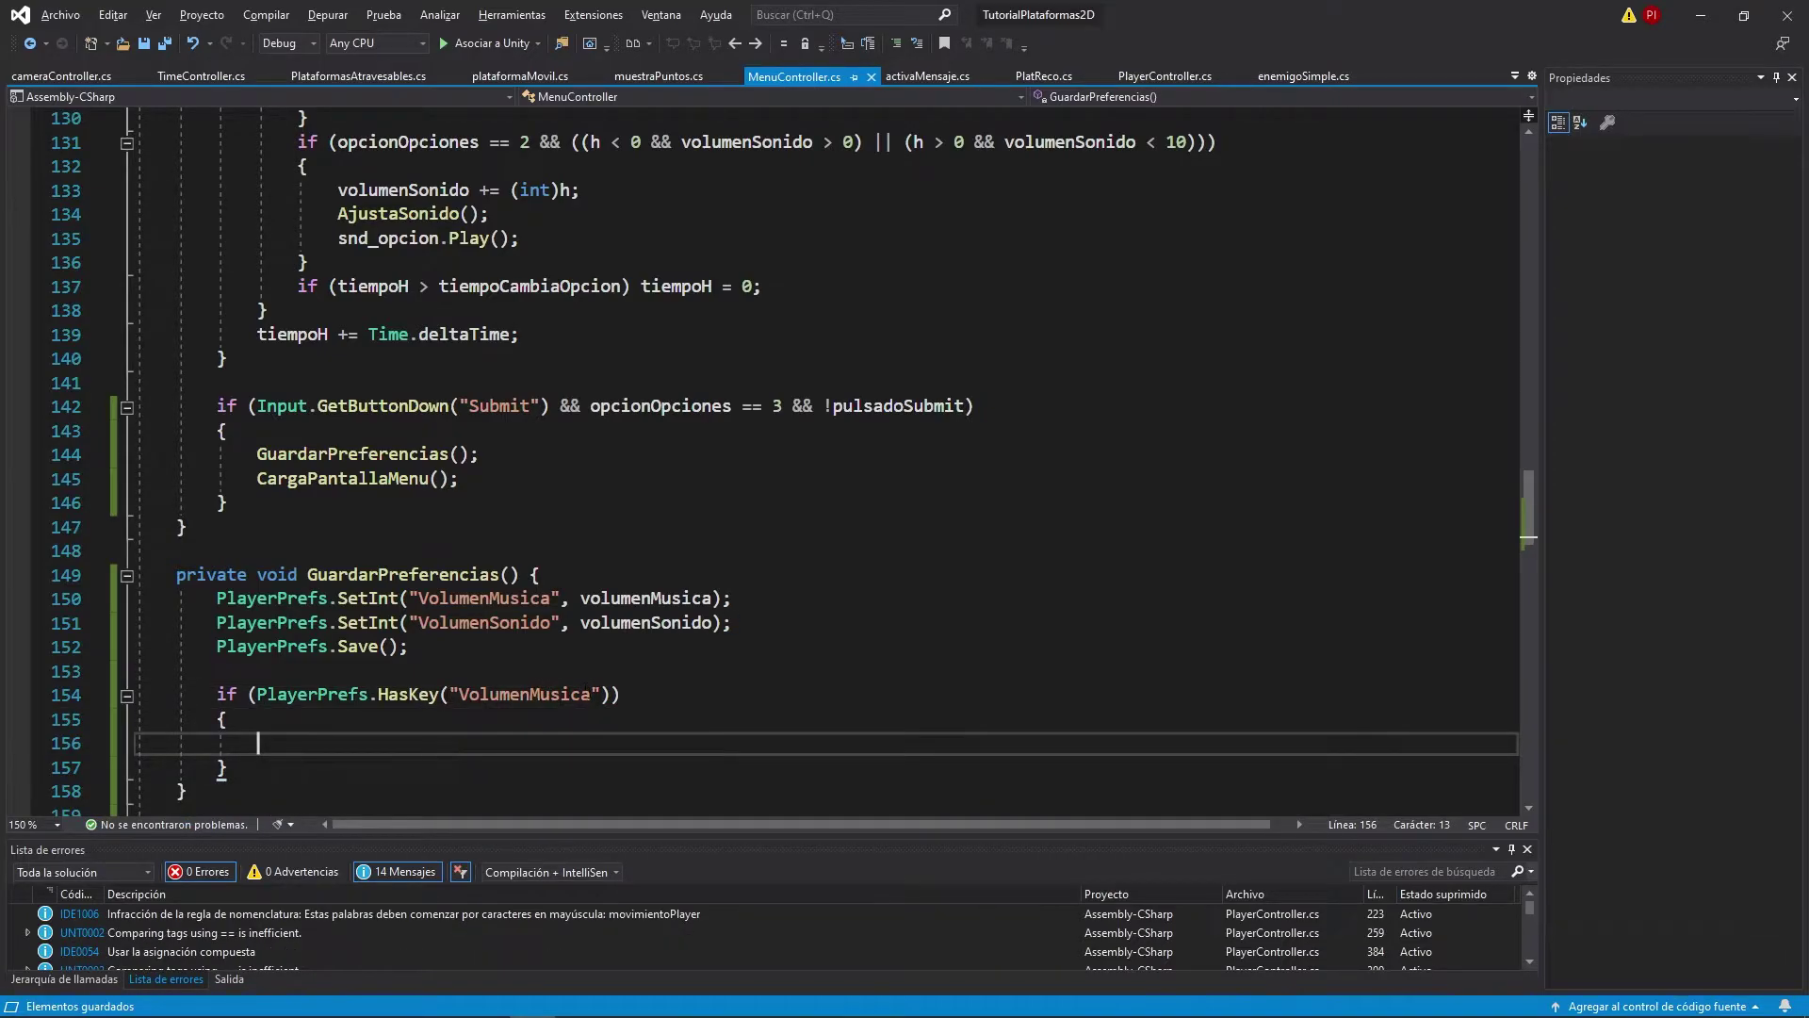
{"action": "left_click_drag", "start_coordinate": [61, 767], "coordinate": [59, 681]}
{"action": "key", "text": "Delete"}
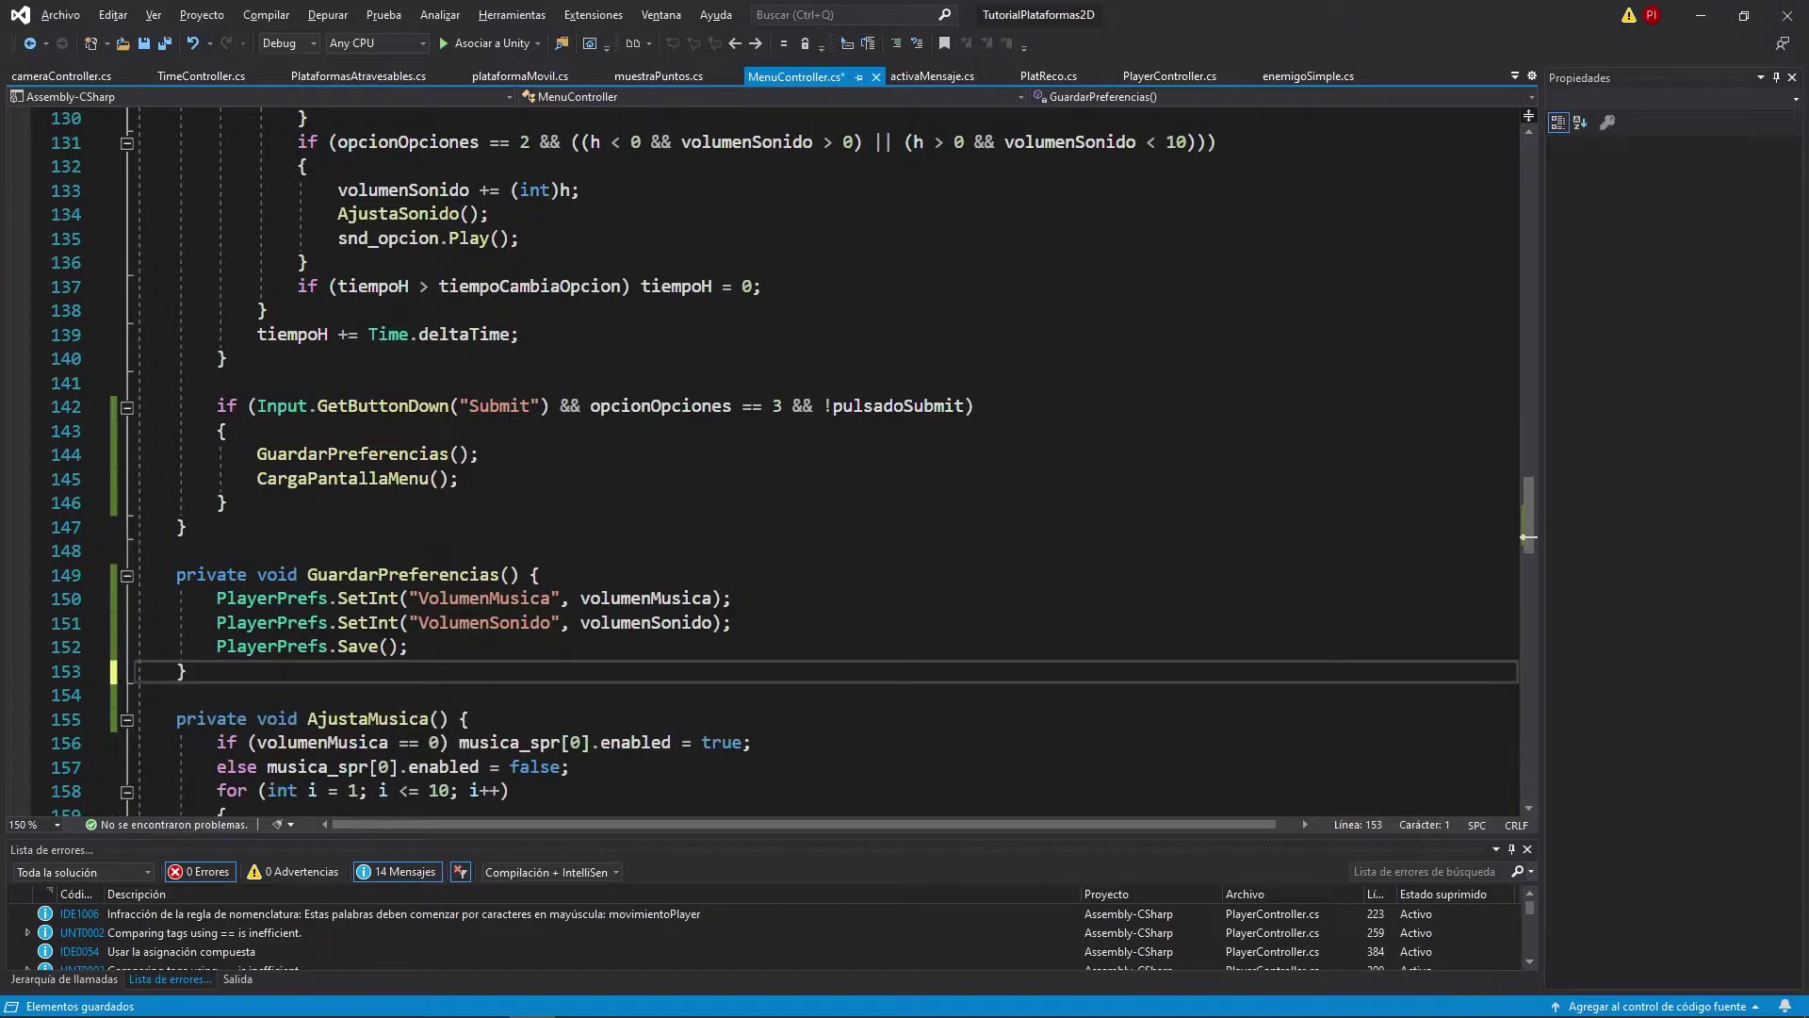
Save, then add LeerPreferencias() loading volumenMusica from "VolumenMusica" with default 5.
{"action": "key", "text": "End"}
{"action": "key", "text": "ctrl+s"}
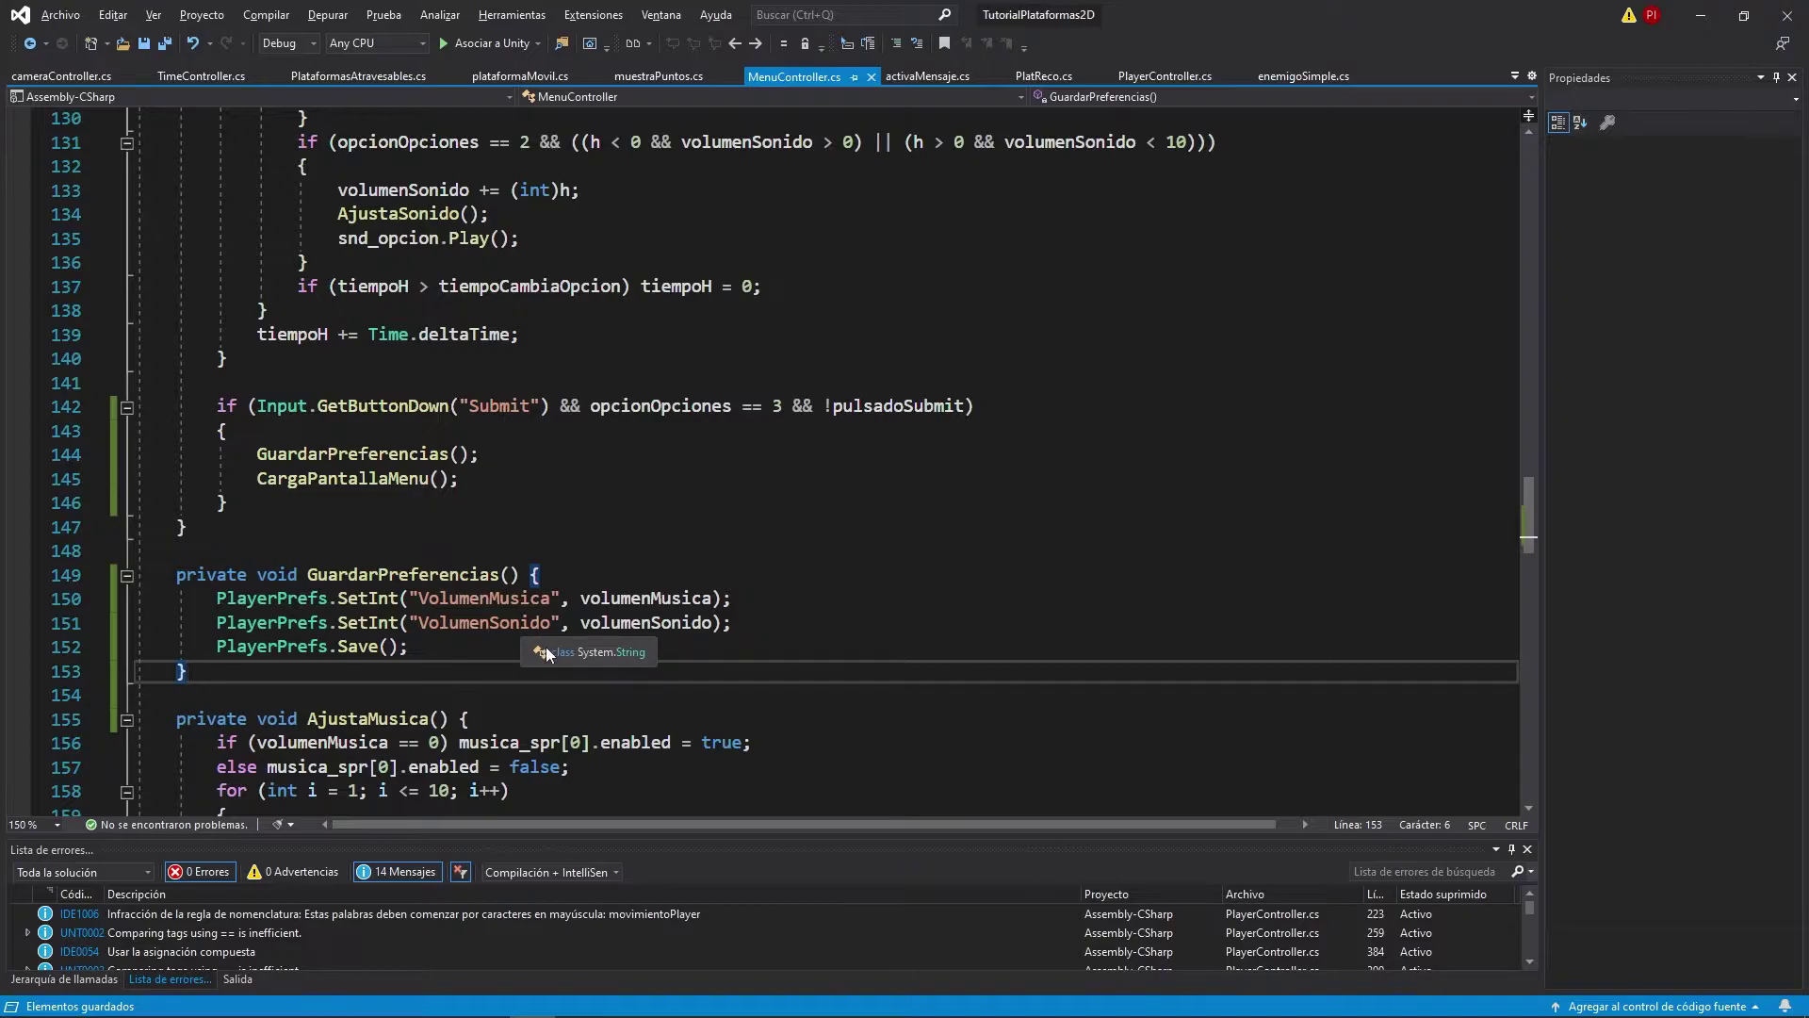
{"action": "key", "text": "alt+Tab"}
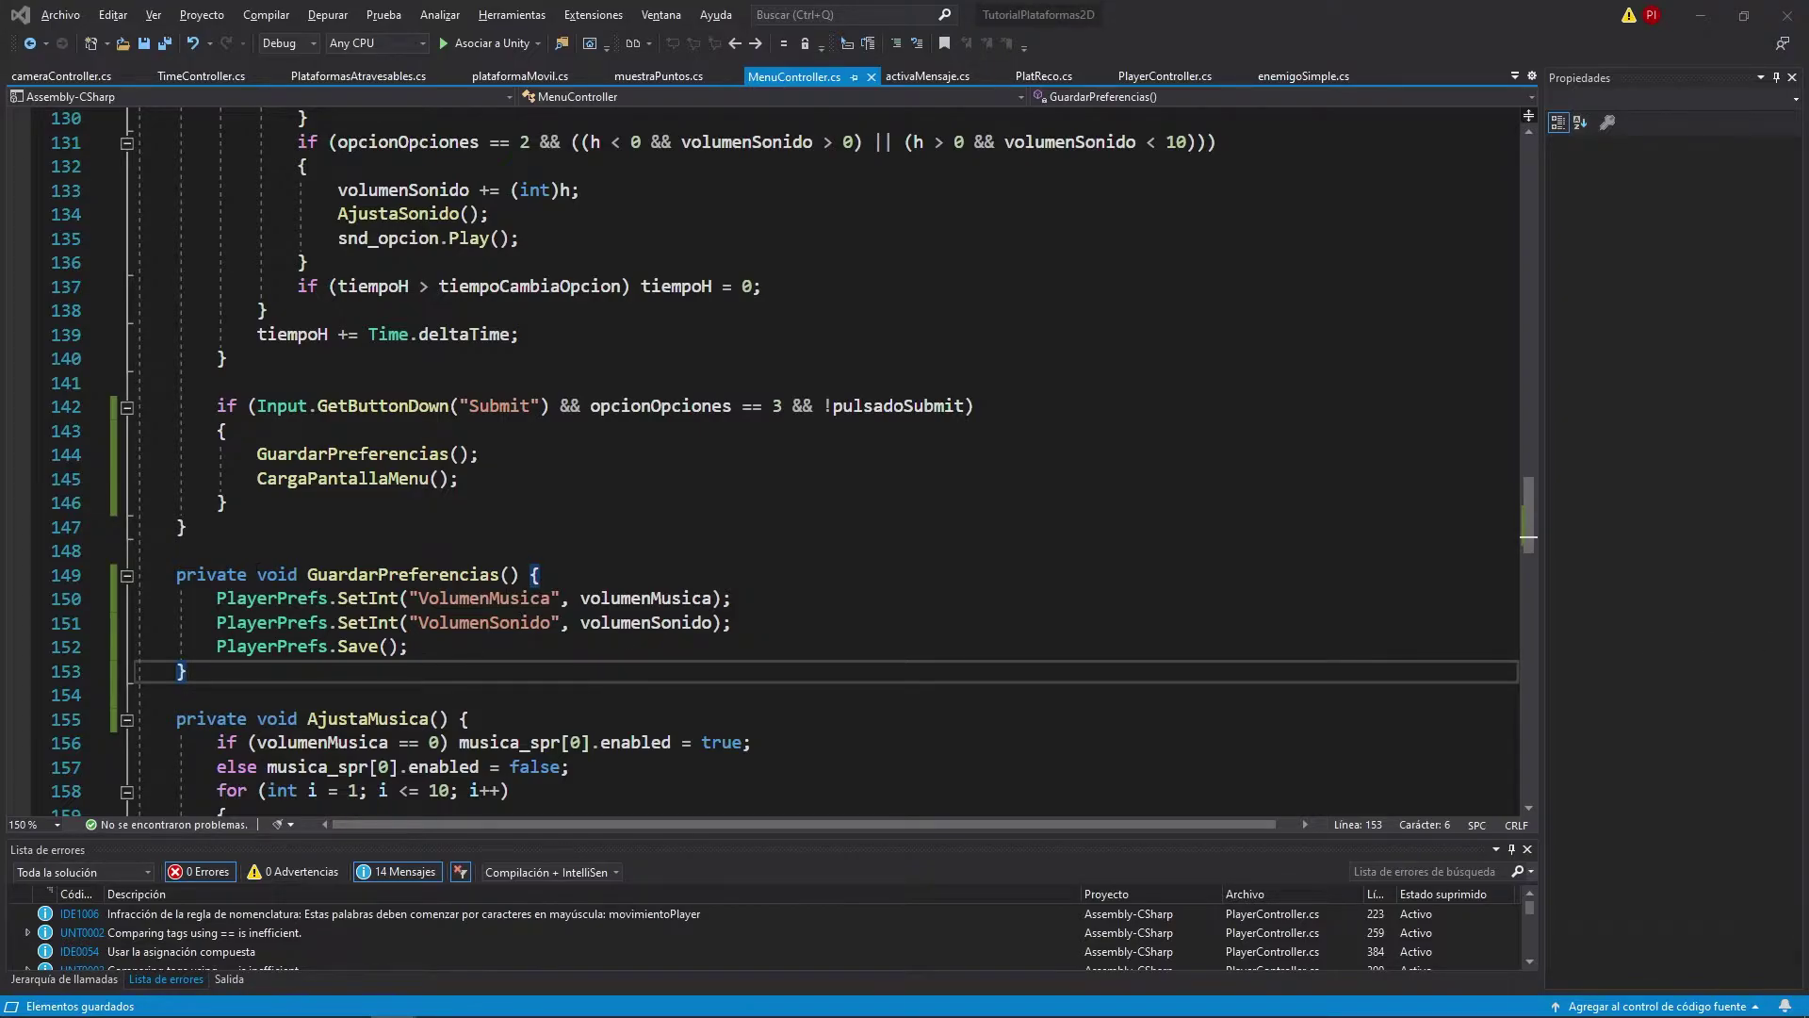
{"action": "left_click", "coordinate": [206, 680]}
{"action": "key", "text": "Return"}
{"action": "key", "text": "Return"}
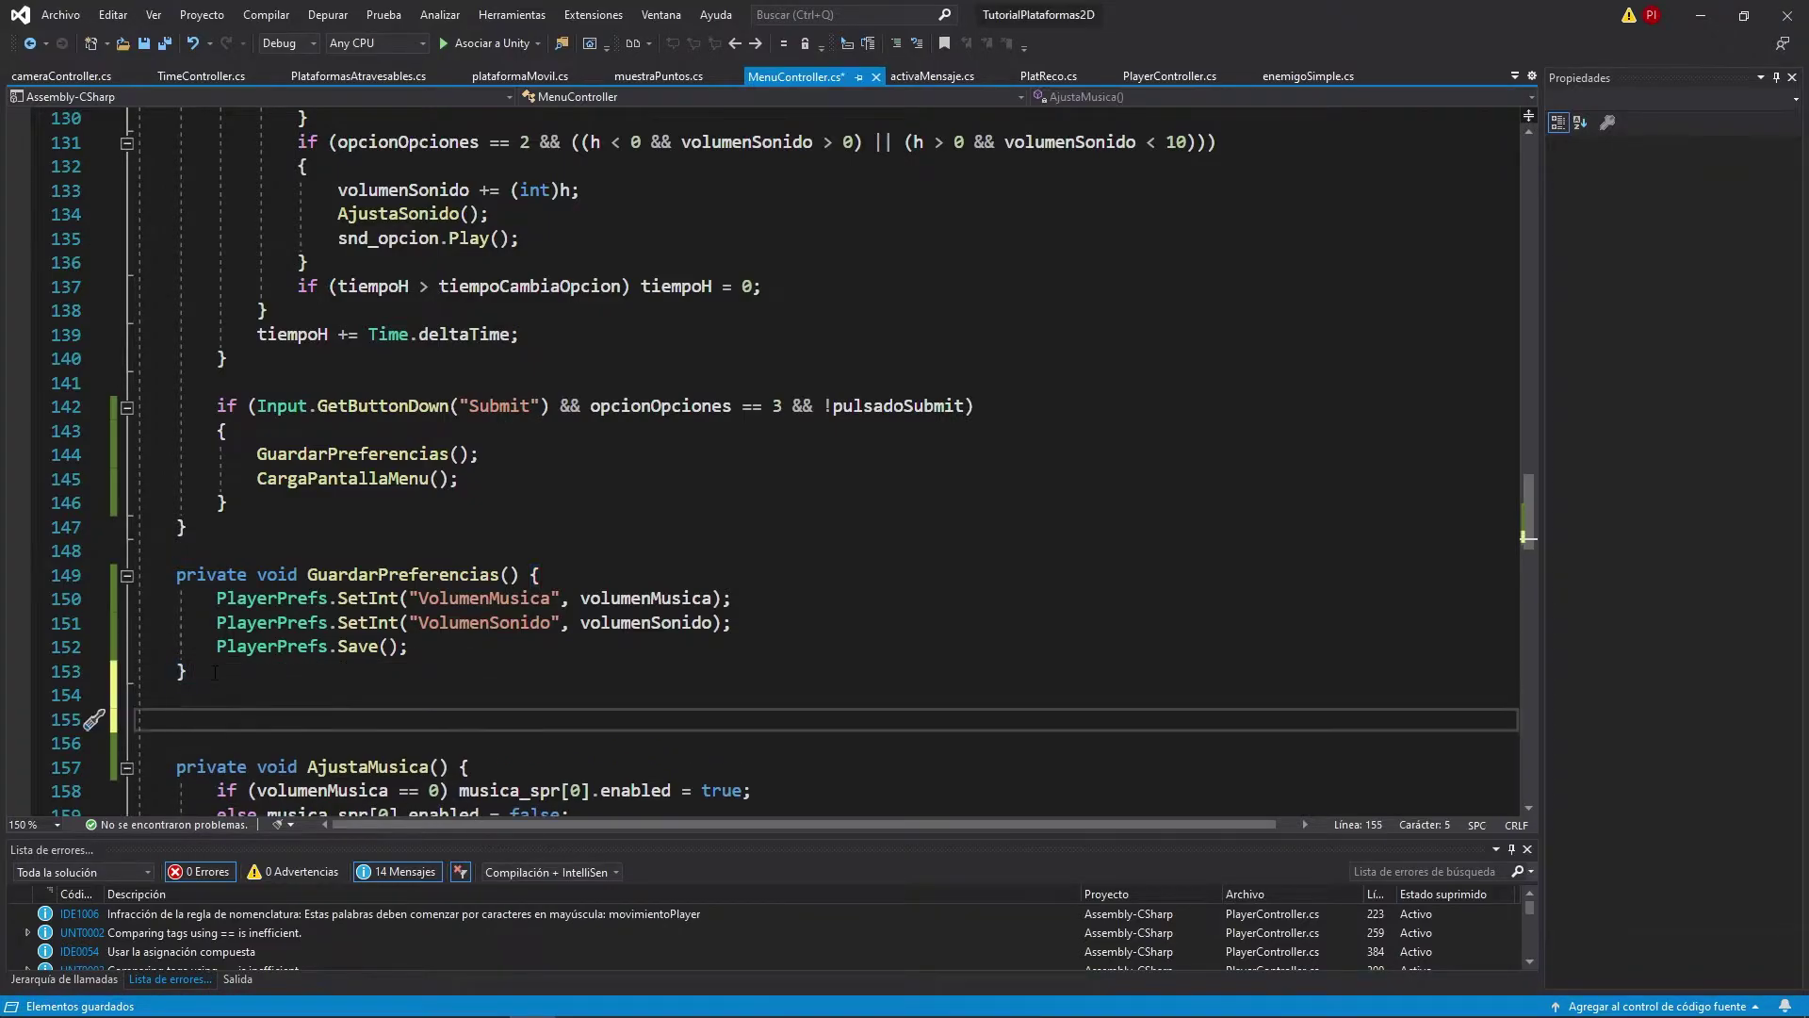
{"action": "type", "text": "private"}
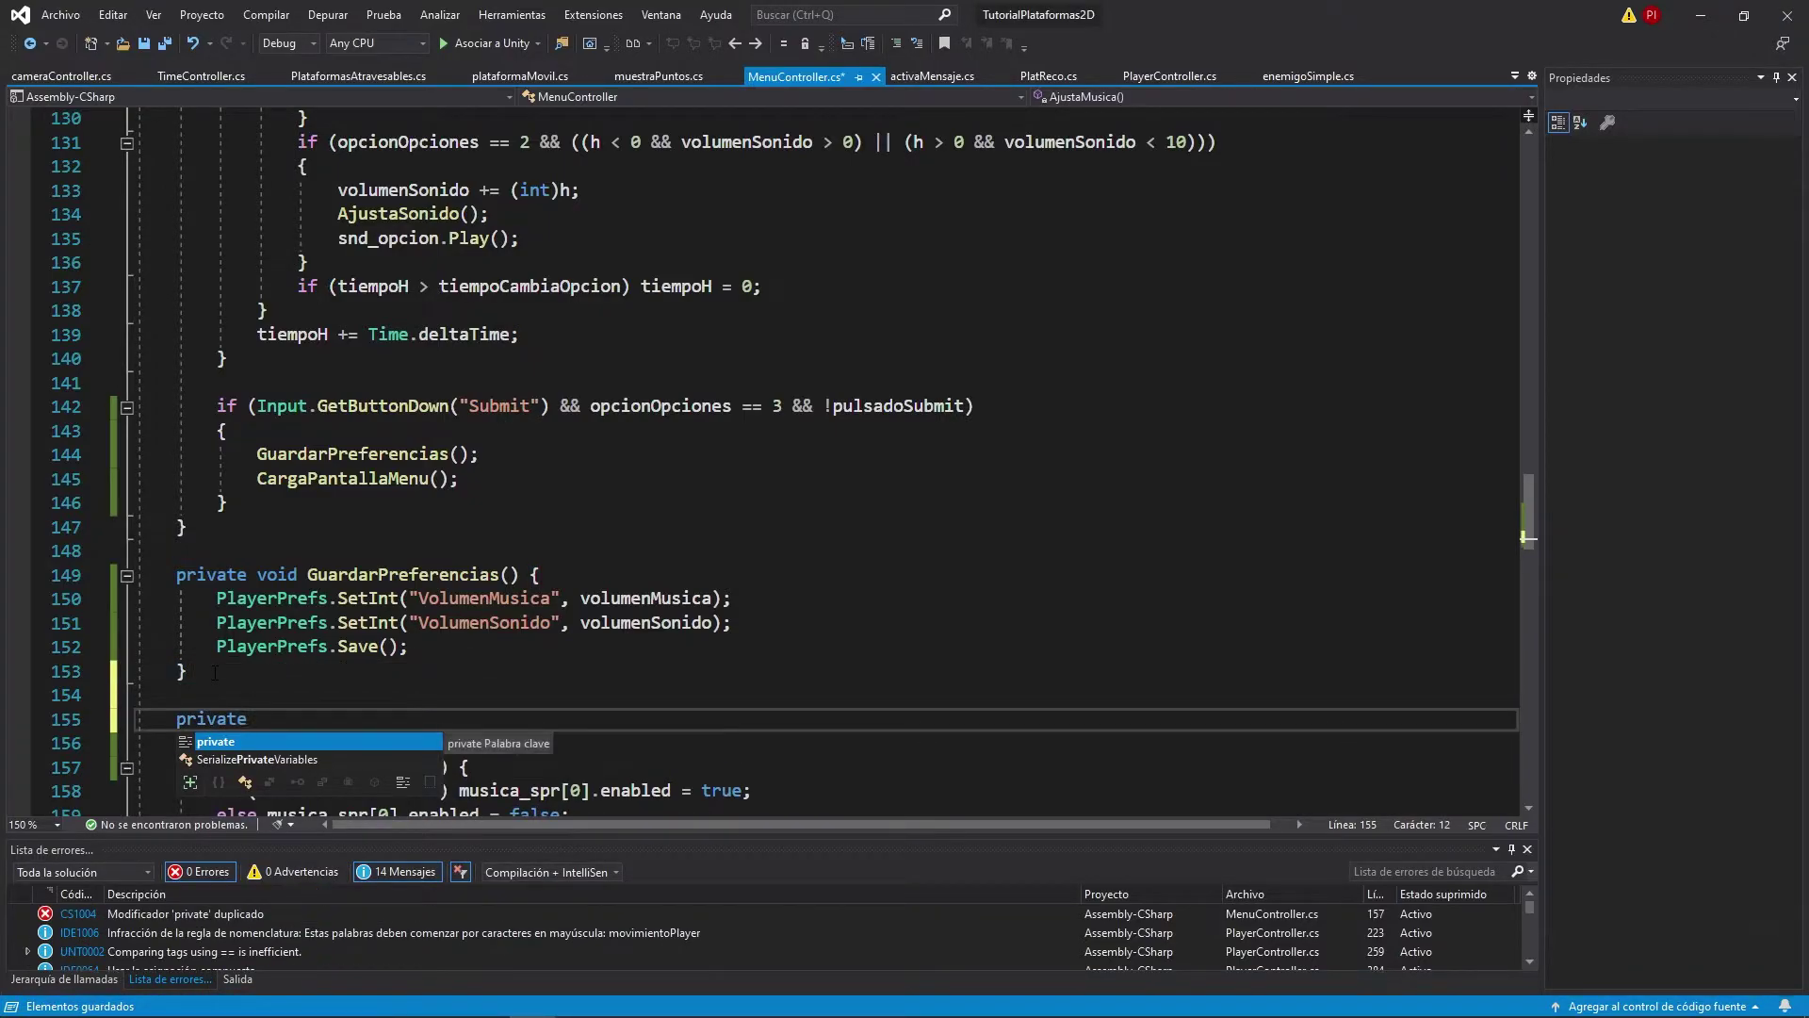
{"action": "type", "text": " void LeerPreferencias() {"}
{"action": "key", "text": "Return"}
{"action": "type", "text": "volum"}
{"action": "key", "text": "Tab"}
{"action": "type", "text": "= "}
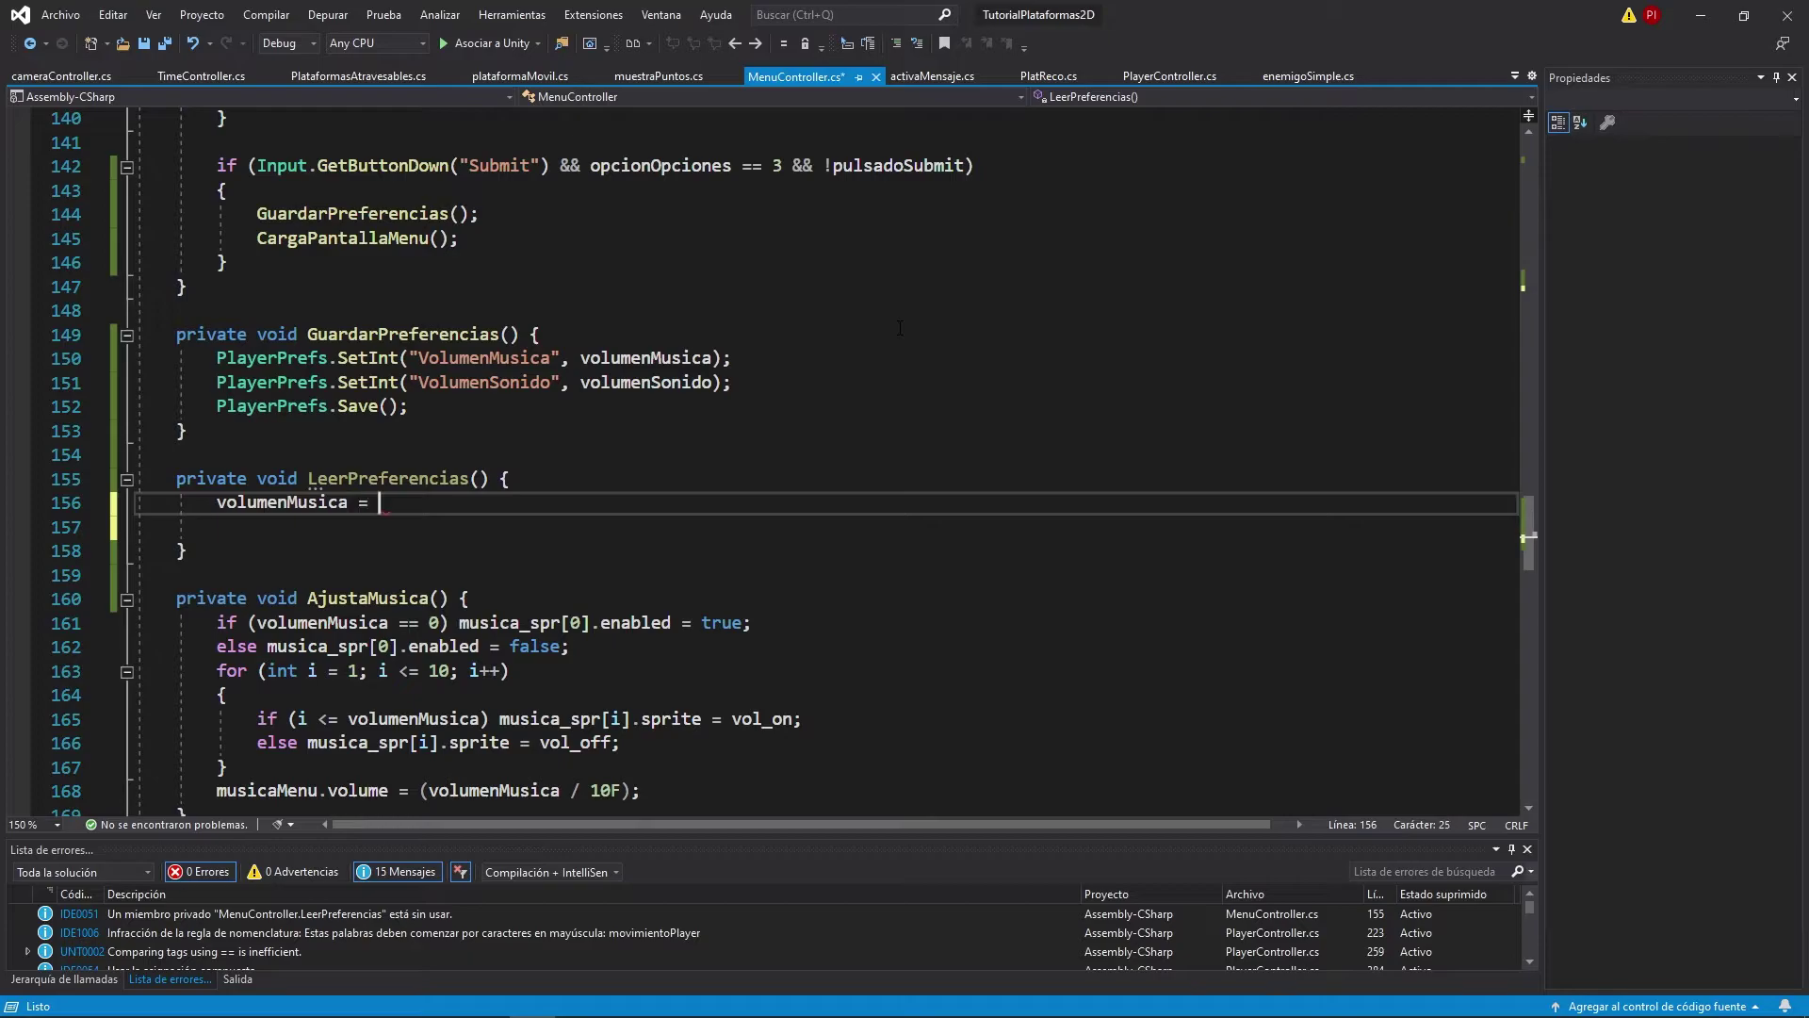
{"action": "type", "text": "player"}
{"action": "type", "text": "Prefs.ge"}
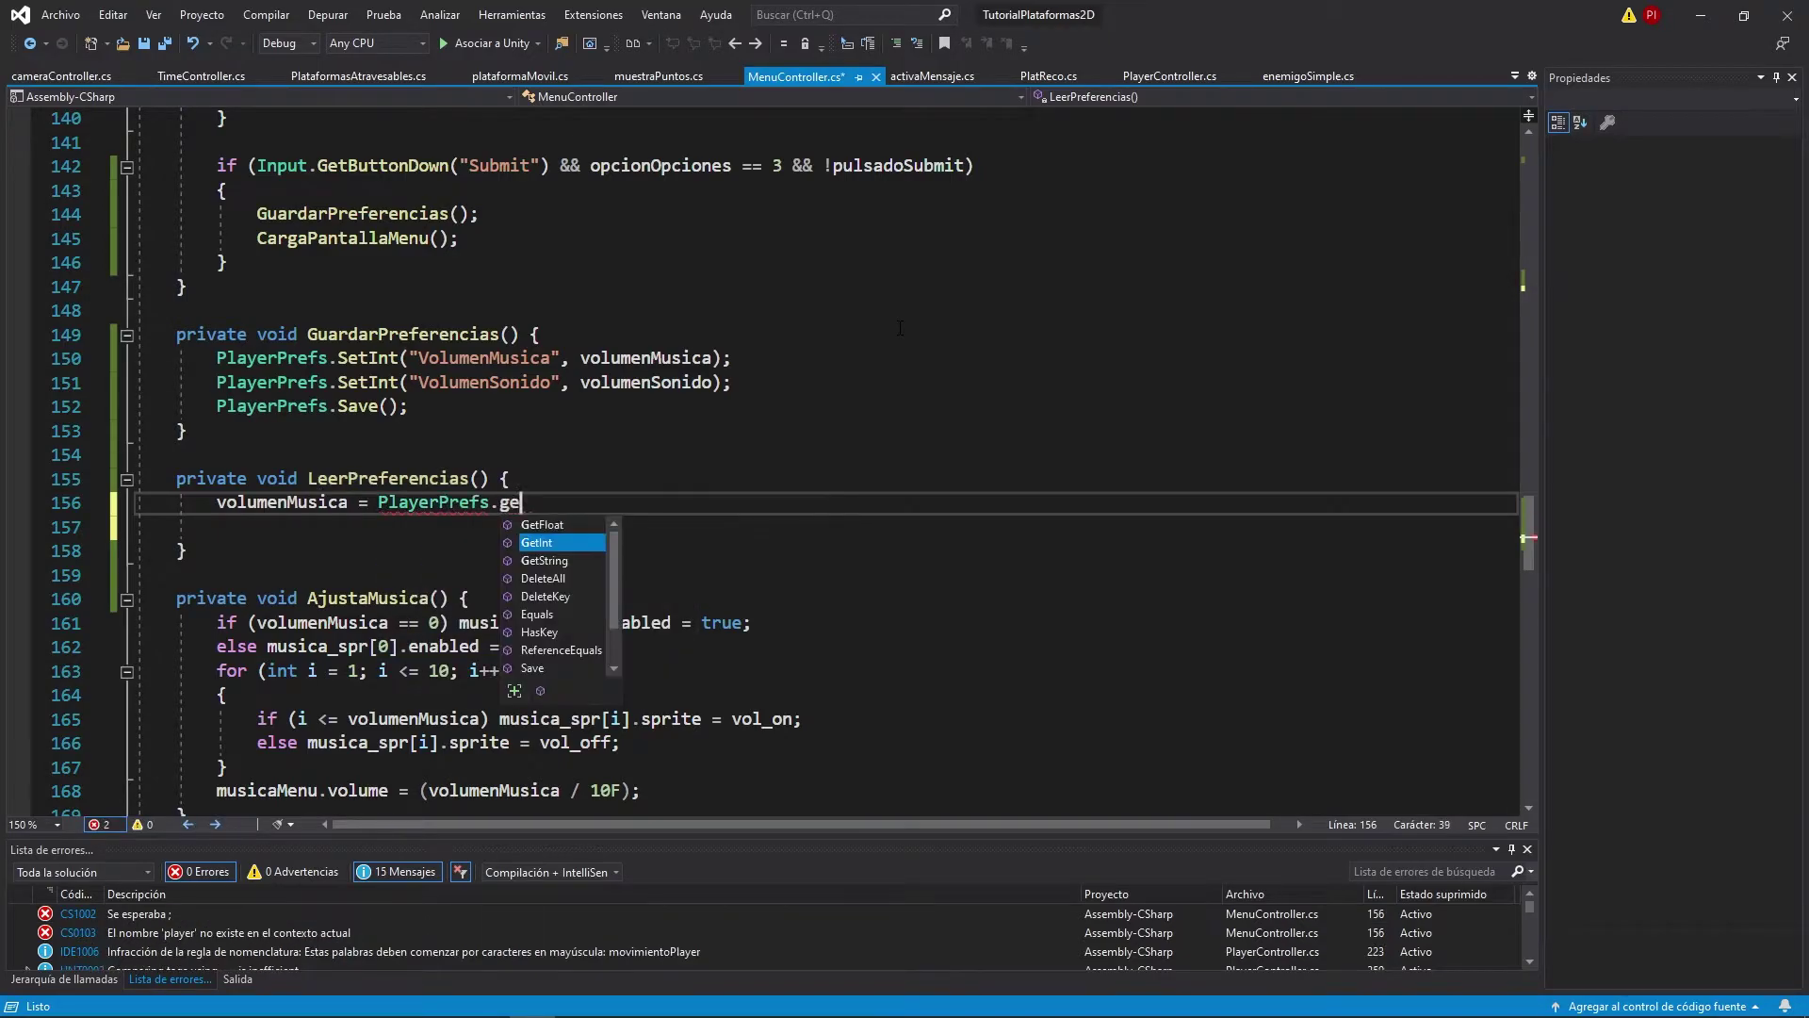
{"action": "type", "text": "t(\"VolumenMusic"}
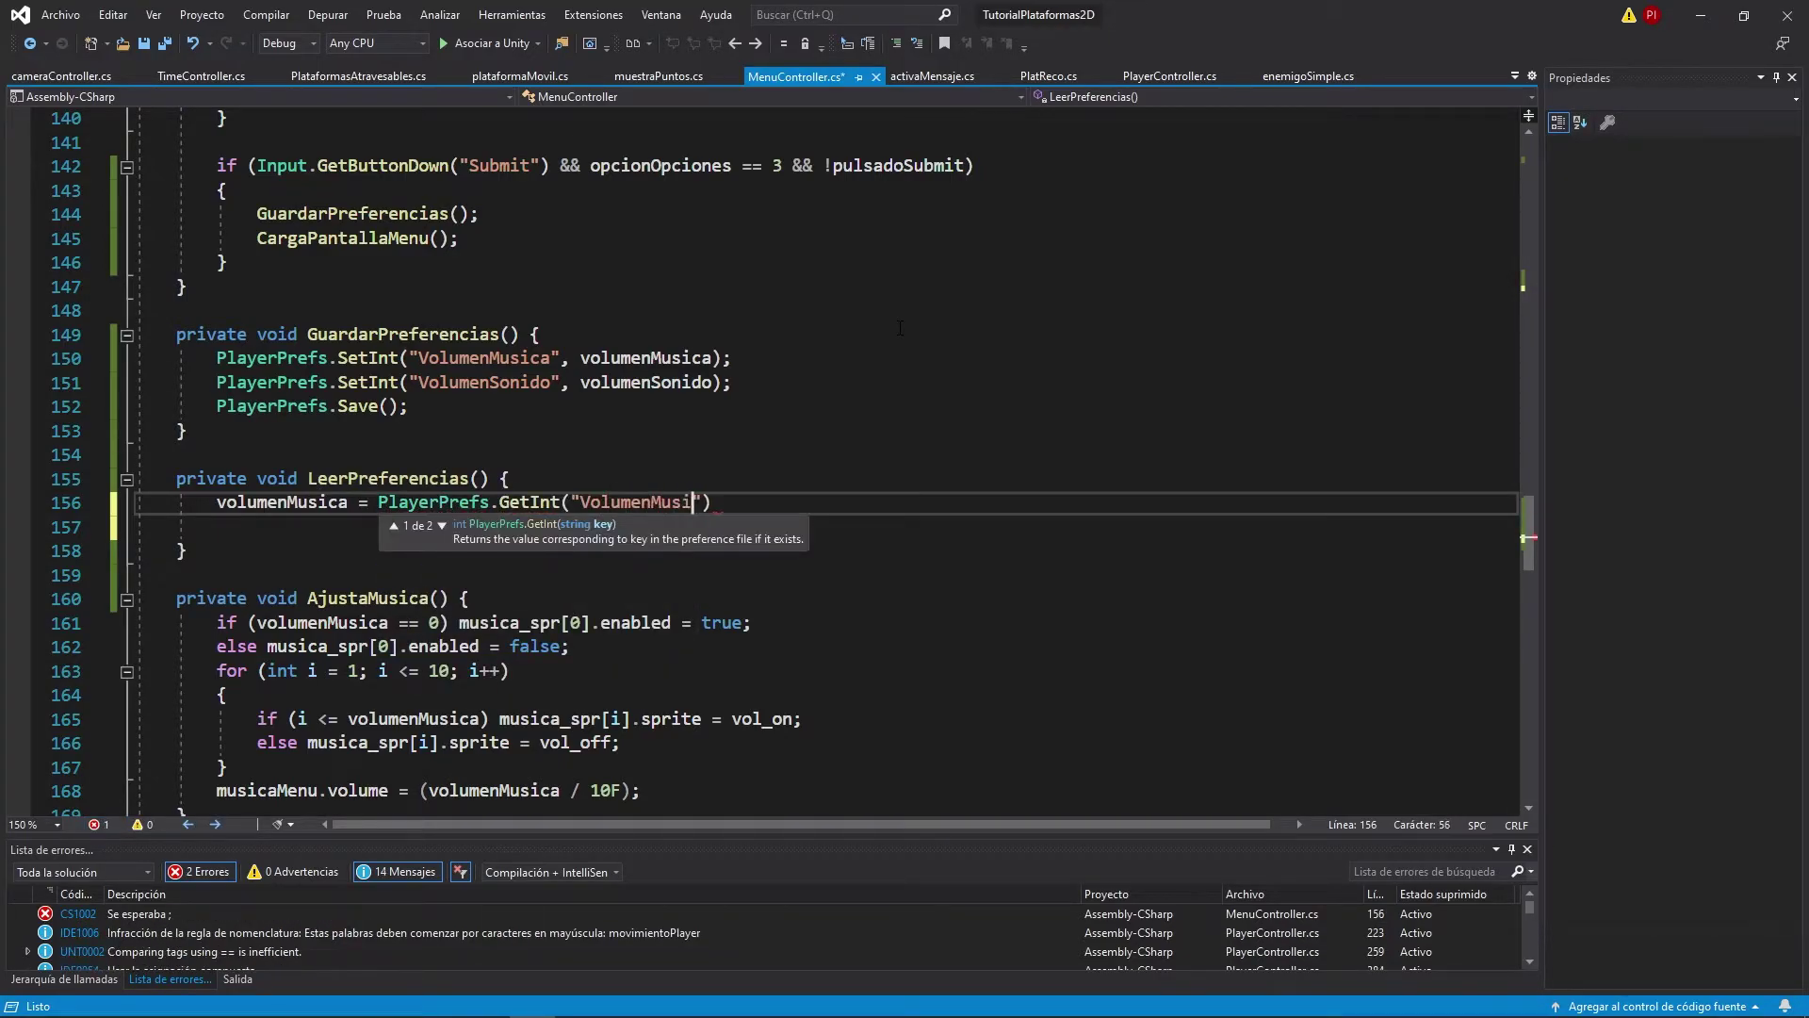
{"action": "type", "text": "a\""}
{"action": "key", "text": "Escape"}
{"action": "type", "text": ";"}
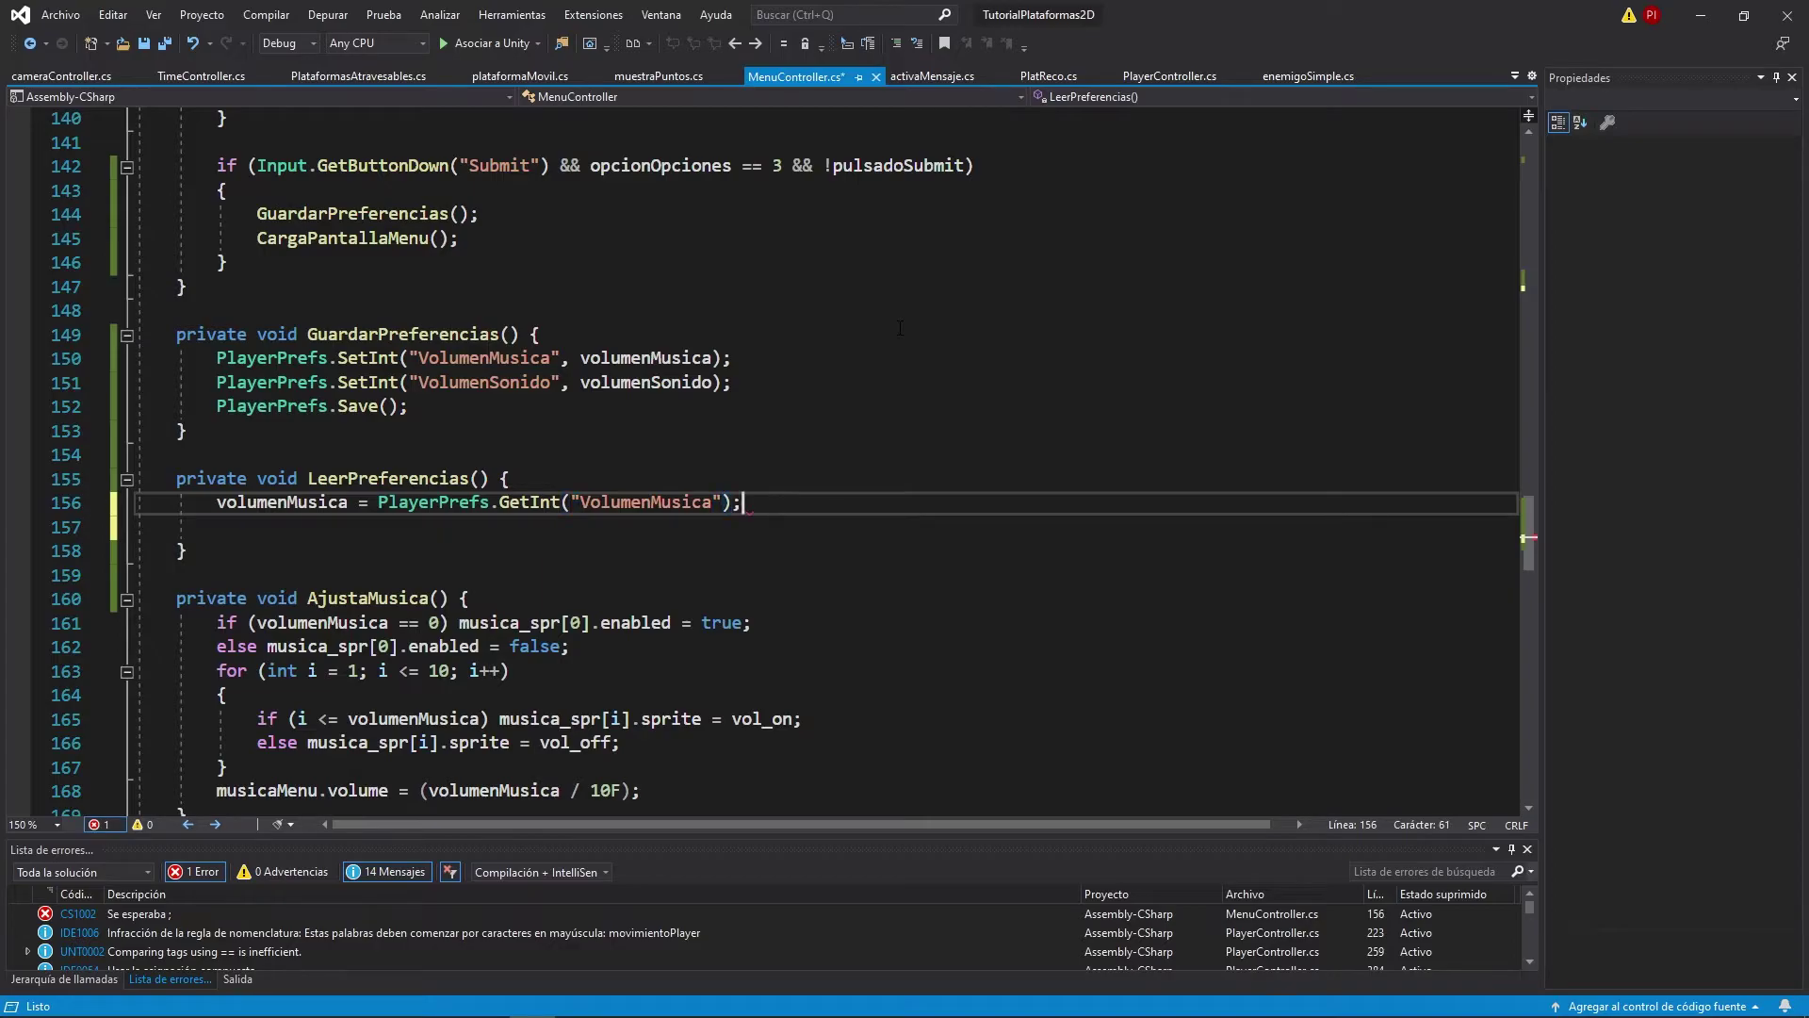
{"action": "type", "text": ",5"}
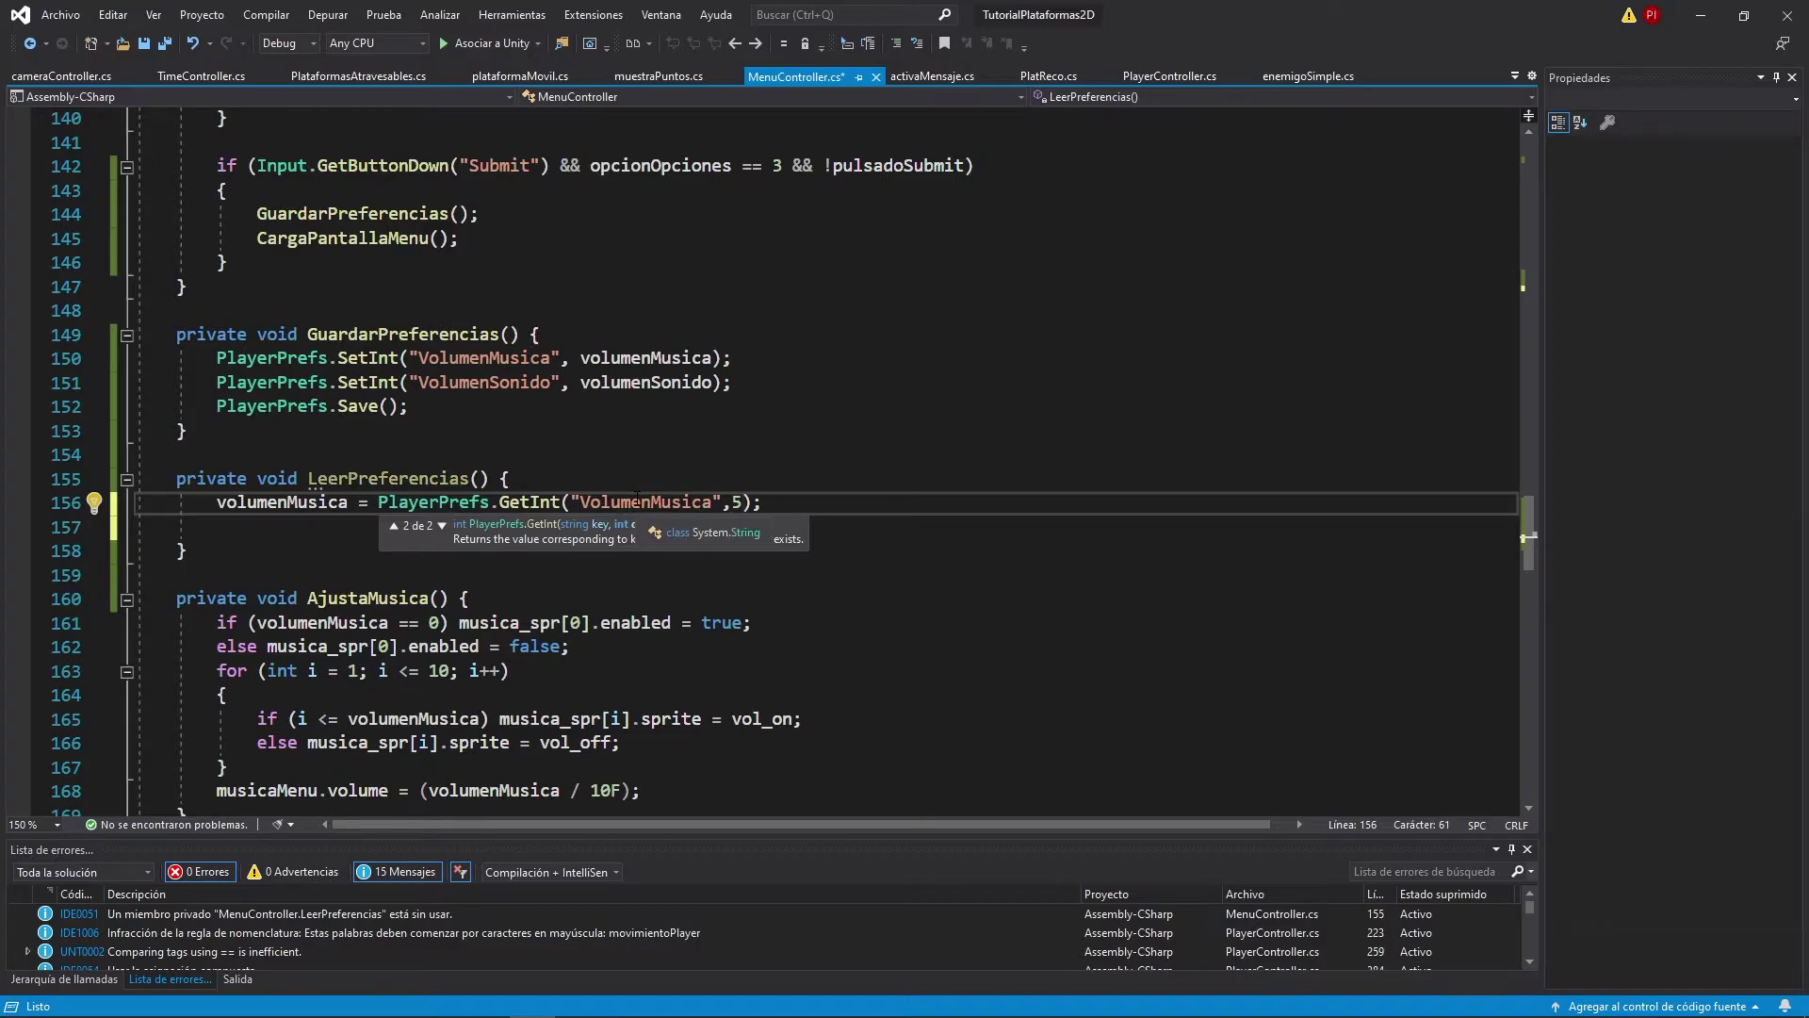
Duplicate that line to load volumenSonido from "VolumenSonido" with default 4.
{"action": "left_click", "coordinate": [759, 507]}
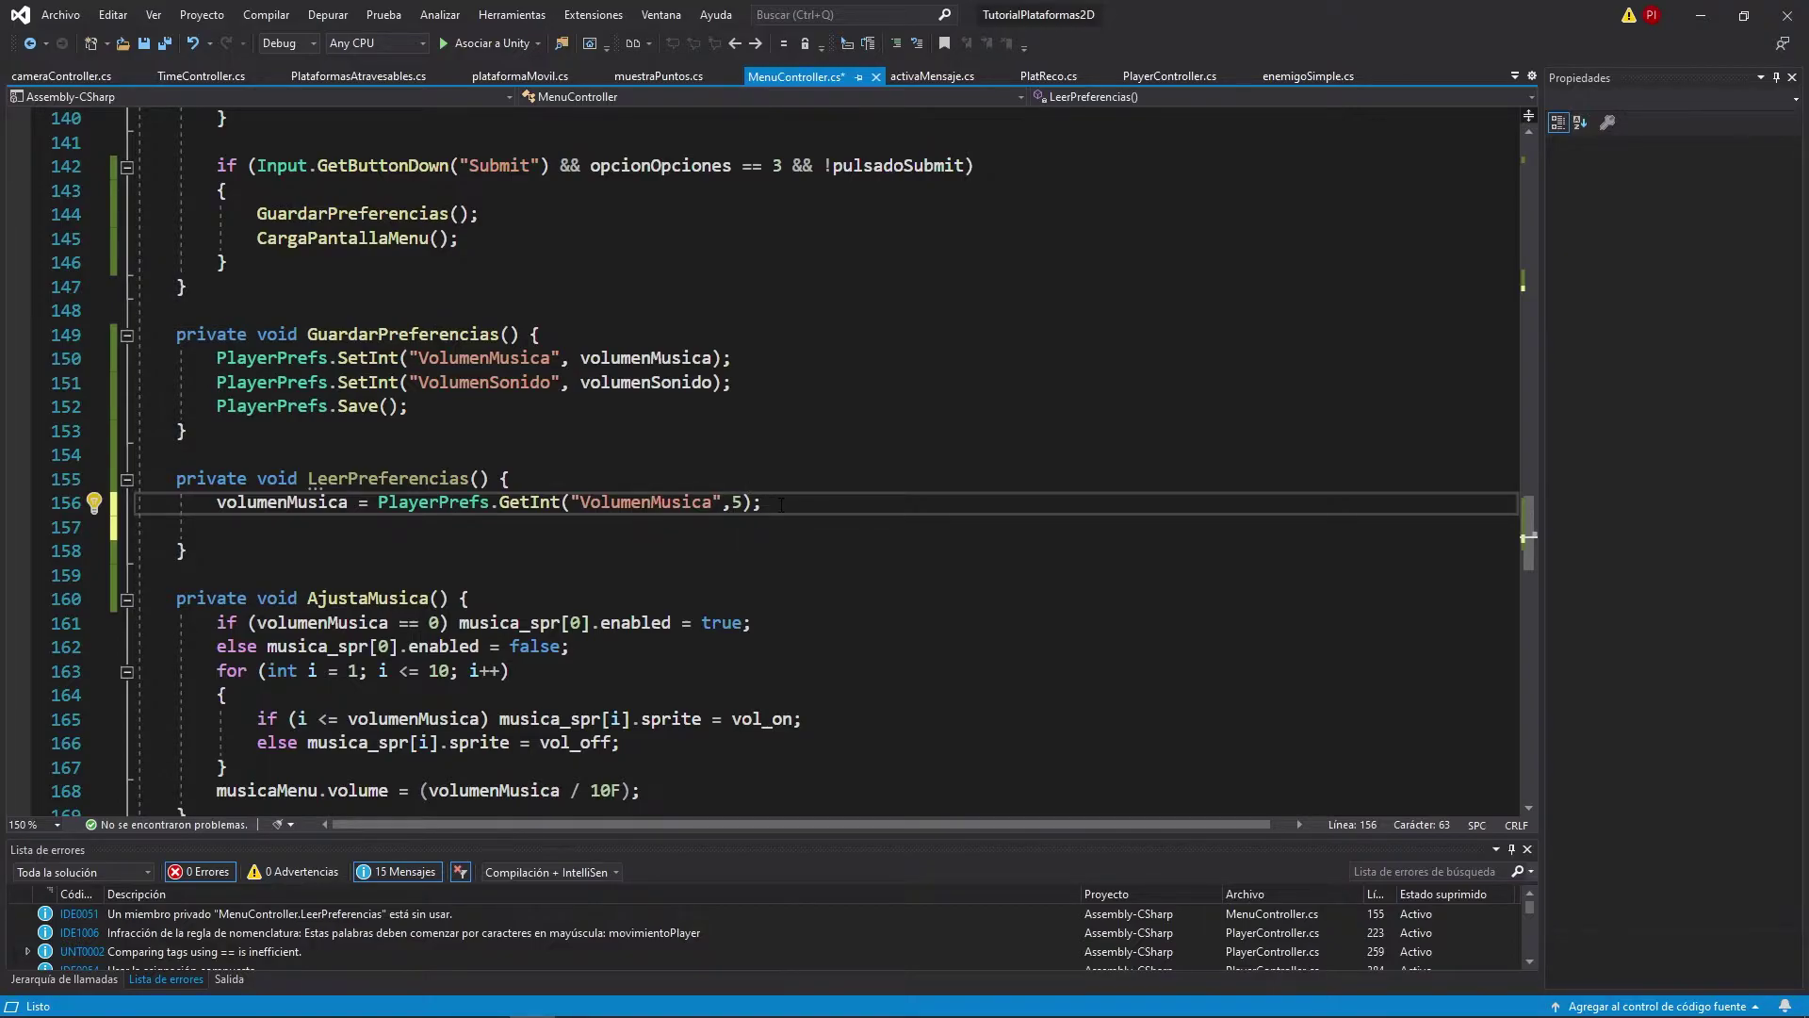
{"action": "key", "text": "shift+Home"}
{"action": "key", "text": "ctrl+c"}
{"action": "key", "text": "Down"}
{"action": "key", "text": "ctrl+v"}
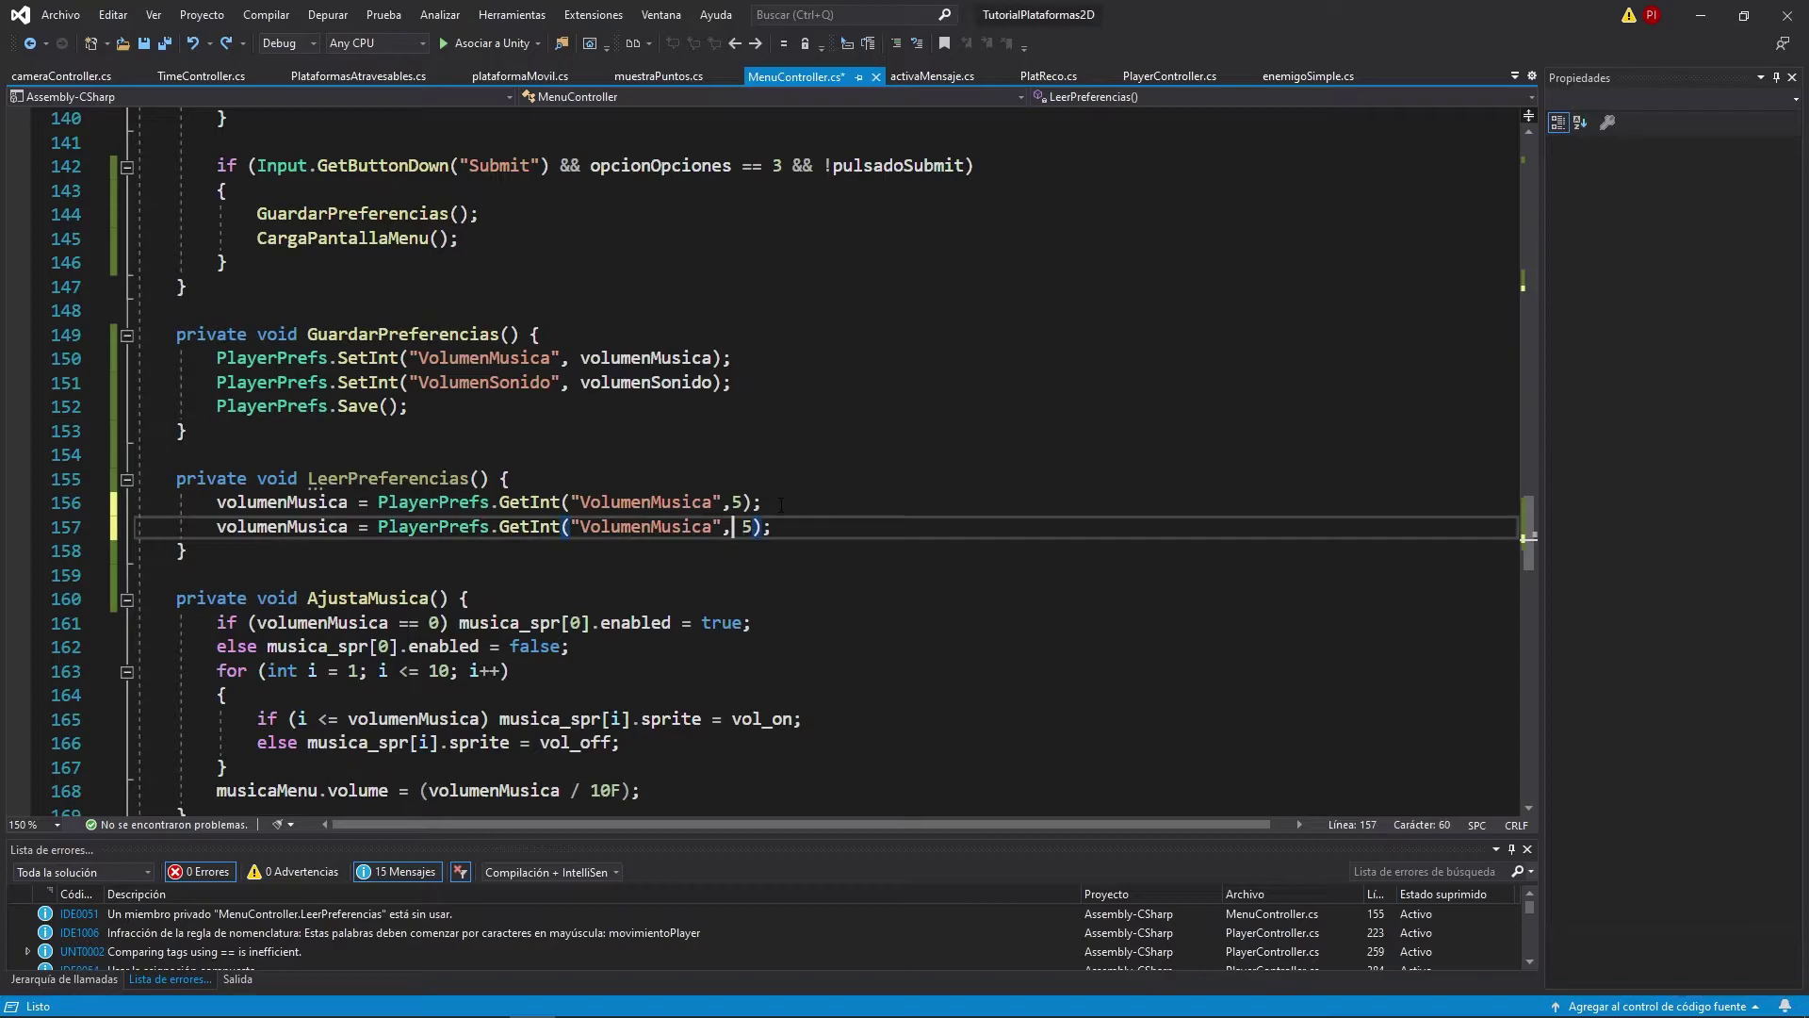
{"action": "key", "text": "Right"}
{"action": "key", "text": "Left"}
{"action": "key", "text": "Left"}
{"action": "key", "text": "Left"}
{"action": "key", "text": "shift+Left"}
{"action": "key", "text": "shift+Left"}
{"action": "key", "text": "shift+Left"}
{"action": "key", "text": "shift+Left"}
{"action": "key", "text": "shift+Left"}
{"action": "key", "text": "shift+Left"}
{"action": "type", "text": "Sonido"}
{"action": "type", "text": "Sonido"}
{"action": "mouse_move", "coordinate": [286, 526]}
{"action": "left_mouse_down"}
{"action": "mouse_move", "coordinate": [348, 526]}
{"action": "mouse_move", "coordinate": [480, 478]}
{"action": "left_mouse_up"}
{"action": "key", "text": "Right"}
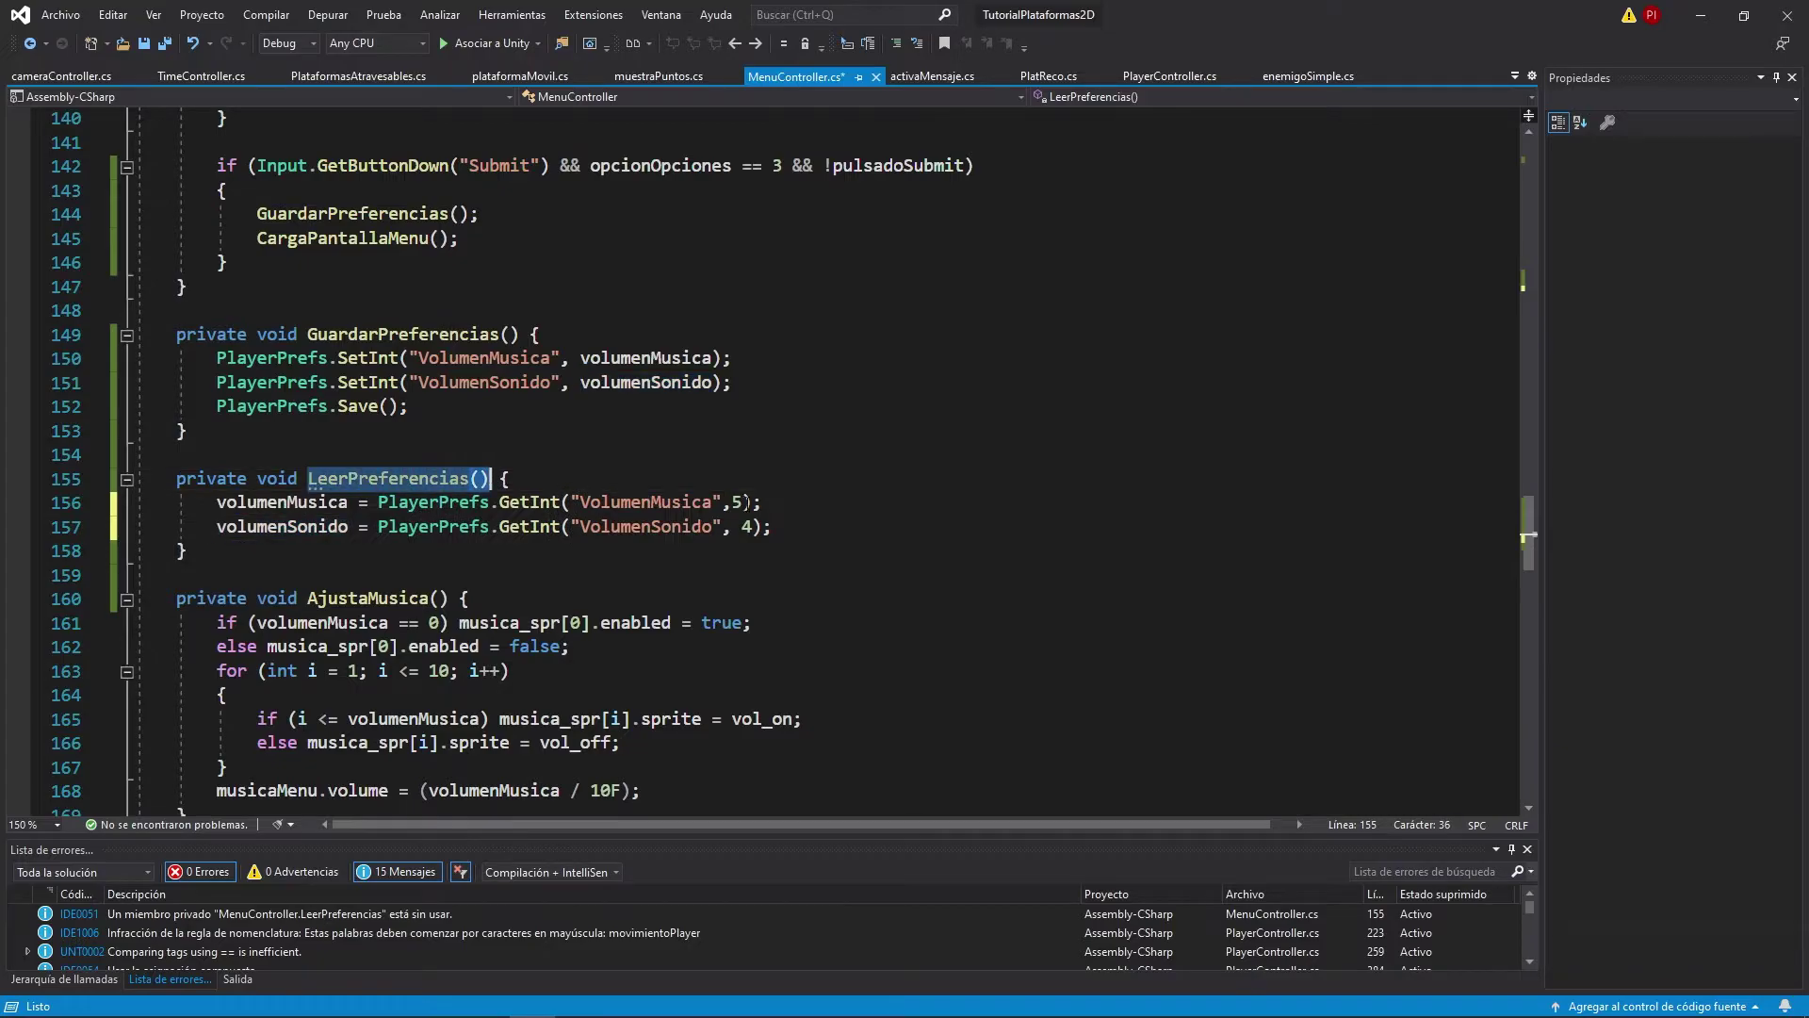
{"action": "left_click_drag", "start_coordinate": [1525, 528], "coordinate": [1347, 300]}
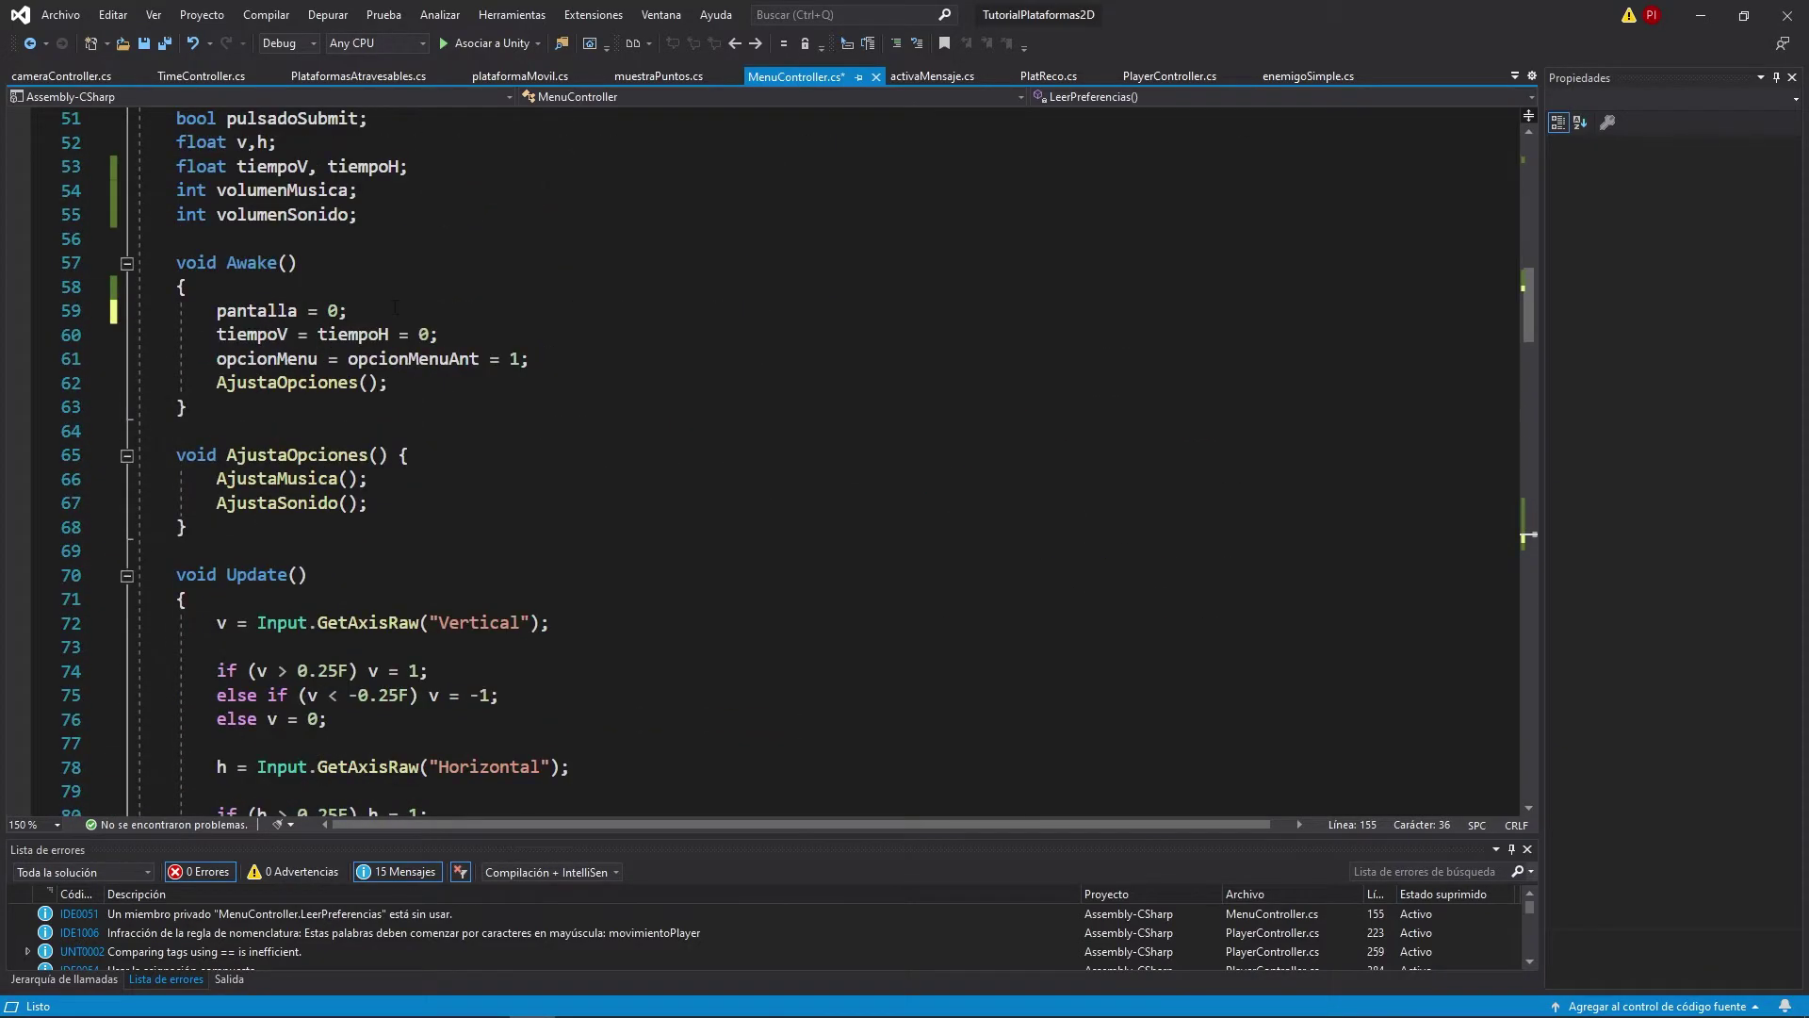
Paste a LeerPreferencias() call into the Awake method.
{"action": "left_click", "coordinate": [396, 286]}
{"action": "key", "text": "Return"}
{"action": "key", "text": "ctrl+v"}
{"action": "left_click_drag", "start_coordinate": [1529, 311], "coordinate": [1511, 592]}
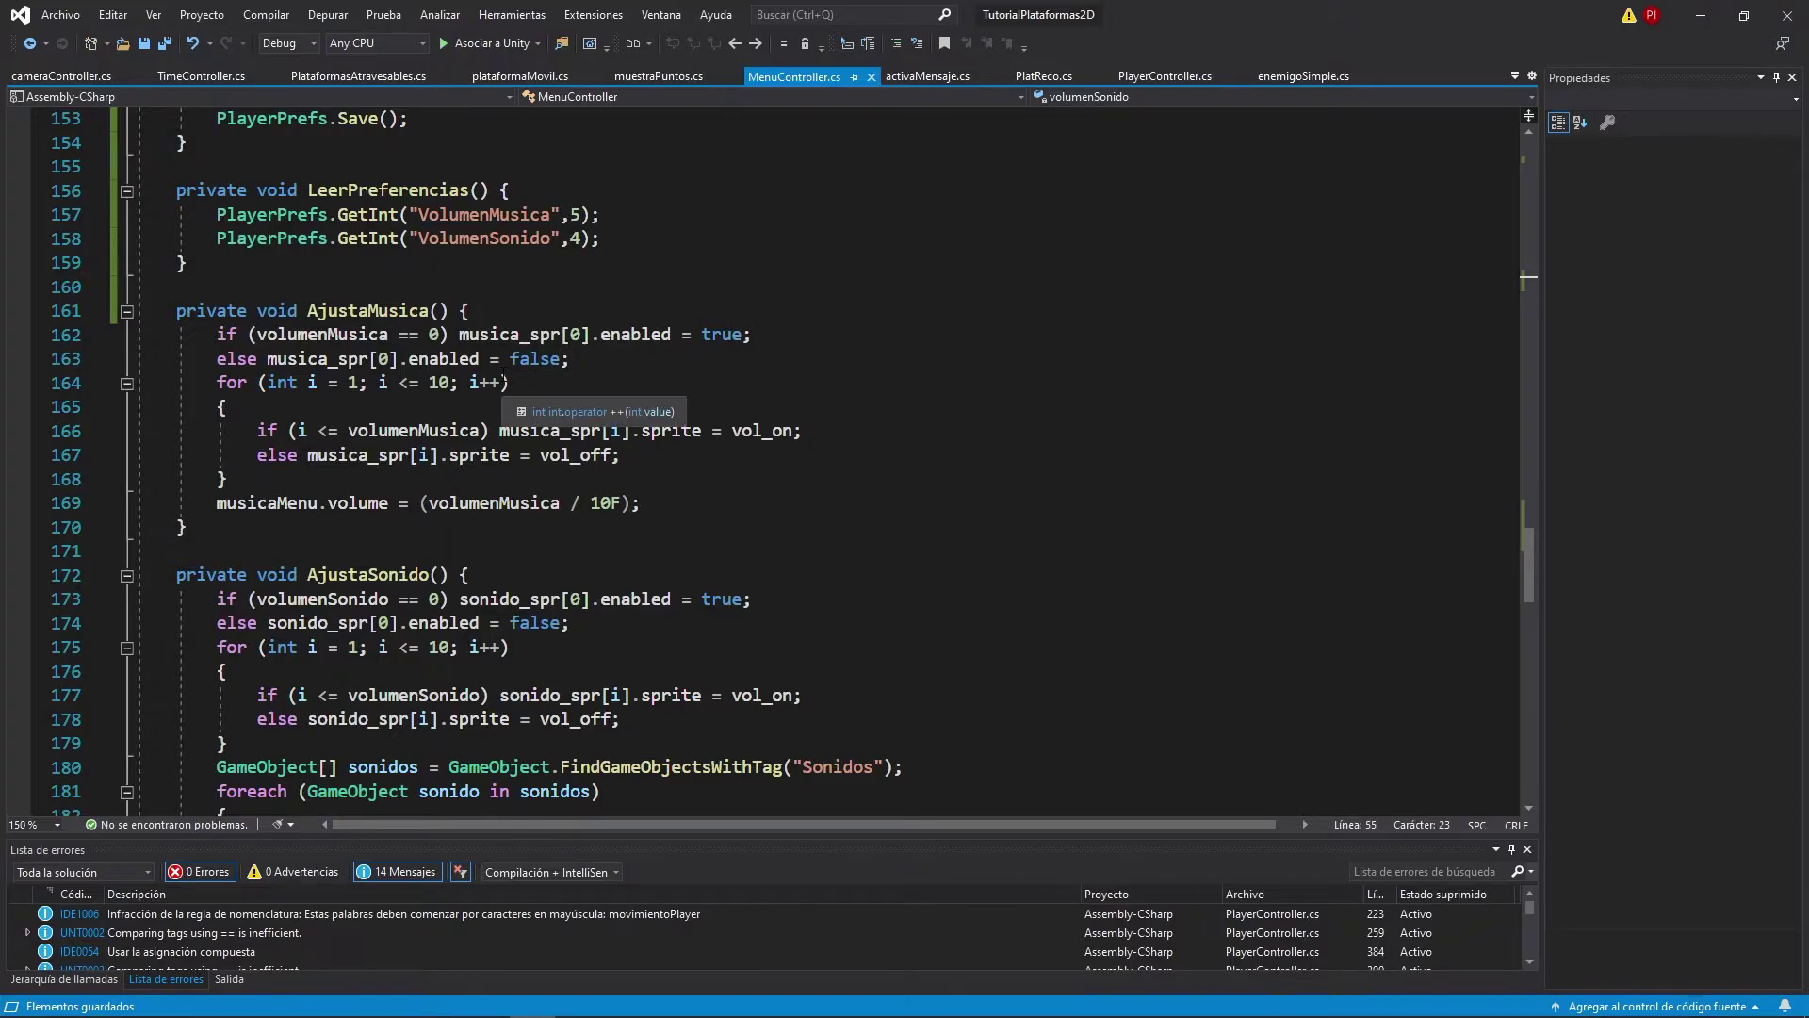
Review AjustaMusica and AjustaSonido, which apply volumenMusica / 10F and volumenSonido / 10F to Sonidos-tagged sources.
{"action": "left_click_drag", "start_coordinate": [217, 502], "coordinate": [641, 503]}
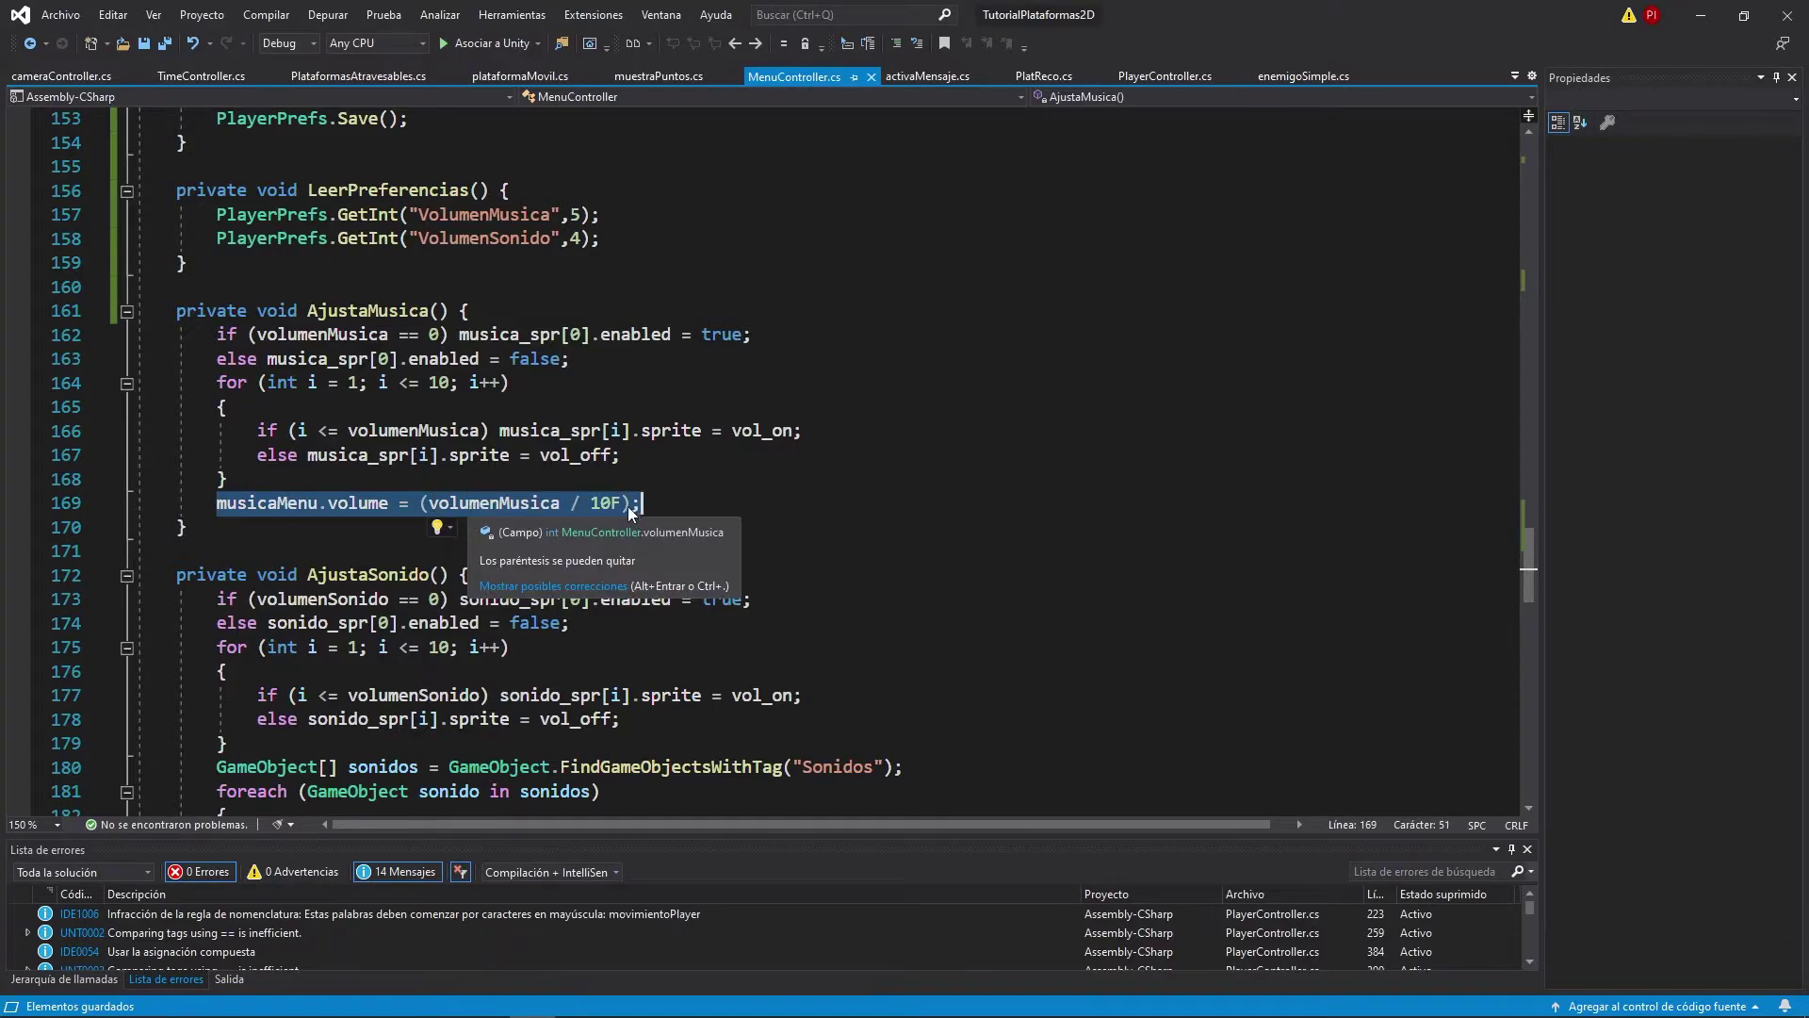
{"action": "left_click", "coordinate": [613, 504]}
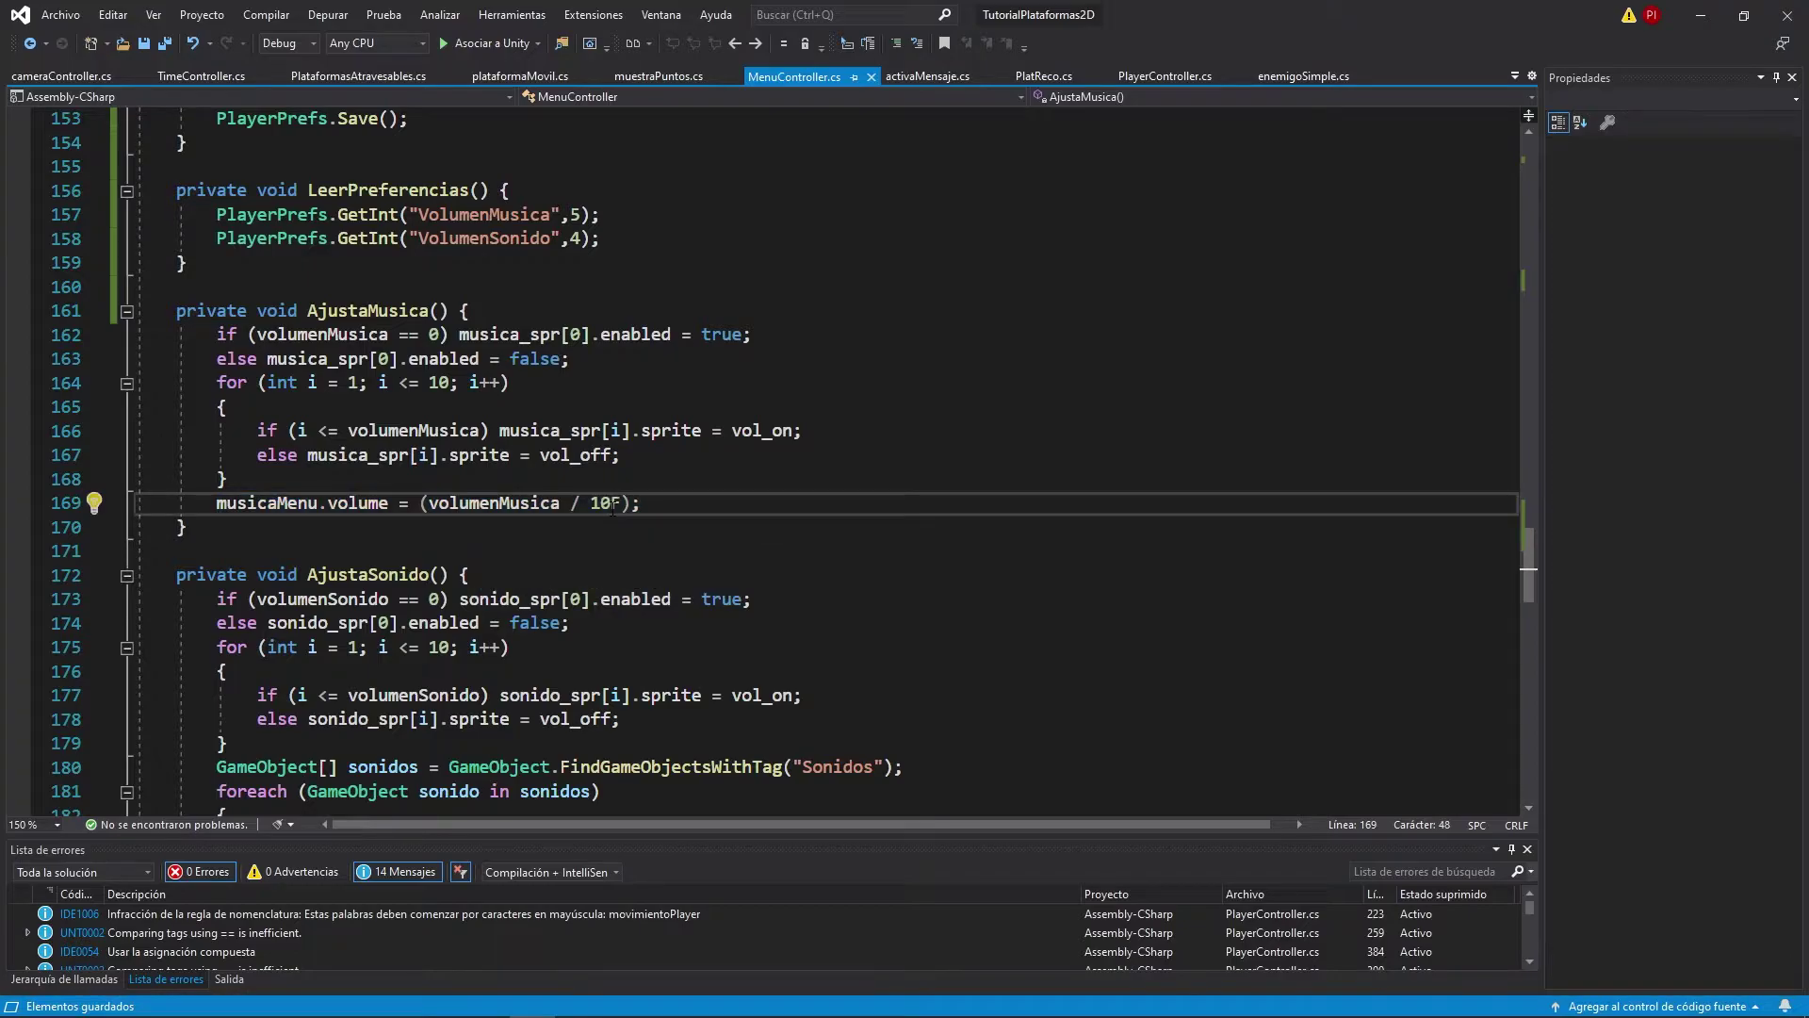
{"action": "scroll", "coordinate": [623, 510], "scroll_direction": "down", "scroll_amount": 4}
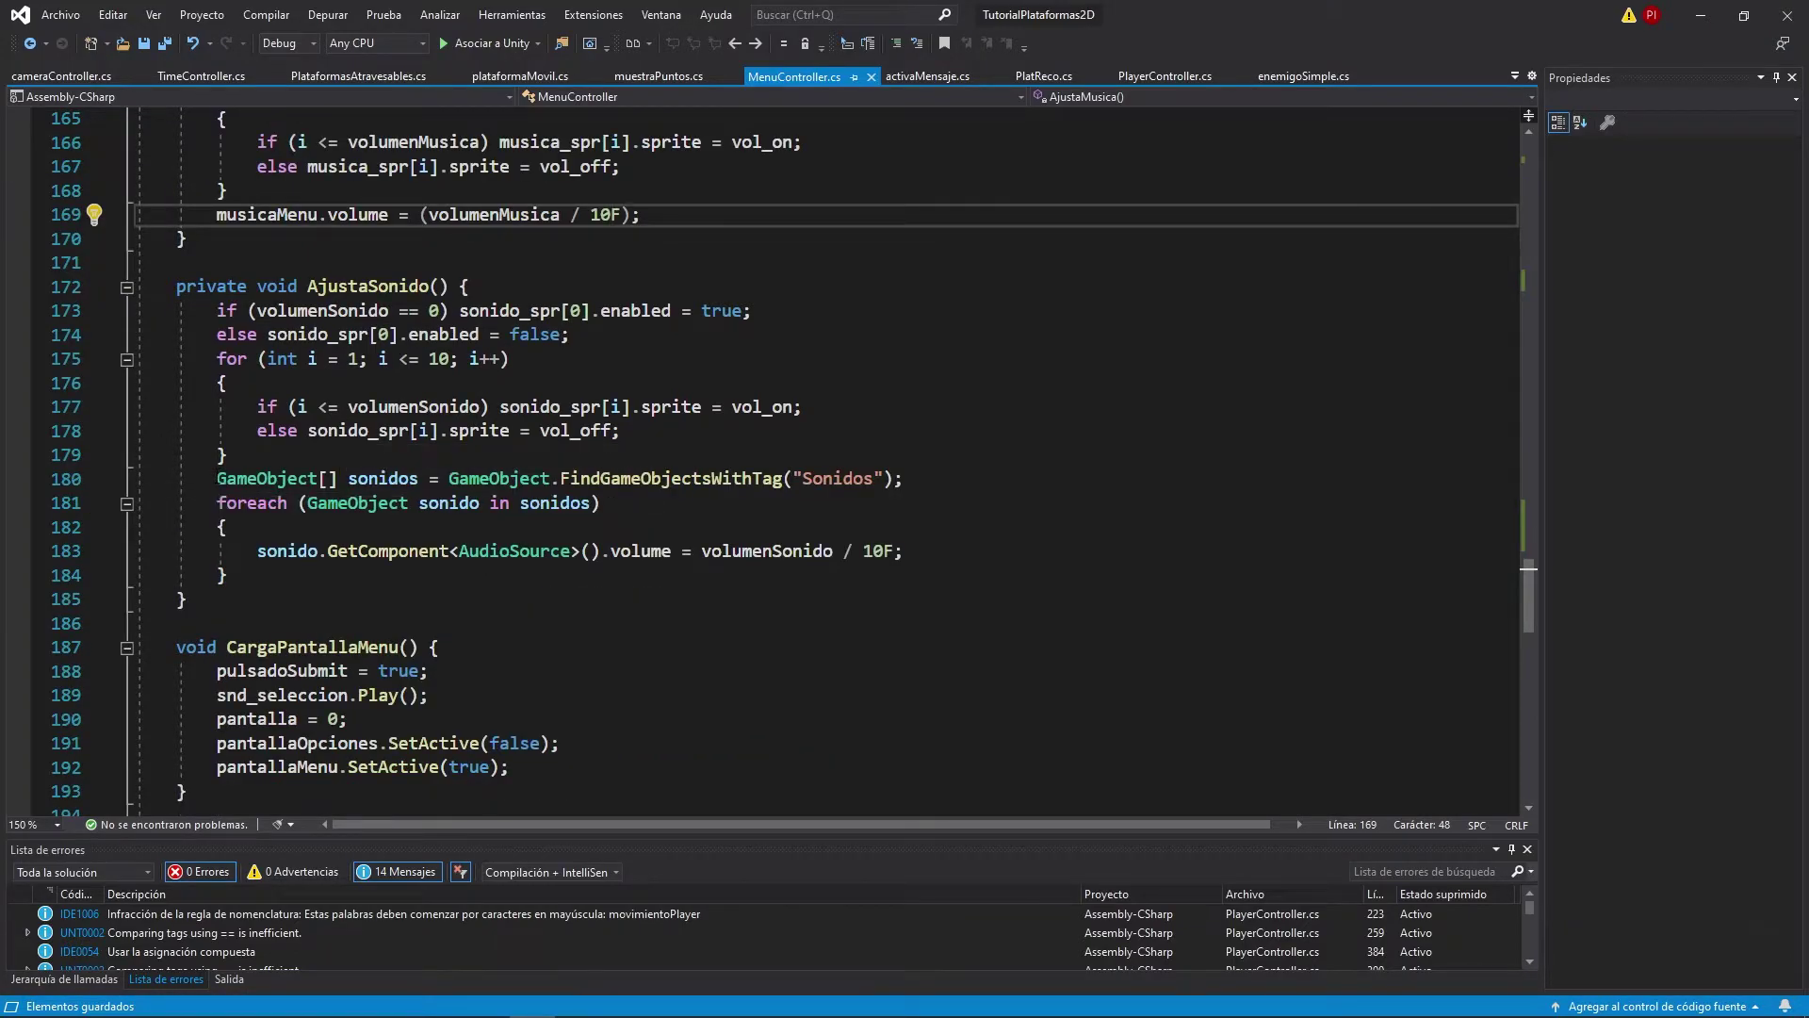
{"action": "left_click_drag", "start_coordinate": [793, 479], "coordinate": [883, 478]}
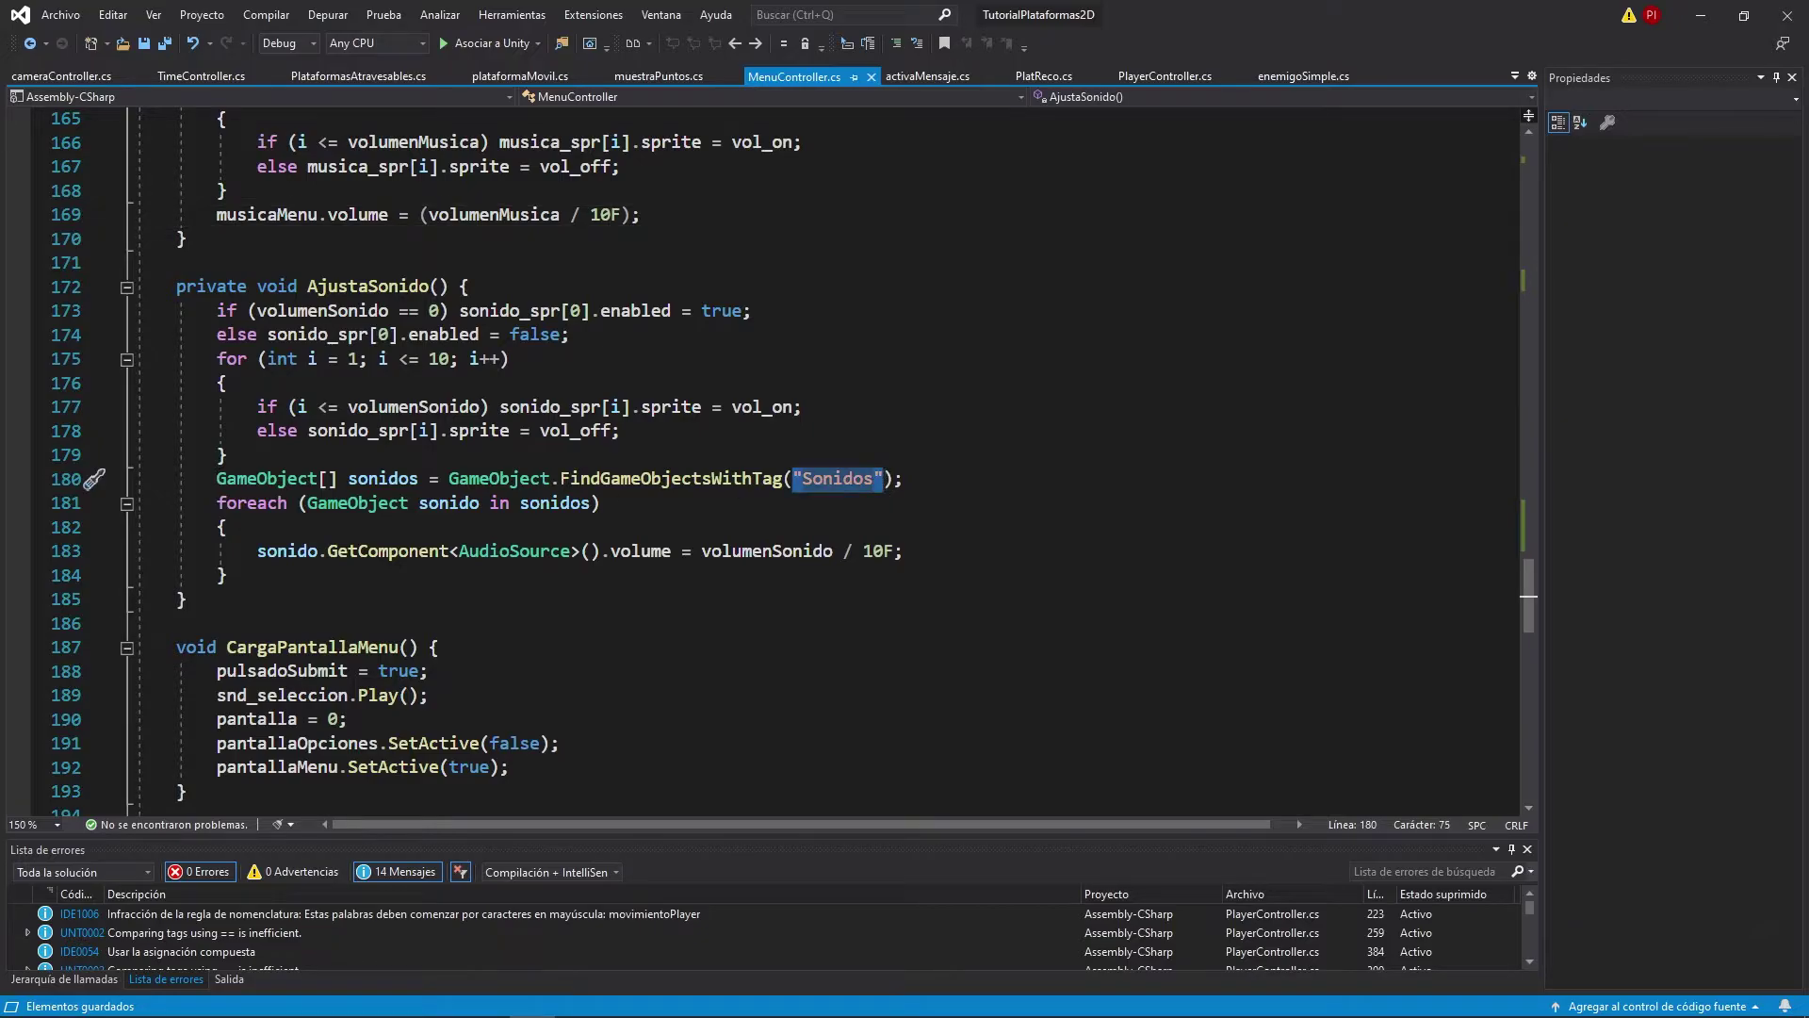
{"action": "left_click", "coordinate": [189, 500]}
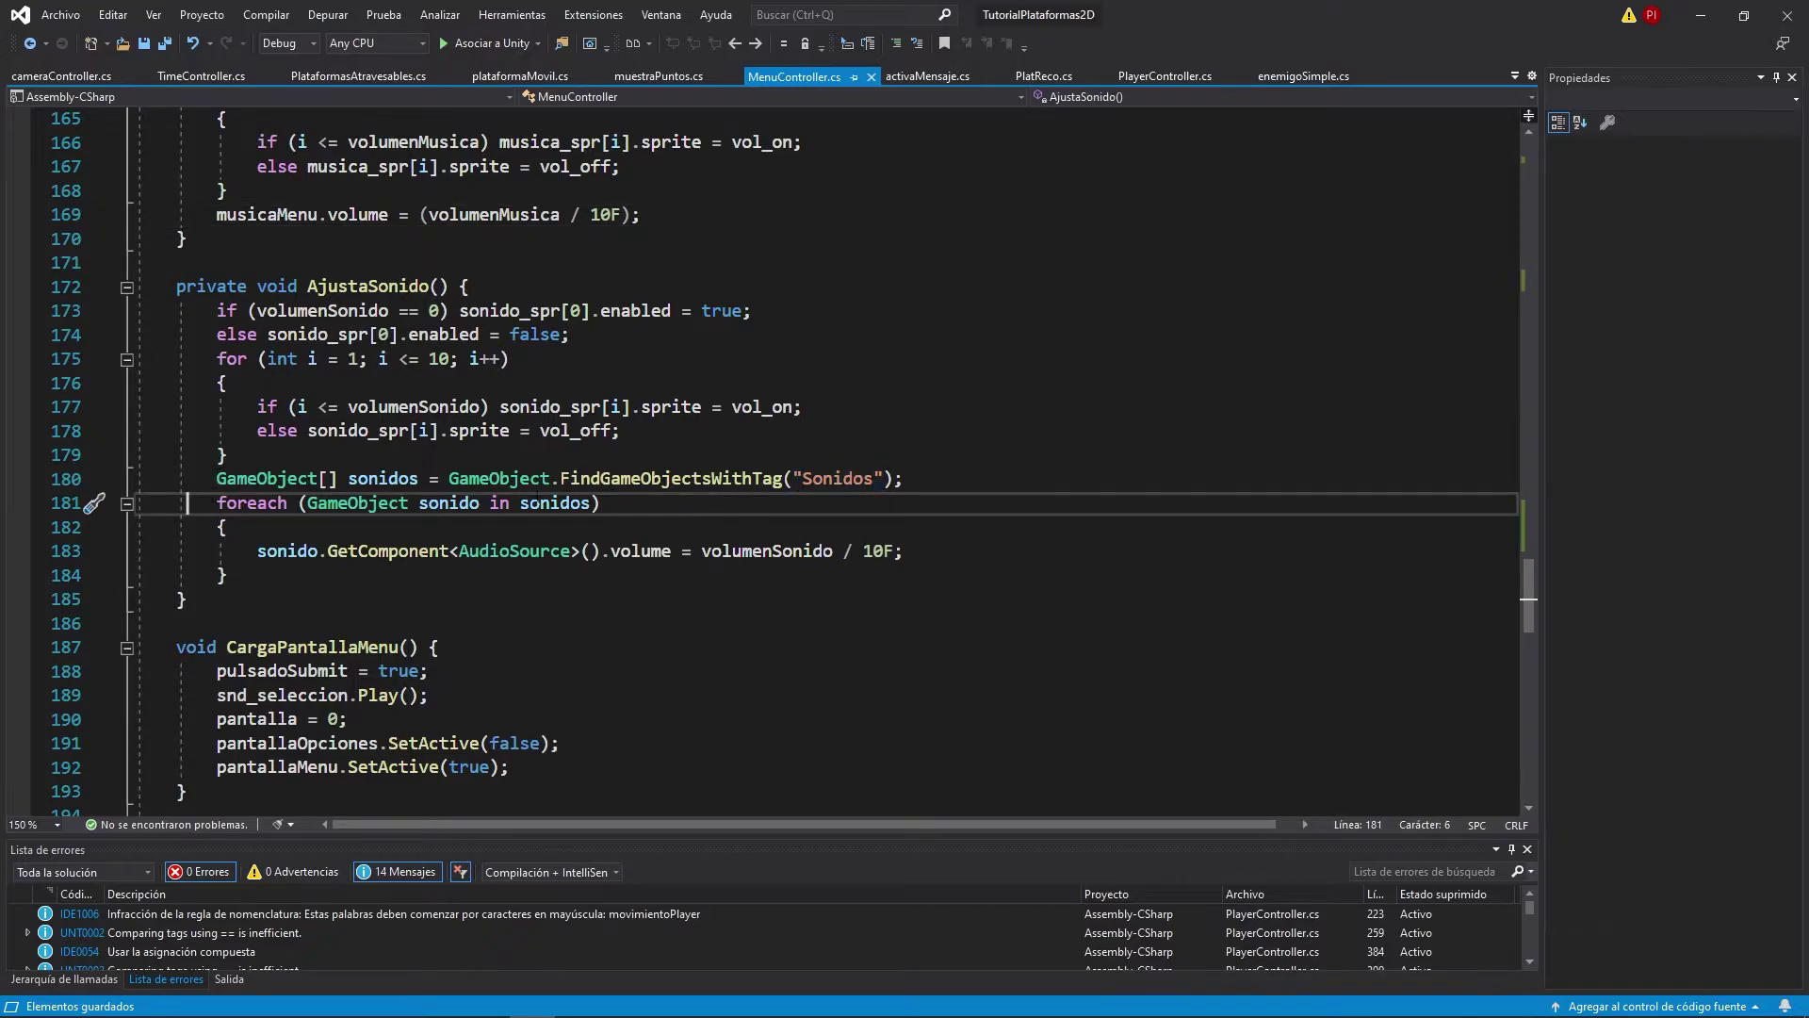
{"action": "left_click_drag", "start_coordinate": [258, 551], "coordinate": [926, 554]}
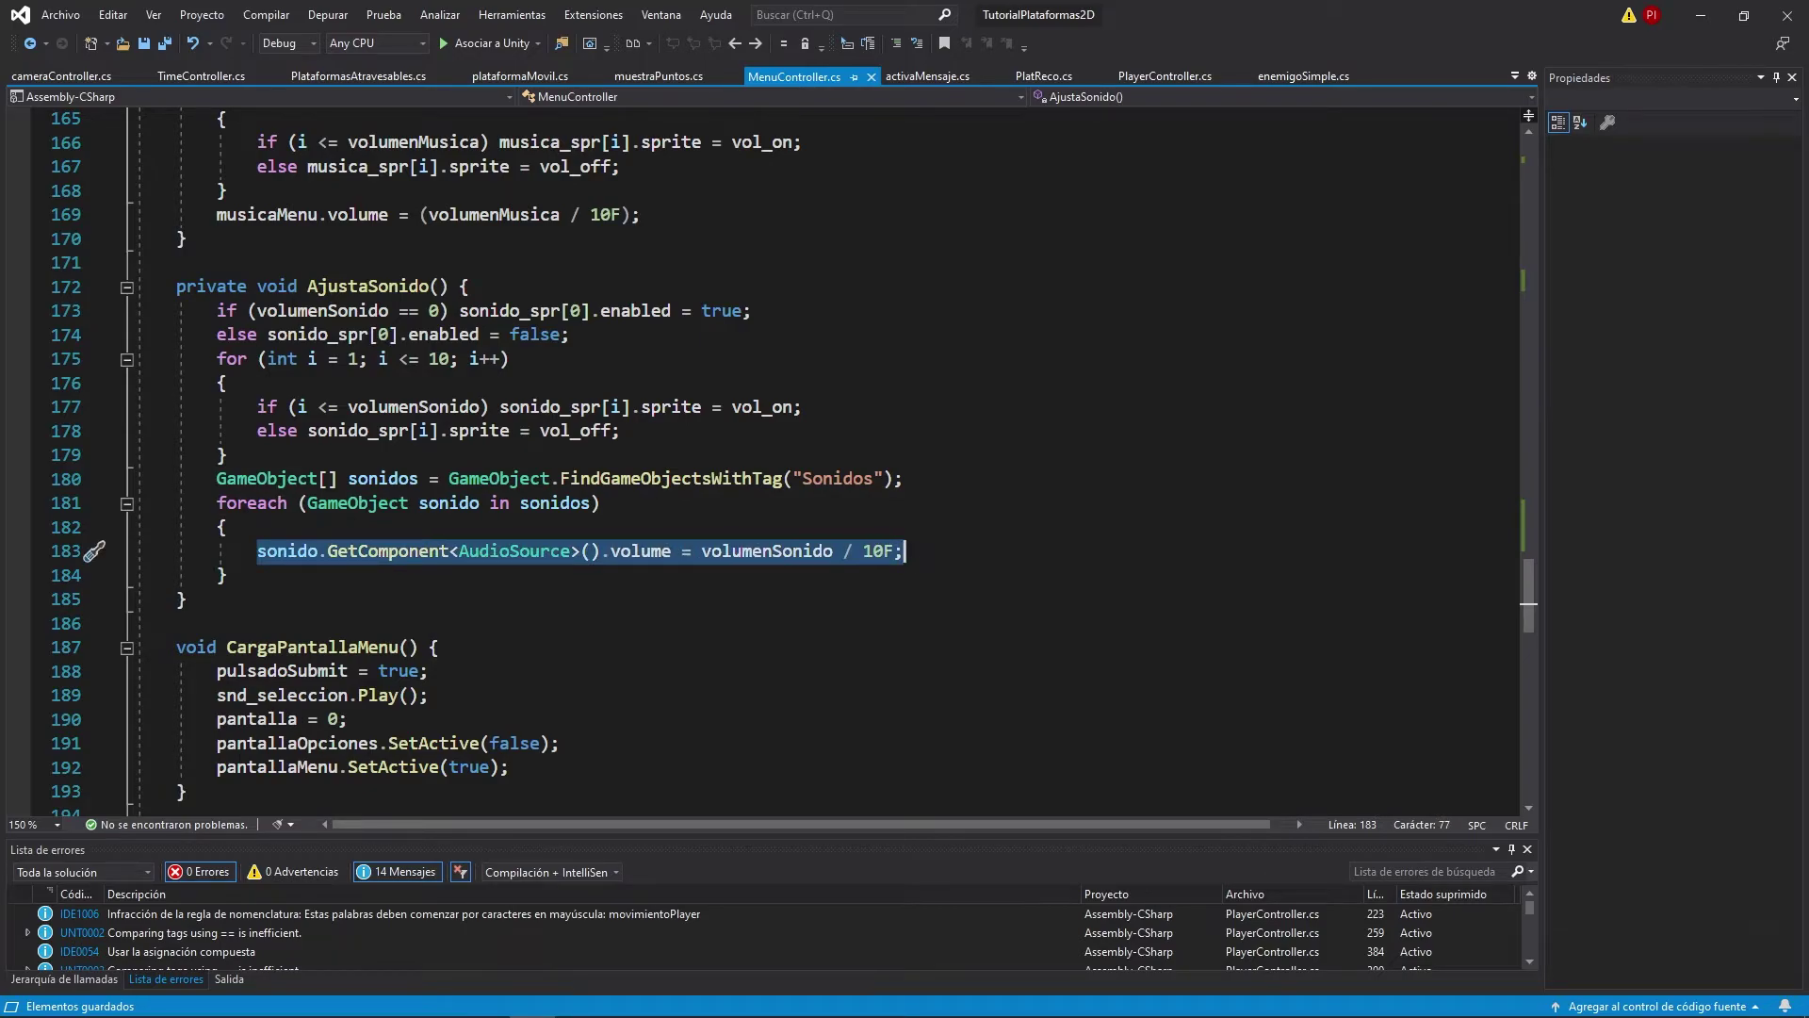
Back in Unity, inspect MusicaFondo and the other Sonidos audio sources, then enter Play mode.
{"action": "key", "text": "alt+Tab"}
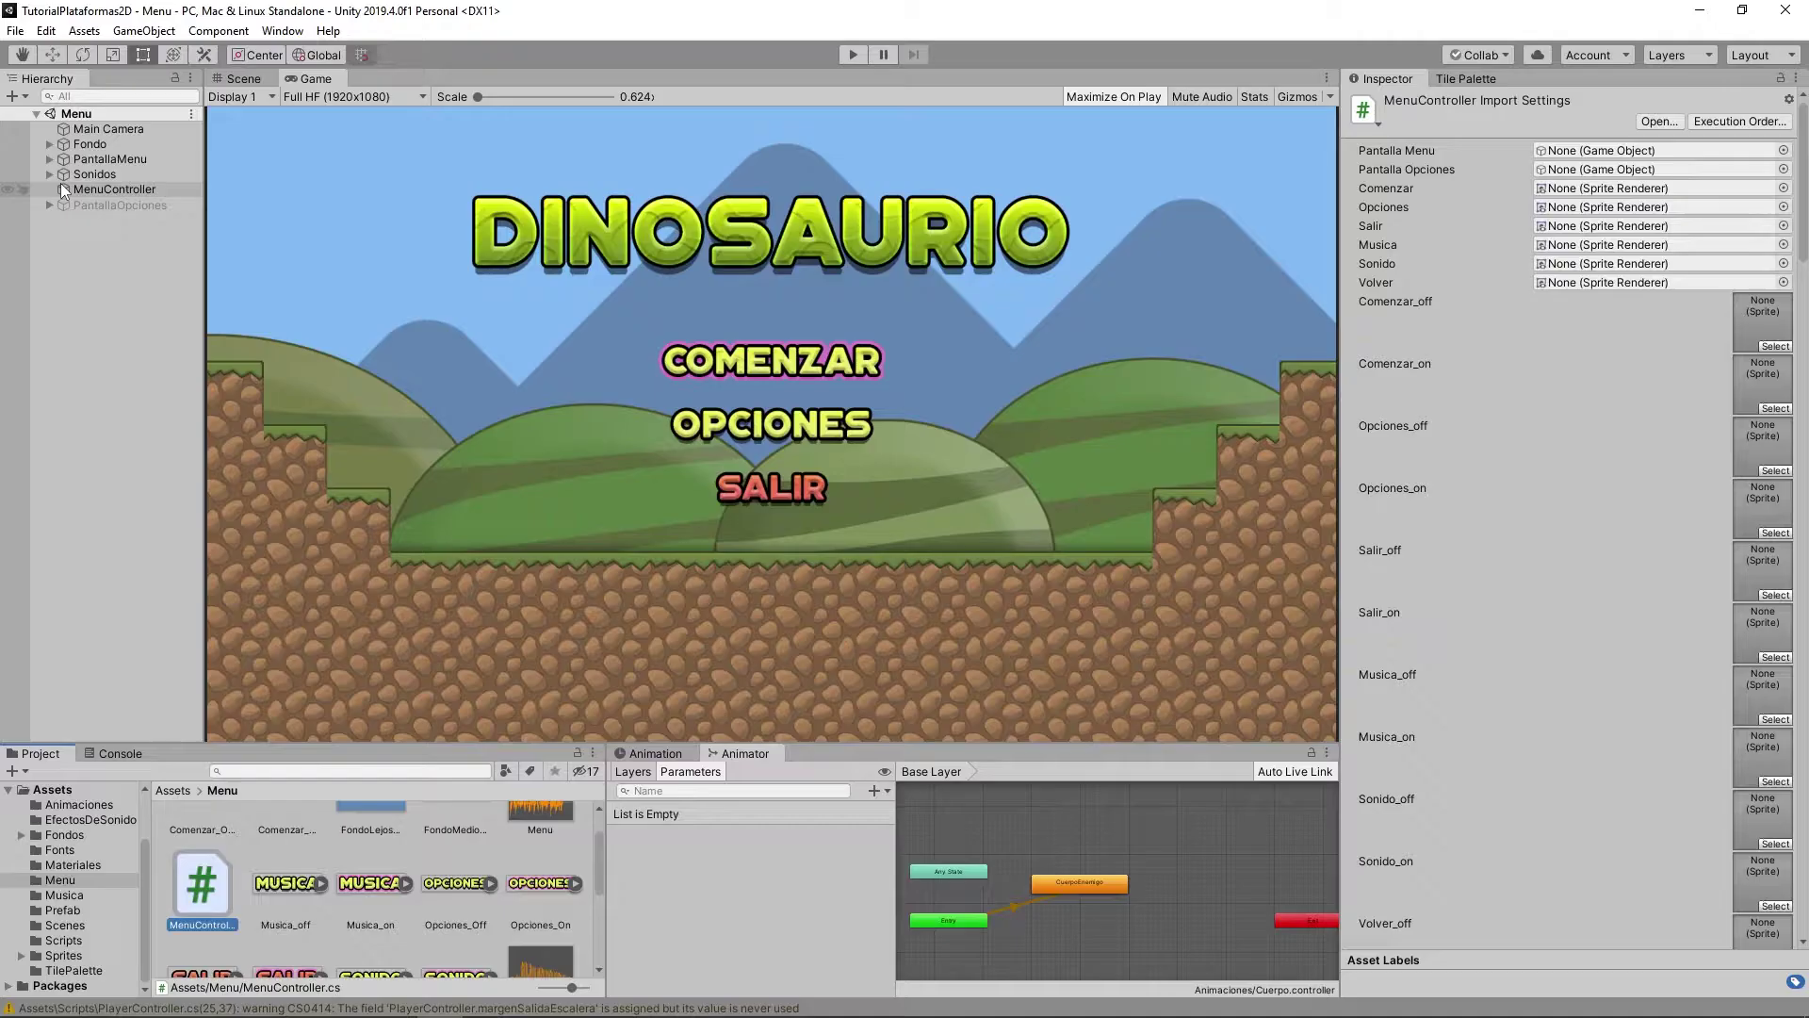
{"action": "left_click", "coordinate": [42, 176]}
{"action": "left_click", "coordinate": [49, 176]}
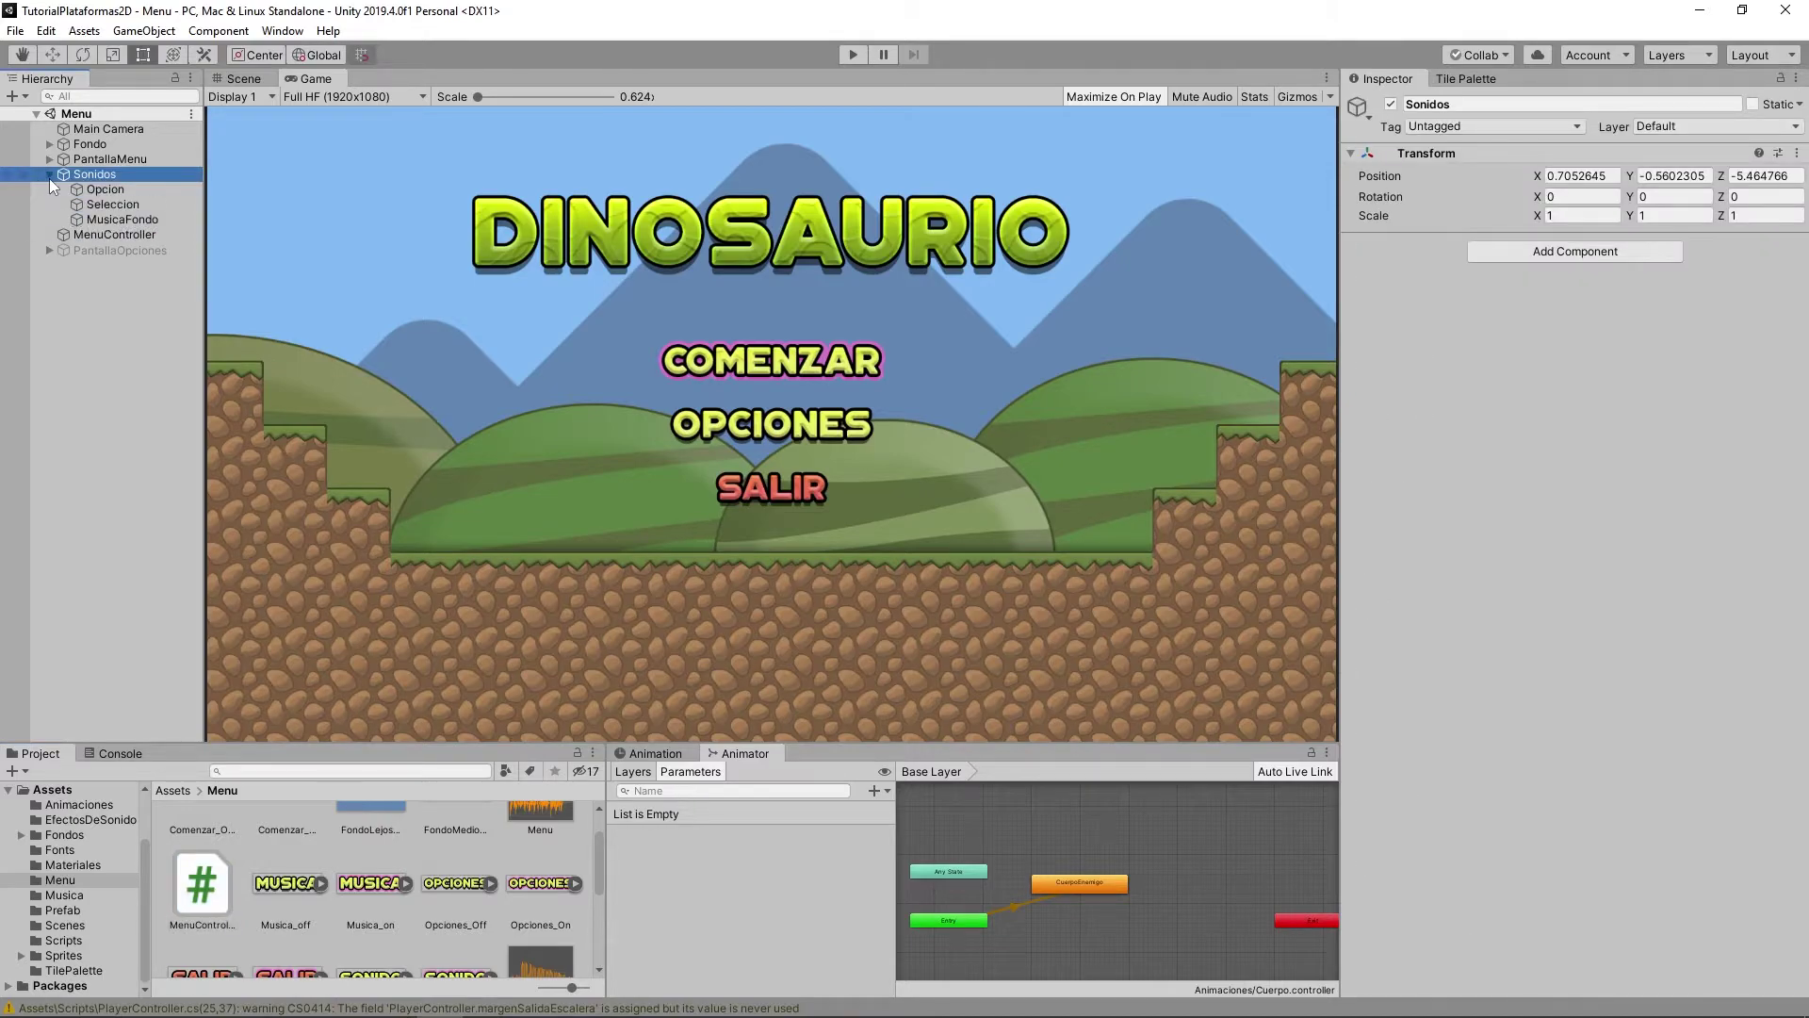
{"action": "left_click", "coordinate": [128, 221]}
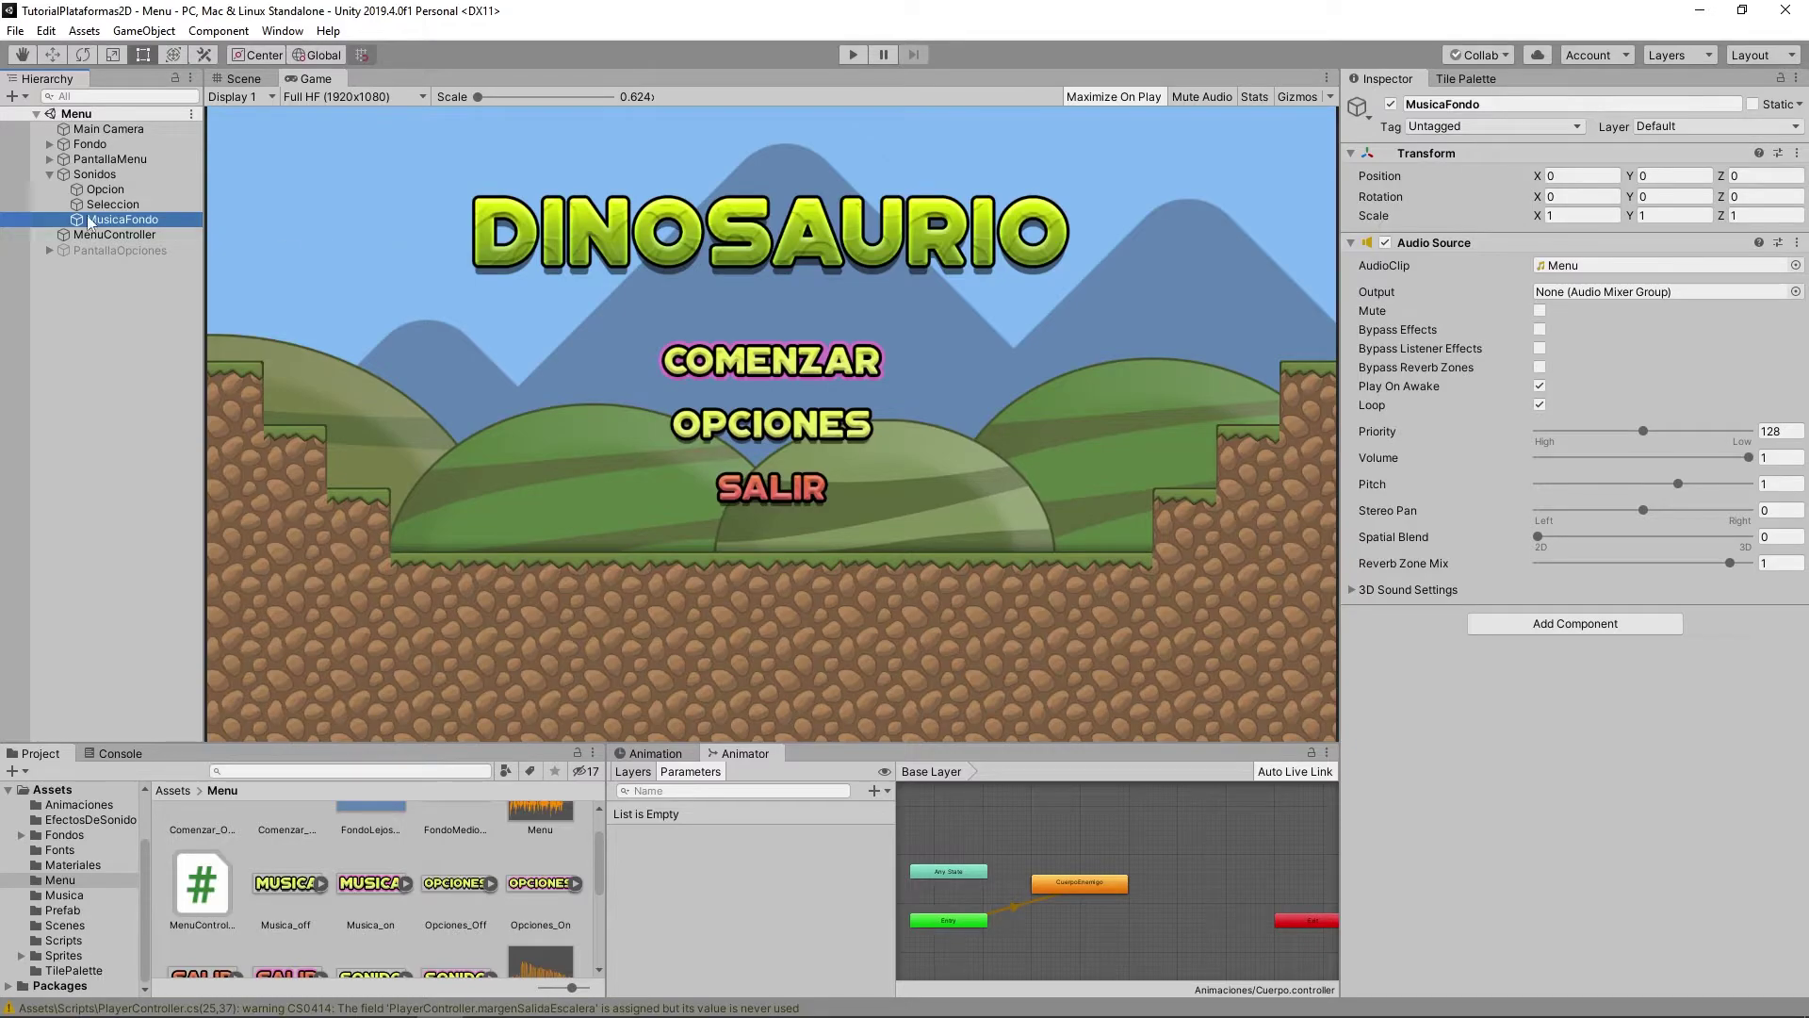
{"action": "key", "text": "Up"}
{"action": "key", "text": "Up"}
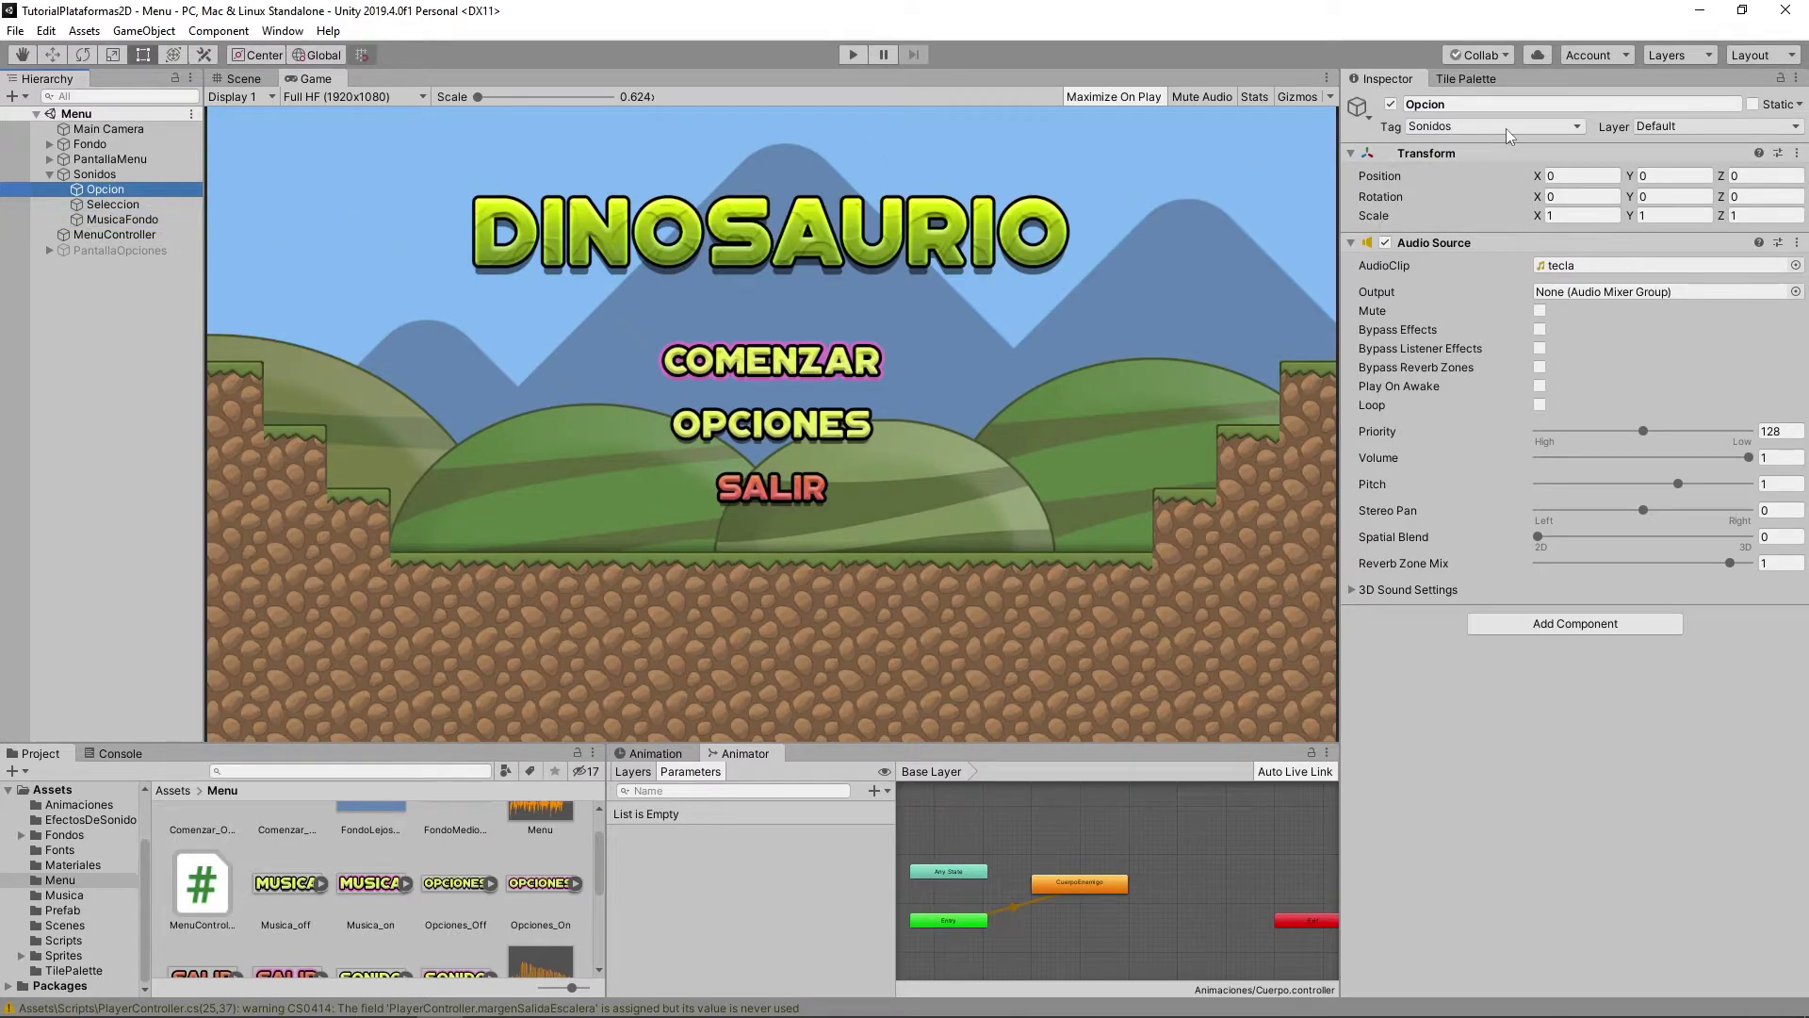
{"action": "left_click", "coordinate": [852, 55]}
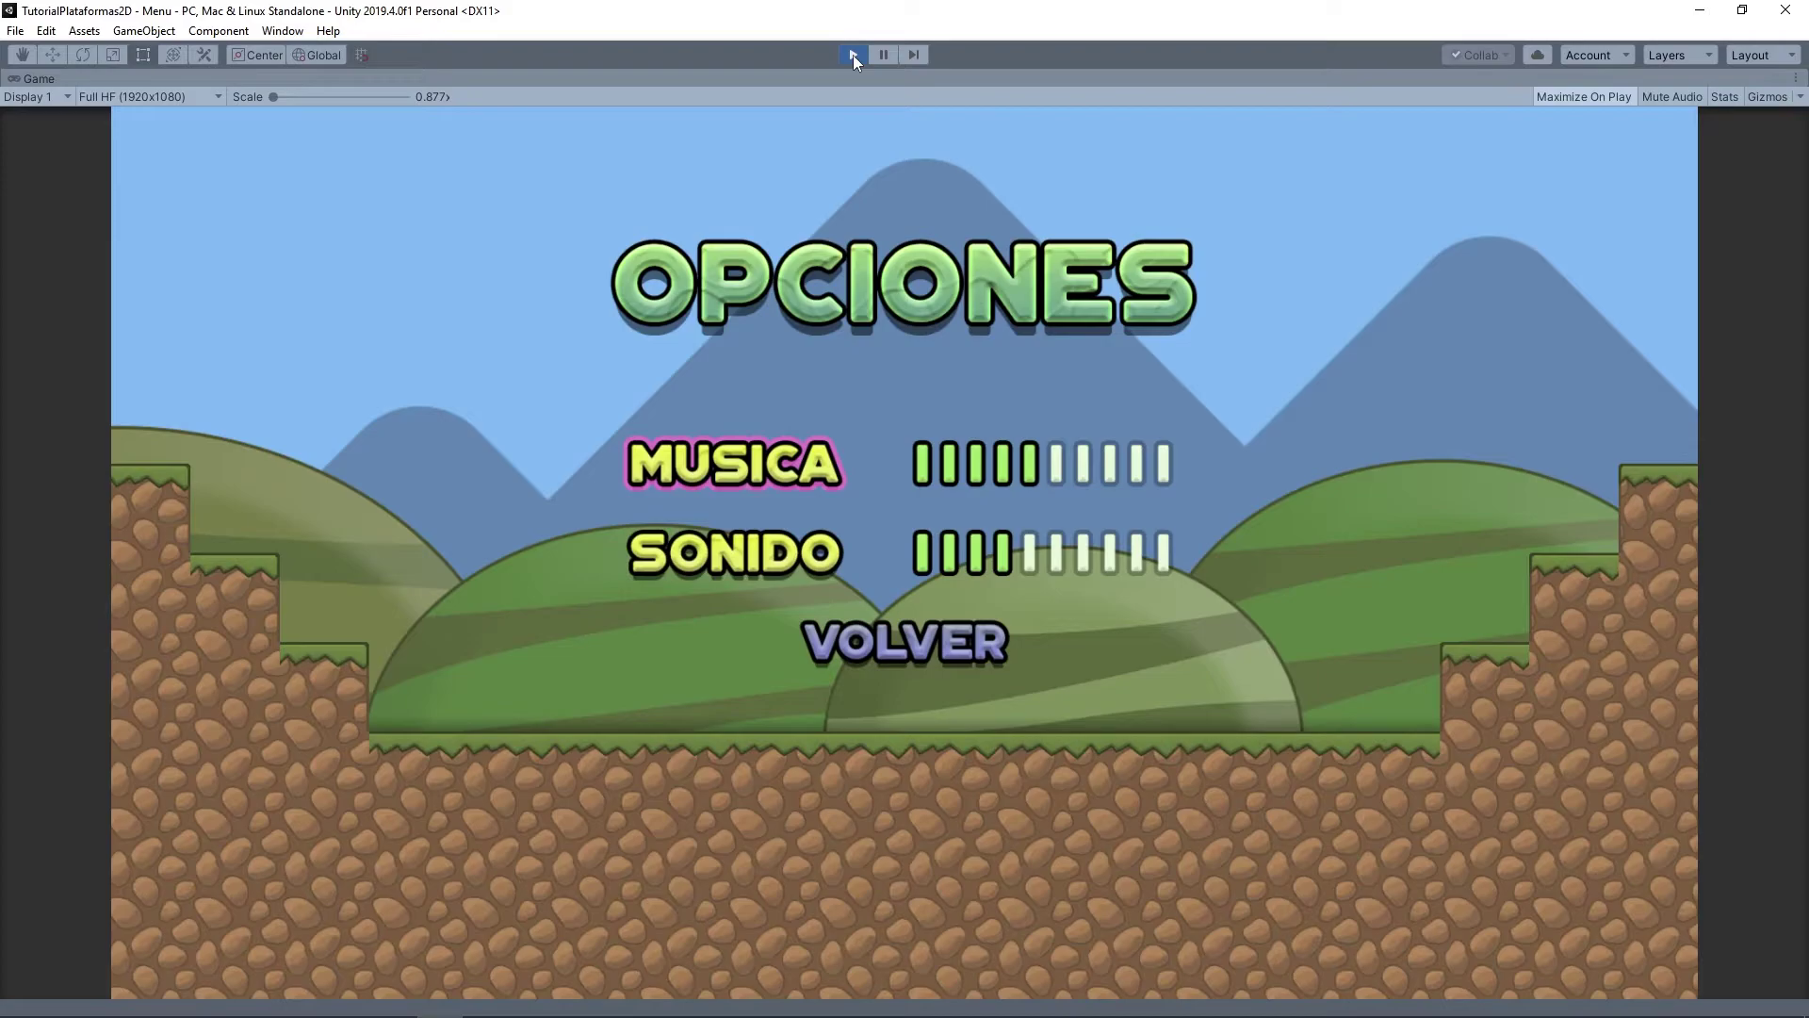
Lower SONIDO and raise MUSICA on the OPCIONES screen, then return to the main menu.
{"action": "key", "text": "Down"}
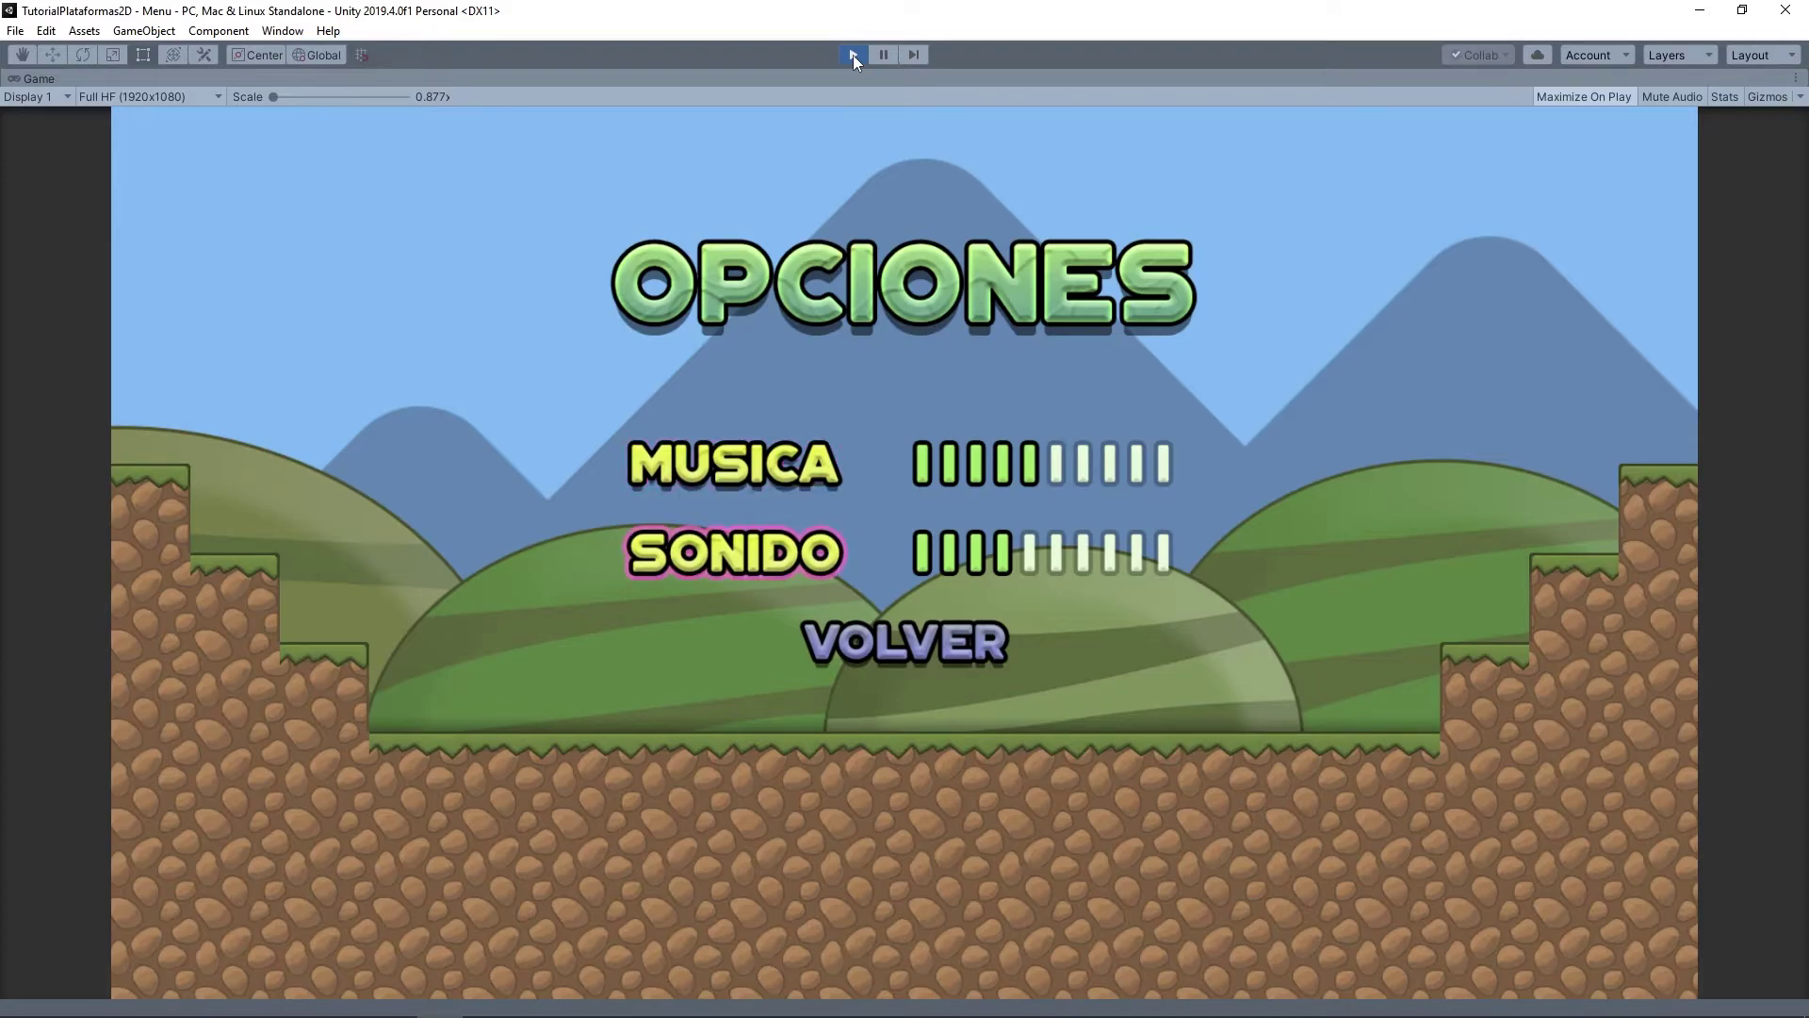
{"action": "key", "text": "Left"}
{"action": "key", "text": "Left"}
{"action": "key", "text": "Up"}
{"action": "key", "text": "Right"}
{"action": "key", "text": "Right"}
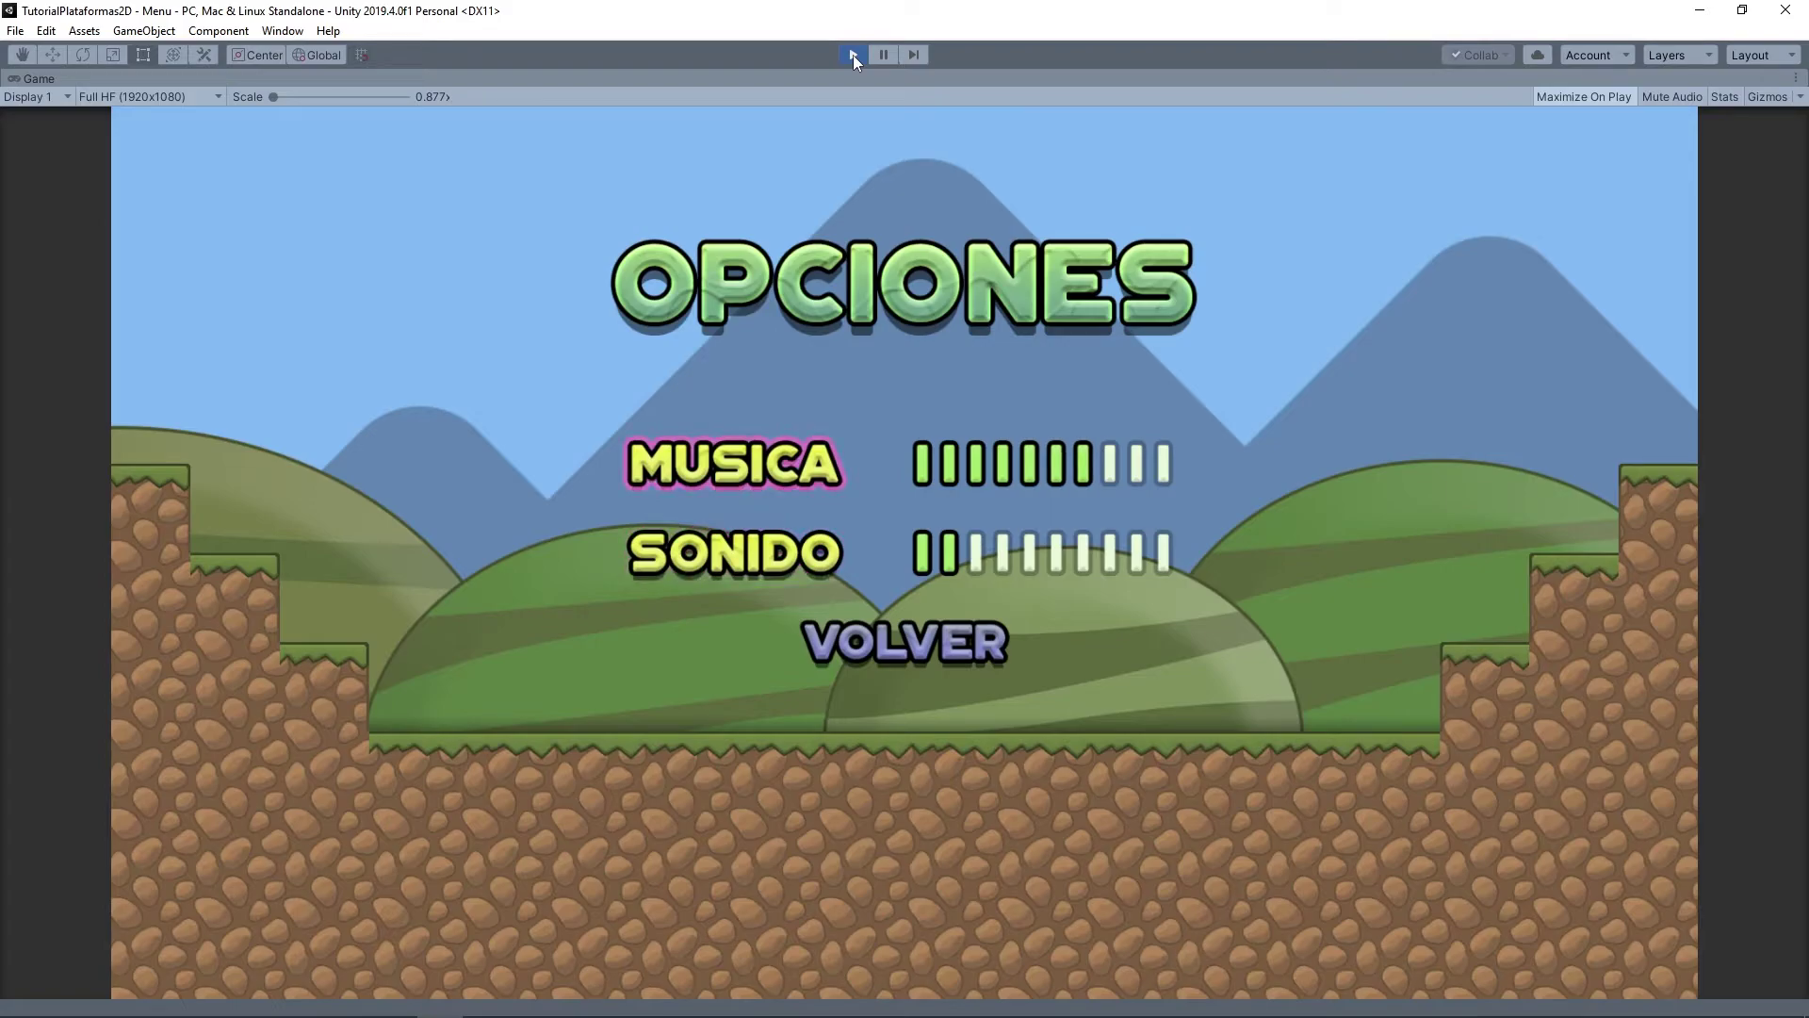
{"action": "key", "text": "Right"}
{"action": "key", "text": "Down"}
{"action": "key", "text": "Down"}
{"action": "key", "text": "Return"}
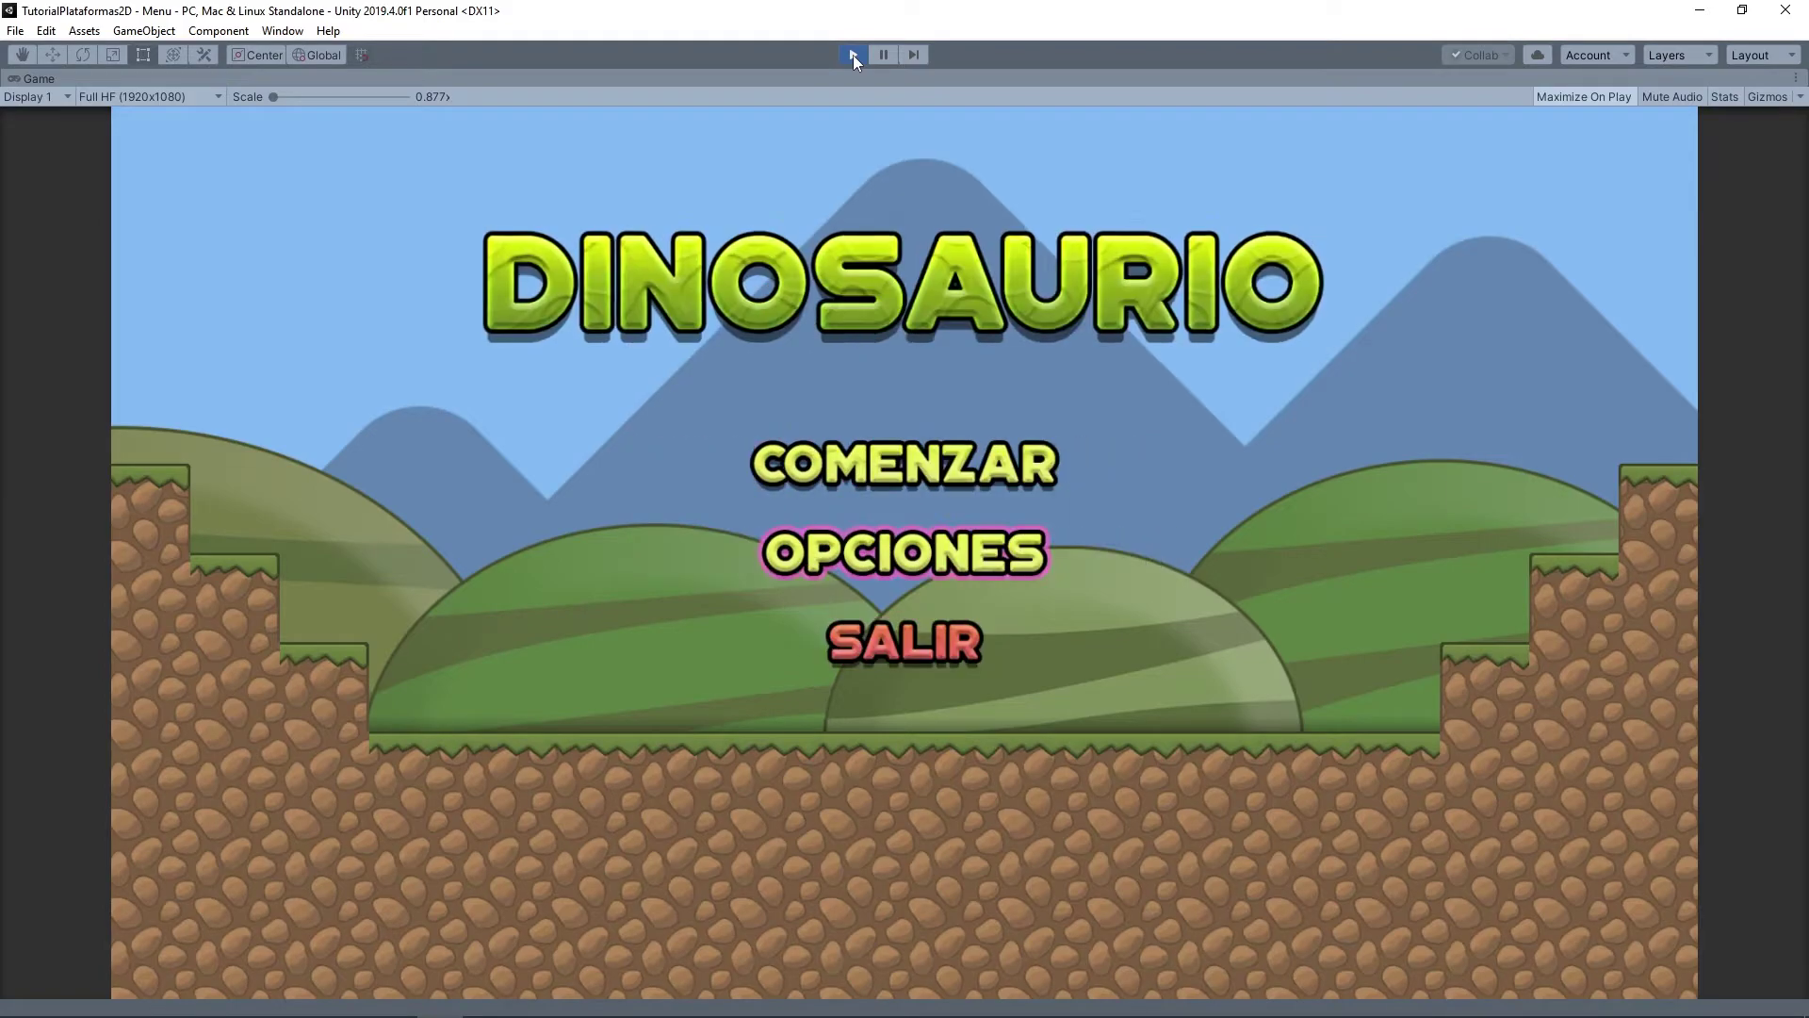
{"action": "key", "text": "Return"}
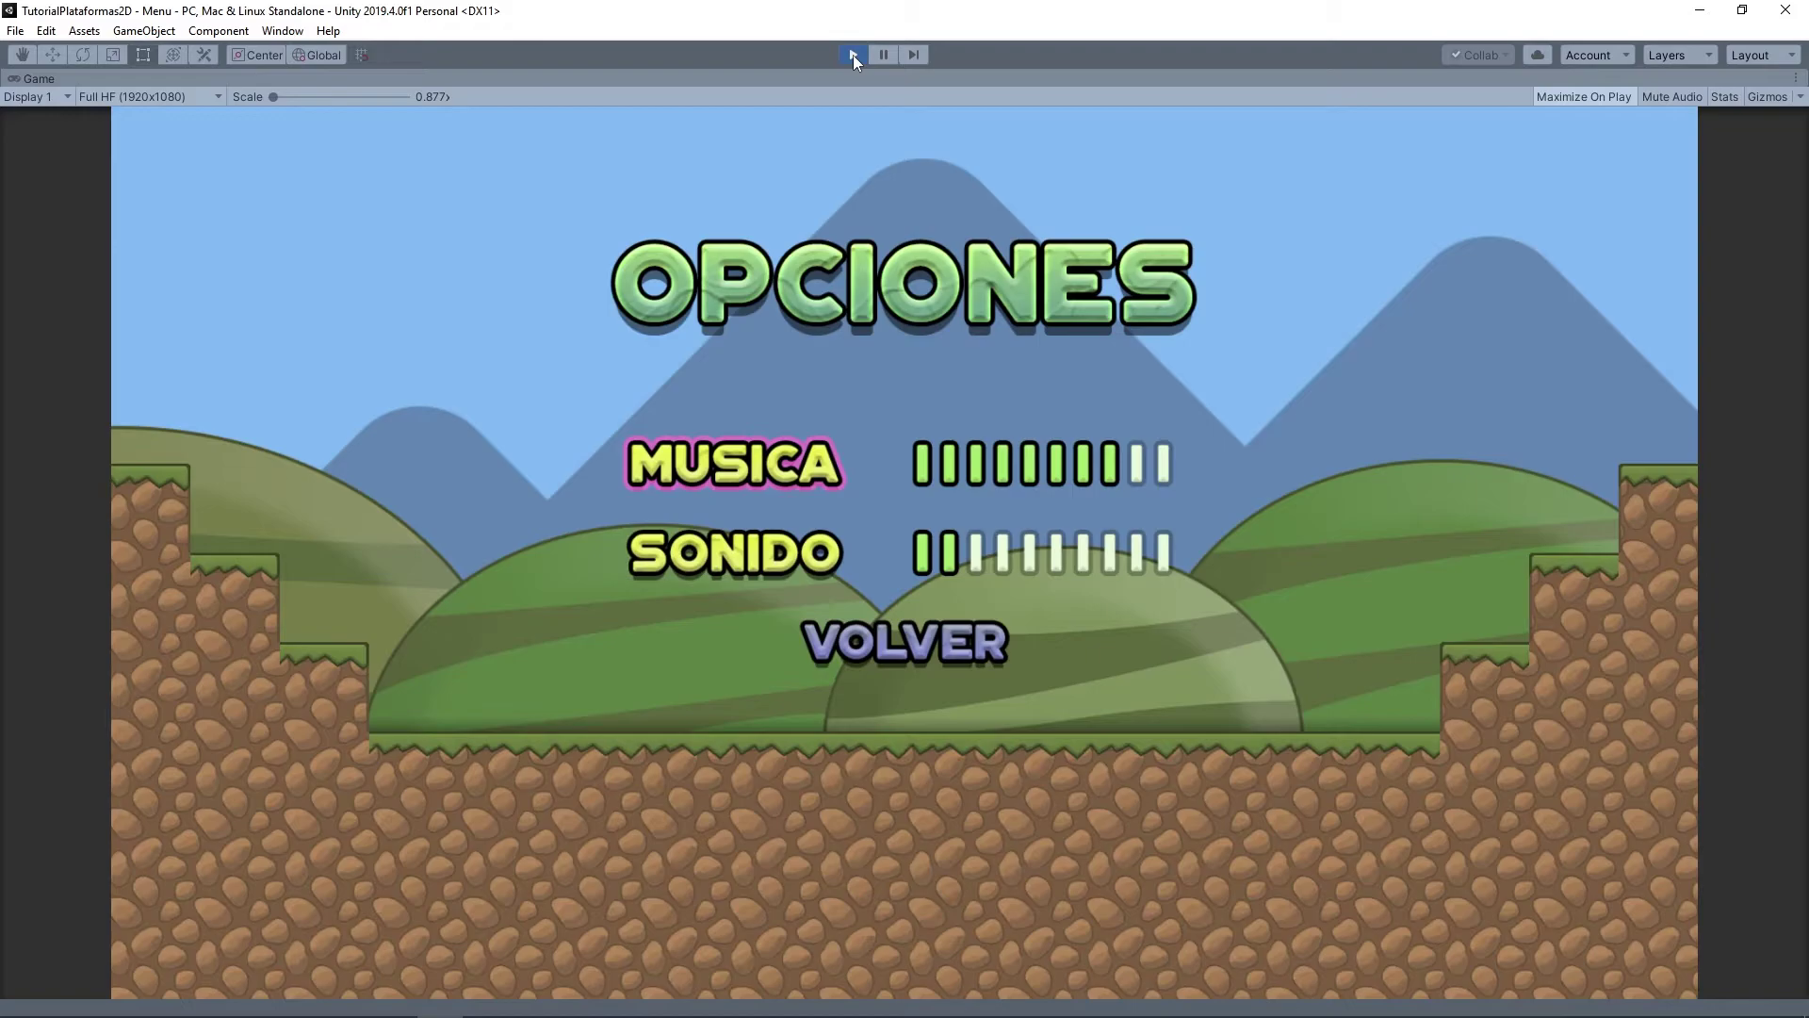
Restart play and reopen OPCIONES to check the volumes were kept, then go back to the menu.
{"action": "left_click", "coordinate": [852, 54]}
{"action": "left_click", "coordinate": [852, 54]}
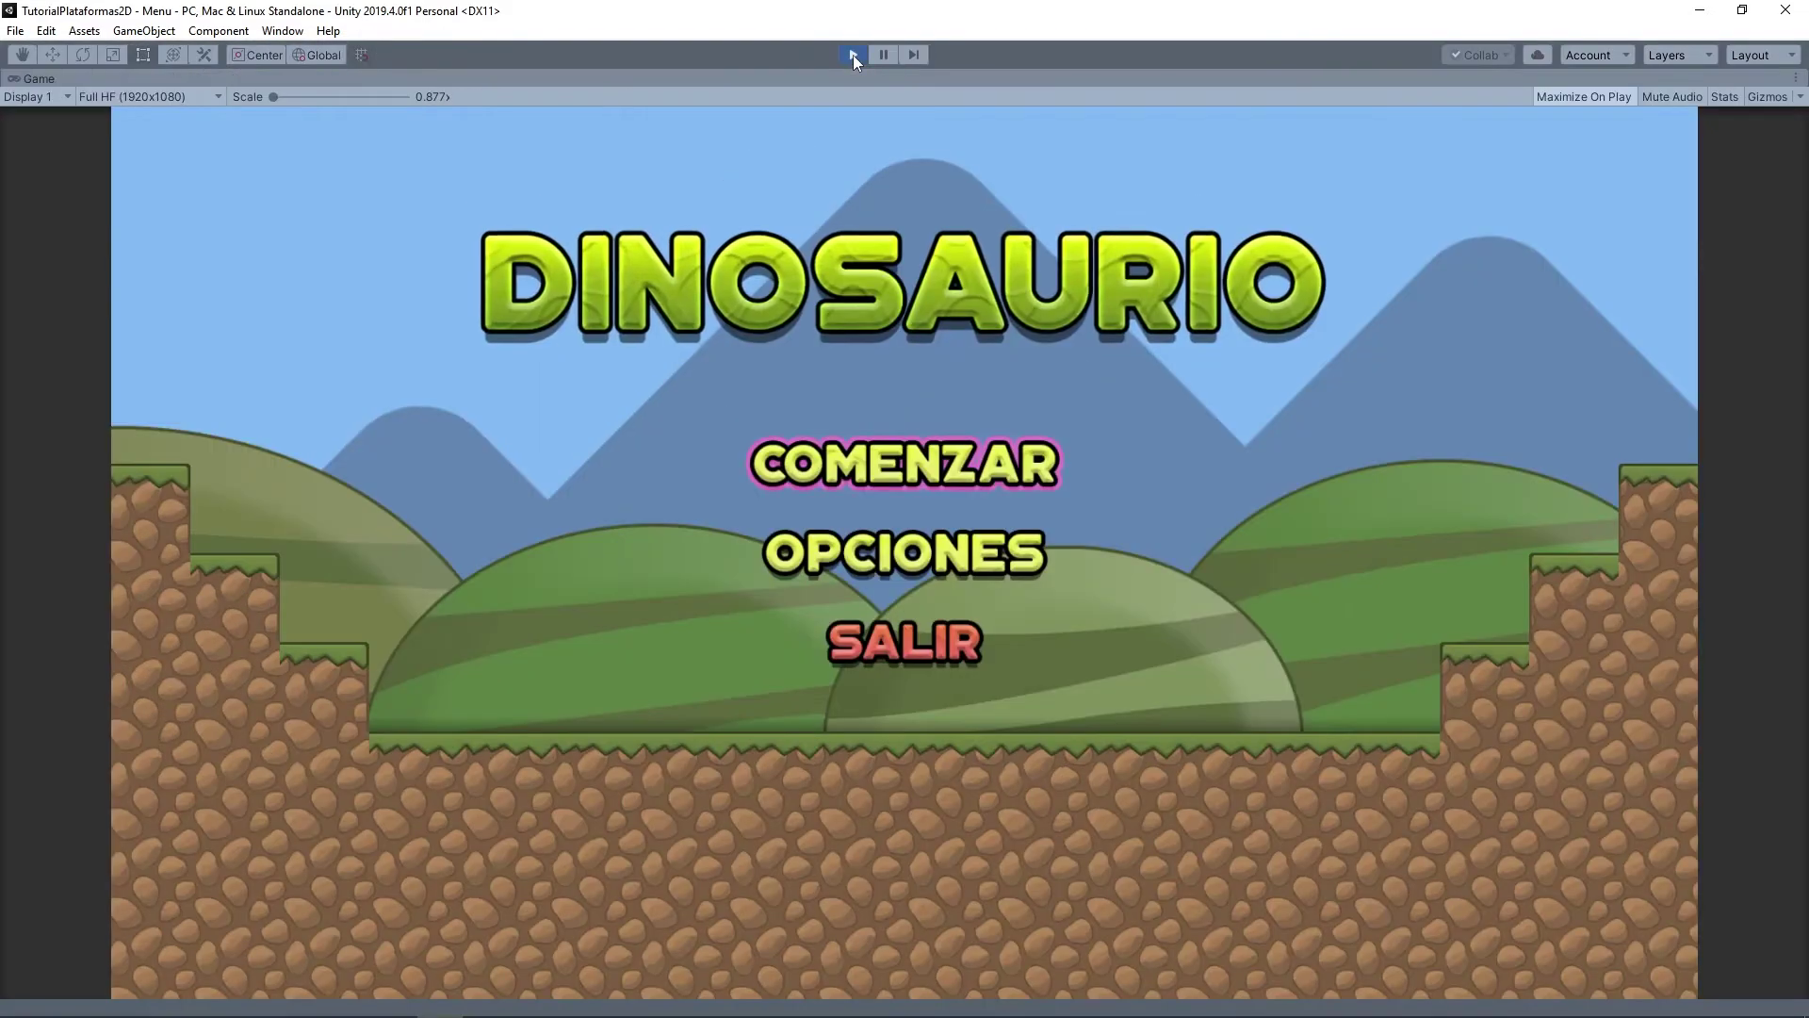
{"action": "key", "text": "Down"}
{"action": "key", "text": "Return"}
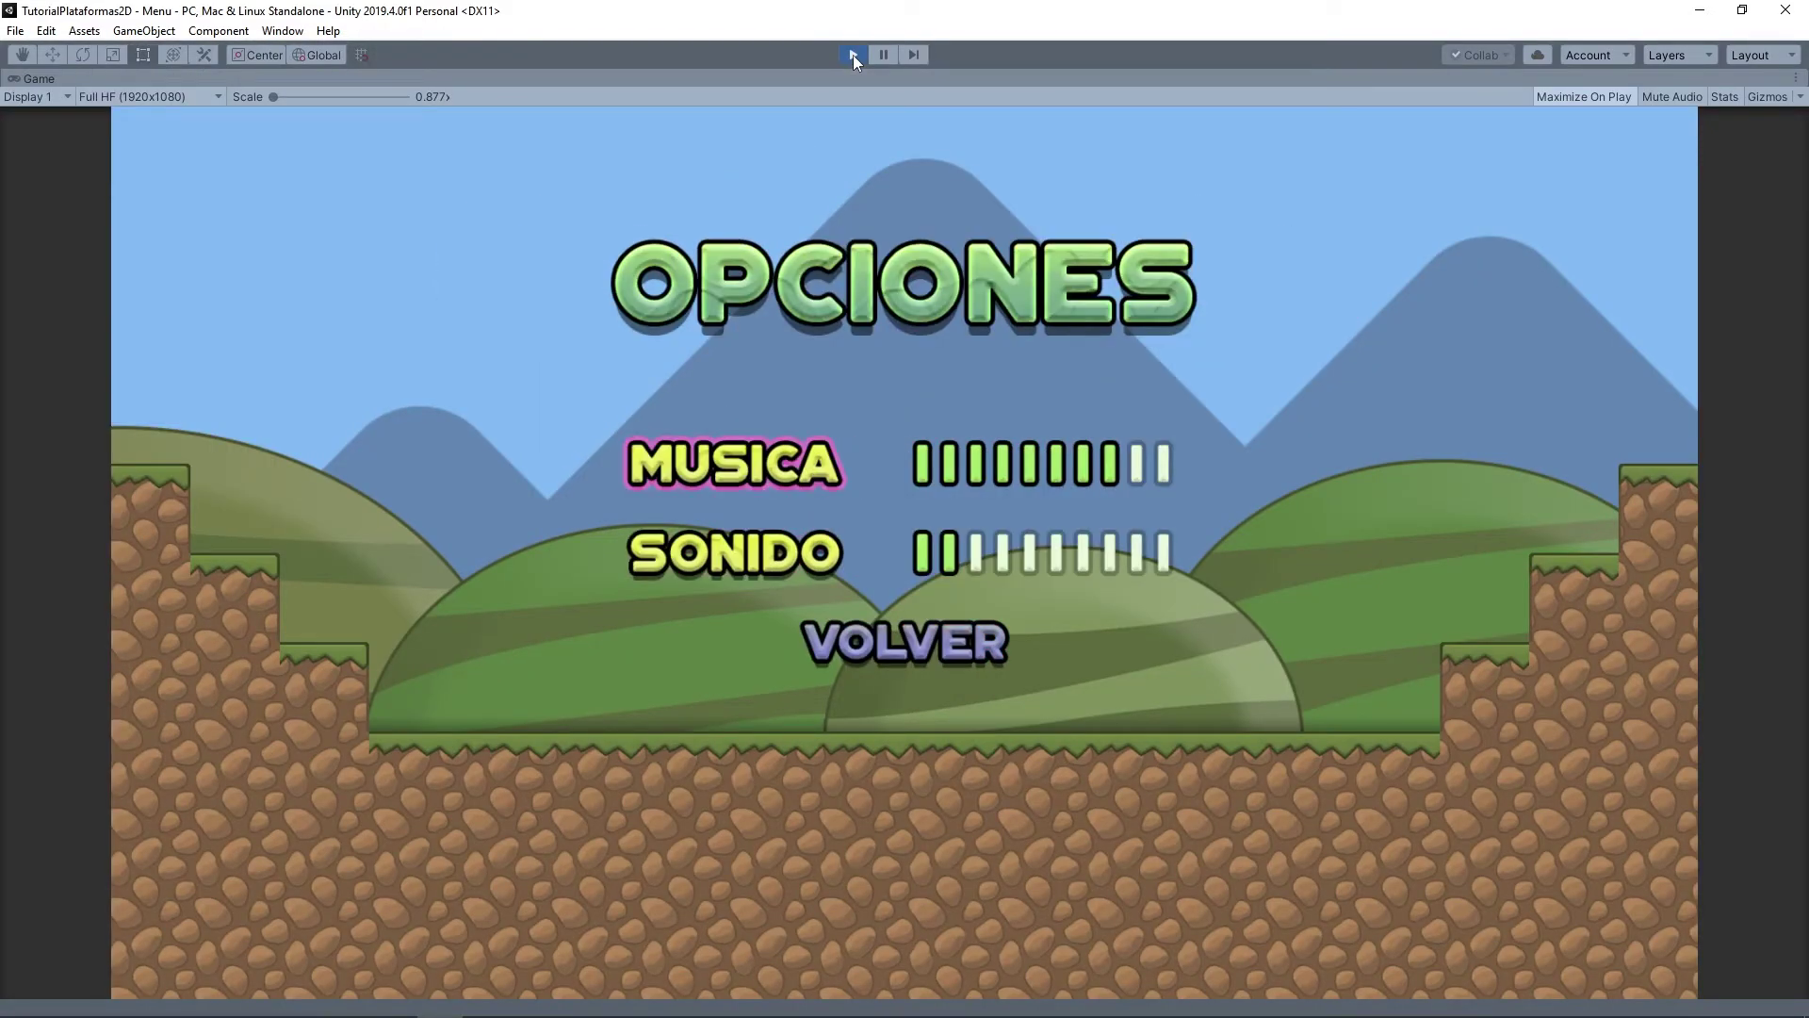
{"action": "key", "text": "Down"}
{"action": "key", "text": "Down"}
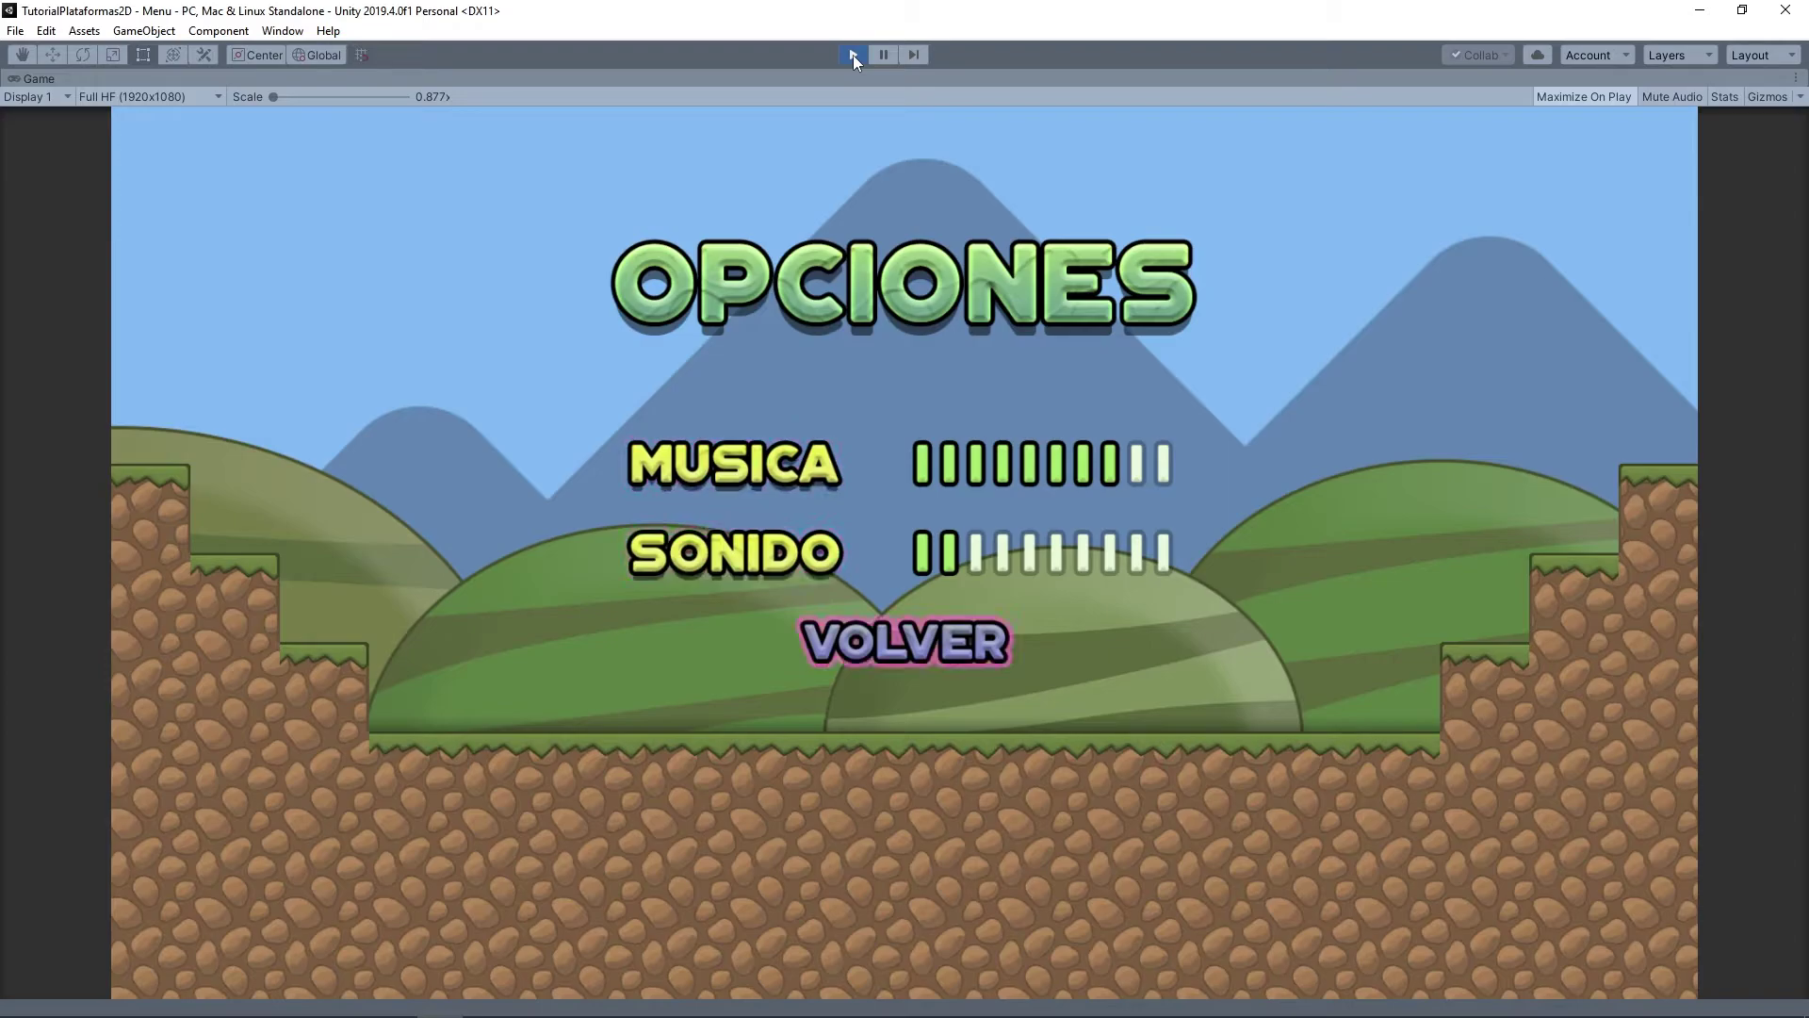
{"action": "key", "text": "Return"}
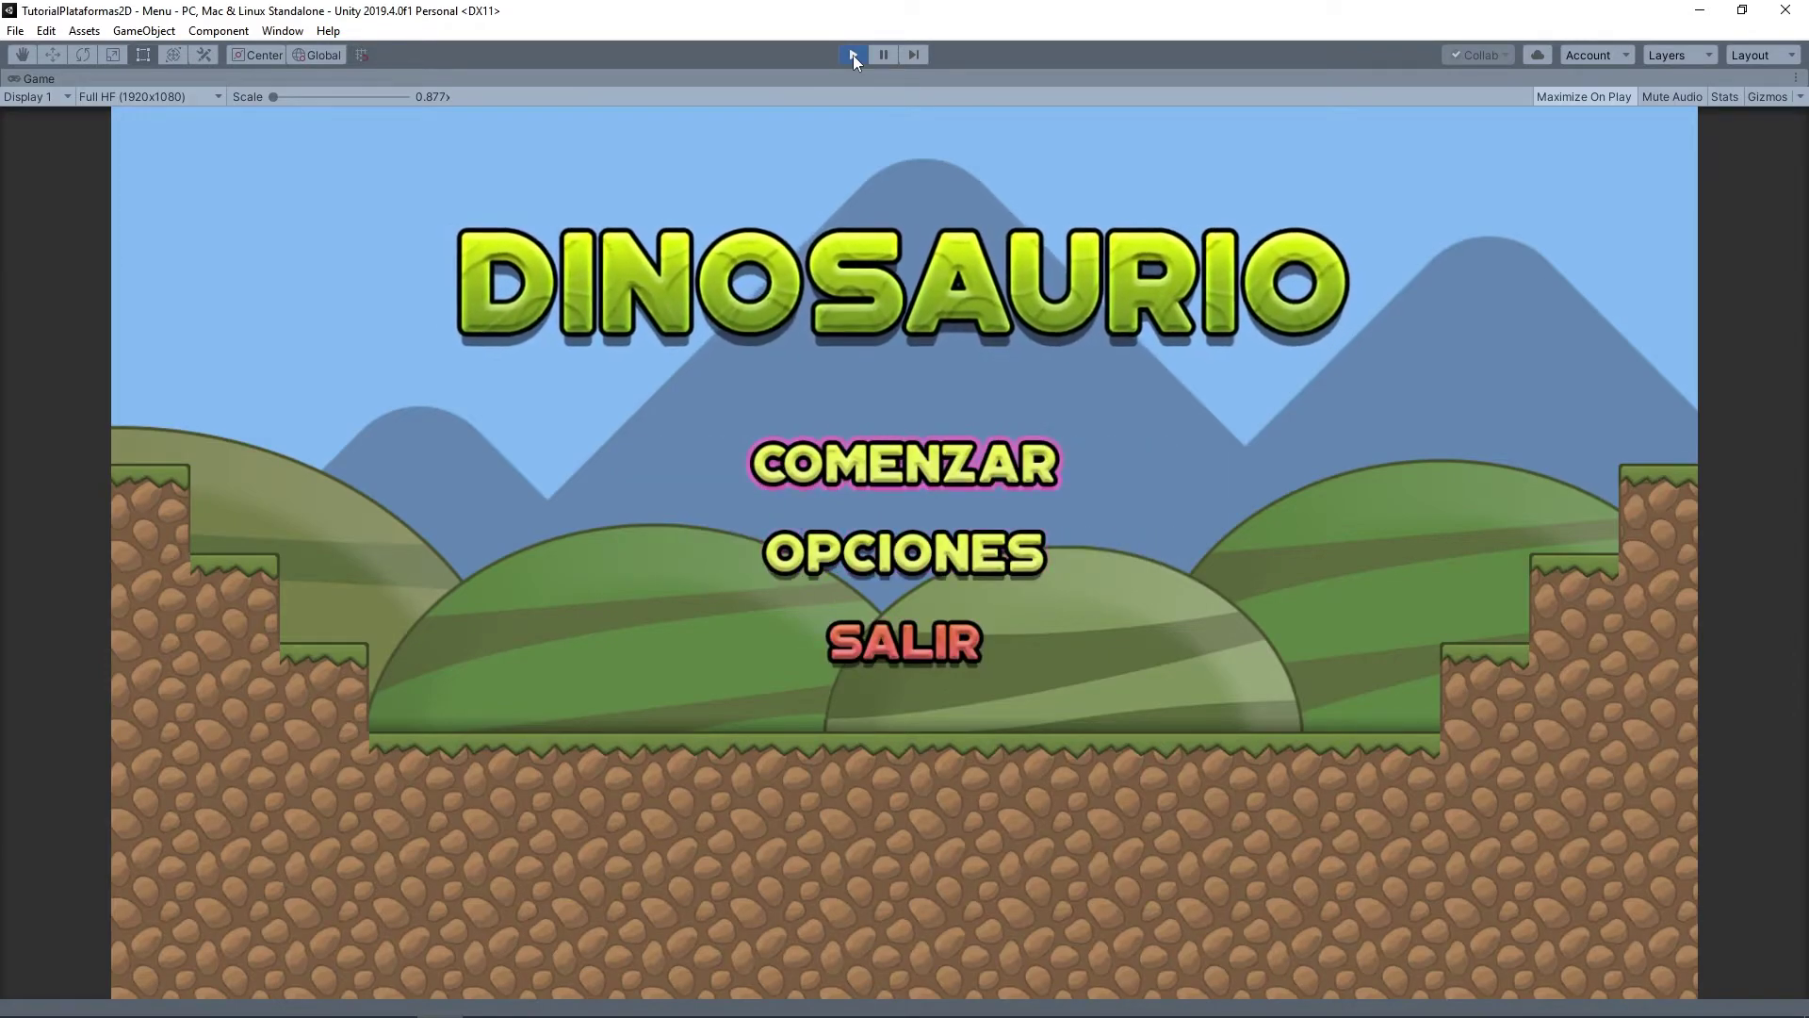
Confirm Nivel1 starts from the menu, stop the game, and open the Nivel1 scene.
{"action": "key", "text": "Return"}
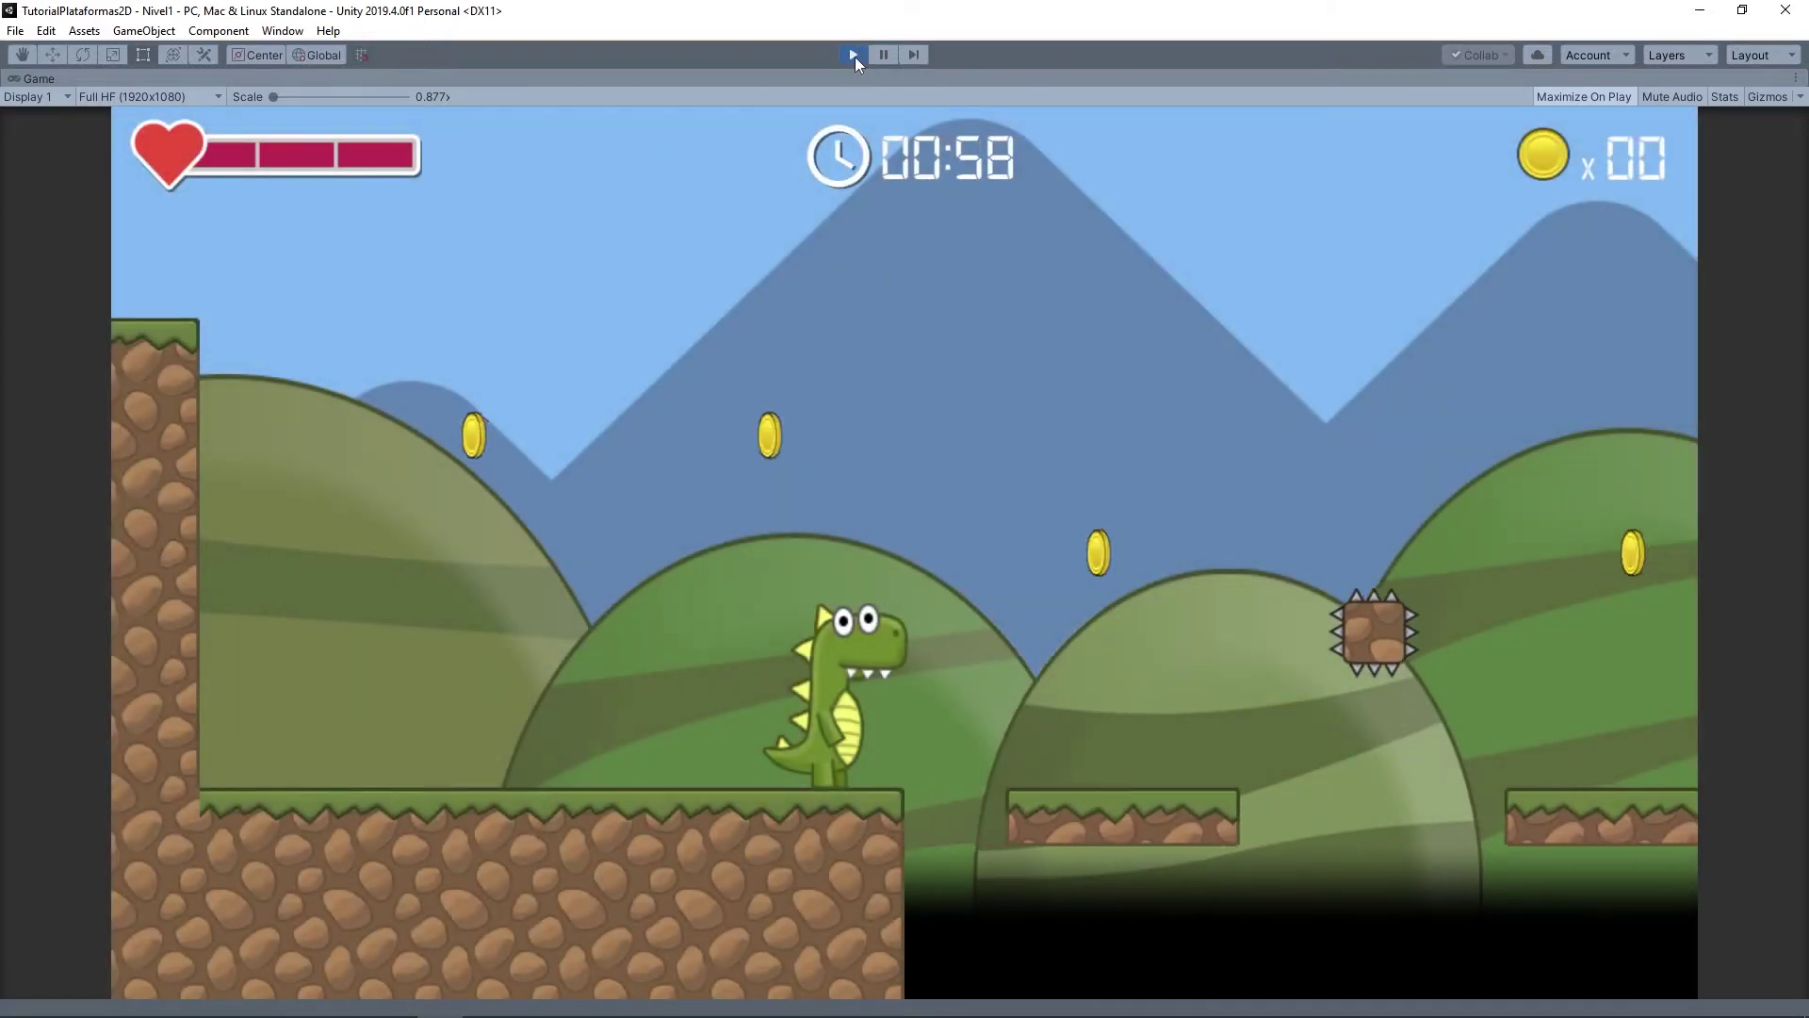
{"action": "left_click", "coordinate": [855, 56]}
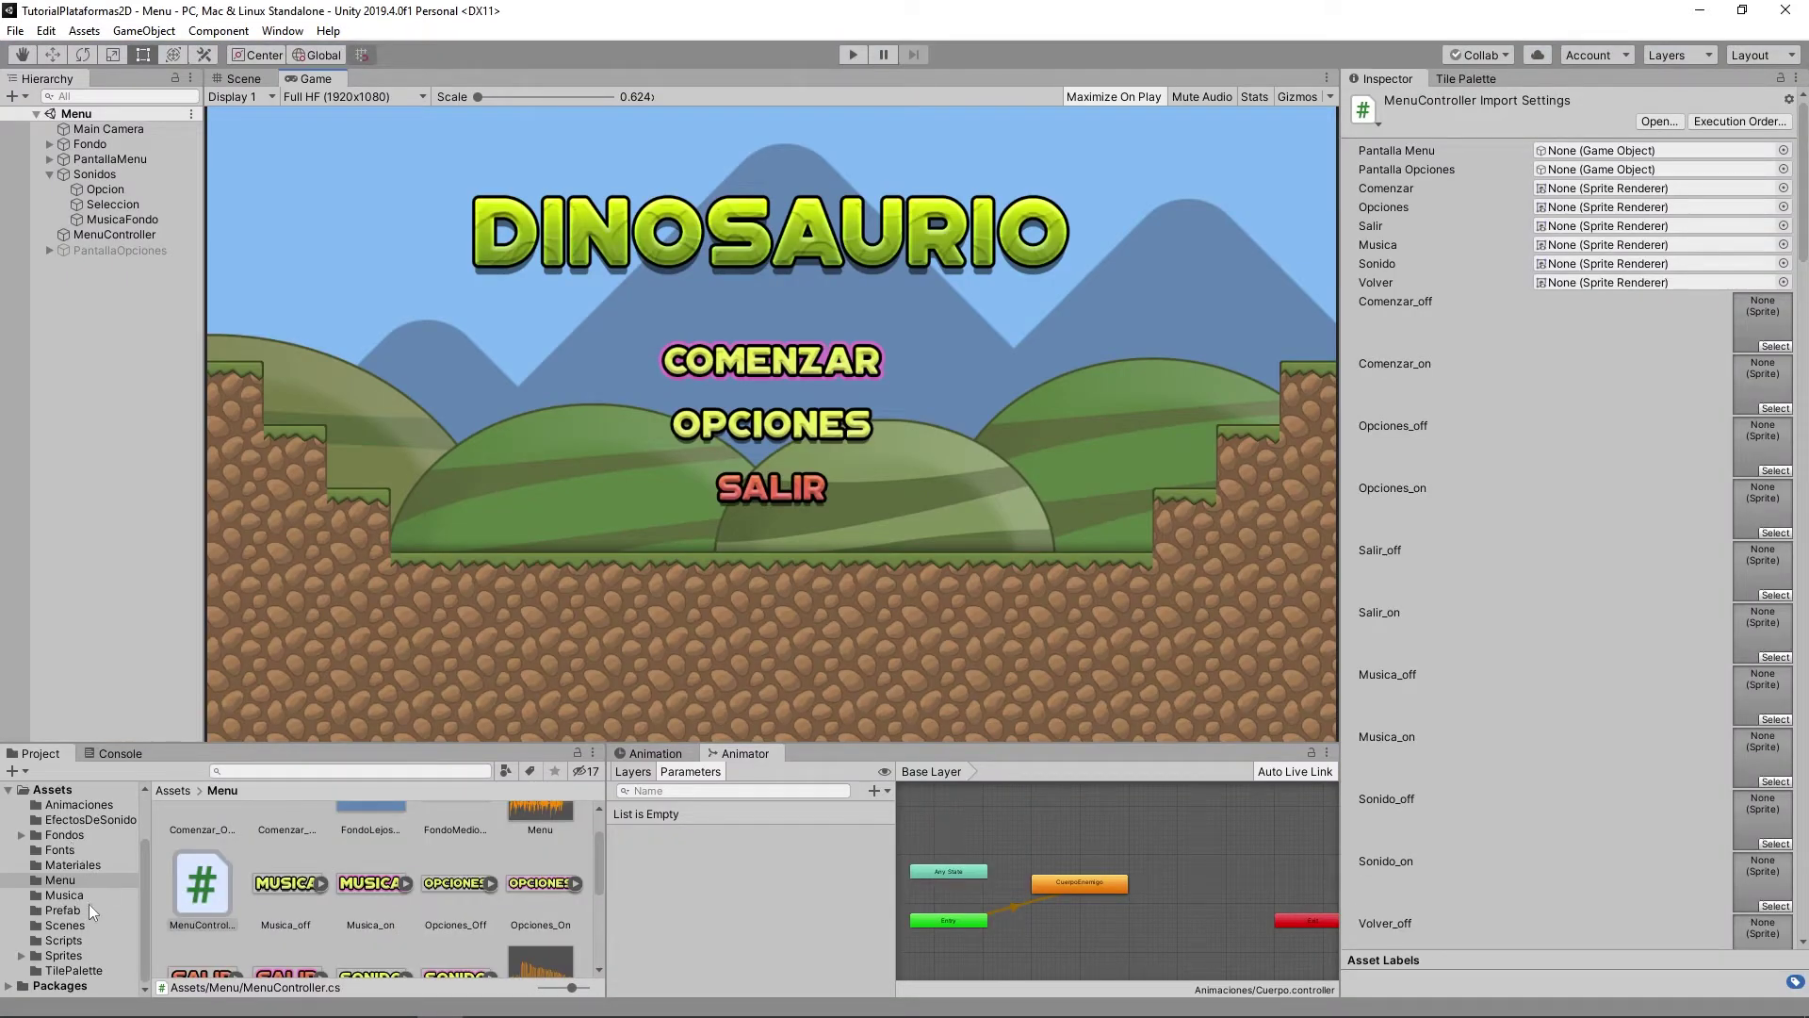
{"action": "left_click", "coordinate": [64, 925]}
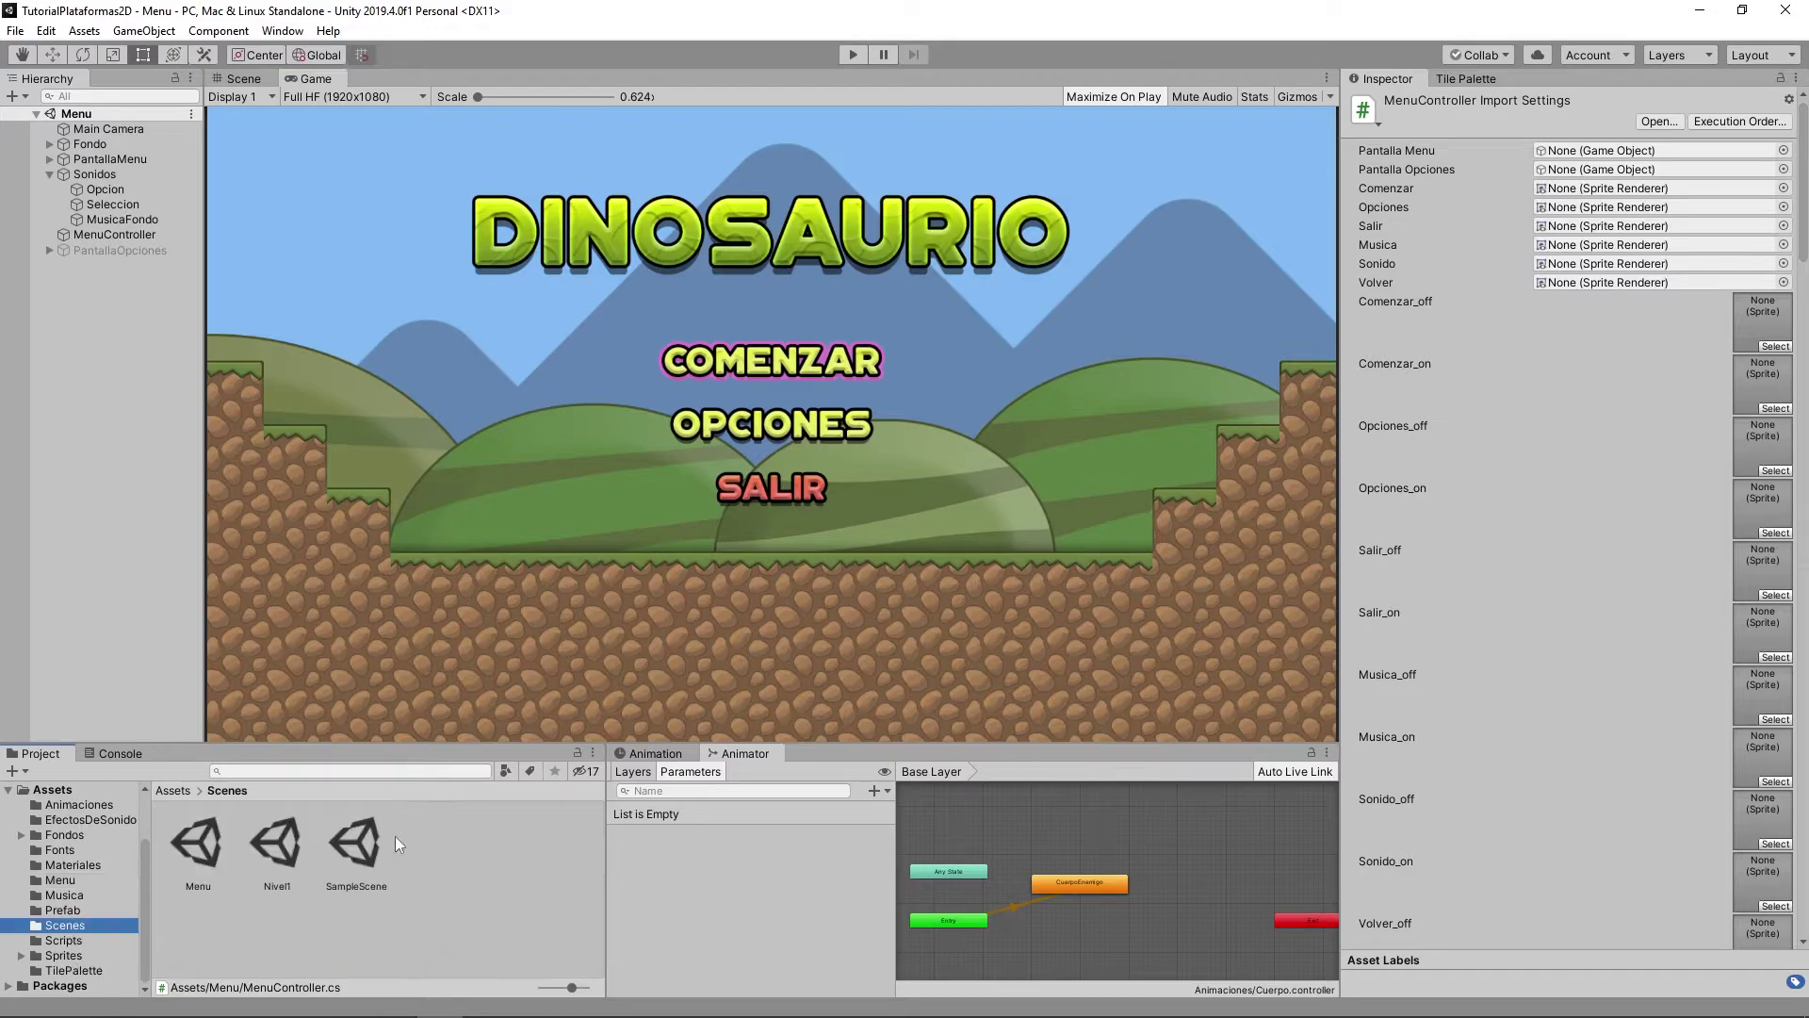
{"action": "double_click", "coordinate": [266, 856]}
Select the GameController script in the Assets/Scripts folder.
{"action": "left_click", "coordinate": [64, 939]}
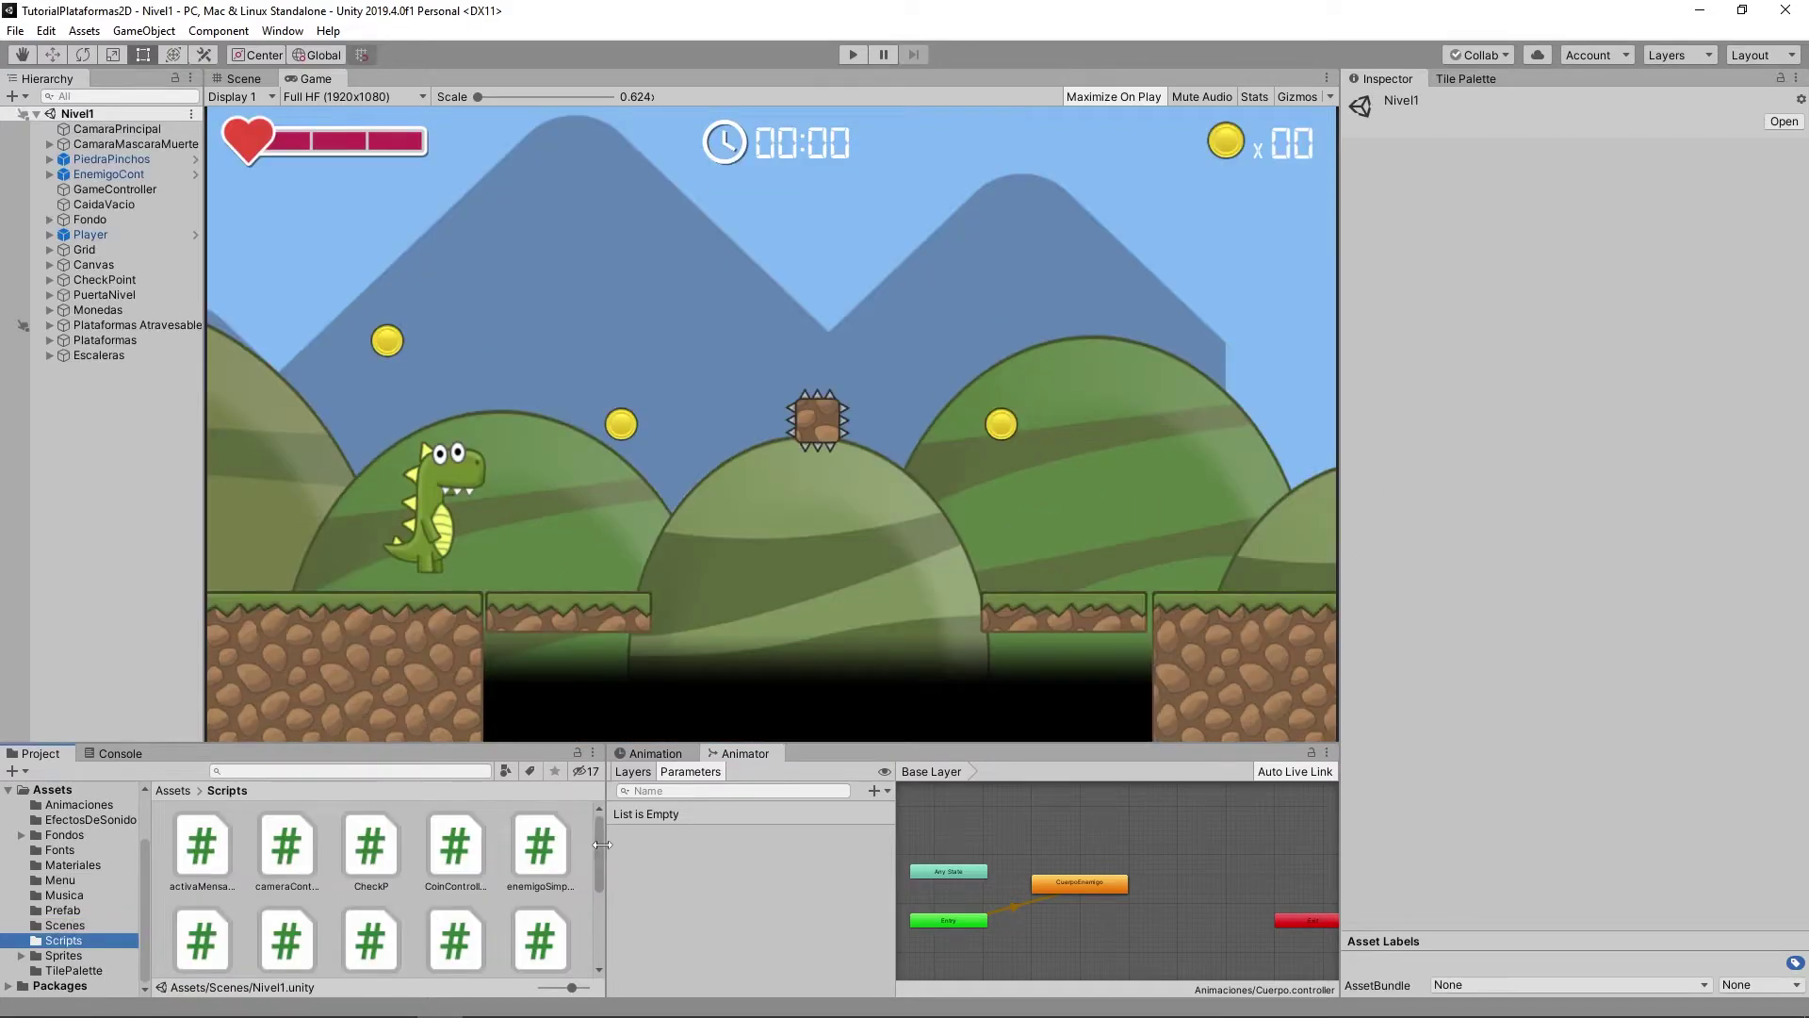
{"action": "left_click_drag", "start_coordinate": [601, 845], "coordinate": [594, 889]}
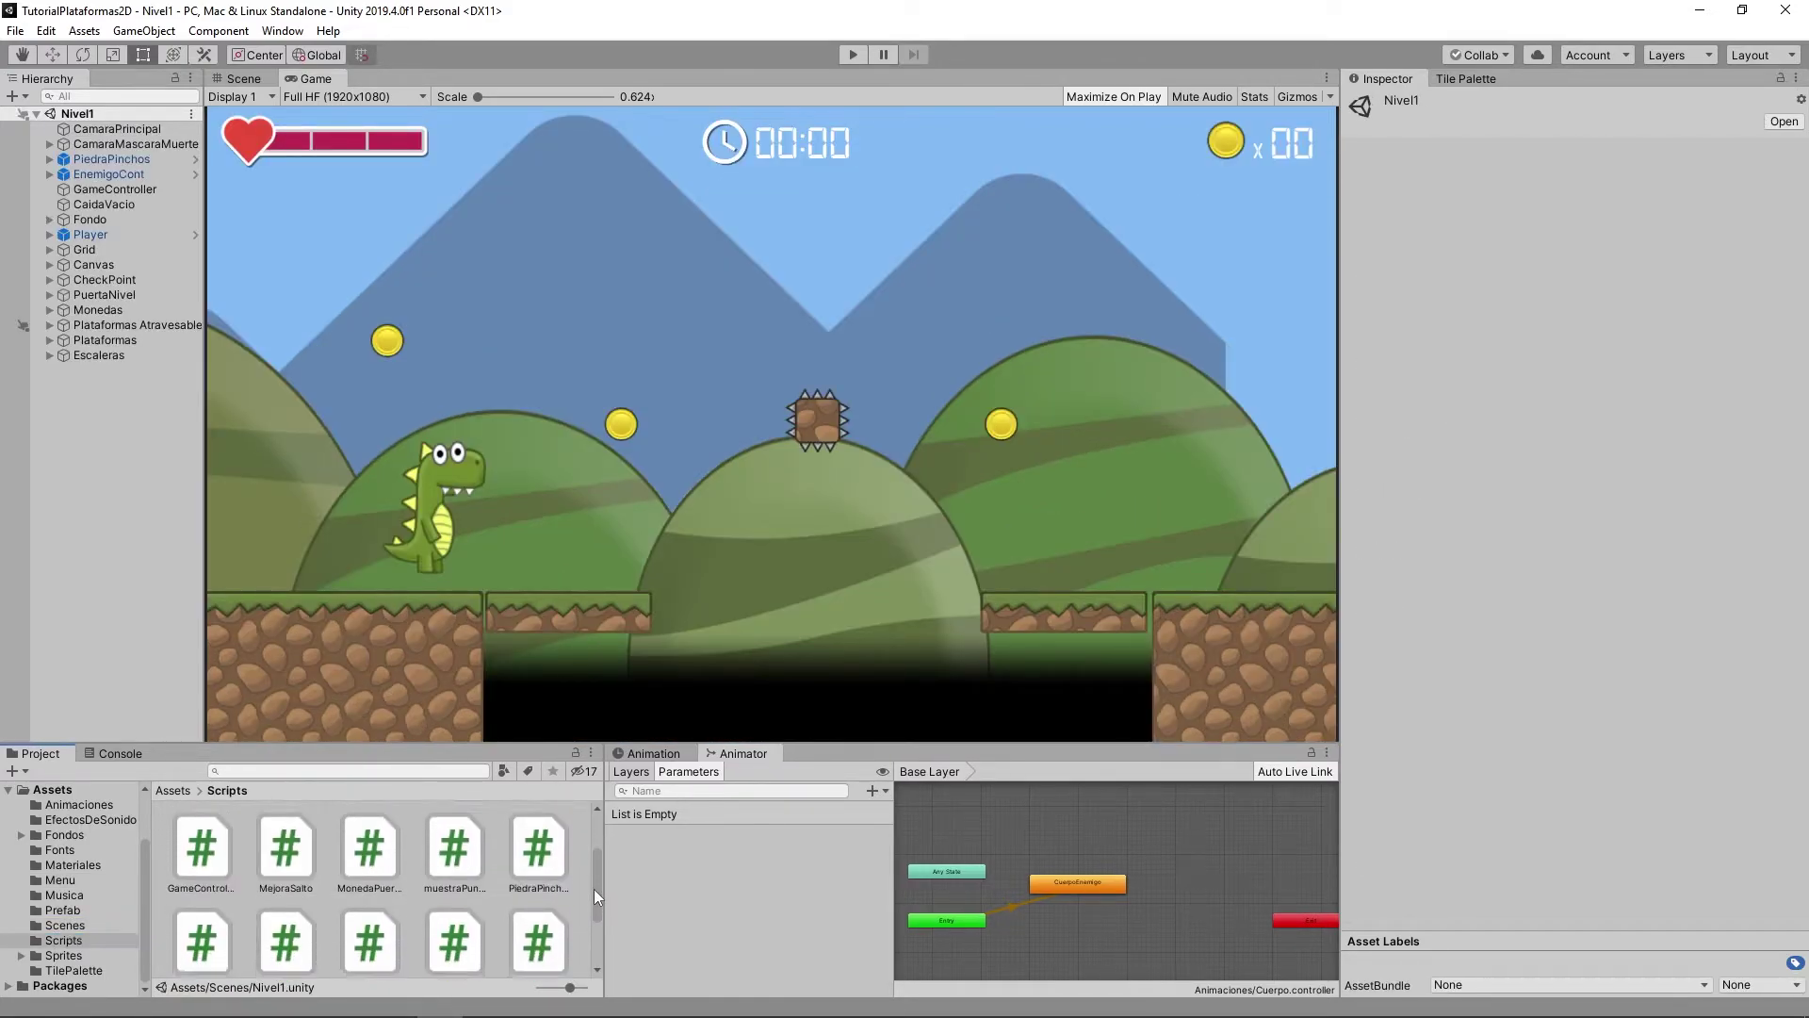
{"action": "left_click", "coordinate": [214, 856]}
Open GameController.cs in Visual Studio and scroll down to its Awake method.
{"action": "double_click", "coordinate": [211, 850]}
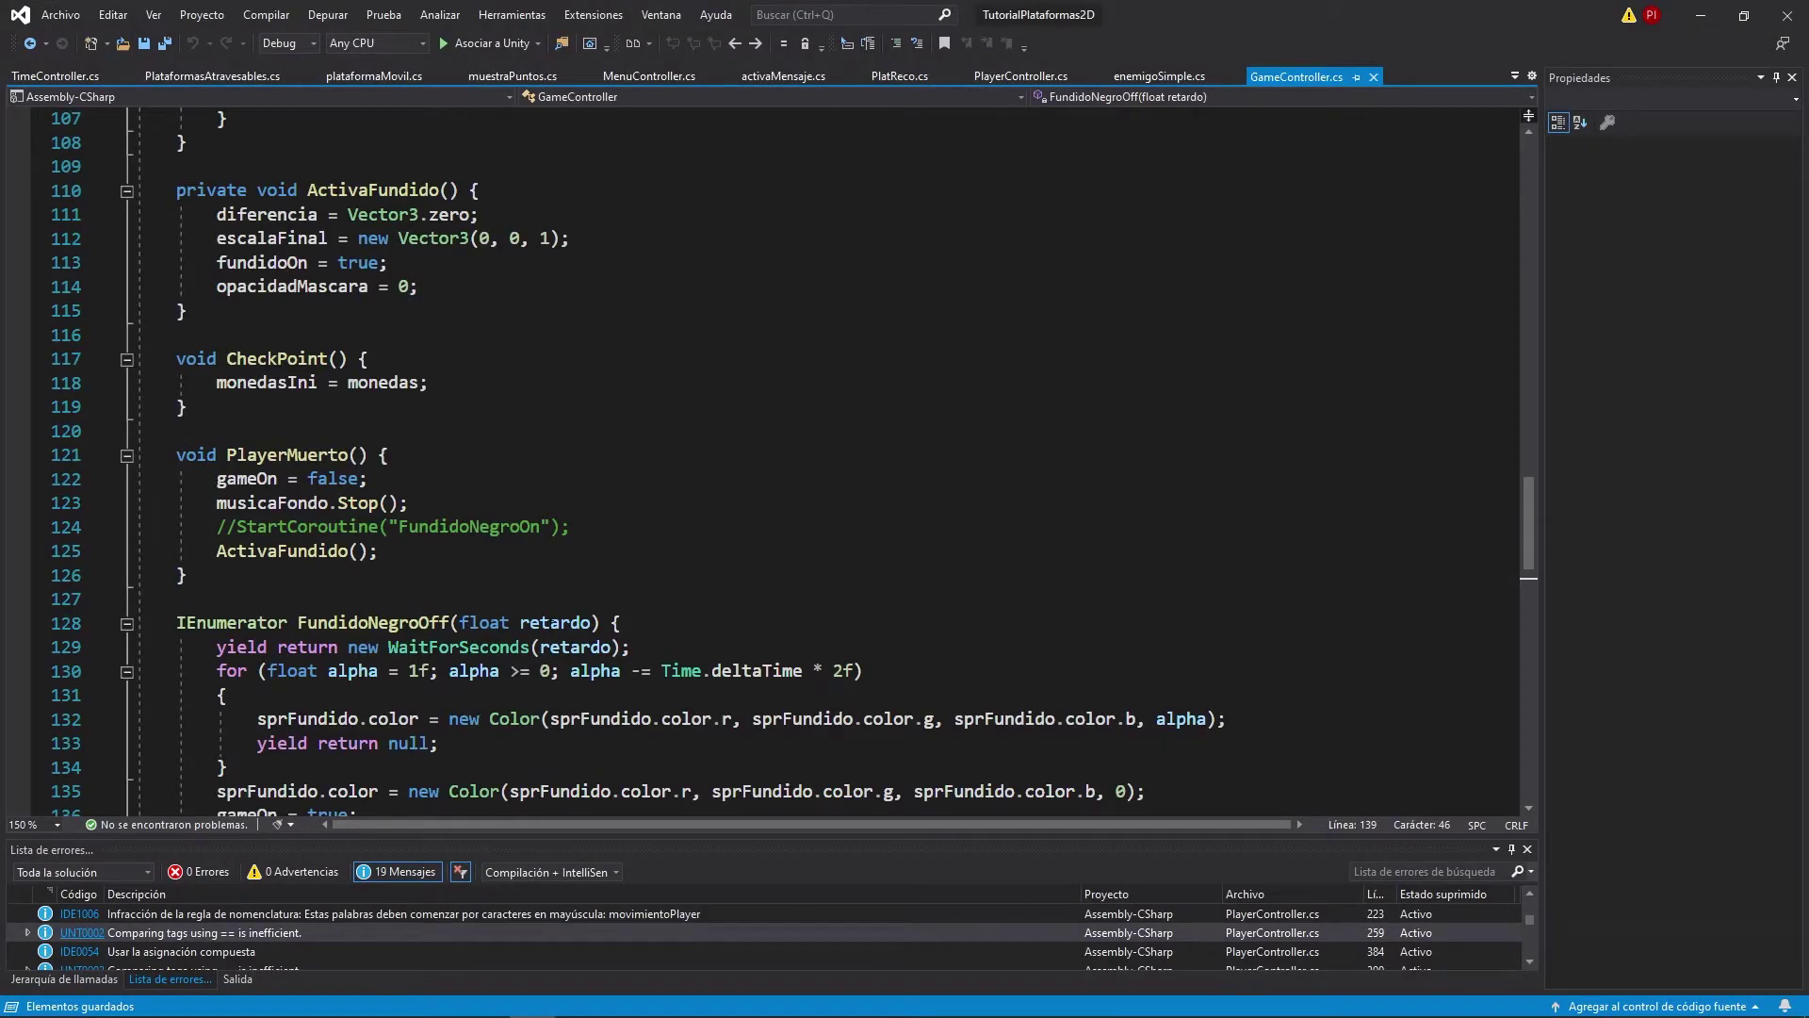
{"action": "left_click_drag", "start_coordinate": [216, 503], "coordinate": [338, 502]}
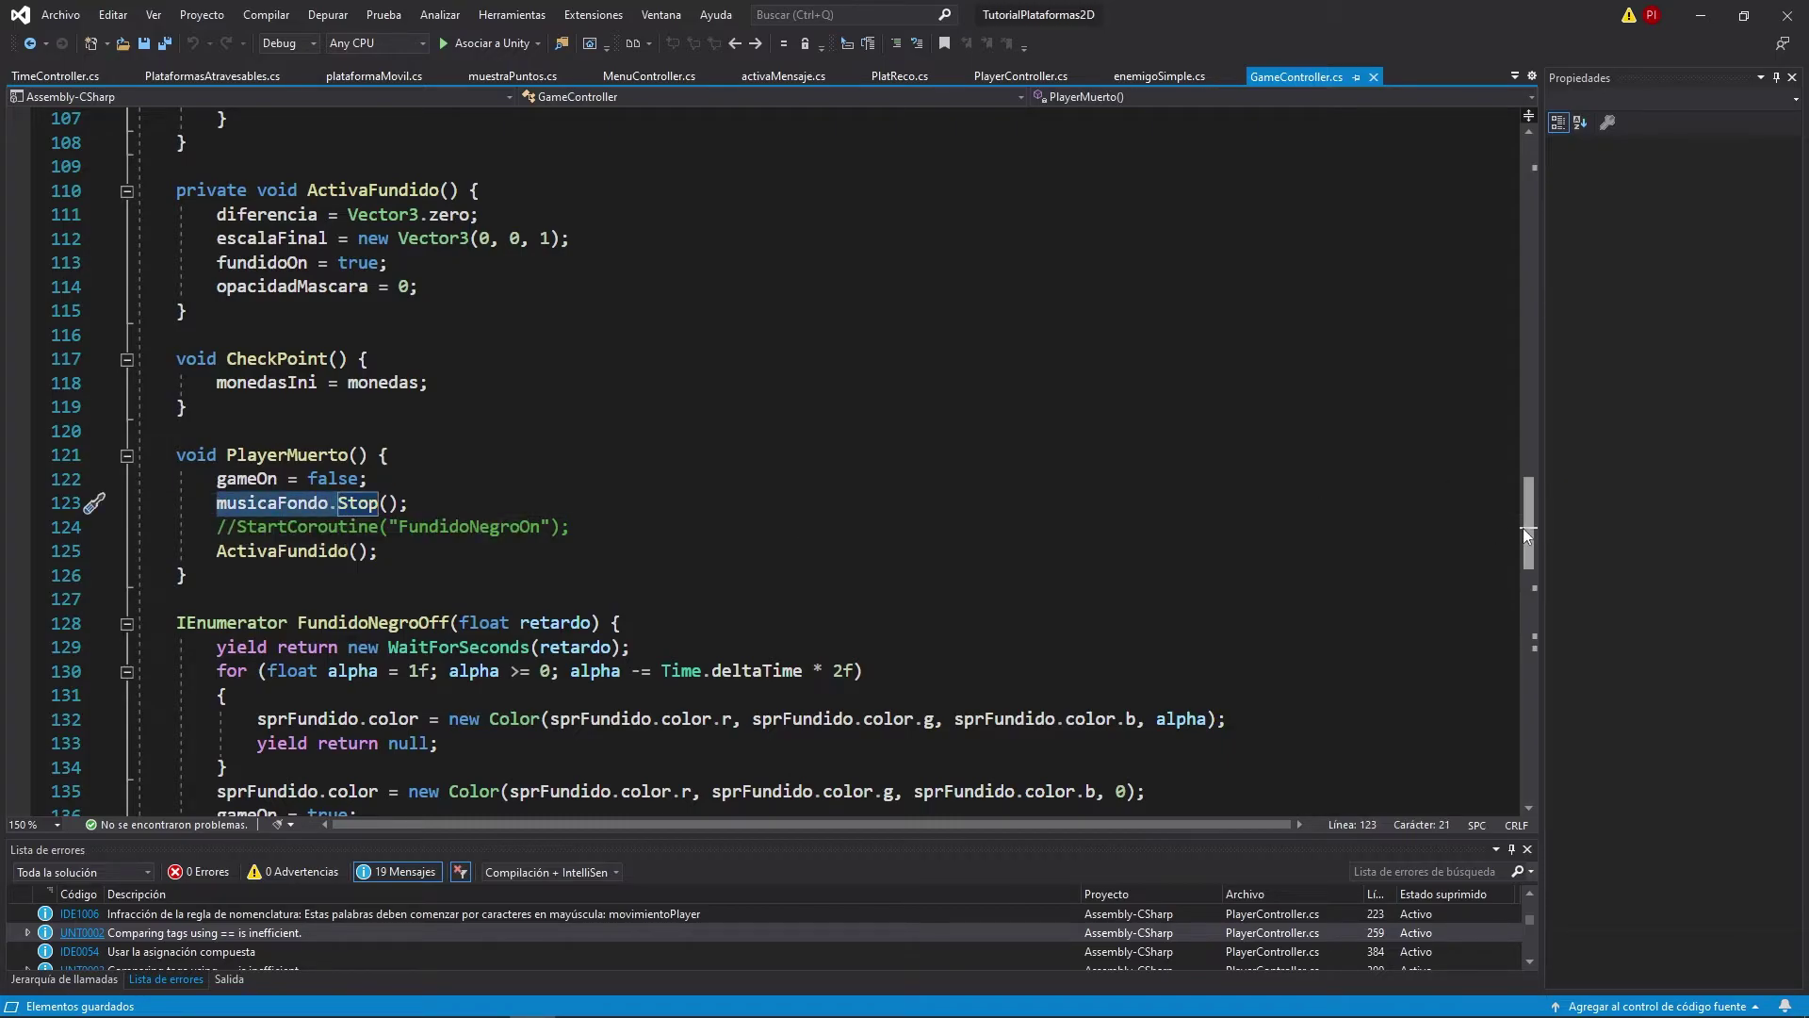
{"action": "left_click_drag", "start_coordinate": [1531, 511], "coordinate": [1531, 241]}
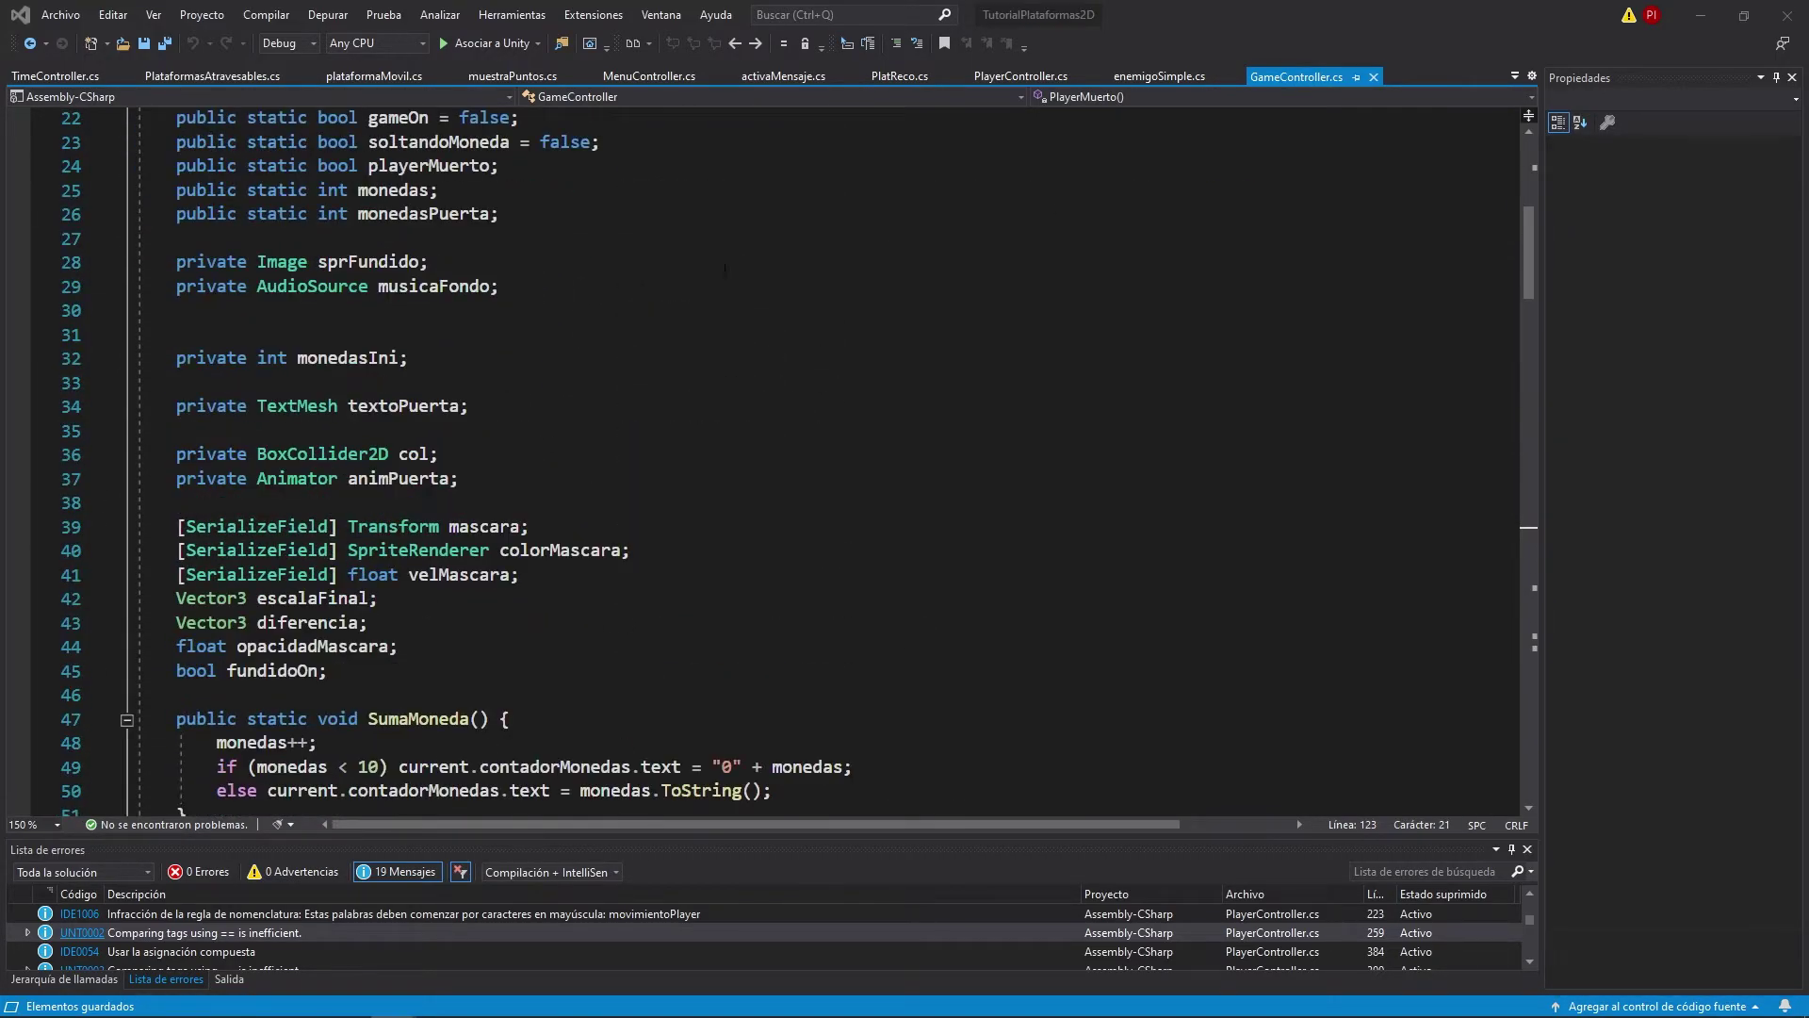
{"action": "scroll", "coordinate": [523, 381], "scroll_direction": "down", "scroll_amount": 3}
{"action": "scroll", "coordinate": [498, 387], "scroll_direction": "down", "scroll_amount": 4}
{"action": "scroll", "coordinate": [497, 387], "scroll_direction": "down", "scroll_amount": 5}
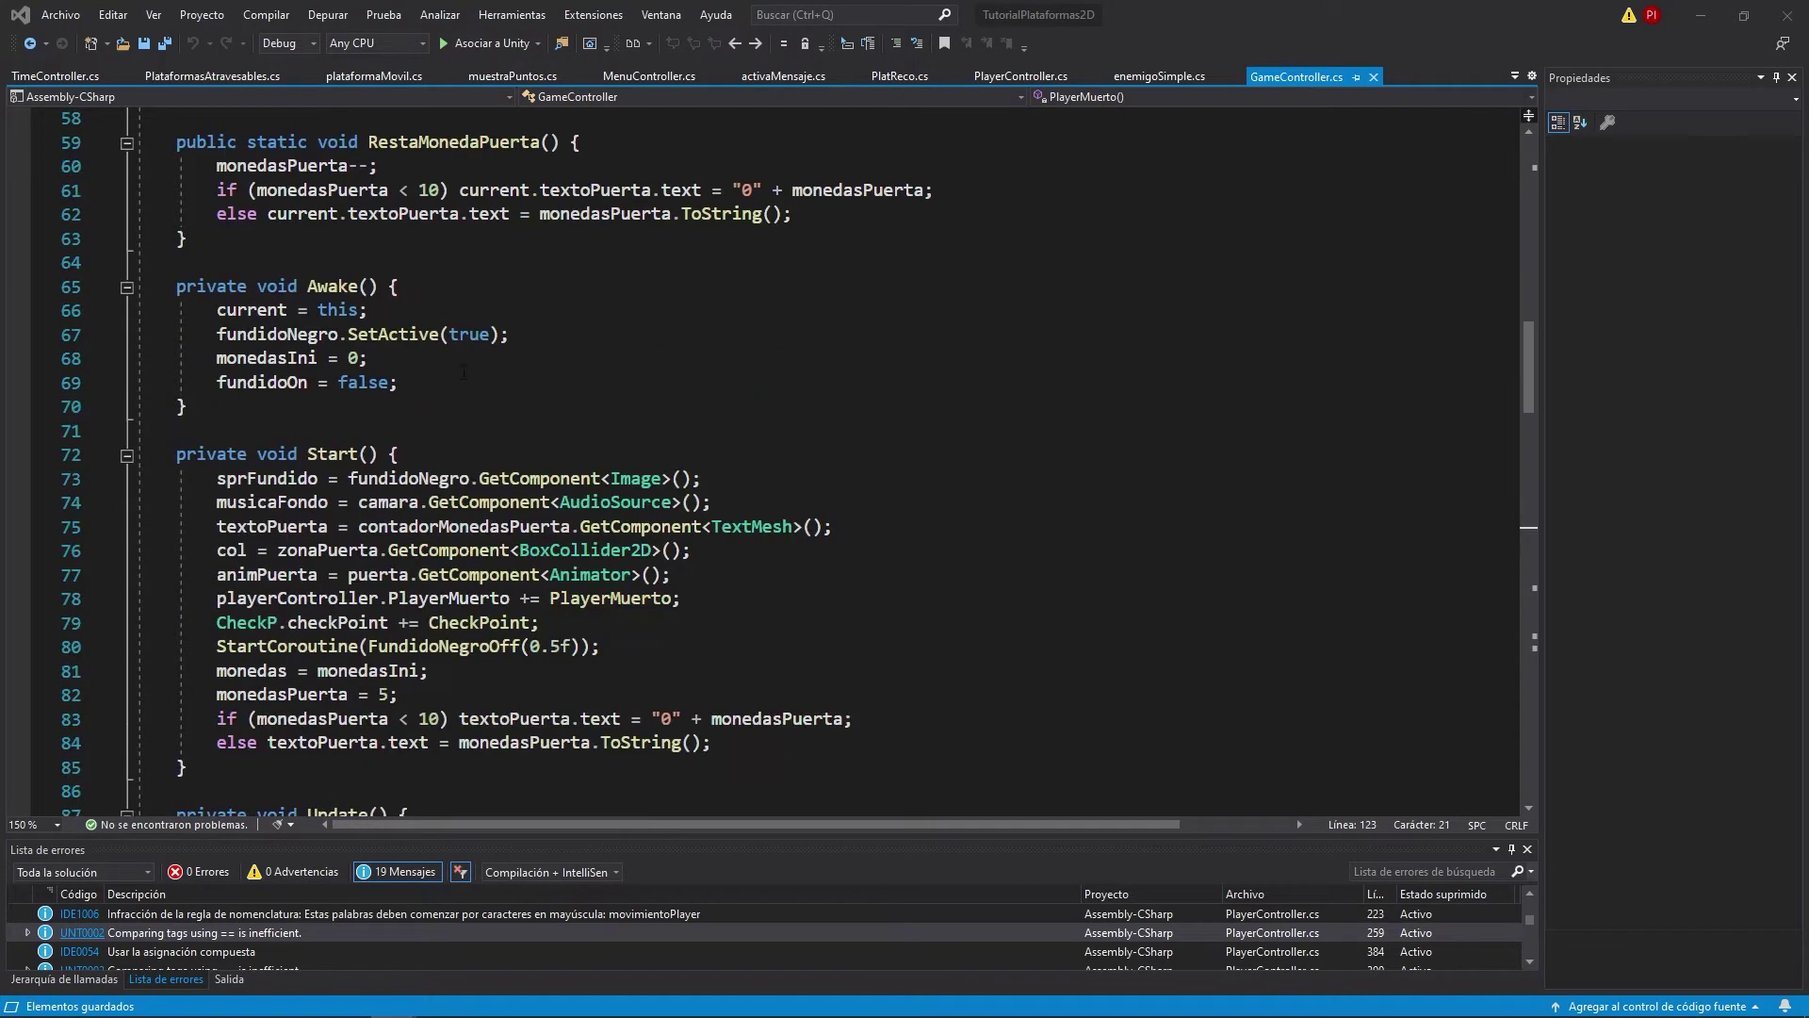
Add a LeerPreferencias(); call as Awake's first line and bring up its Quick Actions fixes.
{"action": "left_click", "coordinate": [419, 290]}
{"action": "key", "text": "Return"}
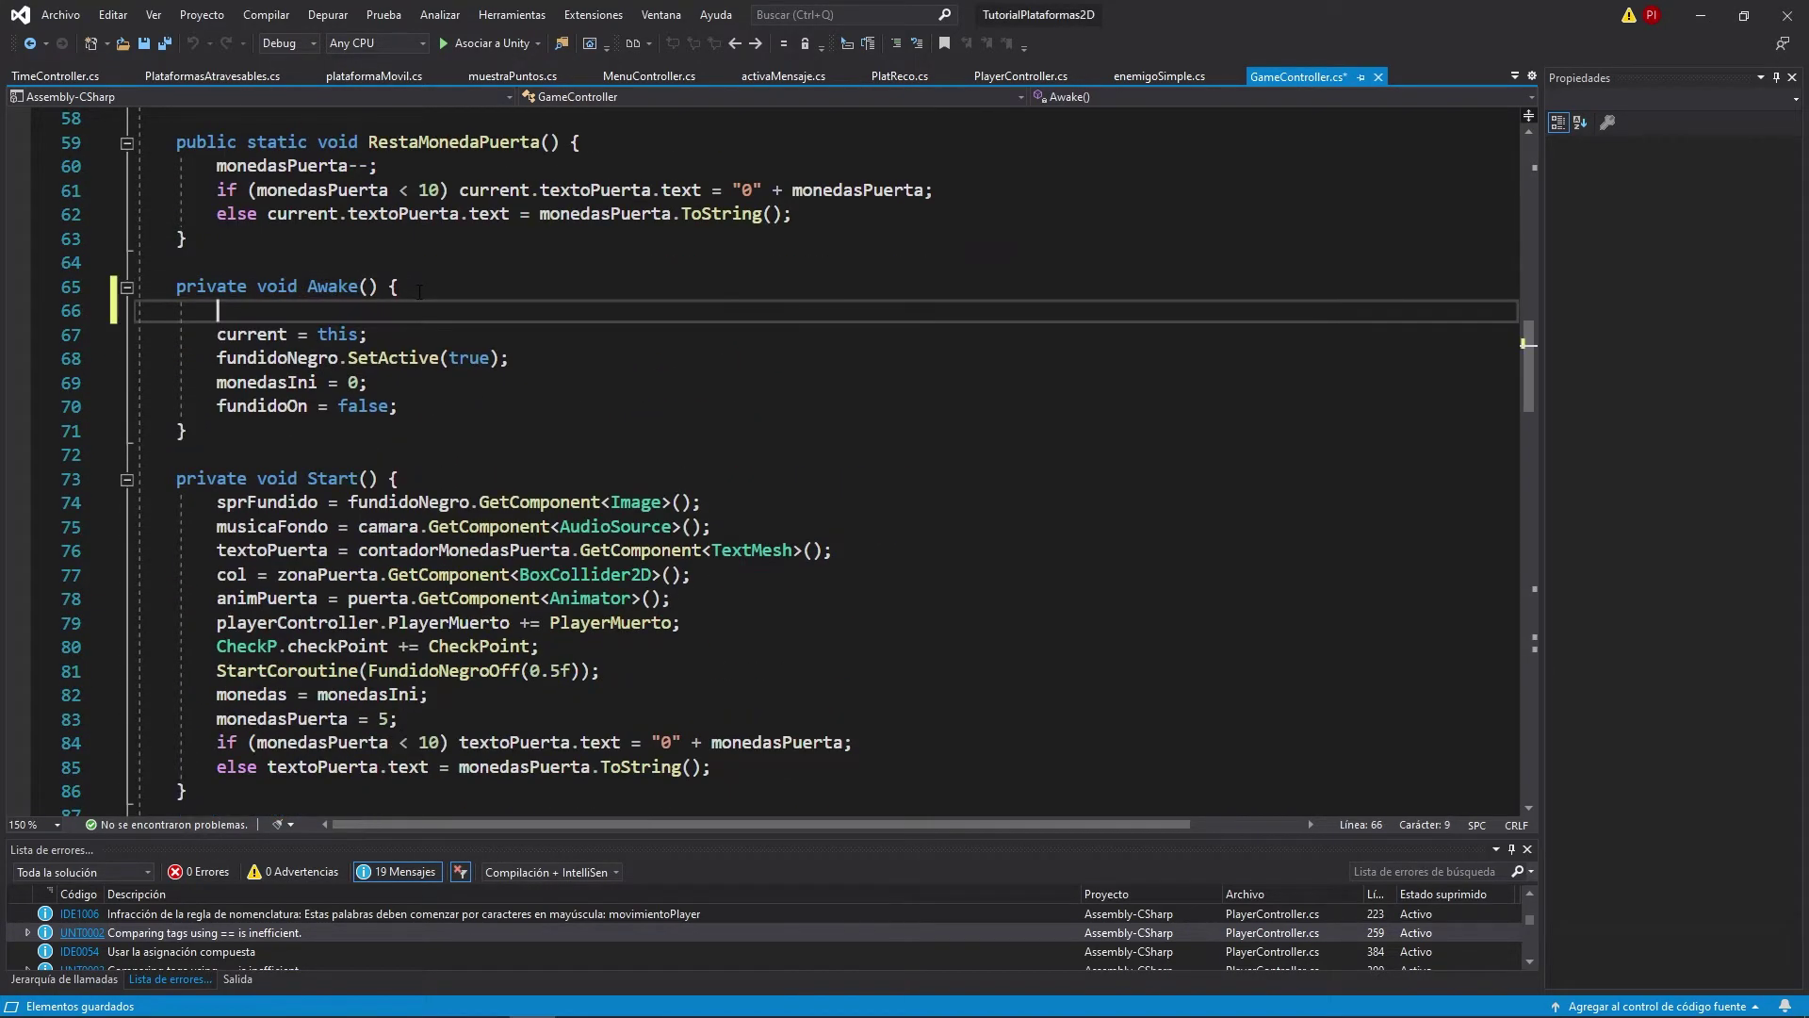
{"action": "type", "text": "LeerPreferencias"}
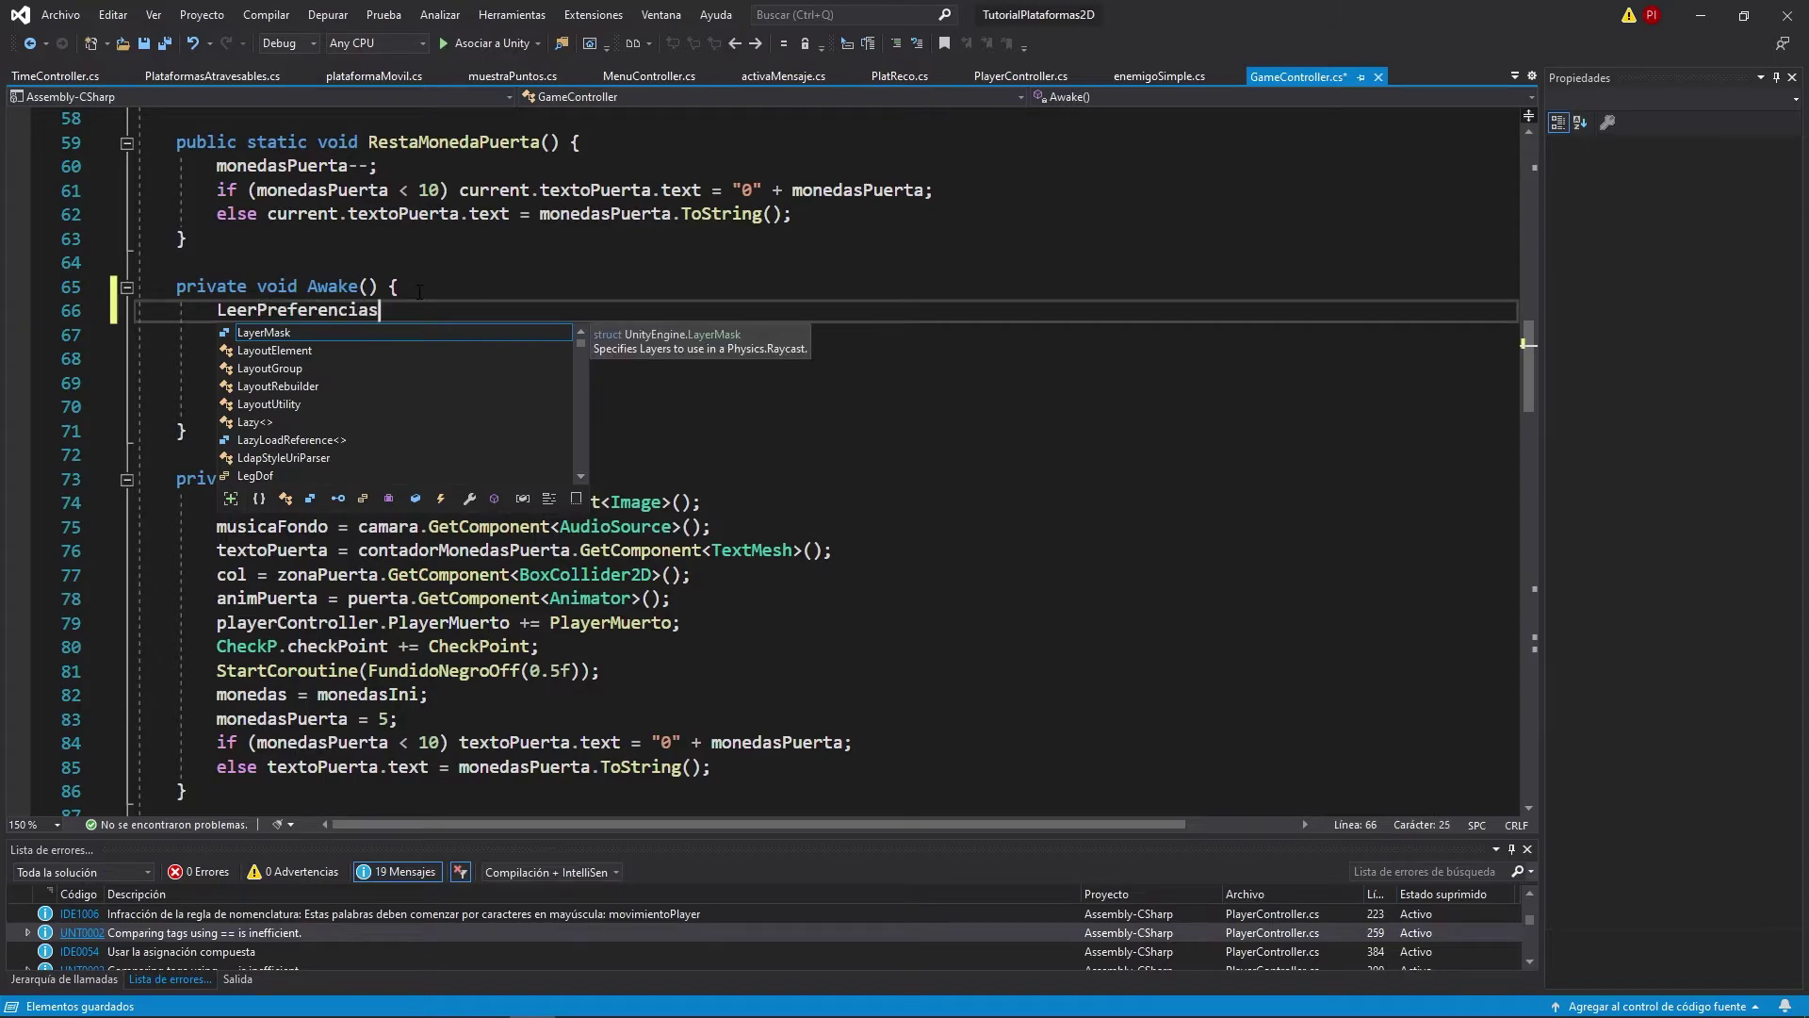
{"action": "type", "text": "();"}
{"action": "key", "text": "Down"}
{"action": "key", "text": "Down"}
{"action": "key", "text": "Down"}
{"action": "key", "text": "Down"}
{"action": "key", "text": "Down"}
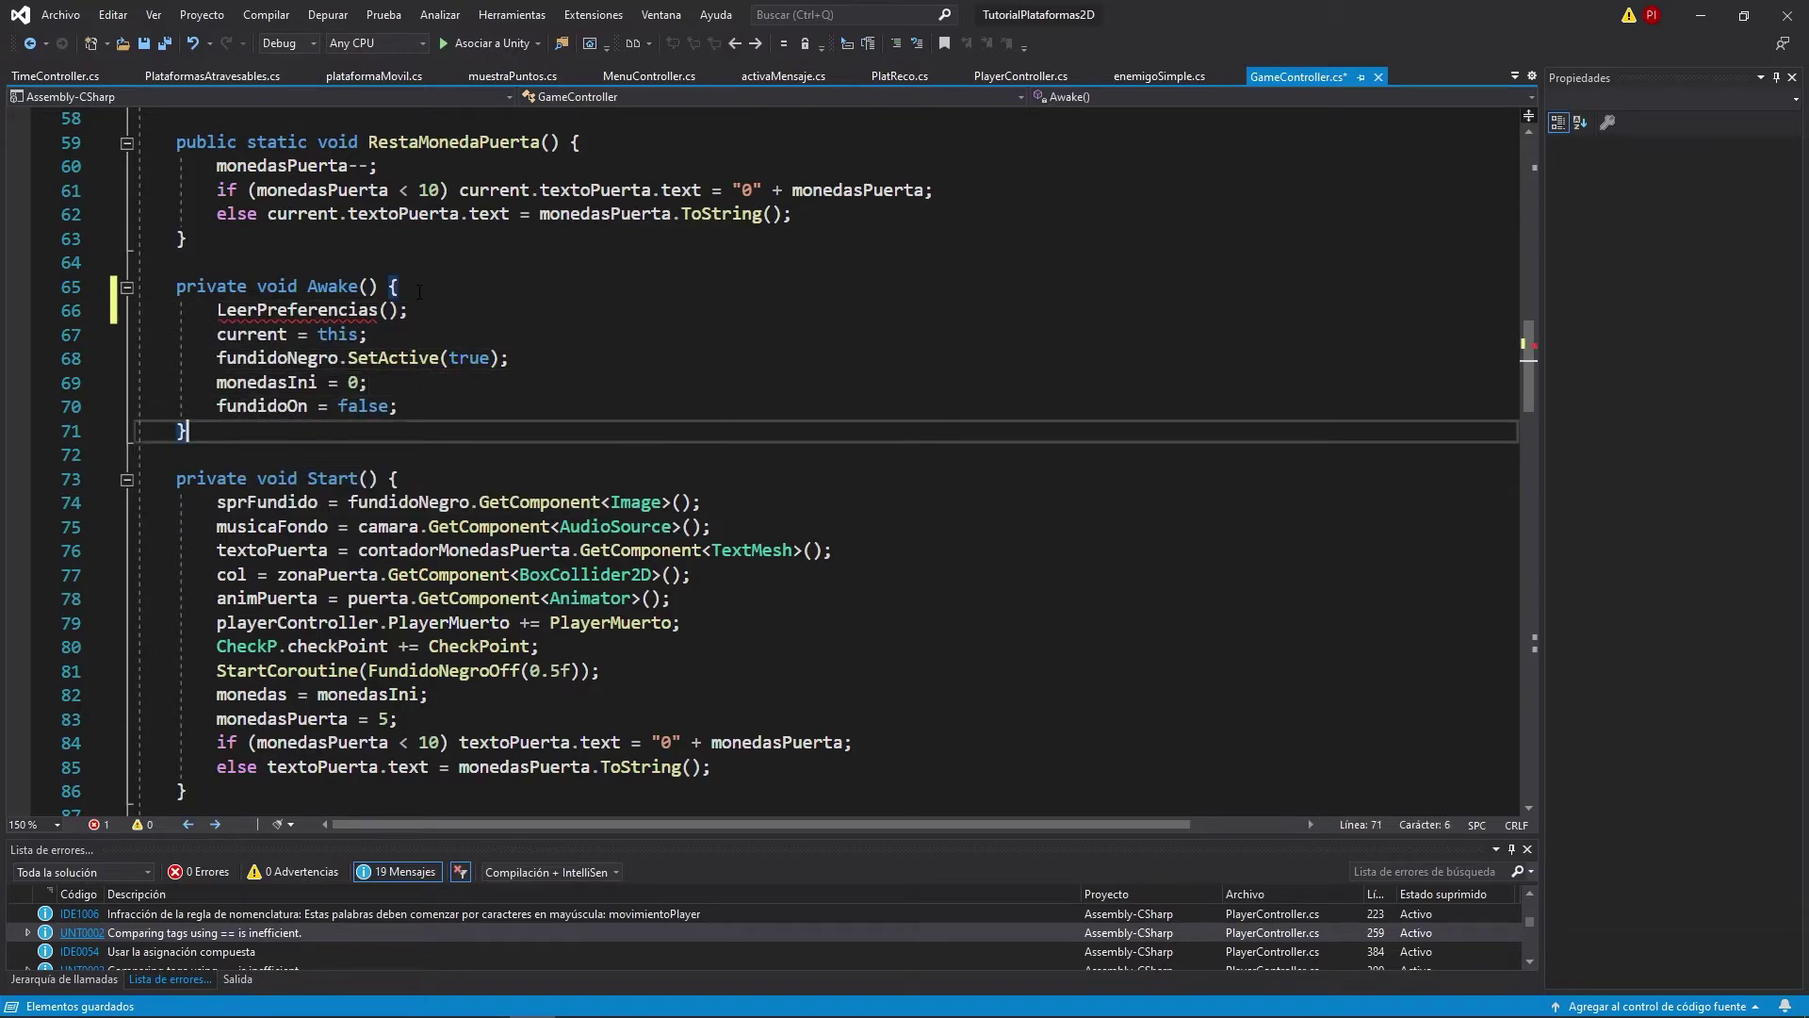
{"action": "left_click", "coordinate": [311, 310]}
{"action": "key", "text": "ctrl+period"}
Generate LeerPreferencias, paste in the two PlayerPrefs.GetInt lines, and change the sound default to 4.
{"action": "key", "text": "Return"}
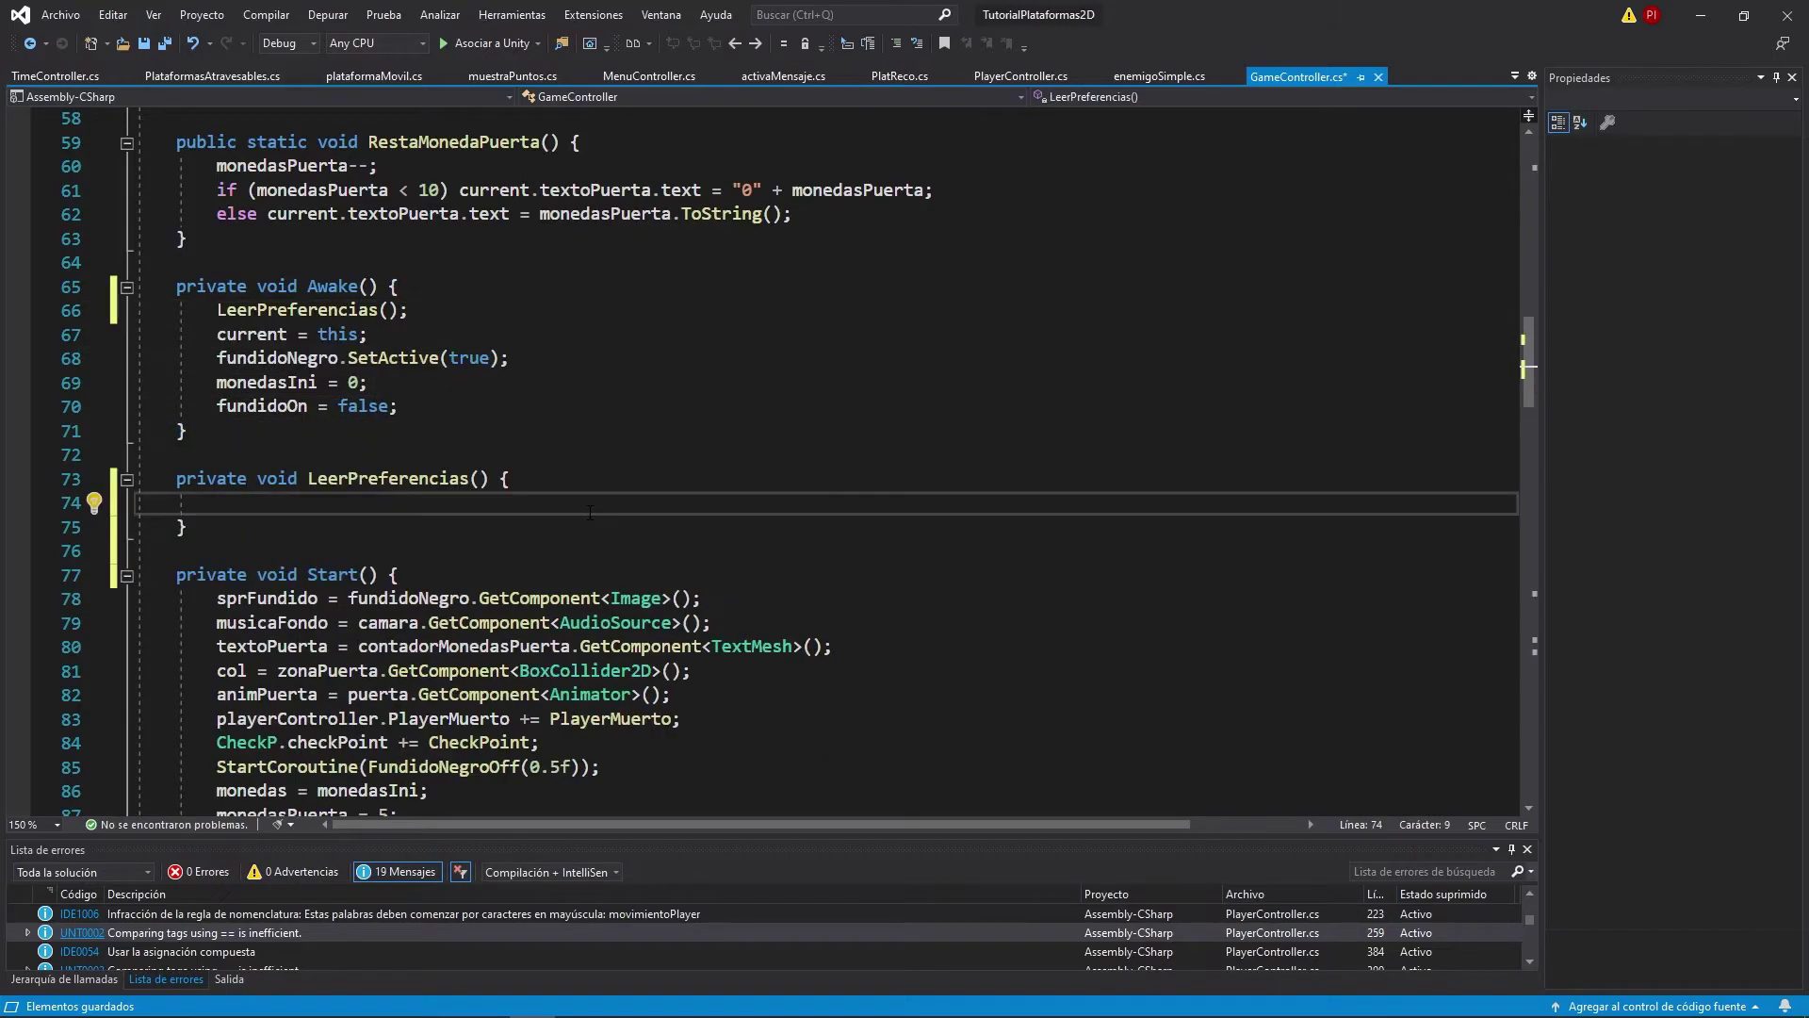
{"action": "key", "text": "alt+Tab"}
{"action": "key", "text": "alt+Tab"}
{"action": "type", "text": "volumenMusica = PlayerPrefs.GetInt(\"VolumenMusica\", 5);         volumenSonido = PlayerPrefs.GetInt(\"VolumenSonido\", 5);"}
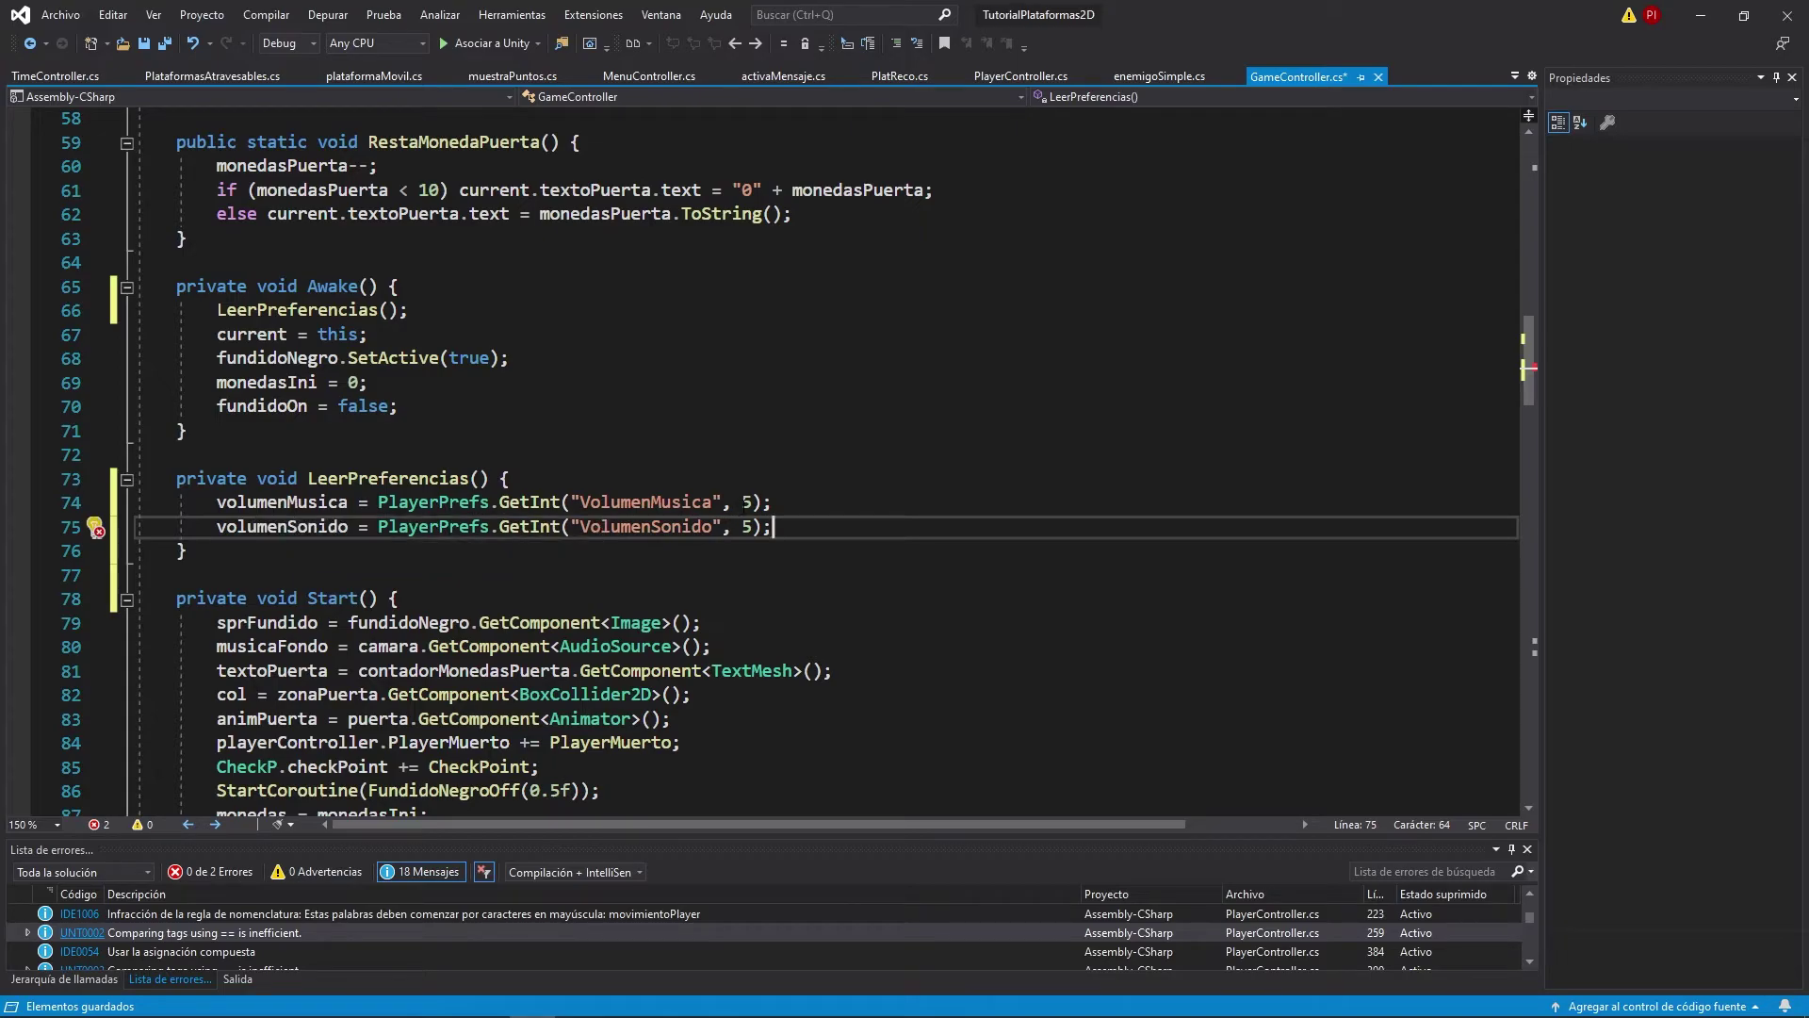
{"action": "left_click", "coordinate": [742, 501]}
{"action": "left_click", "coordinate": [742, 526]}
{"action": "key", "text": "shift+Right"}
{"action": "type", "text": "4"}
Declare both loaded volume variables on lines 74 and 75 as int.
{"action": "key", "text": "End"}
{"action": "key", "text": "Up"}
{"action": "key", "text": "Home"}
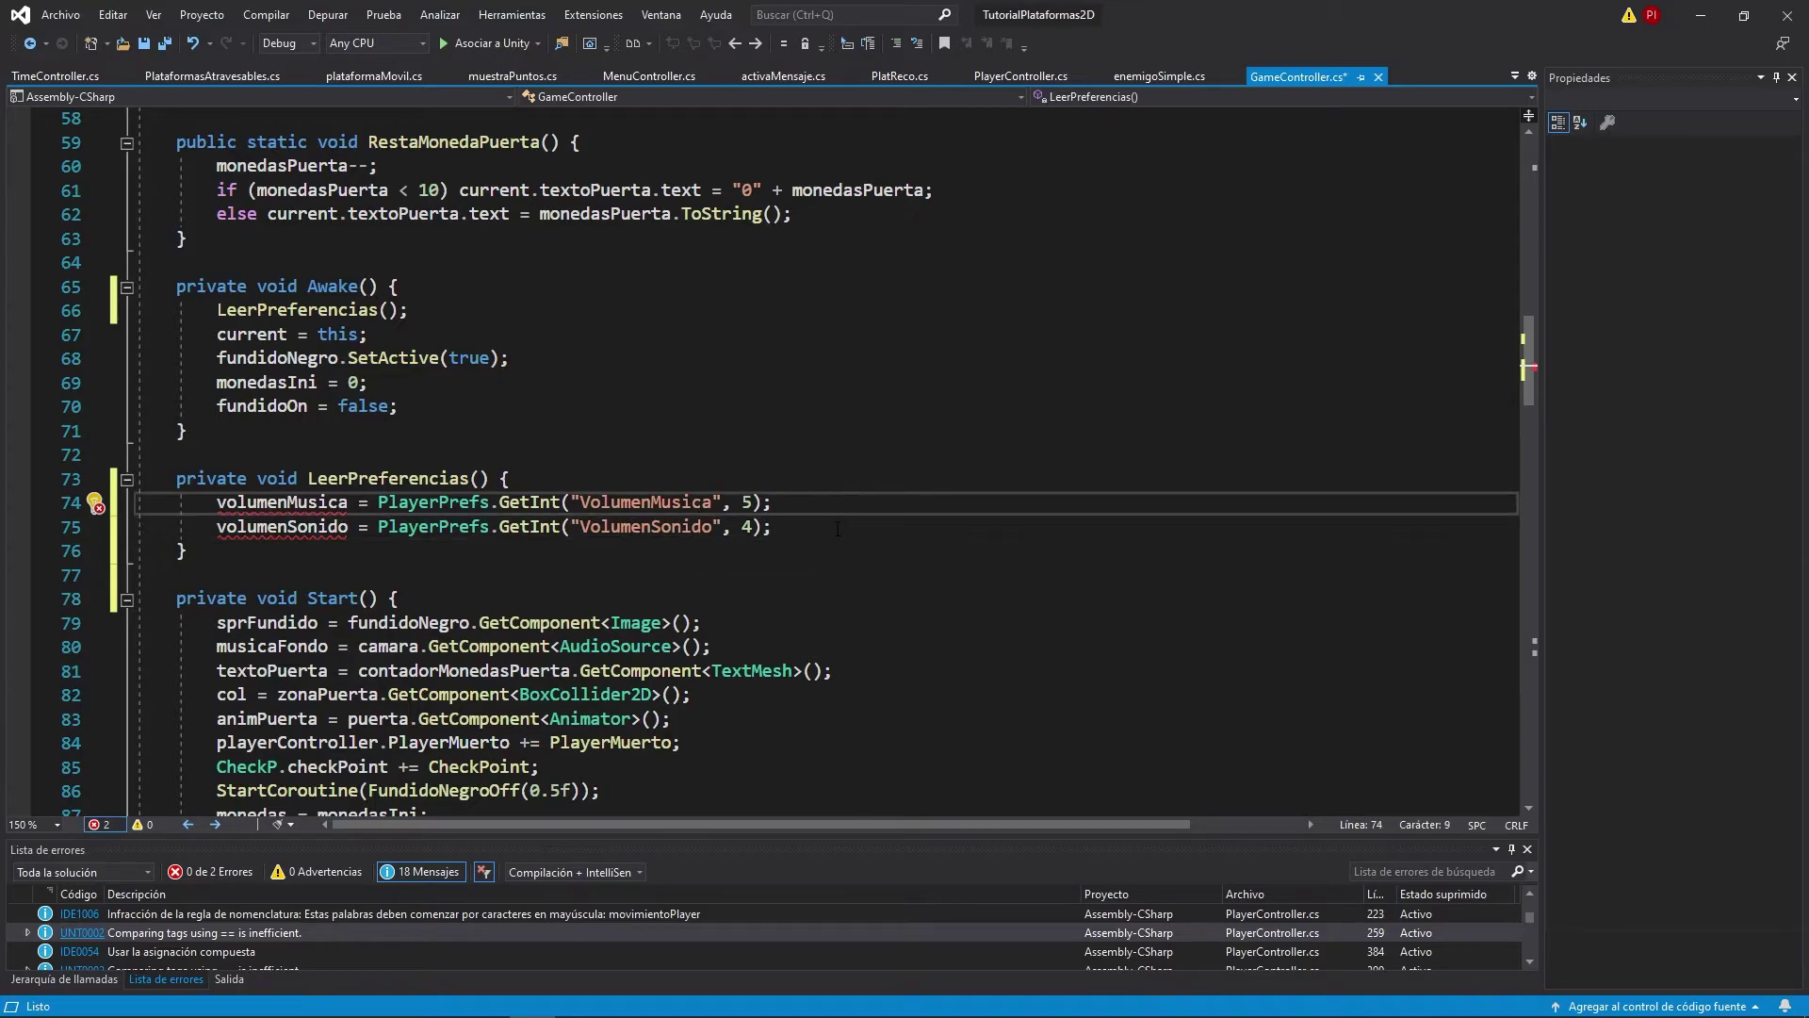
{"action": "type", "text": "int"}
{"action": "key", "text": "Down"}
{"action": "key", "text": "Home"}
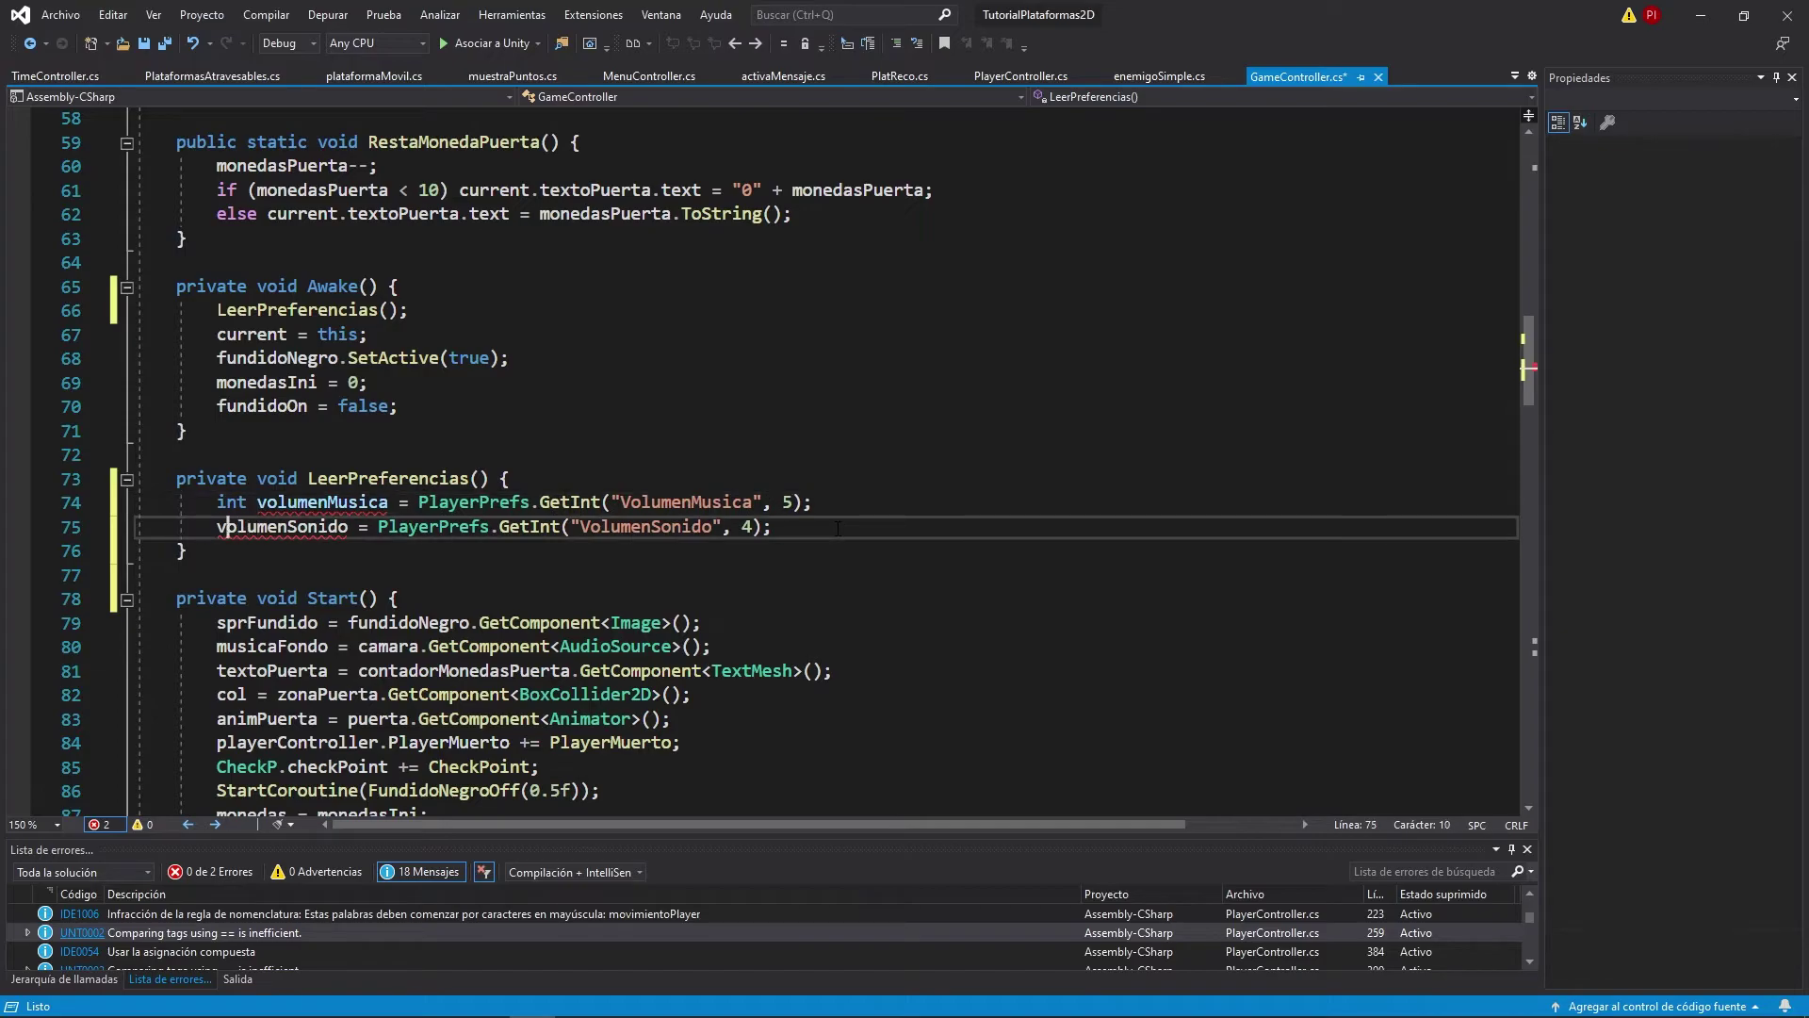
{"action": "type", "text": "int"}
{"action": "key", "text": "End"}
Add the line musicaFondo.volume = volumenMusica / 10F; below the GetInt lines.
{"action": "key", "text": "Return"}
{"action": "type", "text": "mus"}
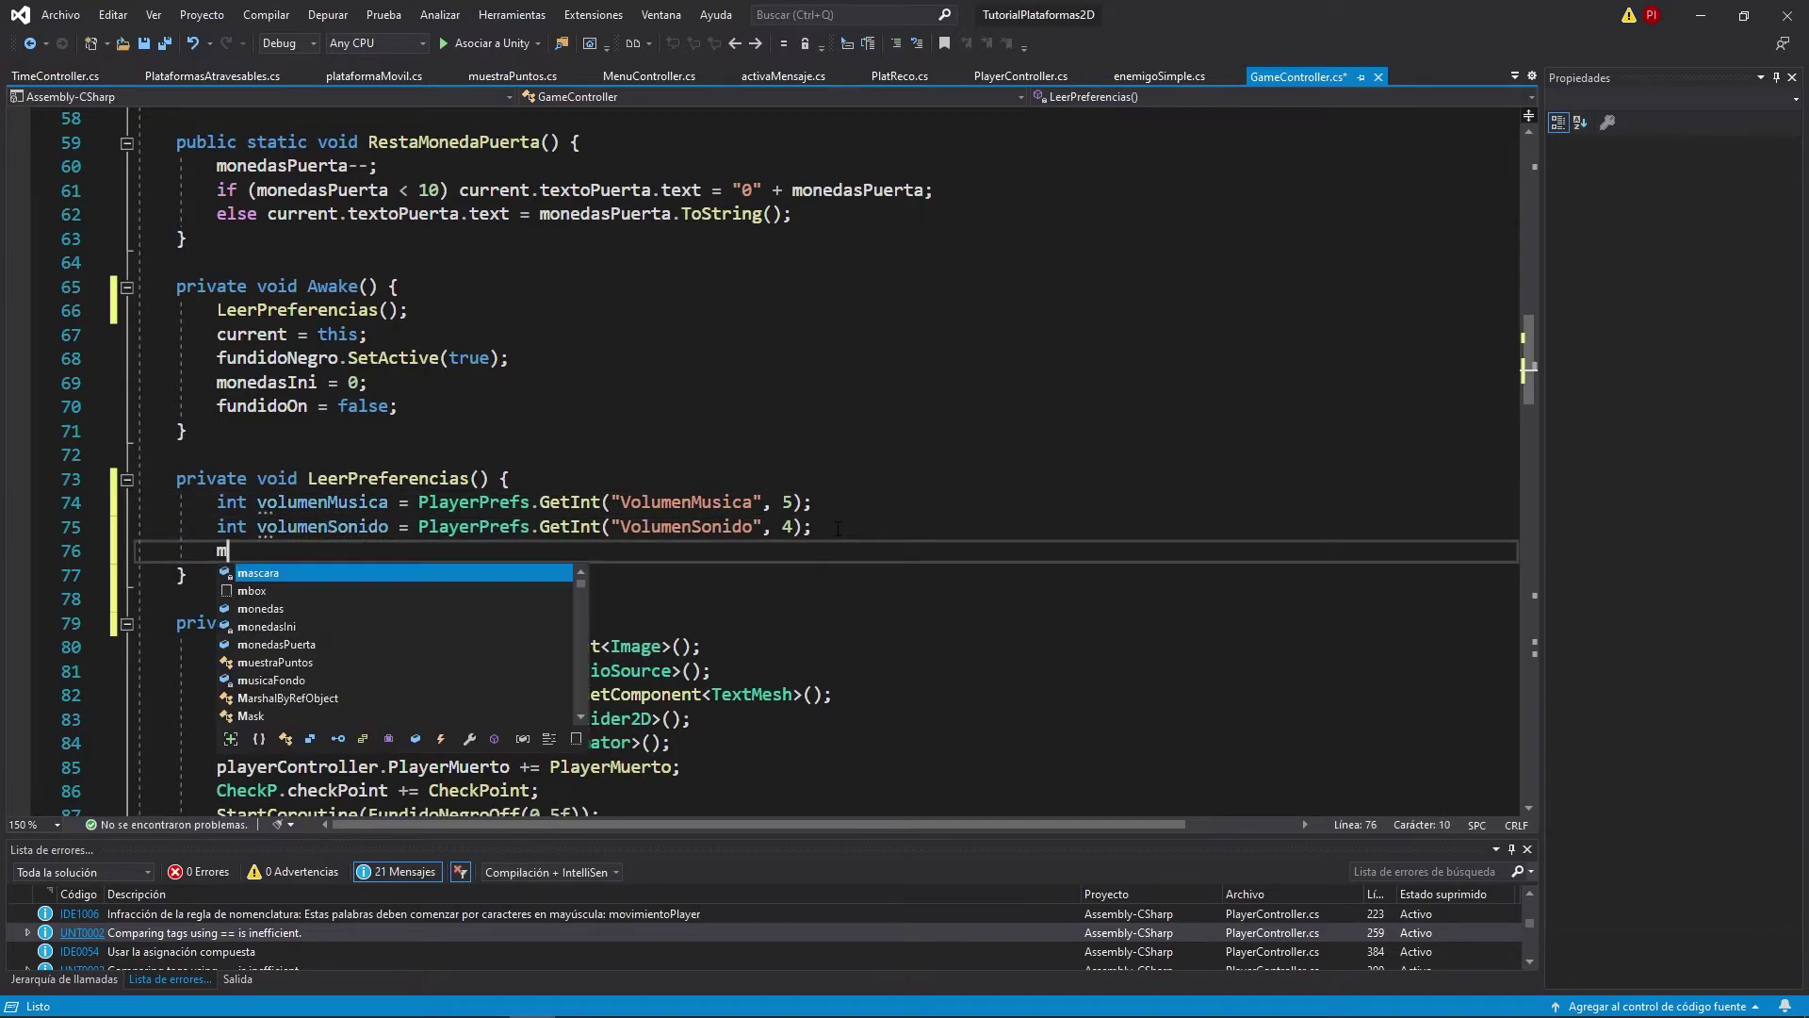
{"action": "key", "text": "Tab"}
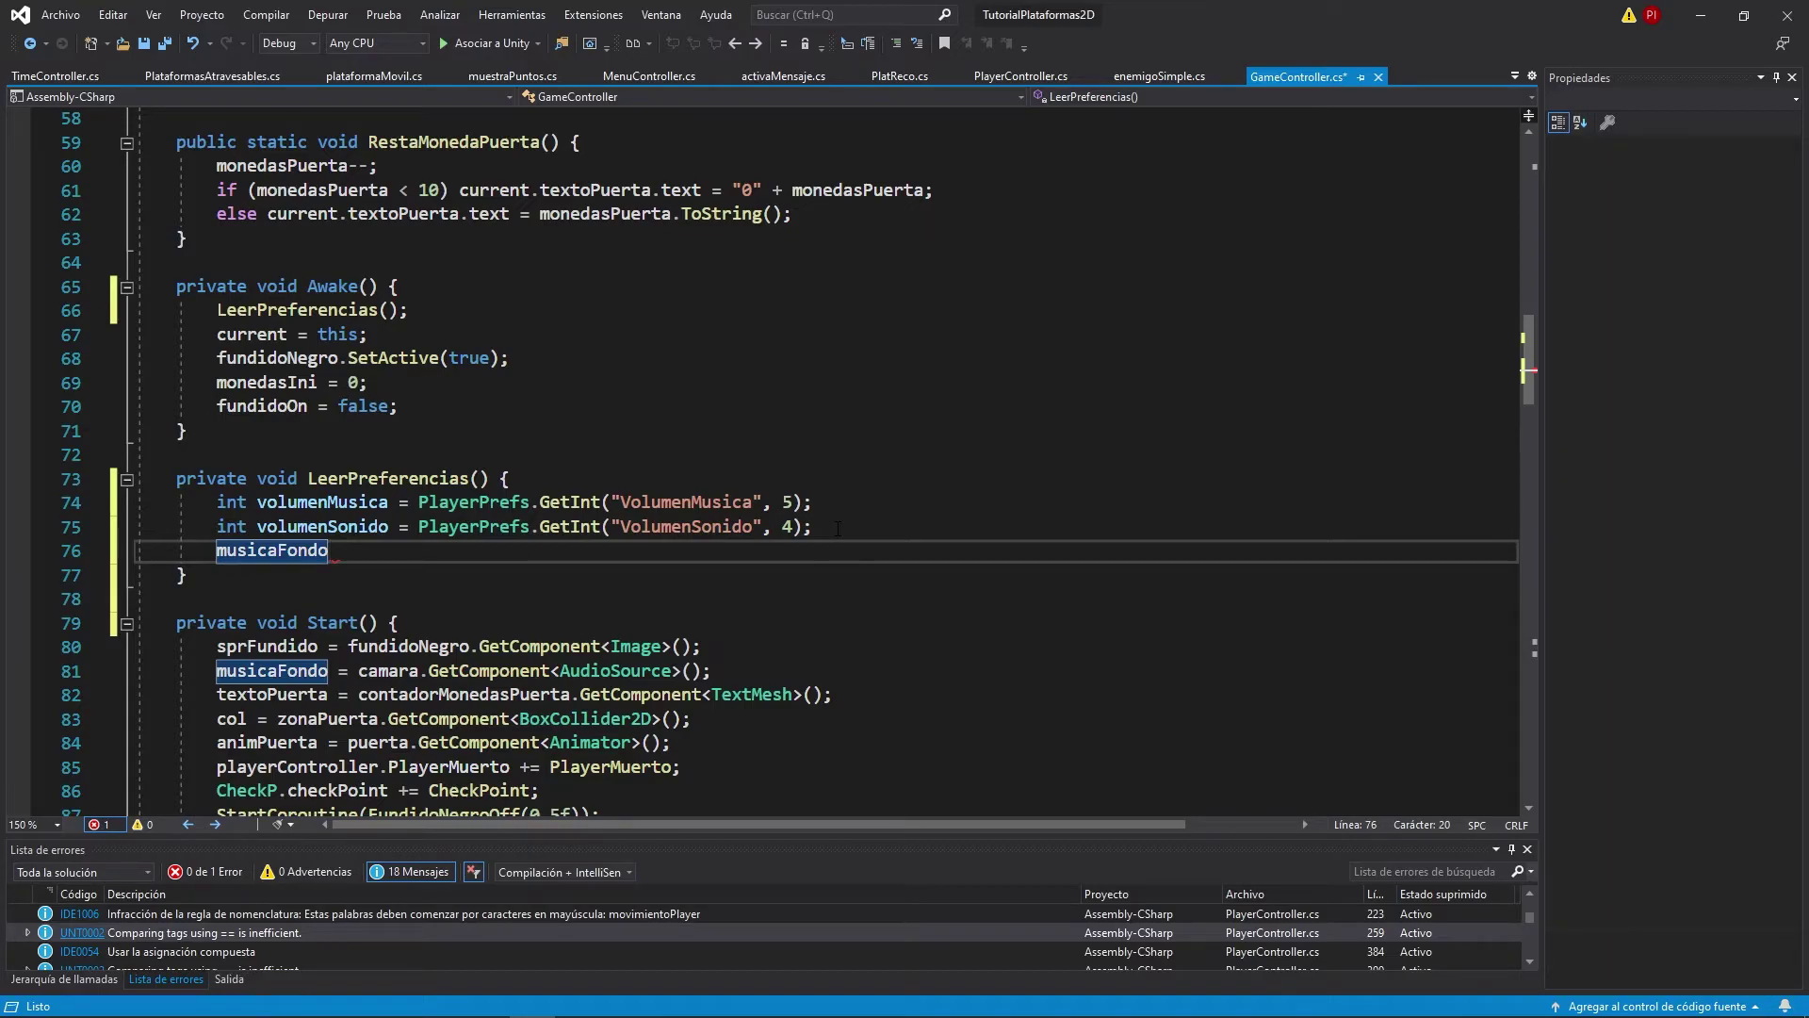
{"action": "type", "text": ".volume = "}
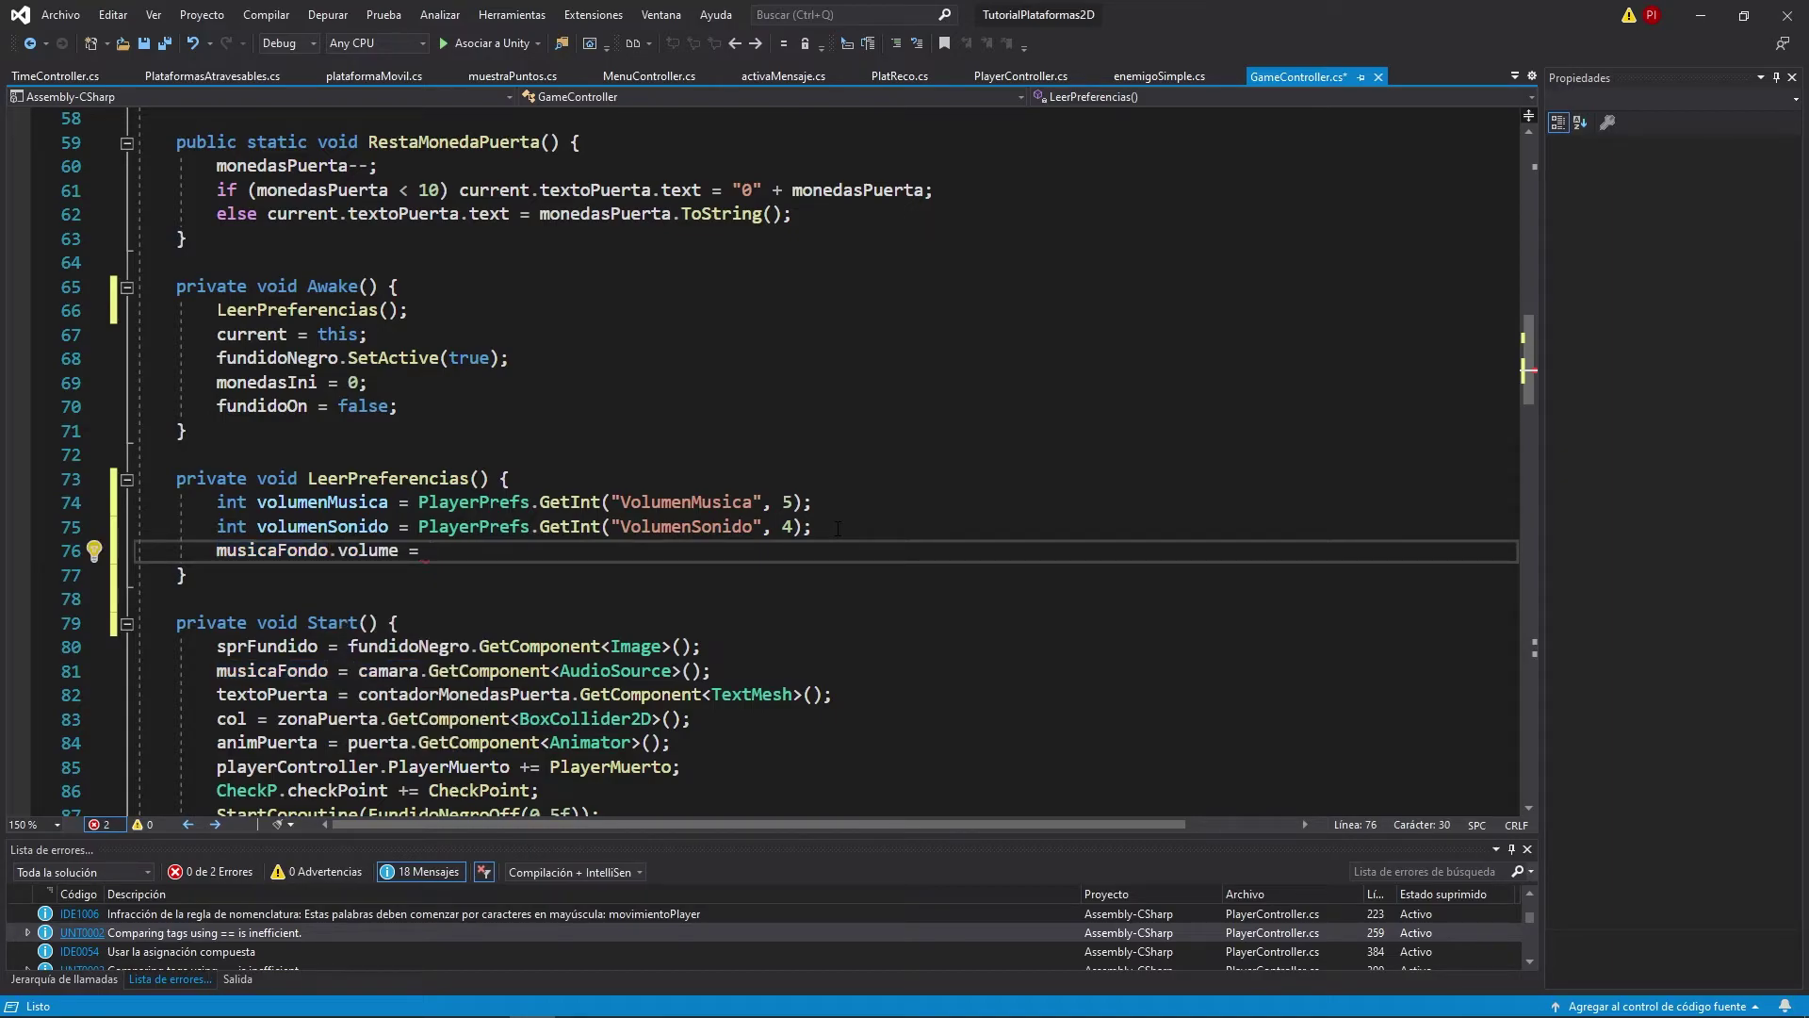
{"action": "type", "text": "volu"}
{"action": "key", "text": "Tab"}
{"action": "type", "text": "/"}
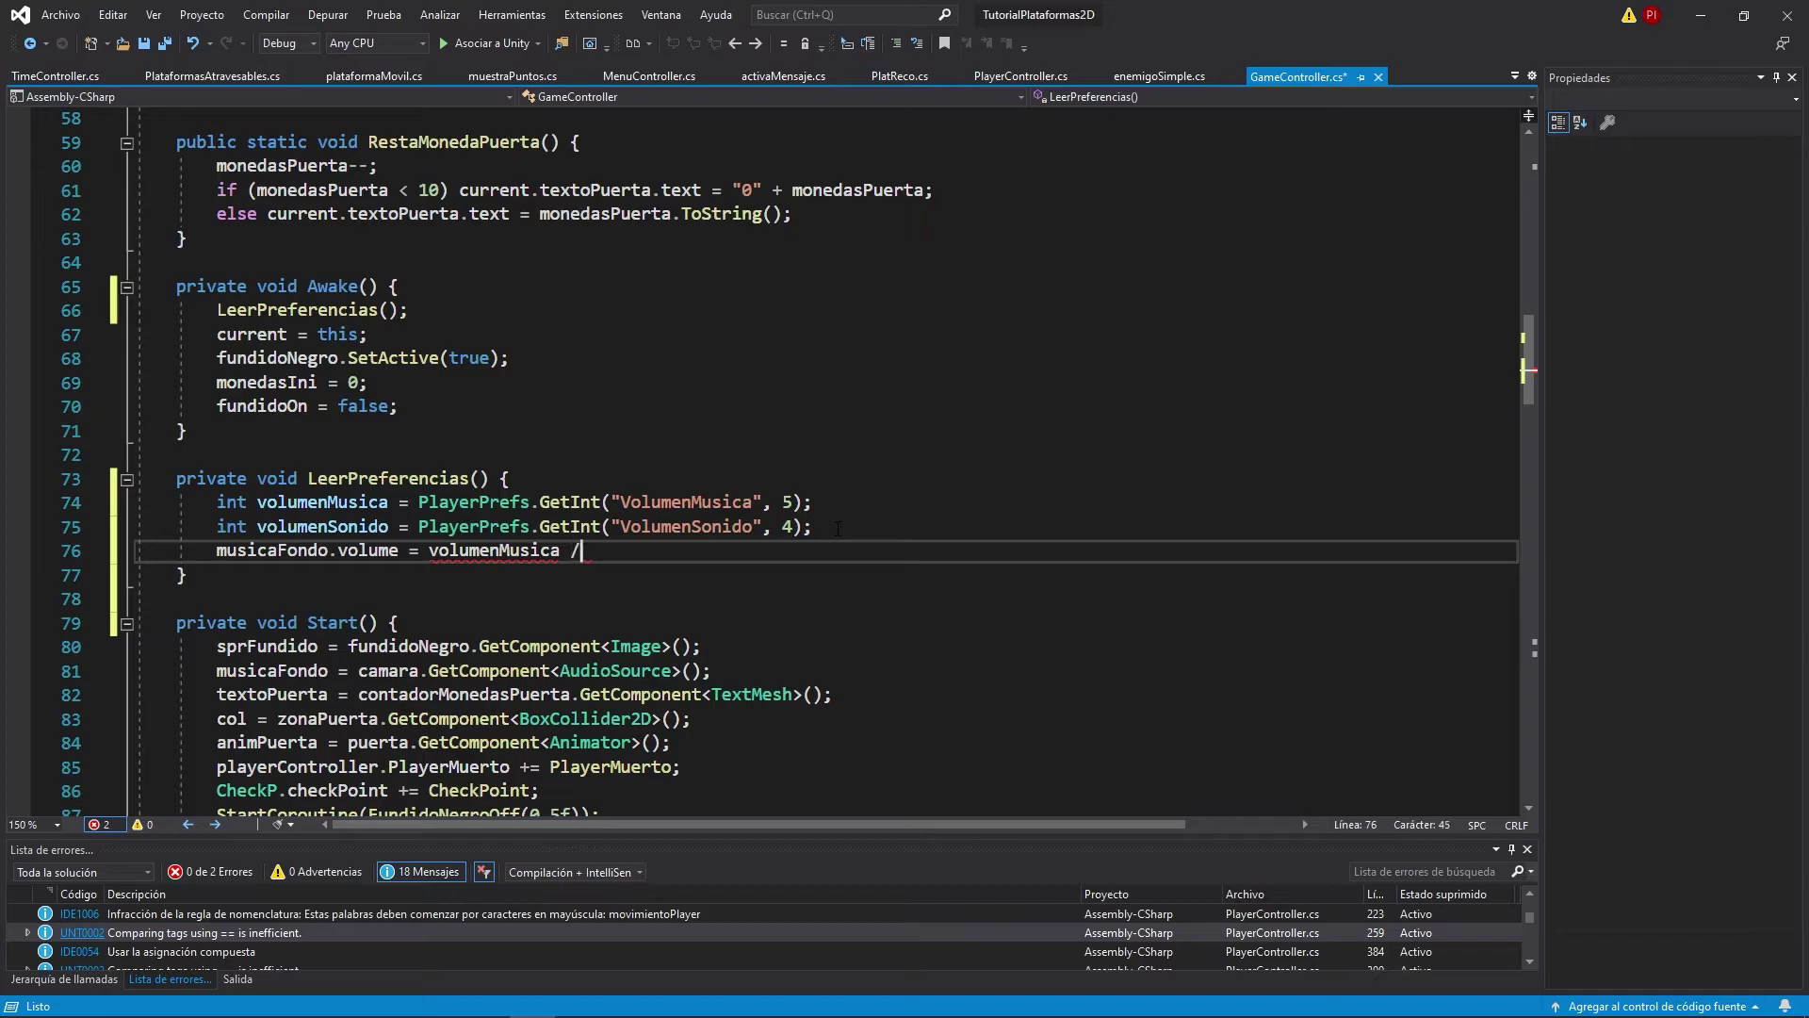
{"action": "type", "text": " 10F;"}
{"action": "key", "text": "Return"}
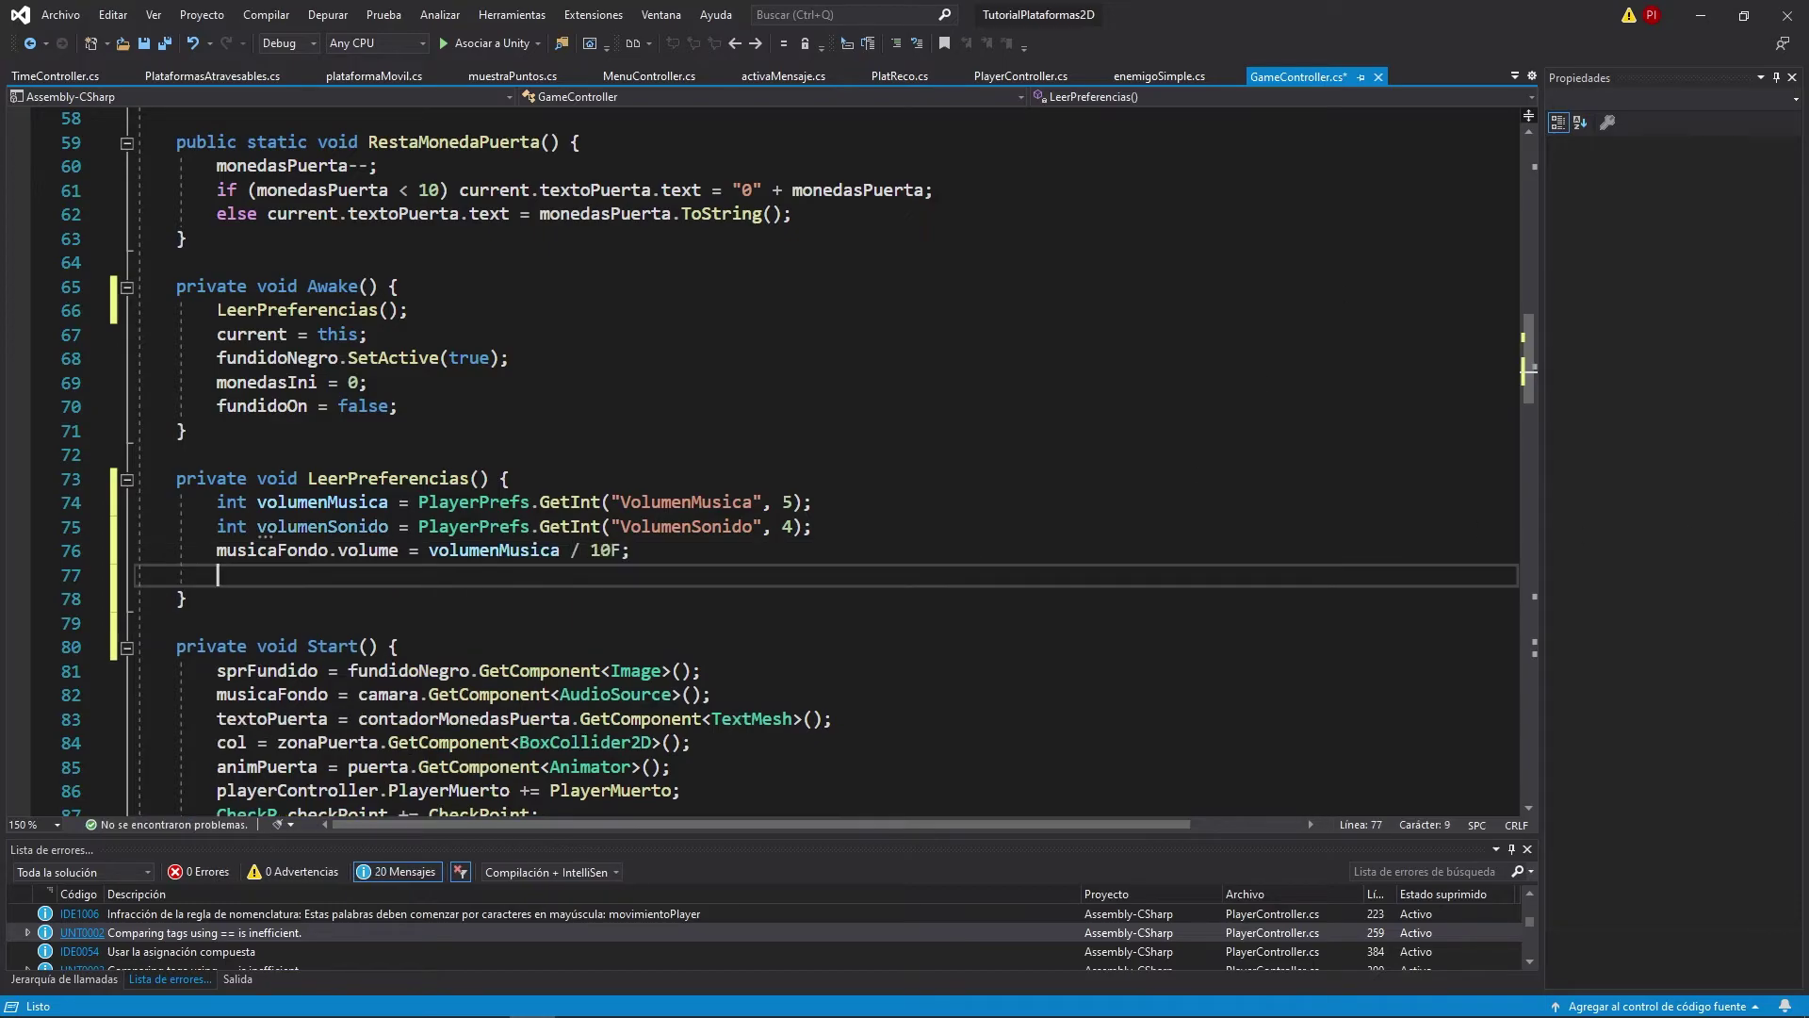
Paste the FindGameObjectsWithTag("Sonidos") lookup and a foreach setting each AudioSource volume, then save.
{"action": "key", "text": "alt+Tab"}
{"action": "key", "text": "alt+Tab"}
{"action": "type", "text": "GameObject[] sonidos = GameObject.FindGameObjectsWithTag(\"Sonidos\");"}
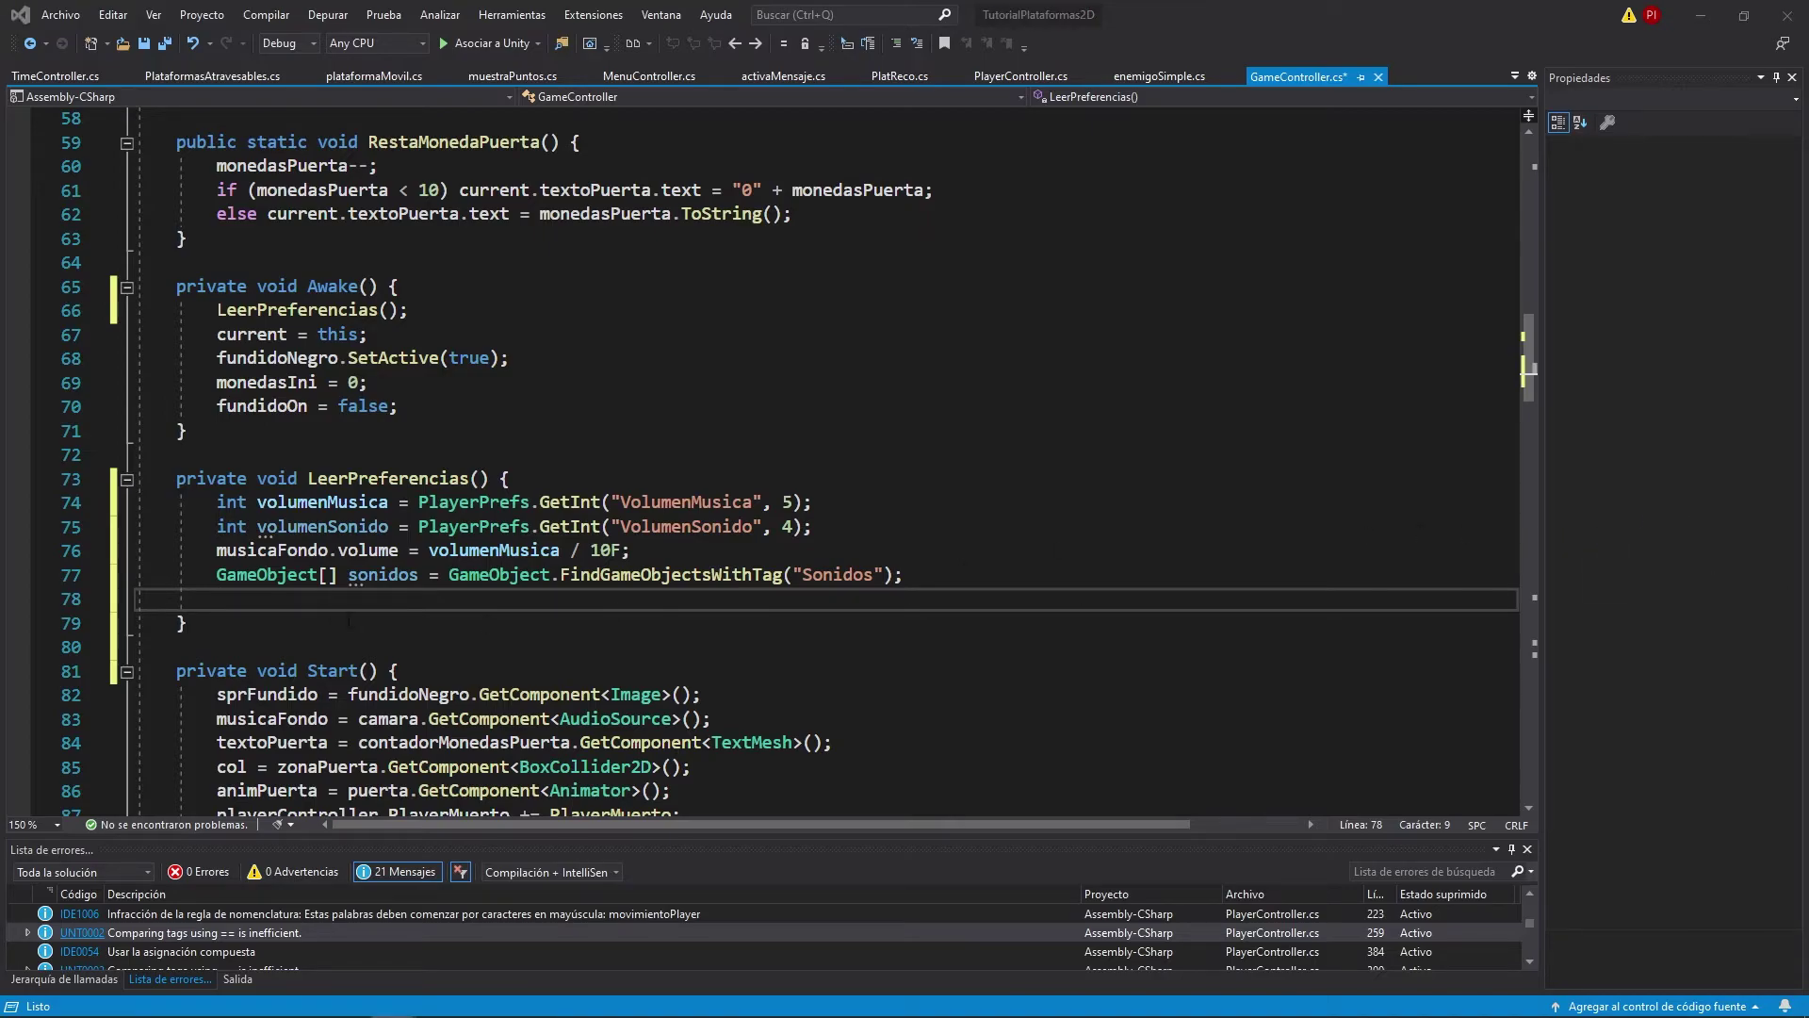
{"action": "key", "text": "alt+Tab"}
{"action": "type", "text": "foreach (GameObject sonido in sonidos)         {             sonido.GetComponent<AudioSource>().volume = volumenSonido / 10F;         }"}
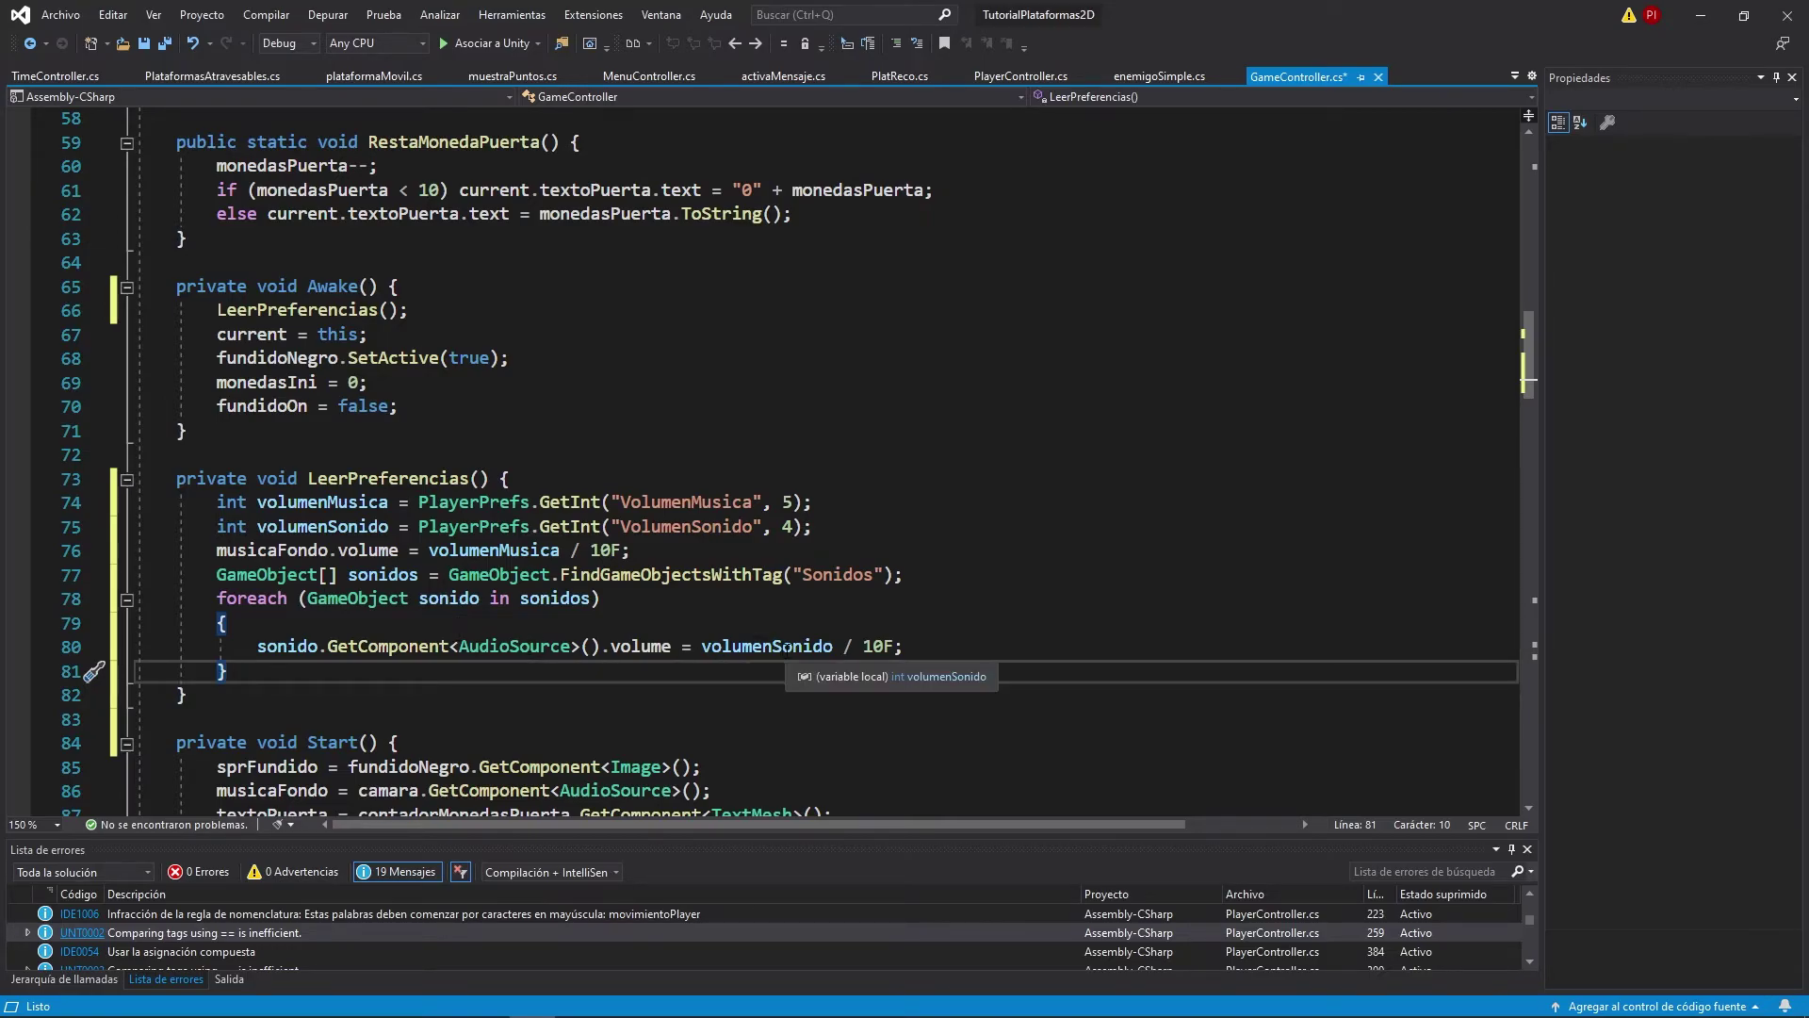
{"action": "key", "text": "ctrl+s"}
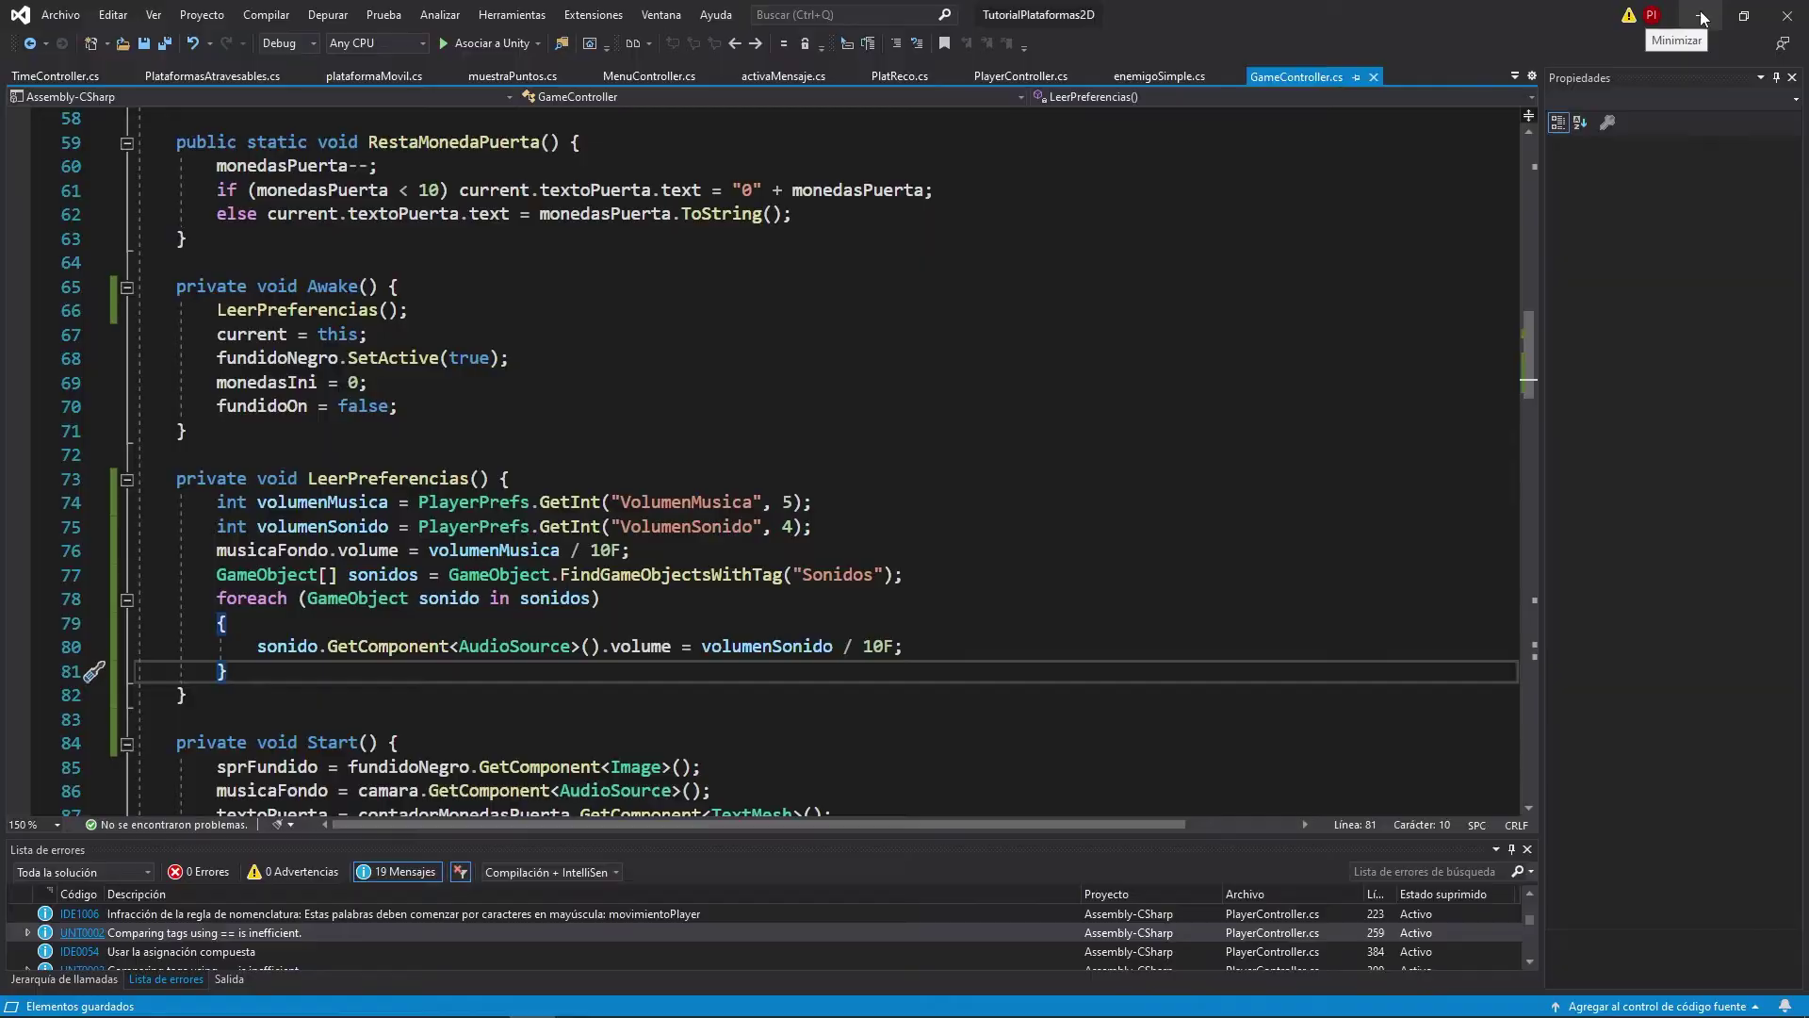
Select SonidoSalto and SonidoMuerte in the Hierarchy and set their Tag to Sonidos.
{"action": "left_click", "coordinate": [1702, 17]}
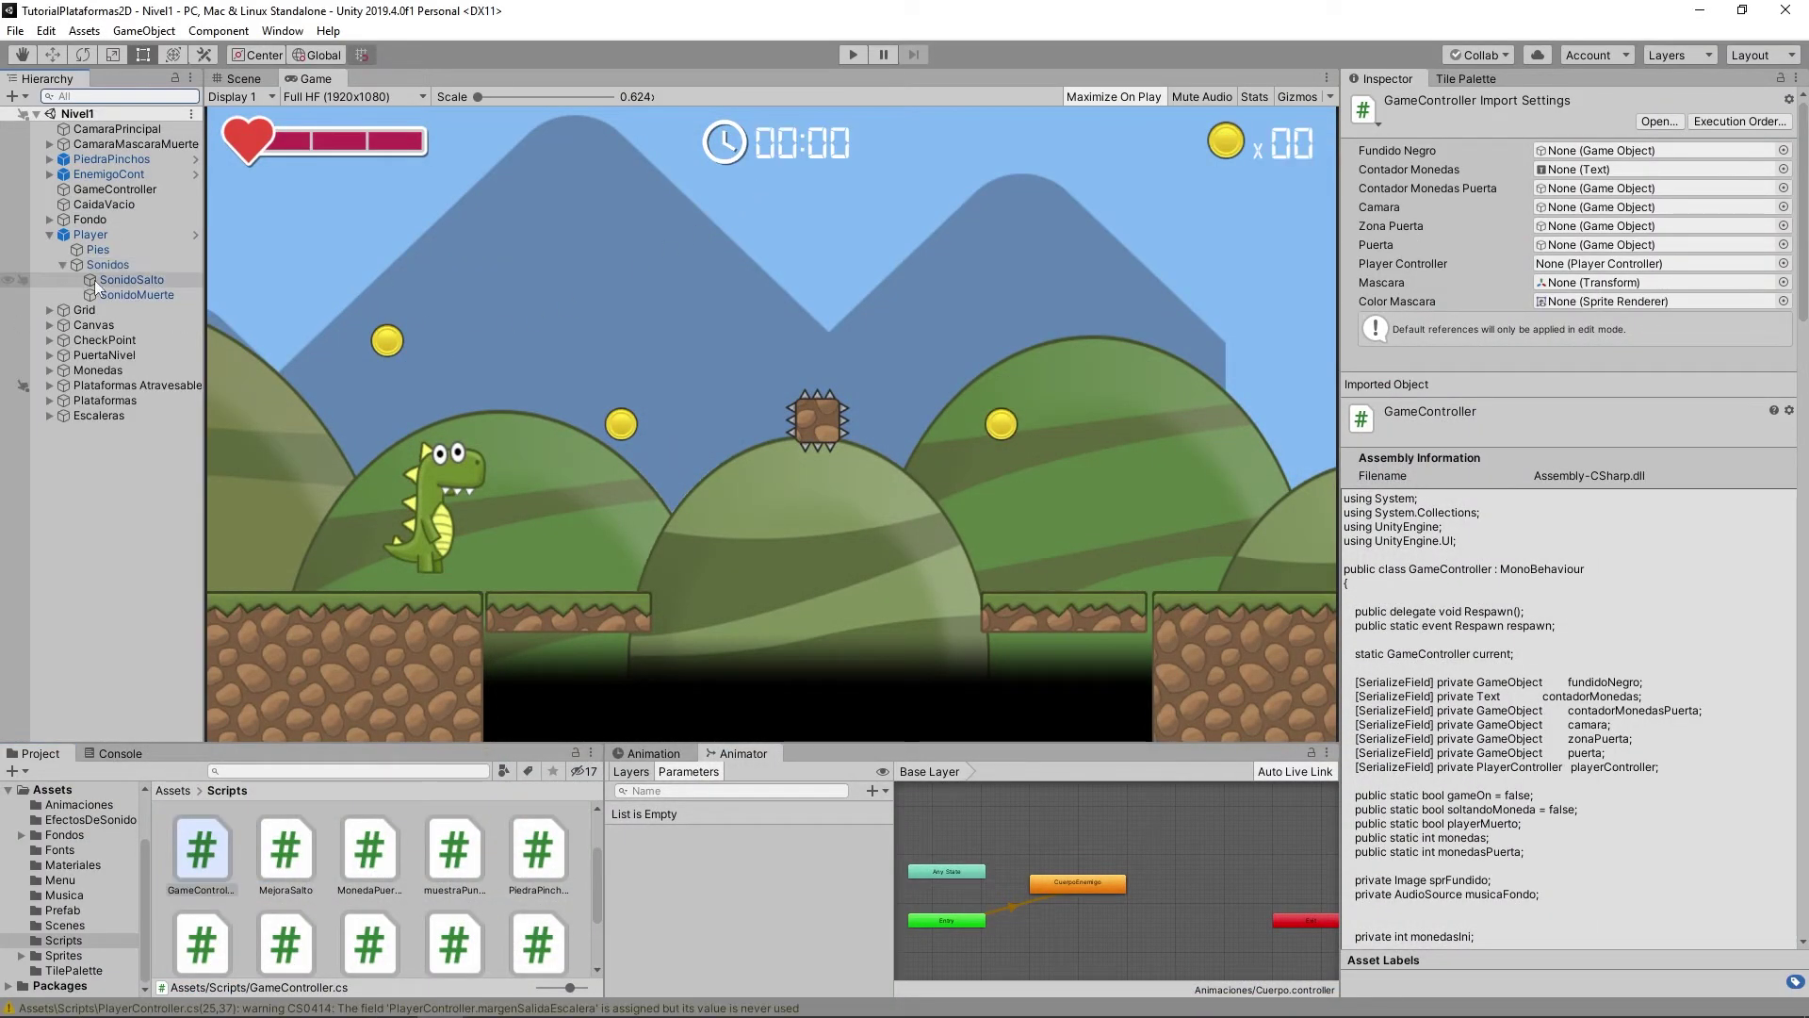
{"action": "left_click", "coordinate": [139, 283]}
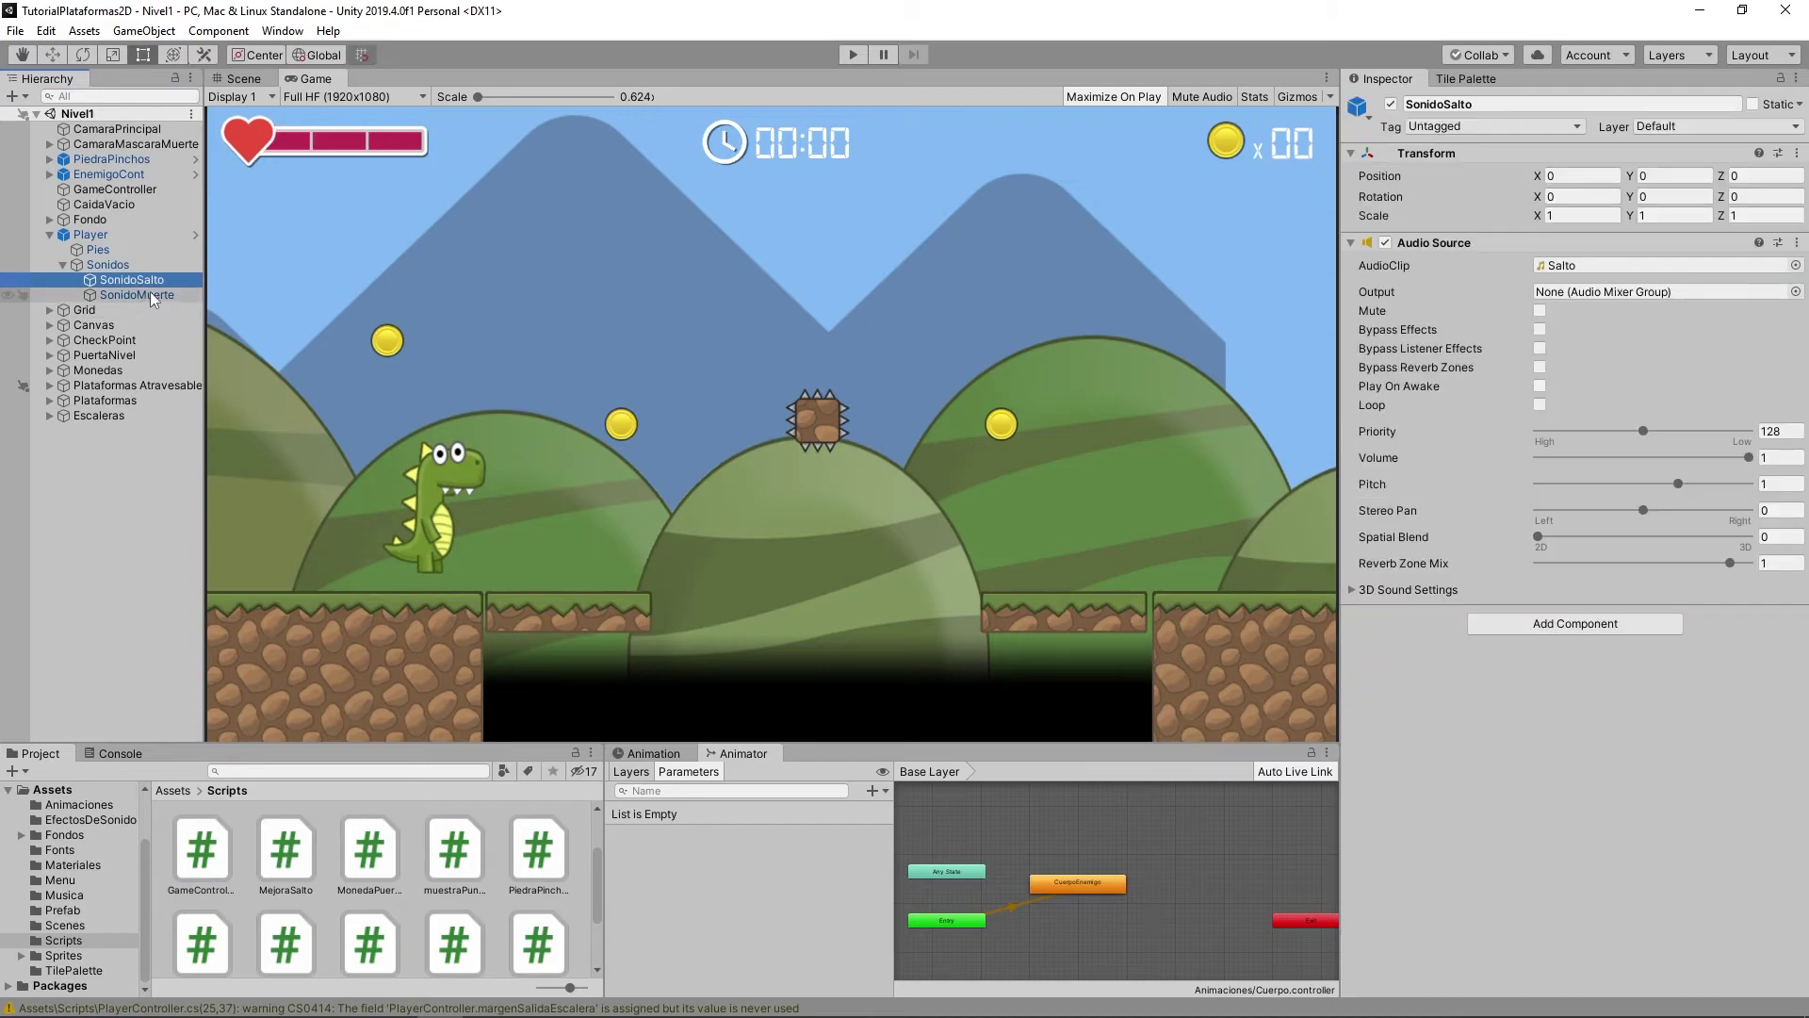
{"action": "left_click", "coordinate": [150, 293], "text": "shift"}
{"action": "left_click", "coordinate": [1578, 126]}
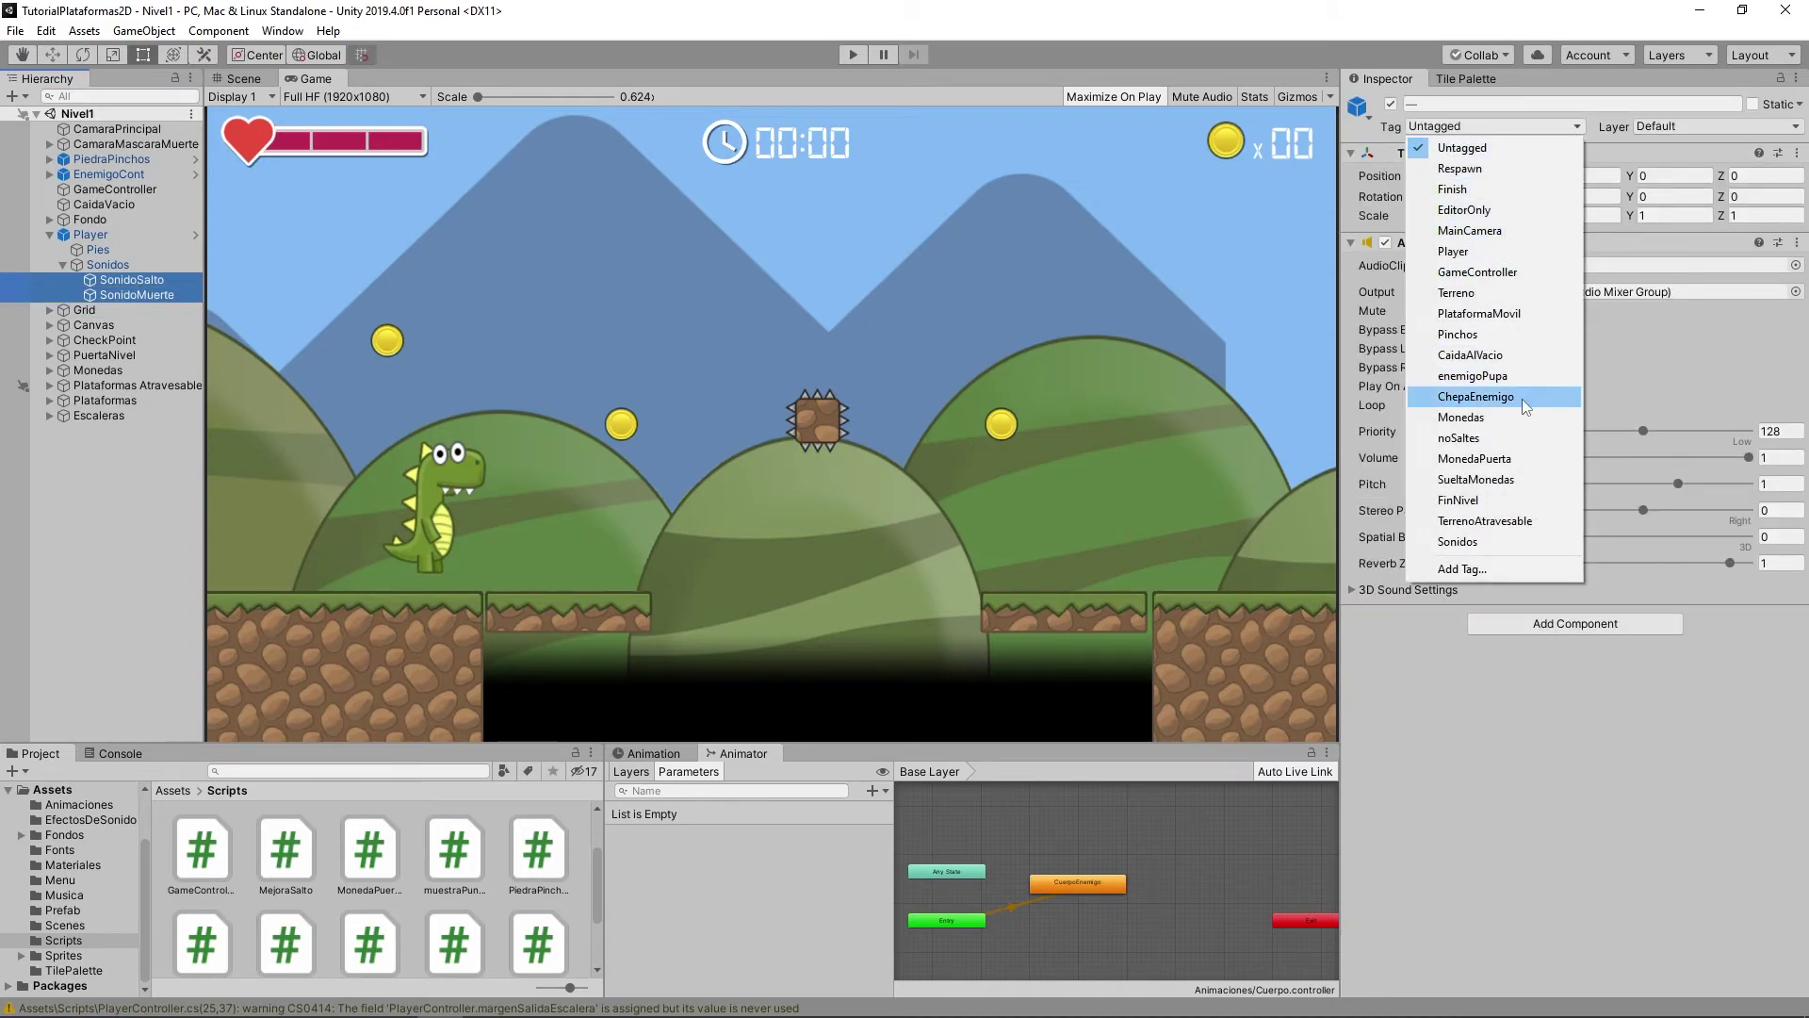
{"action": "left_click", "coordinate": [1485, 540]}
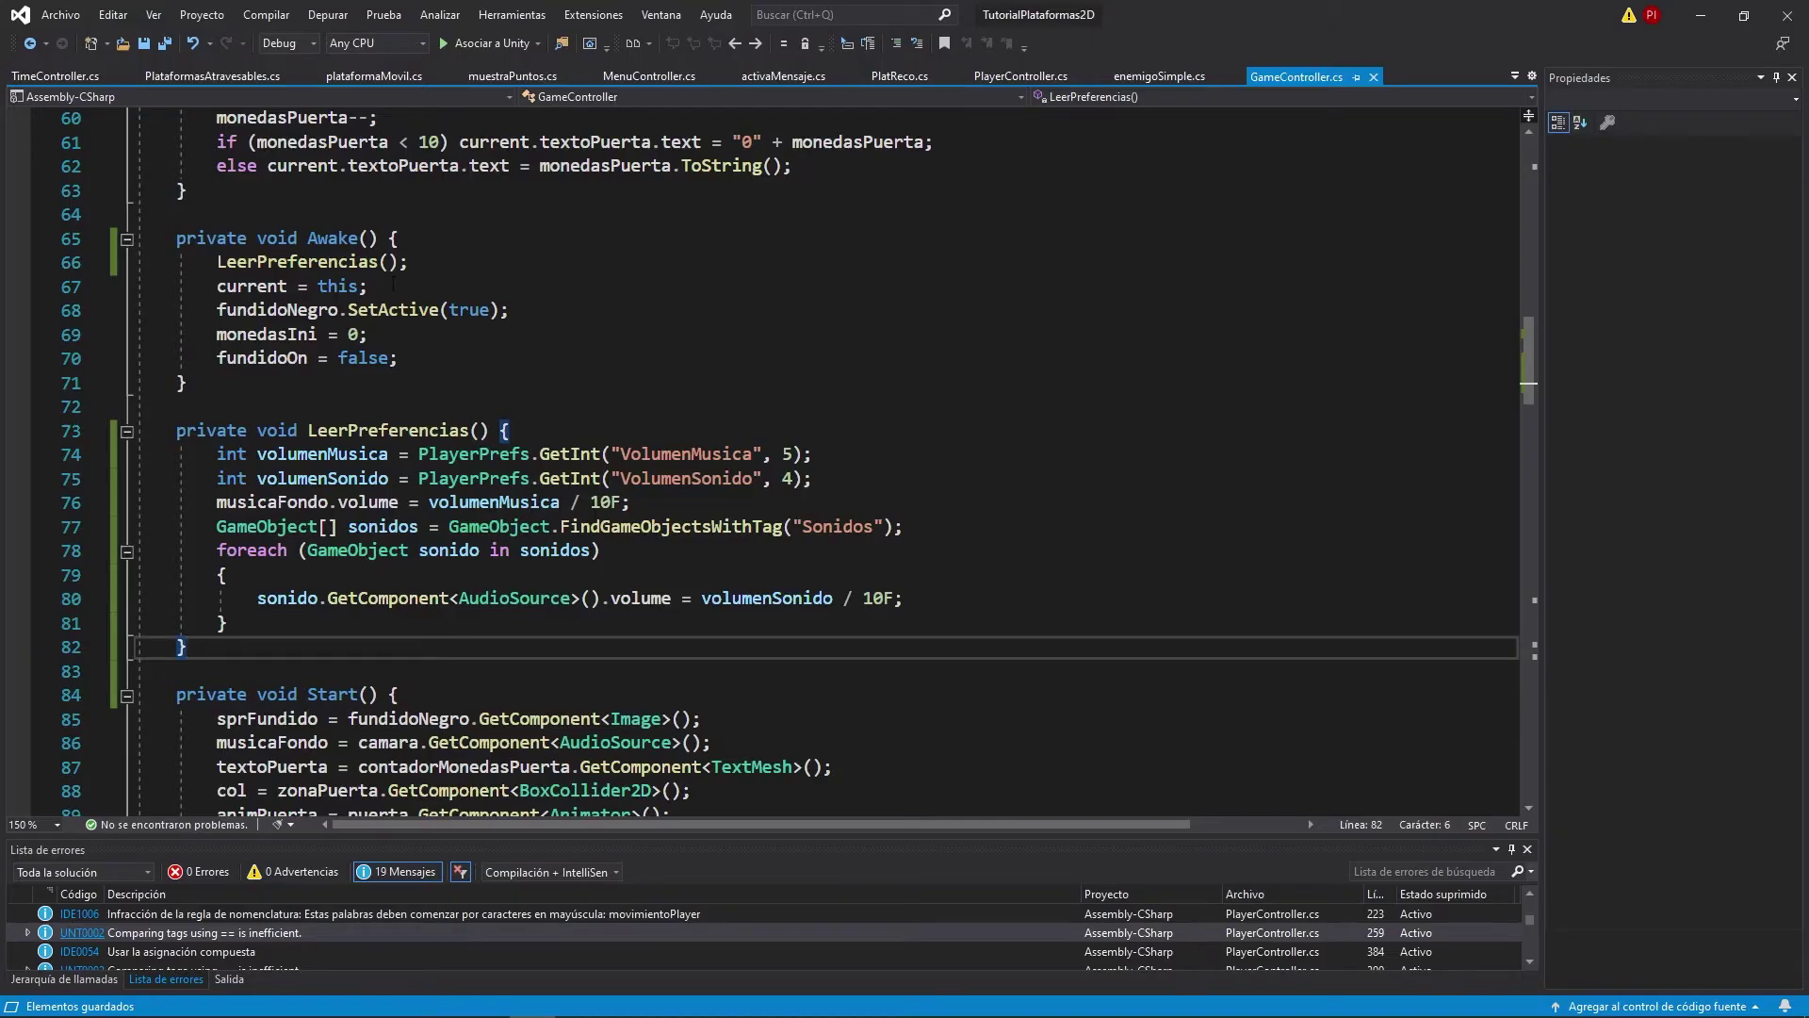
Move musicaFondo = camara.GetComponent<AudioSource>(); from Start into LeerPreferencias, after the sound volume line.
{"action": "left_click", "coordinate": [340, 262]}
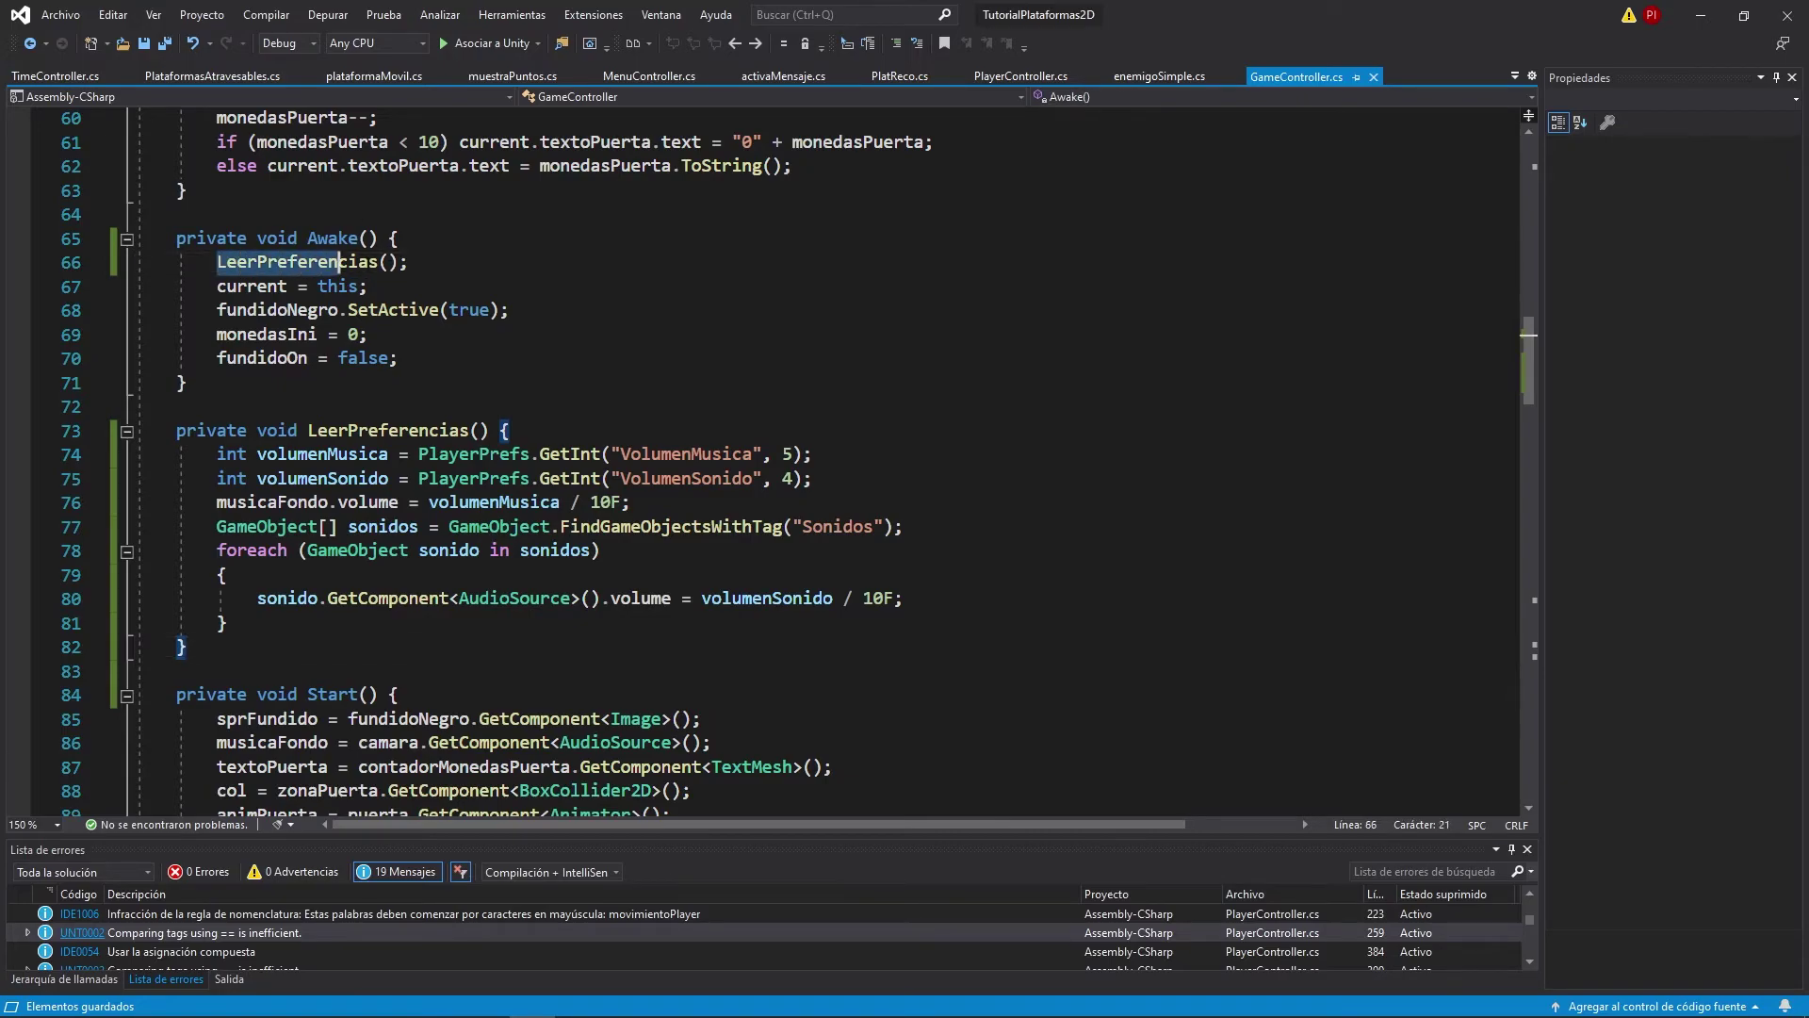
{"action": "left_click", "coordinate": [514, 310]}
{"action": "left_click_drag", "start_coordinate": [218, 502], "coordinate": [629, 502]}
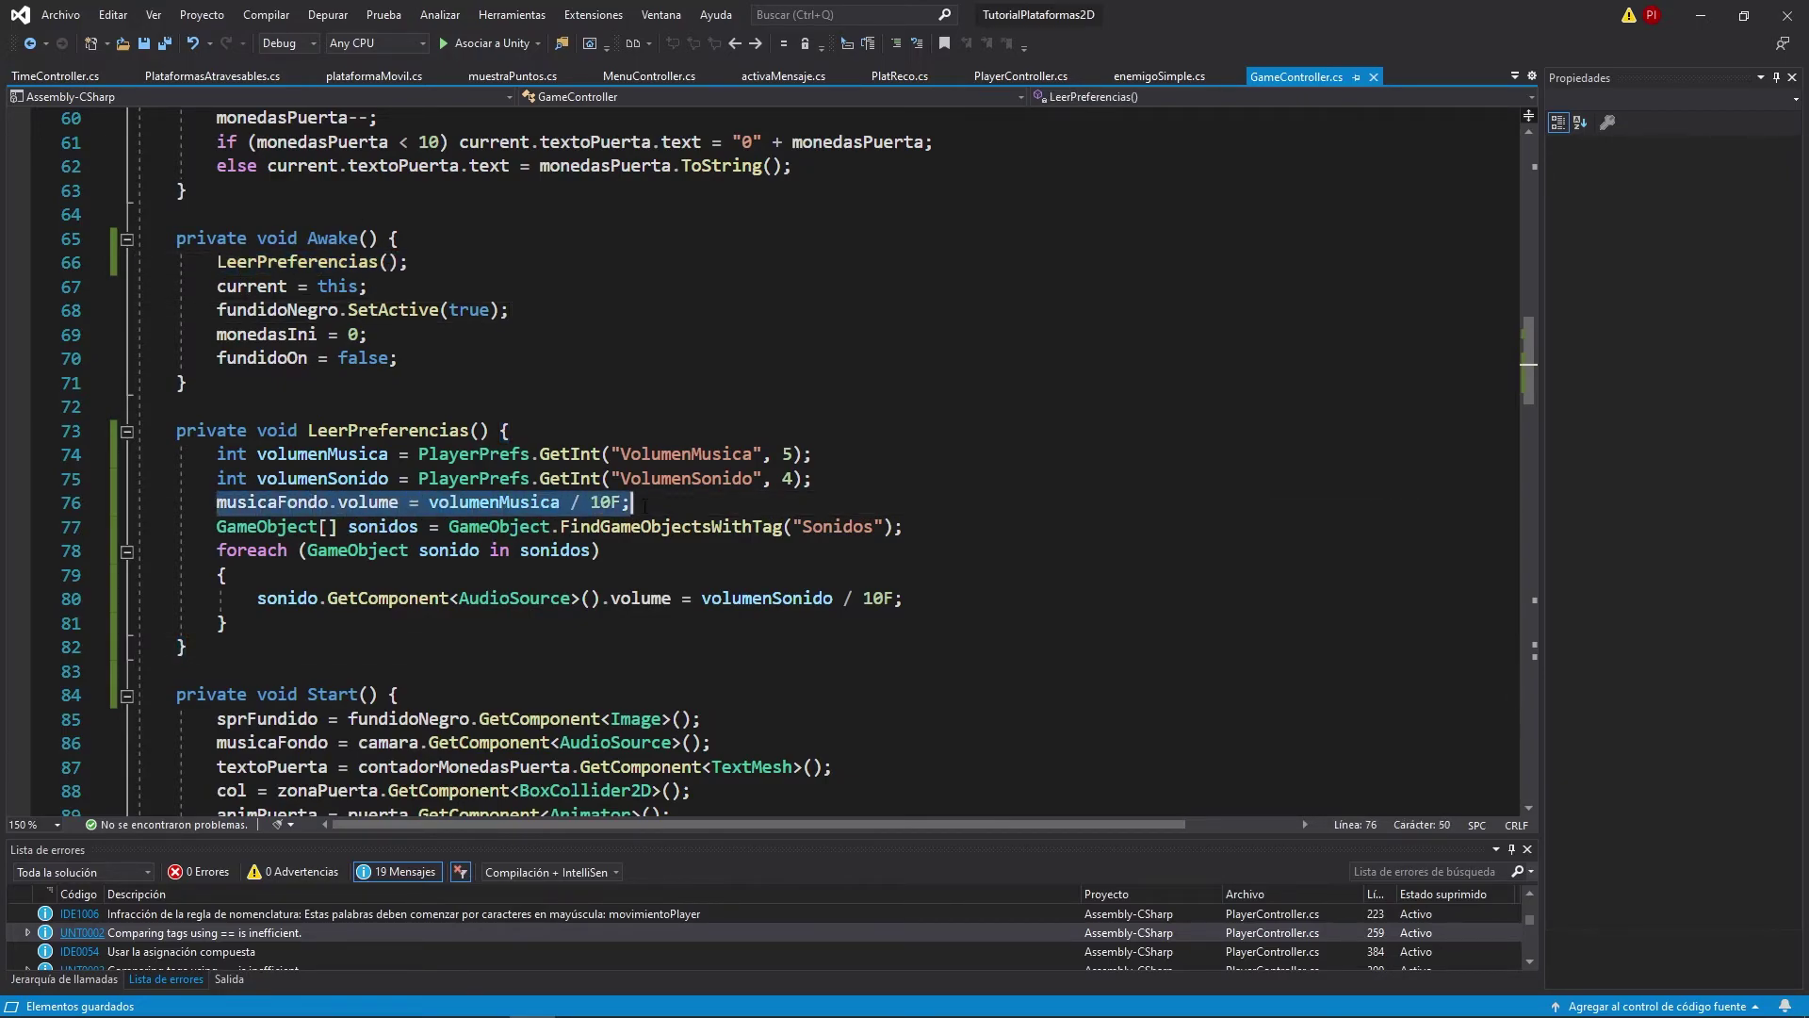
{"action": "scroll", "coordinate": [630, 501], "scroll_direction": "down", "scroll_amount": 3}
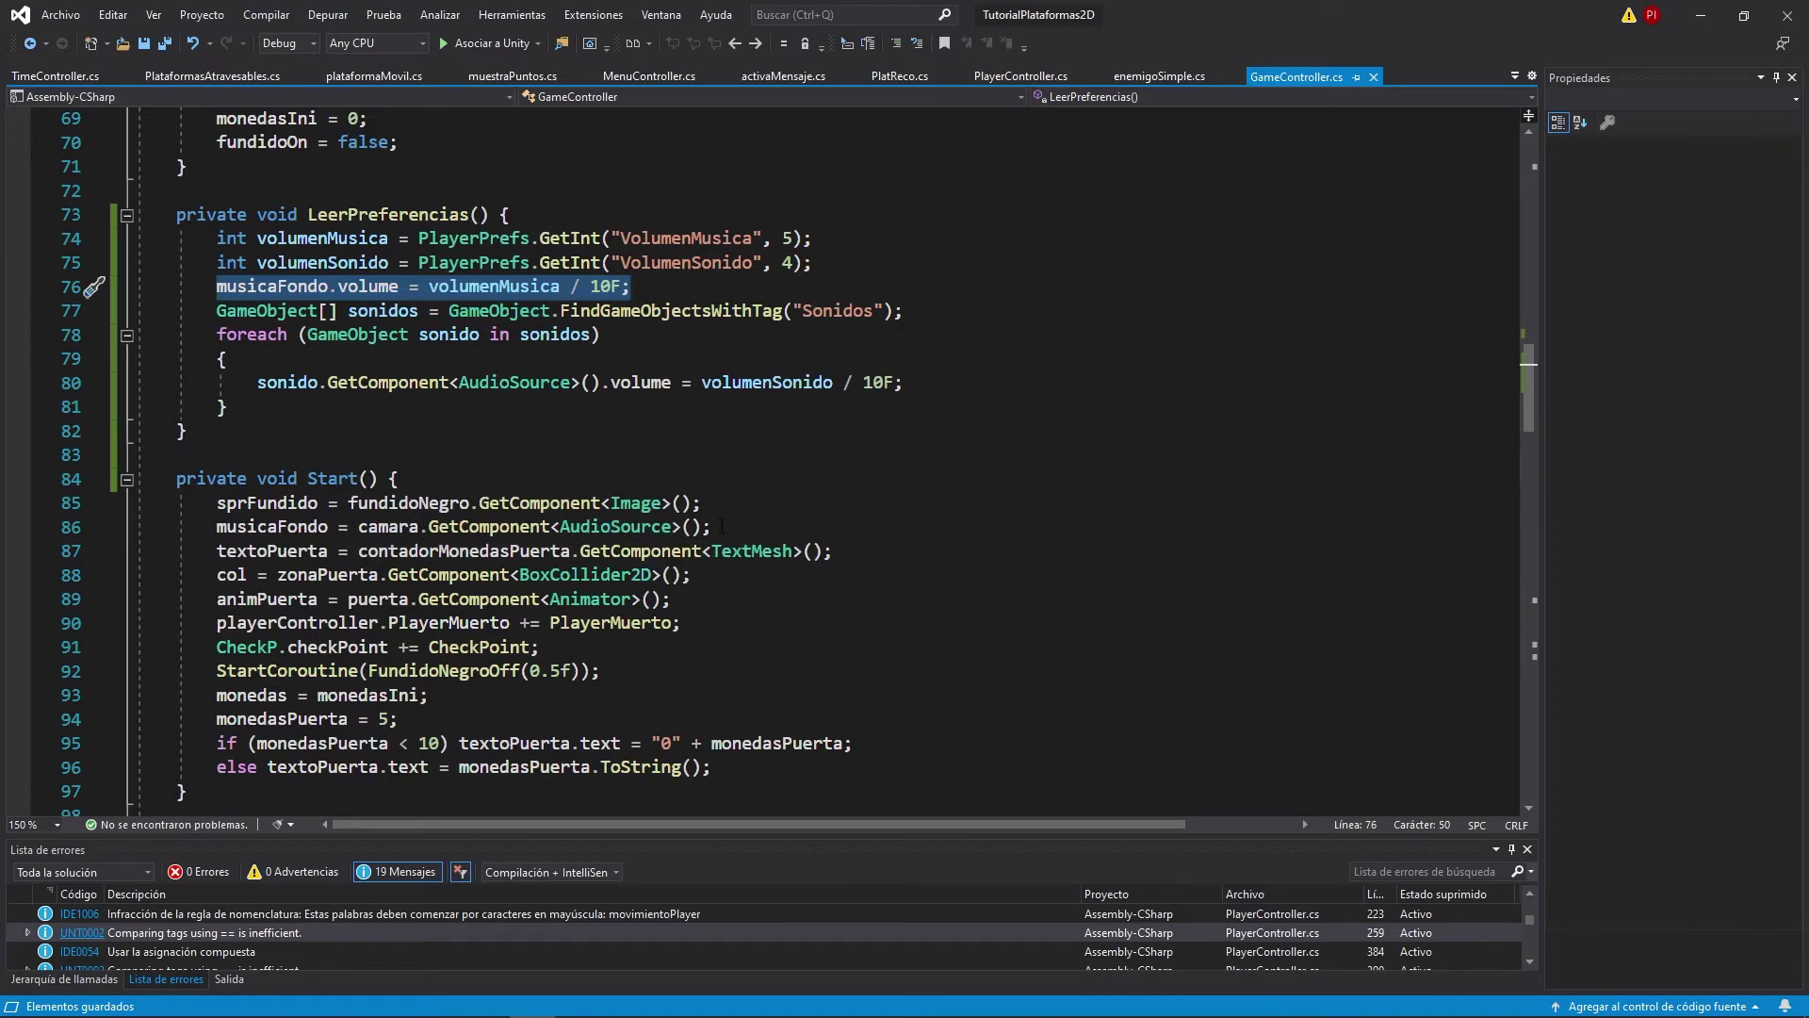
{"action": "left_click_drag", "start_coordinate": [722, 526], "coordinate": [138, 528]}
{"action": "key", "text": "ctrl+c"}
{"action": "key", "text": "Delete"}
{"action": "key", "text": "Delete"}
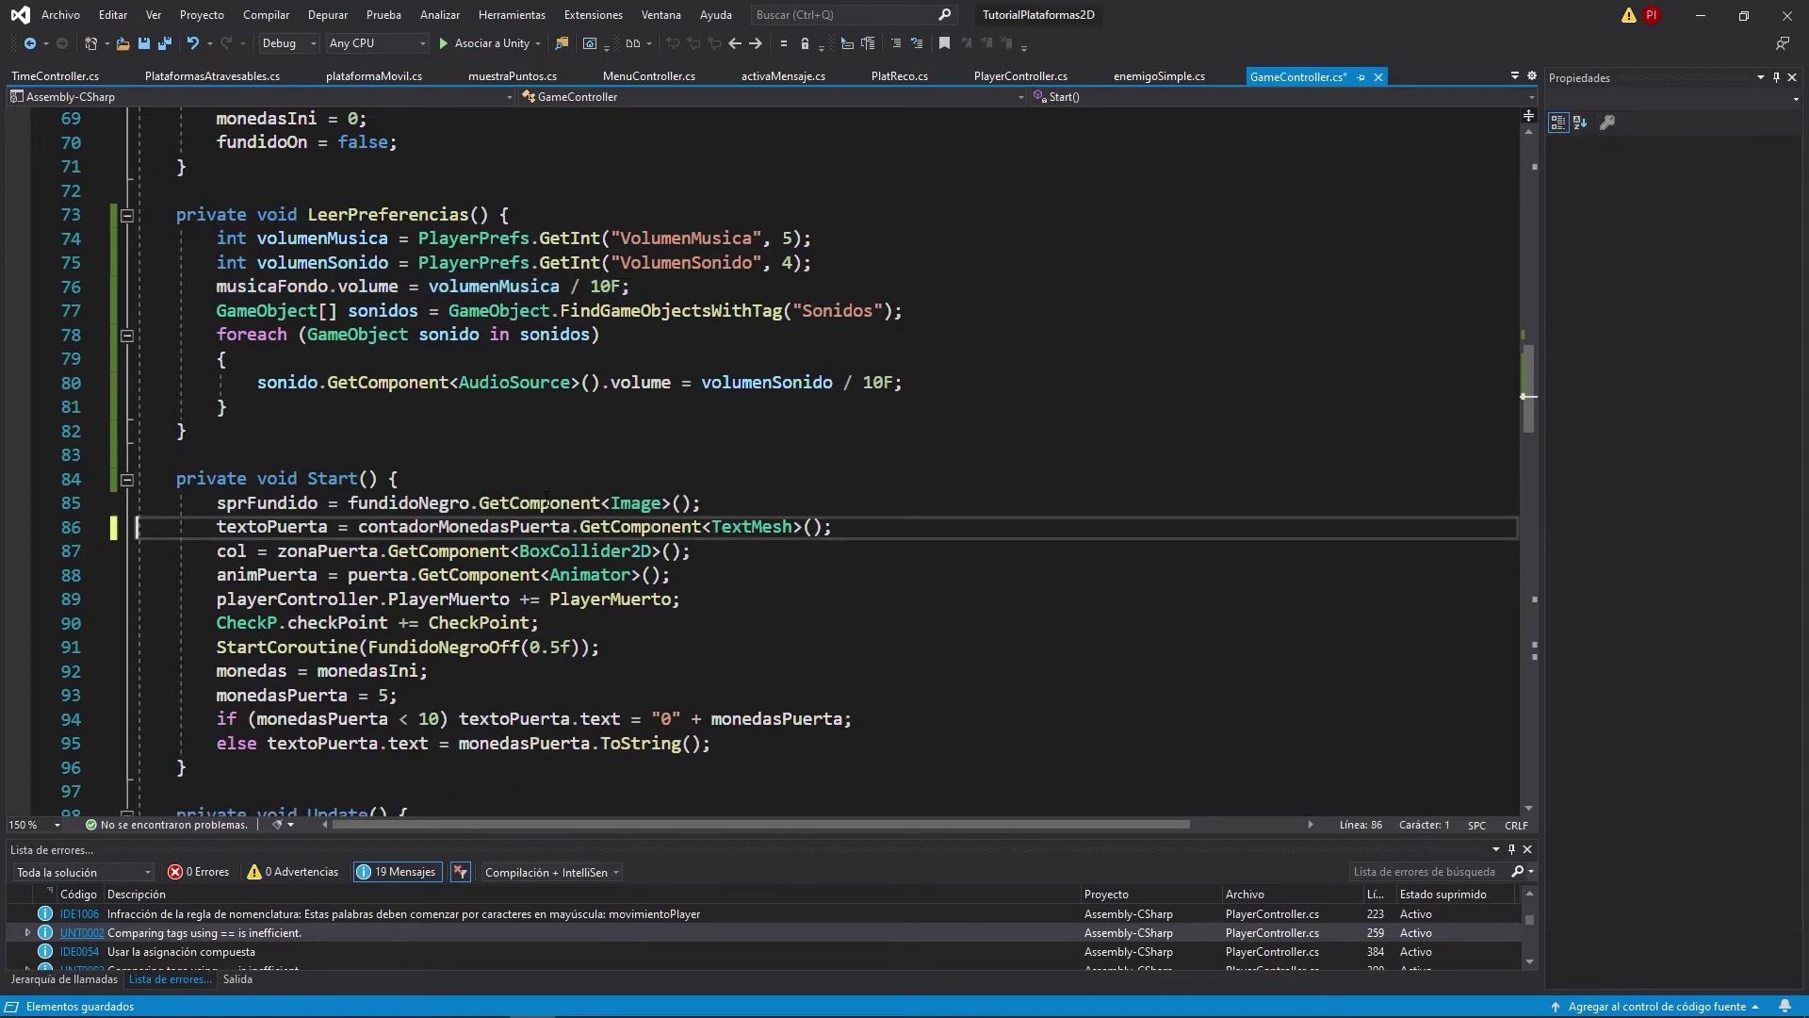
{"action": "left_click", "coordinate": [819, 261]}
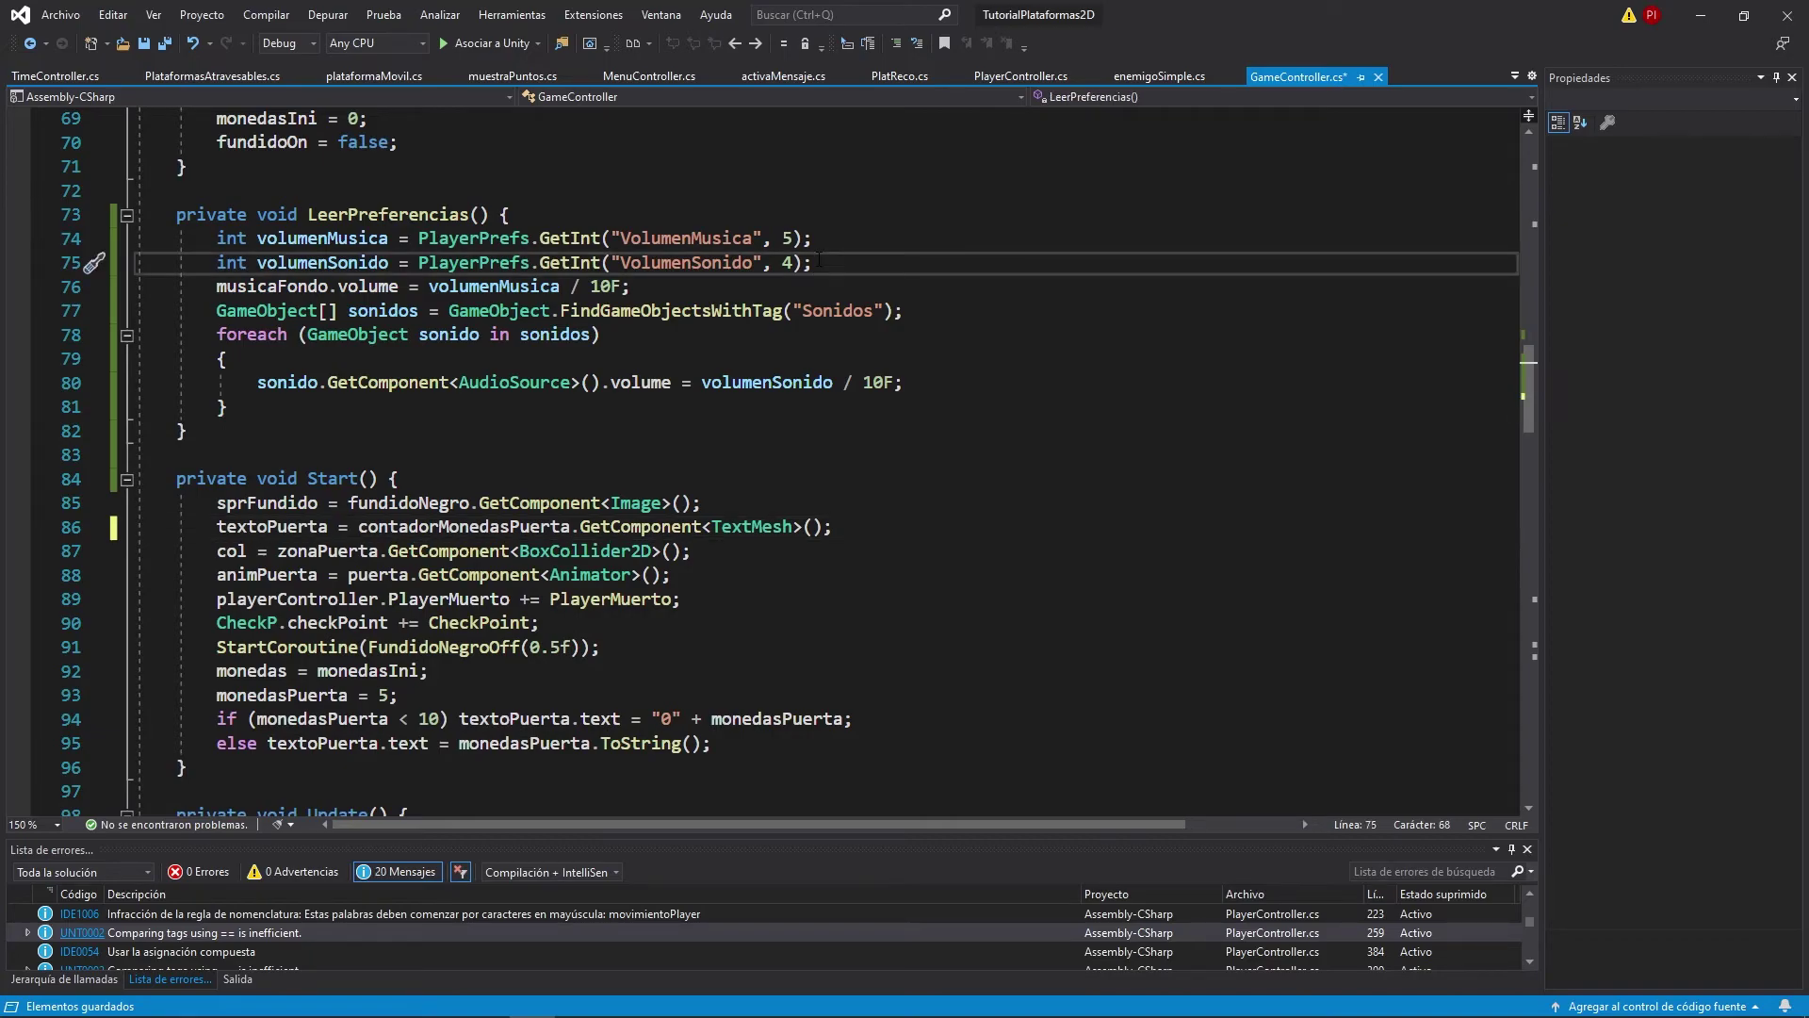
{"action": "key", "text": "Return"}
{"action": "key", "text": "ctrl+v"}
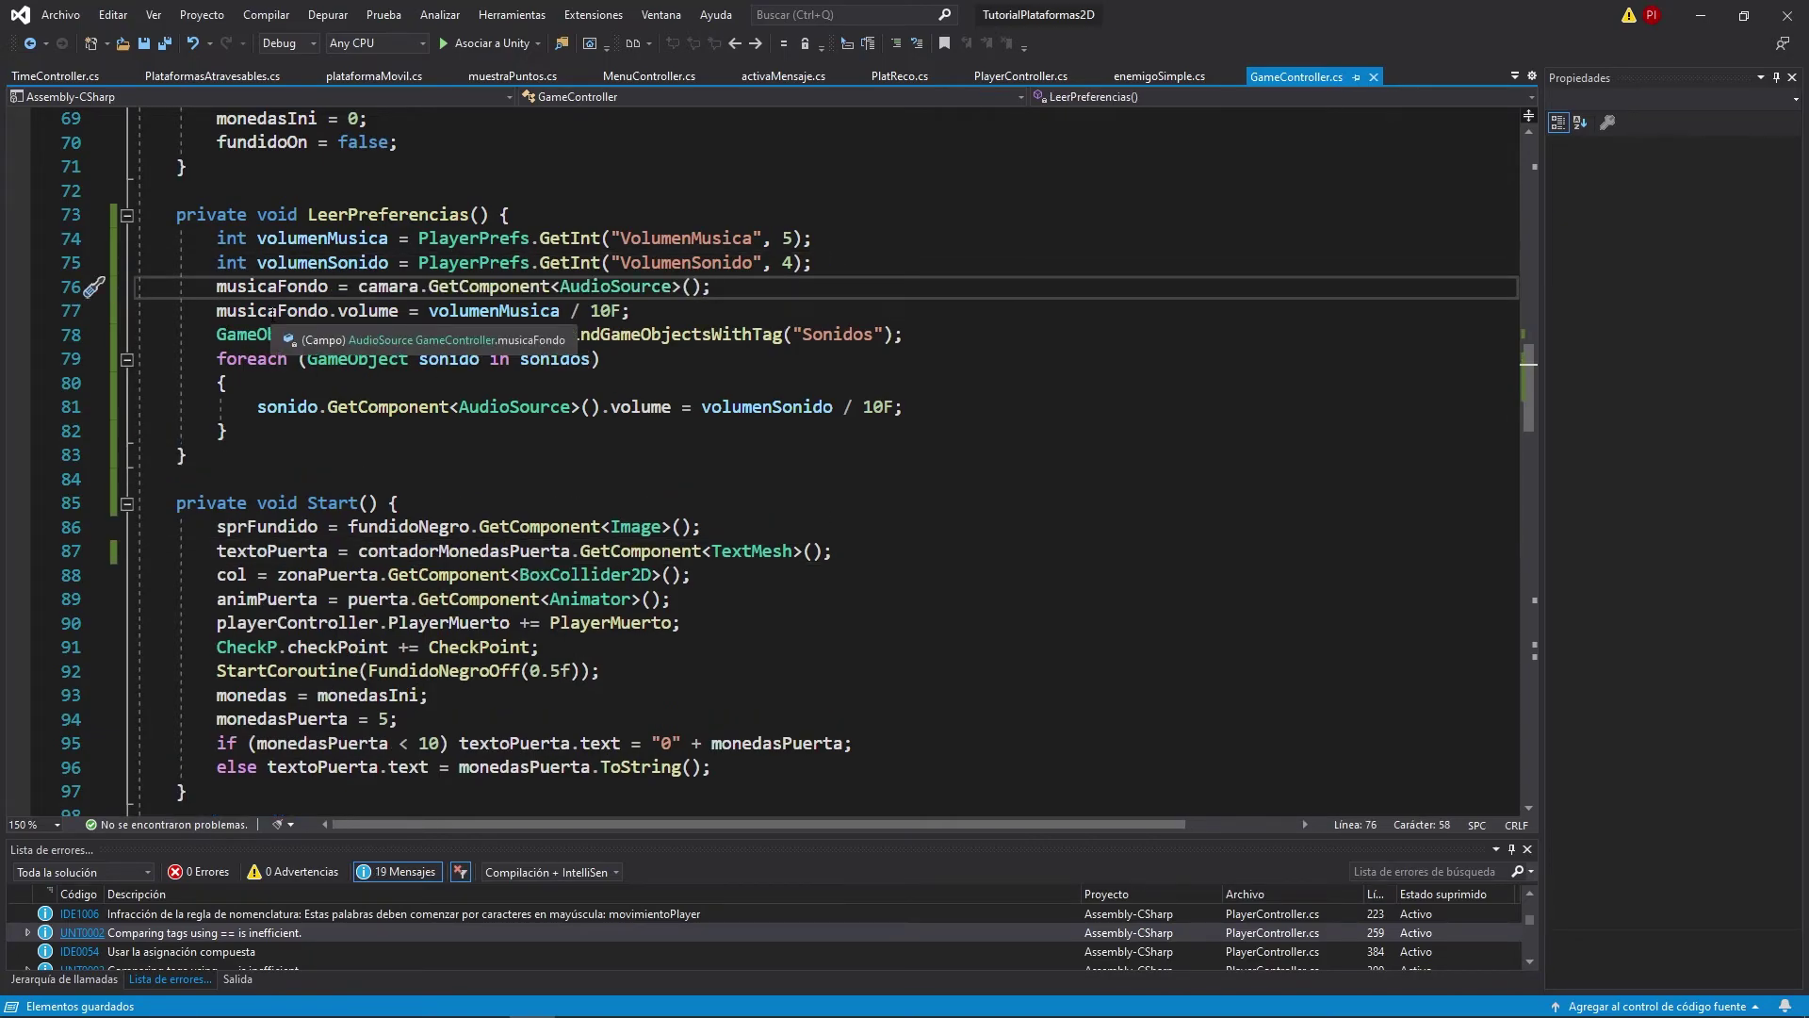
Enter Play mode, lower SONIDO by one step in OPCIONES, and return to the main menu.
{"action": "left_click", "coordinate": [1701, 15]}
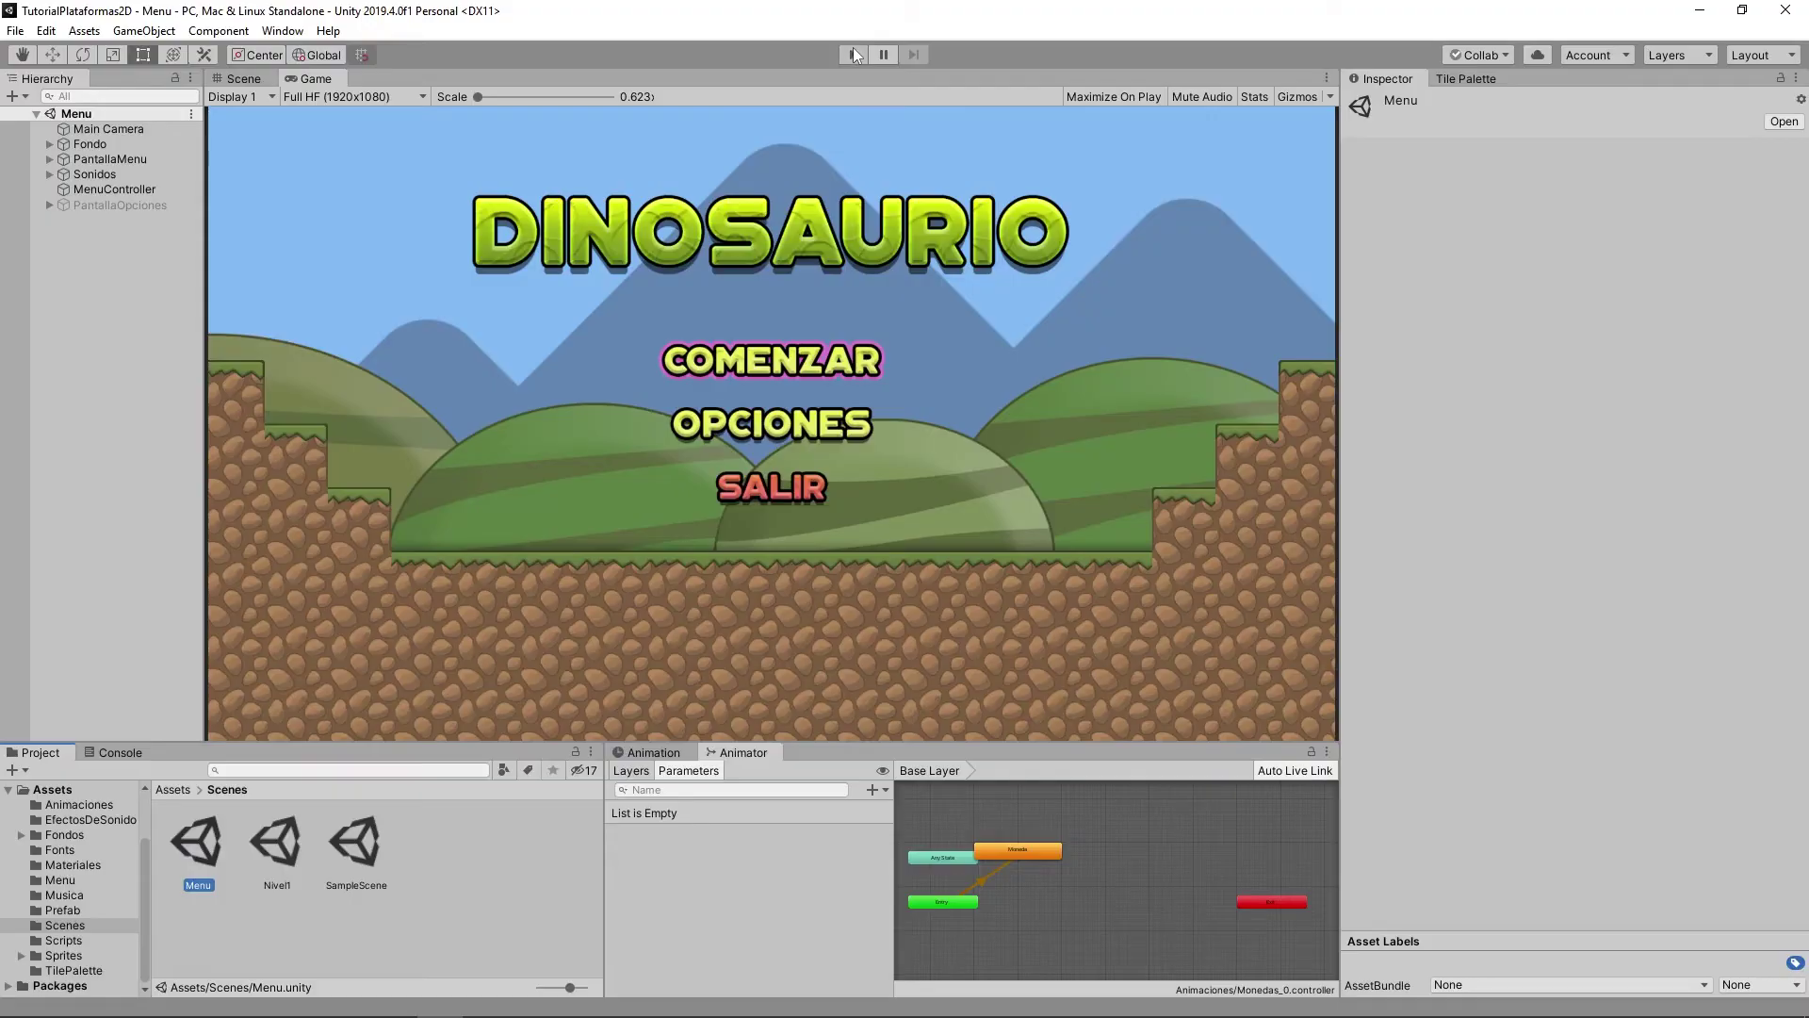
{"action": "left_click", "coordinate": [856, 54]}
{"action": "key", "text": "Up"}
{"action": "key", "text": "Up"}
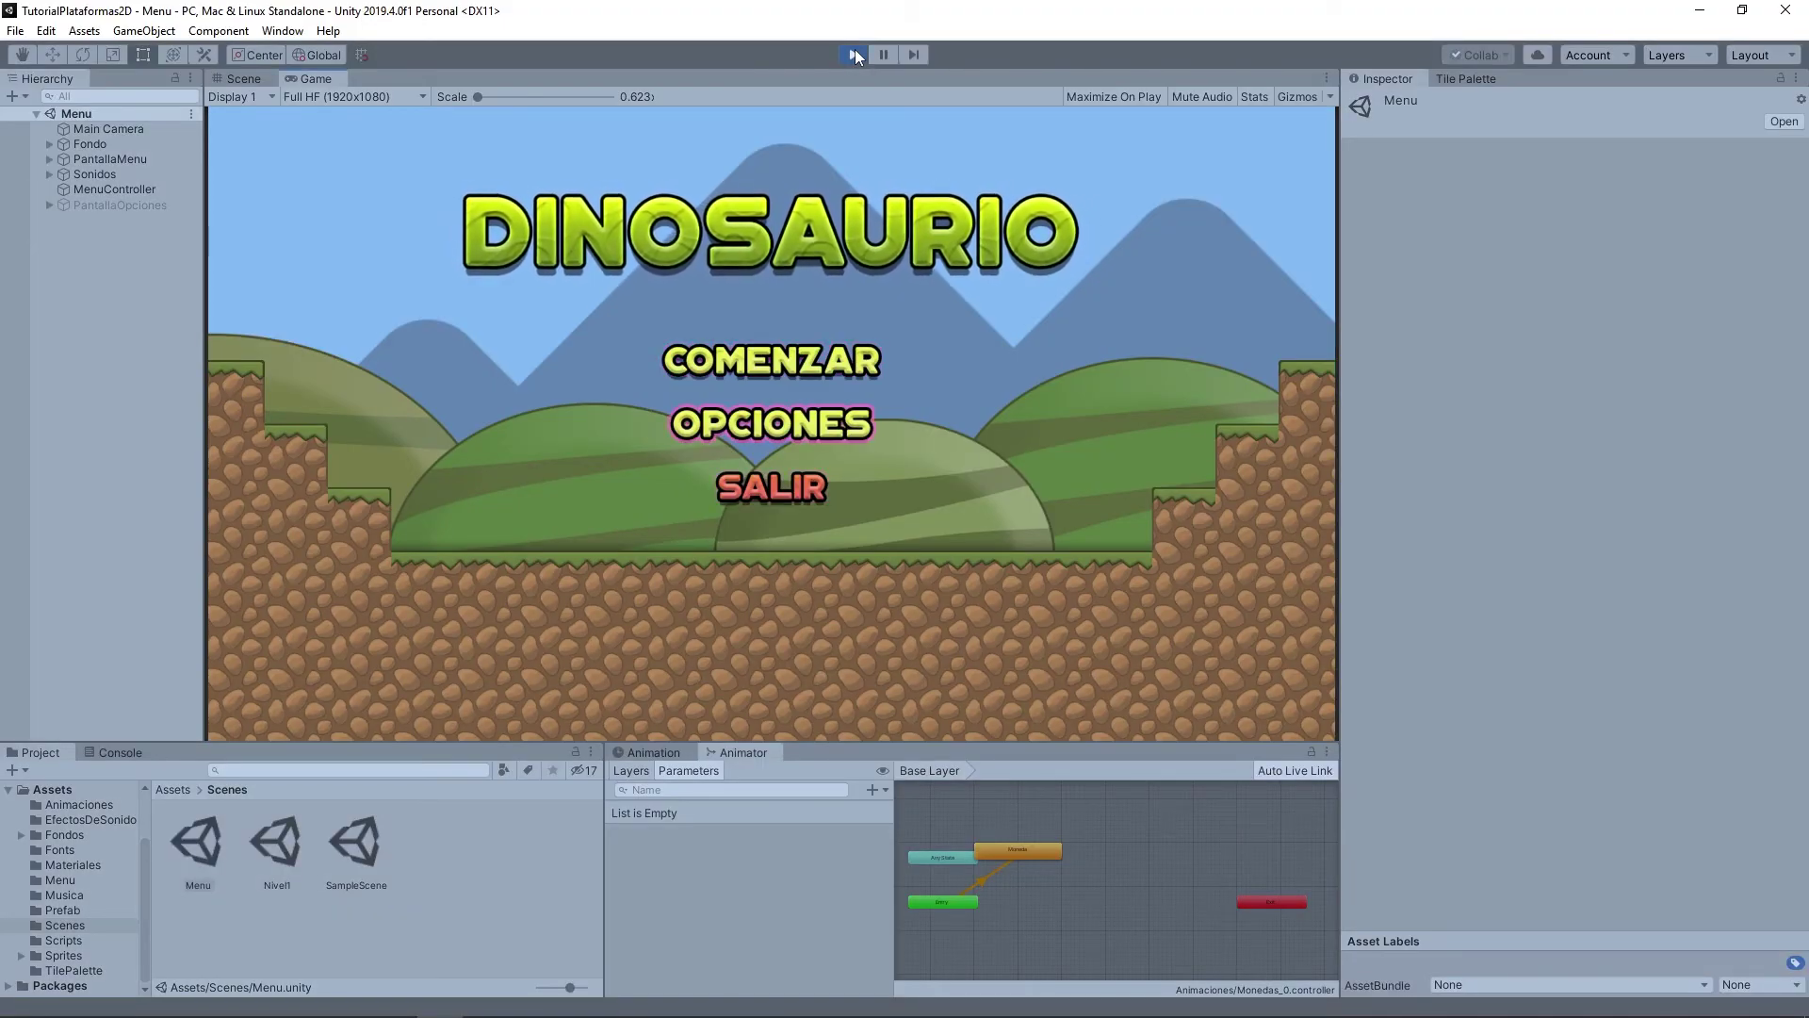
{"action": "key", "text": "Return"}
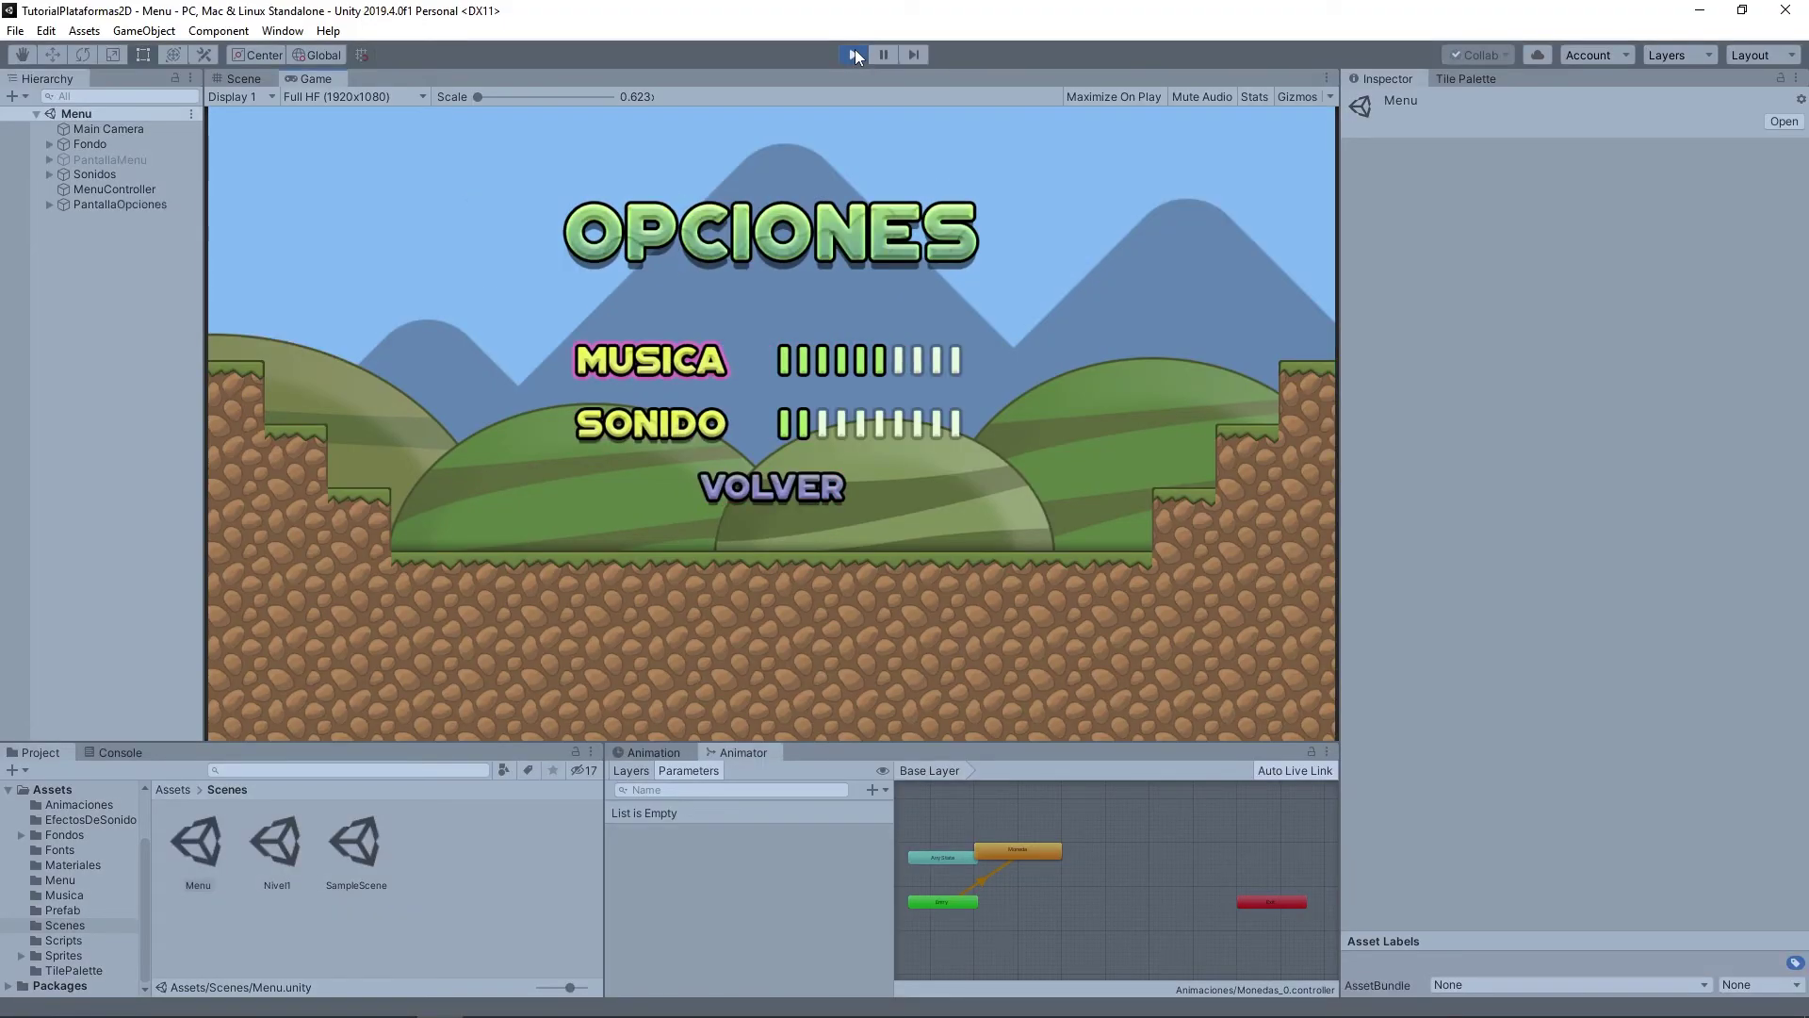
{"action": "key", "text": "Down"}
{"action": "key", "text": "Left"}
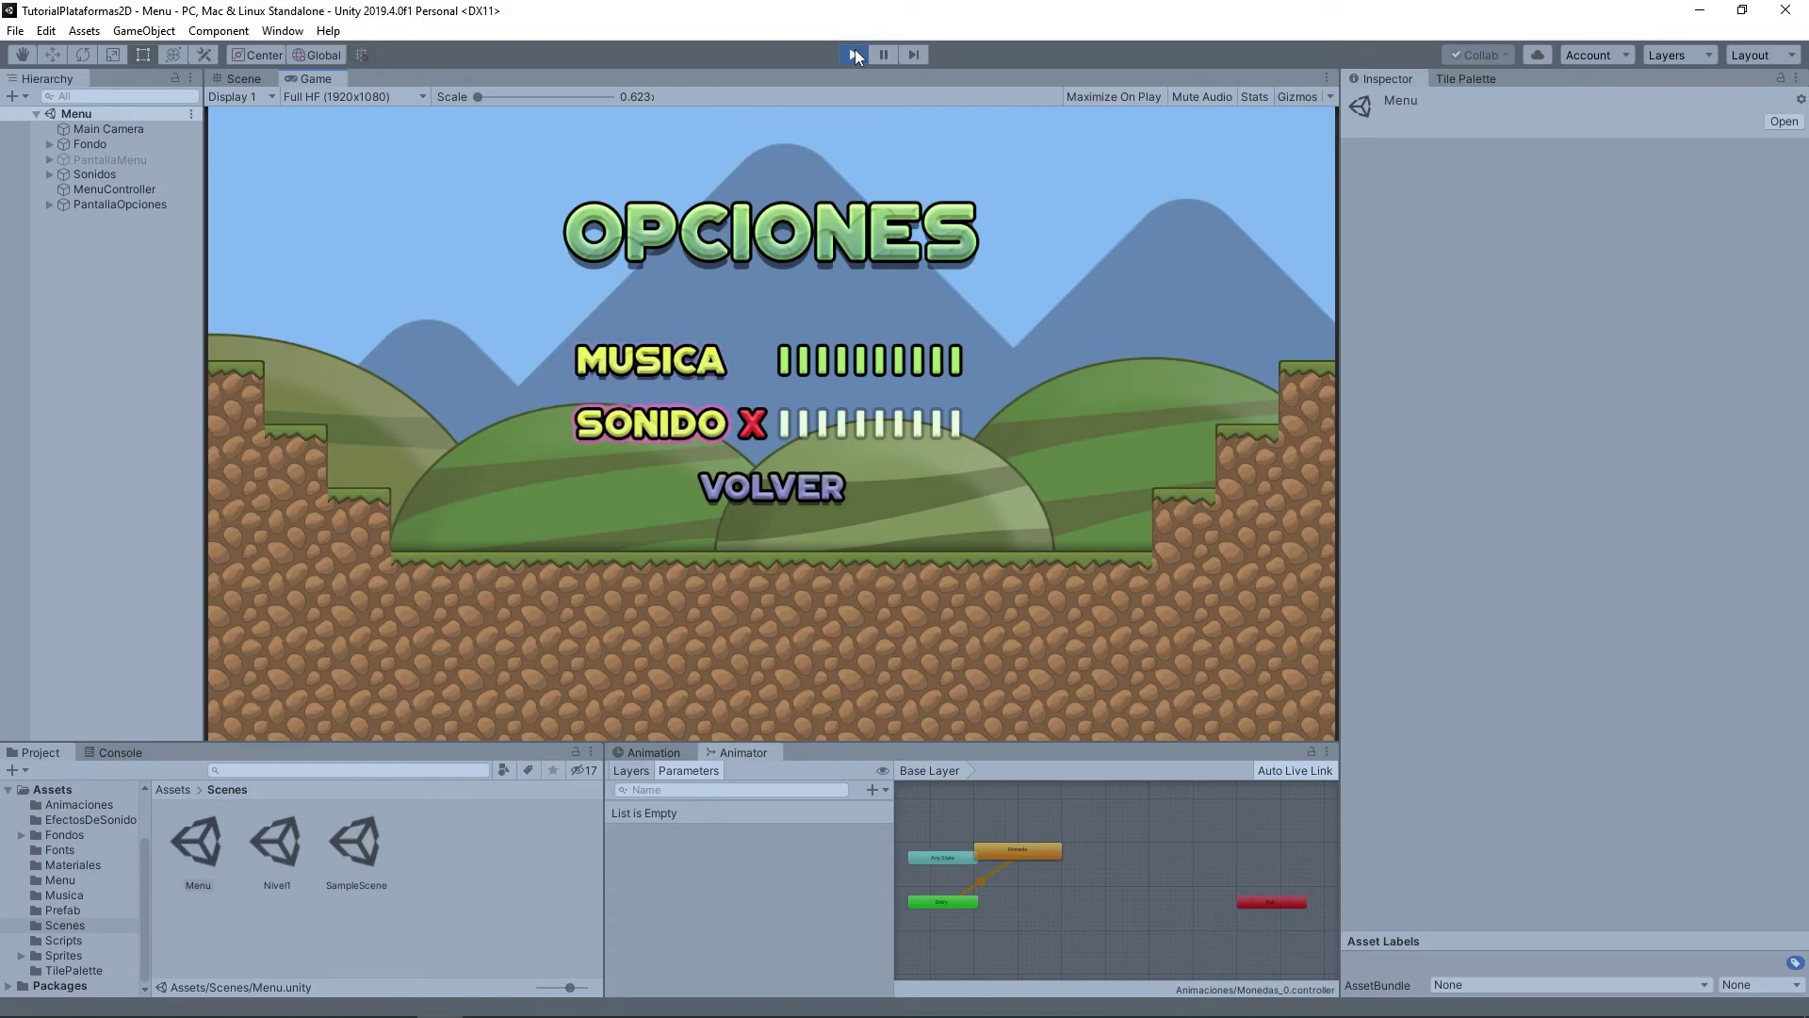
{"action": "key", "text": "Down"}
{"action": "key", "text": "Return"}
Start Nivel1 with COMENZAR, then walk and jump the dinosaur to hear the volume.
{"action": "key", "text": "Up"}
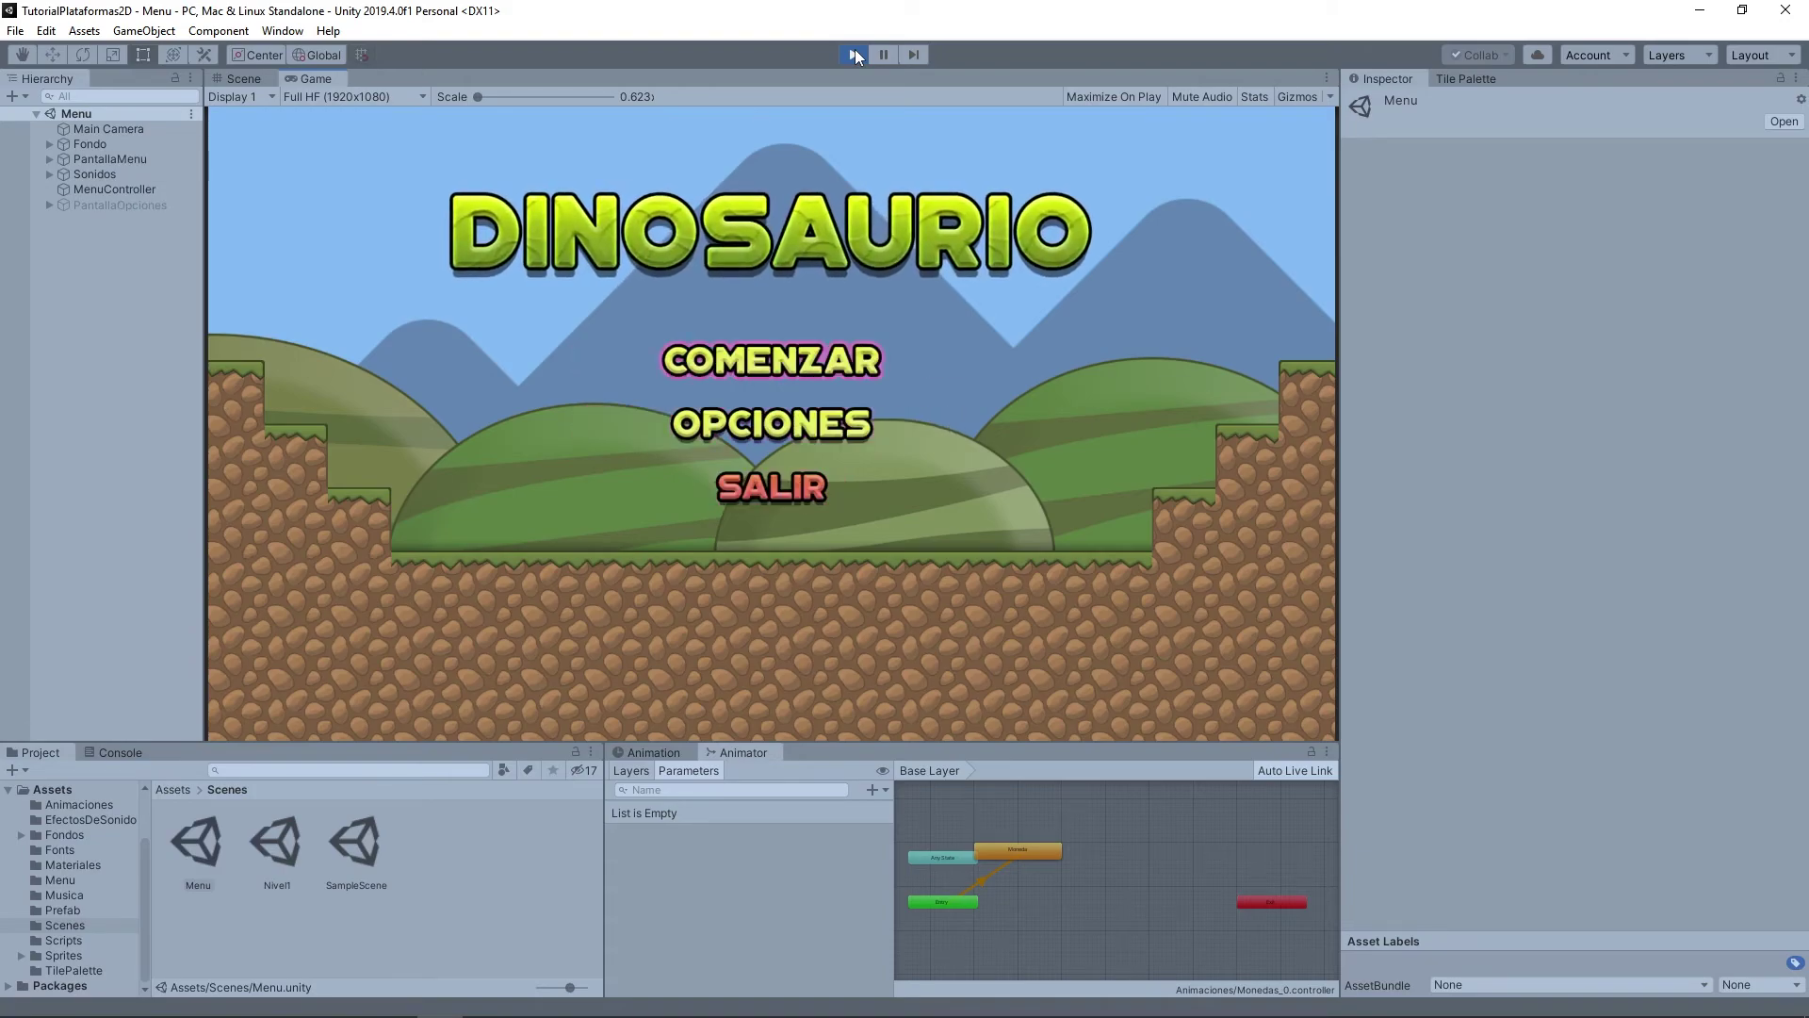
{"action": "key", "text": "Return"}
{"action": "key", "text": "Left"}
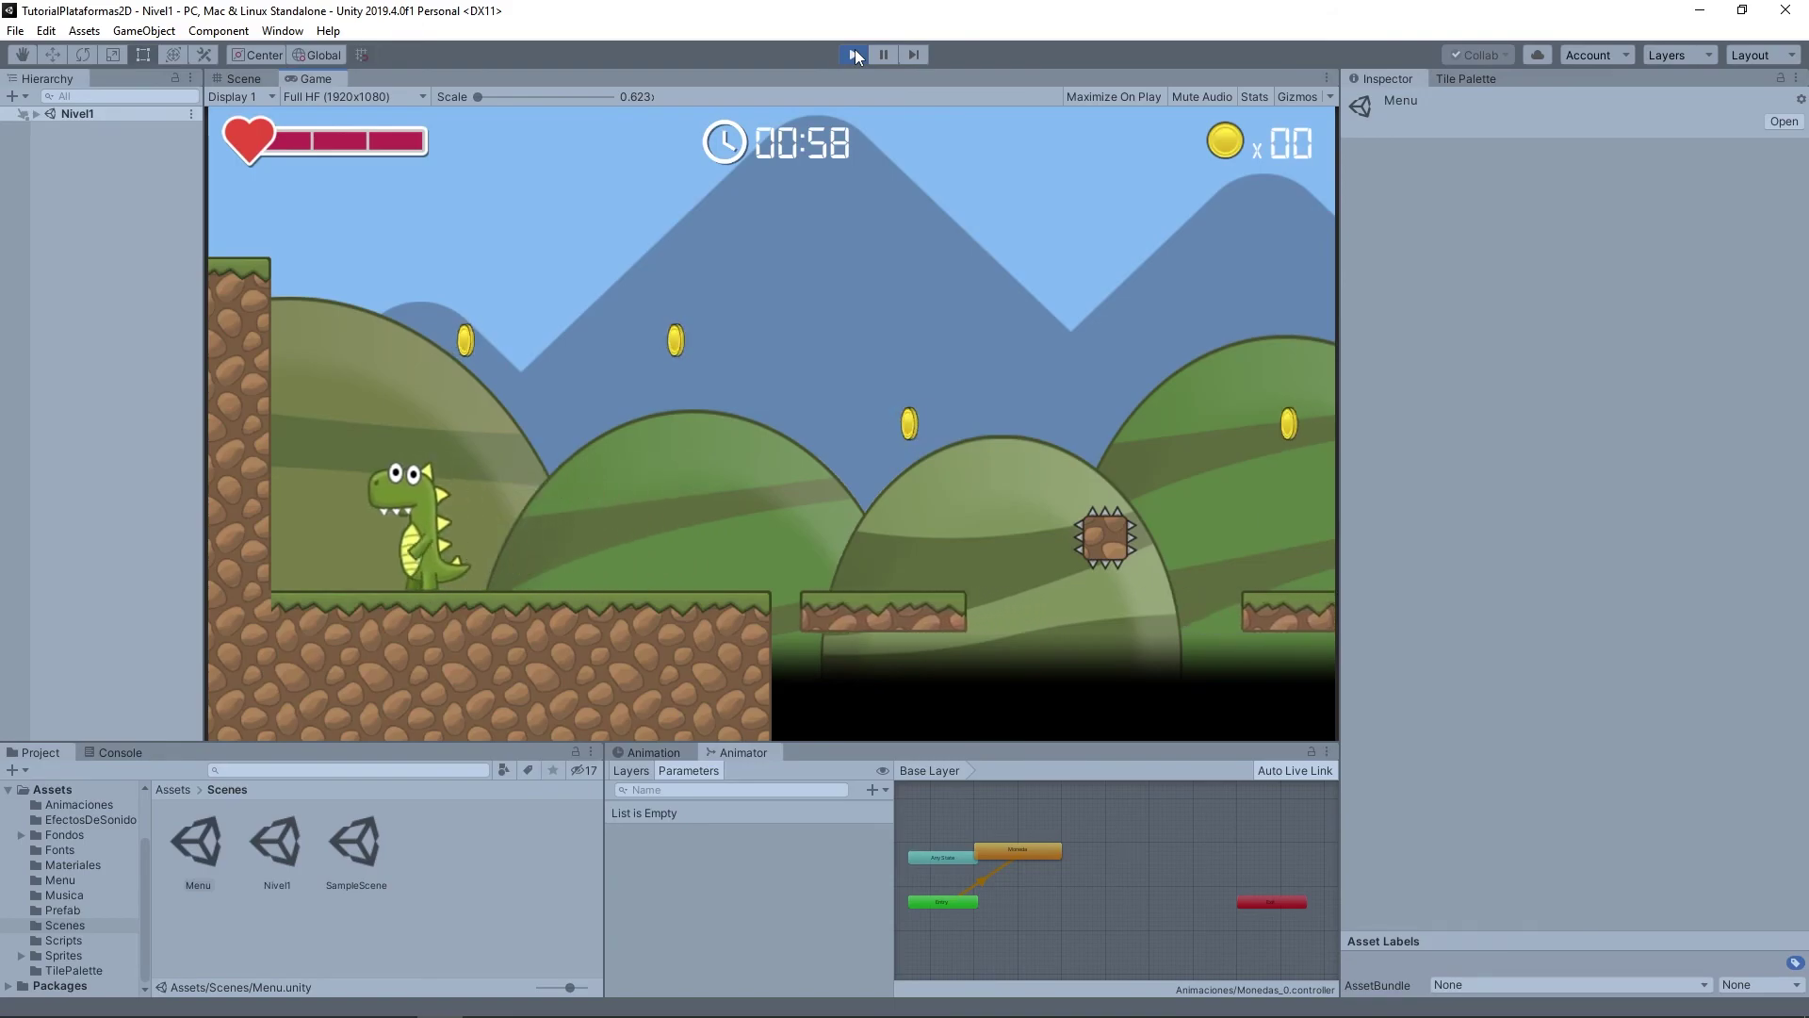
{"action": "key", "text": "space"}
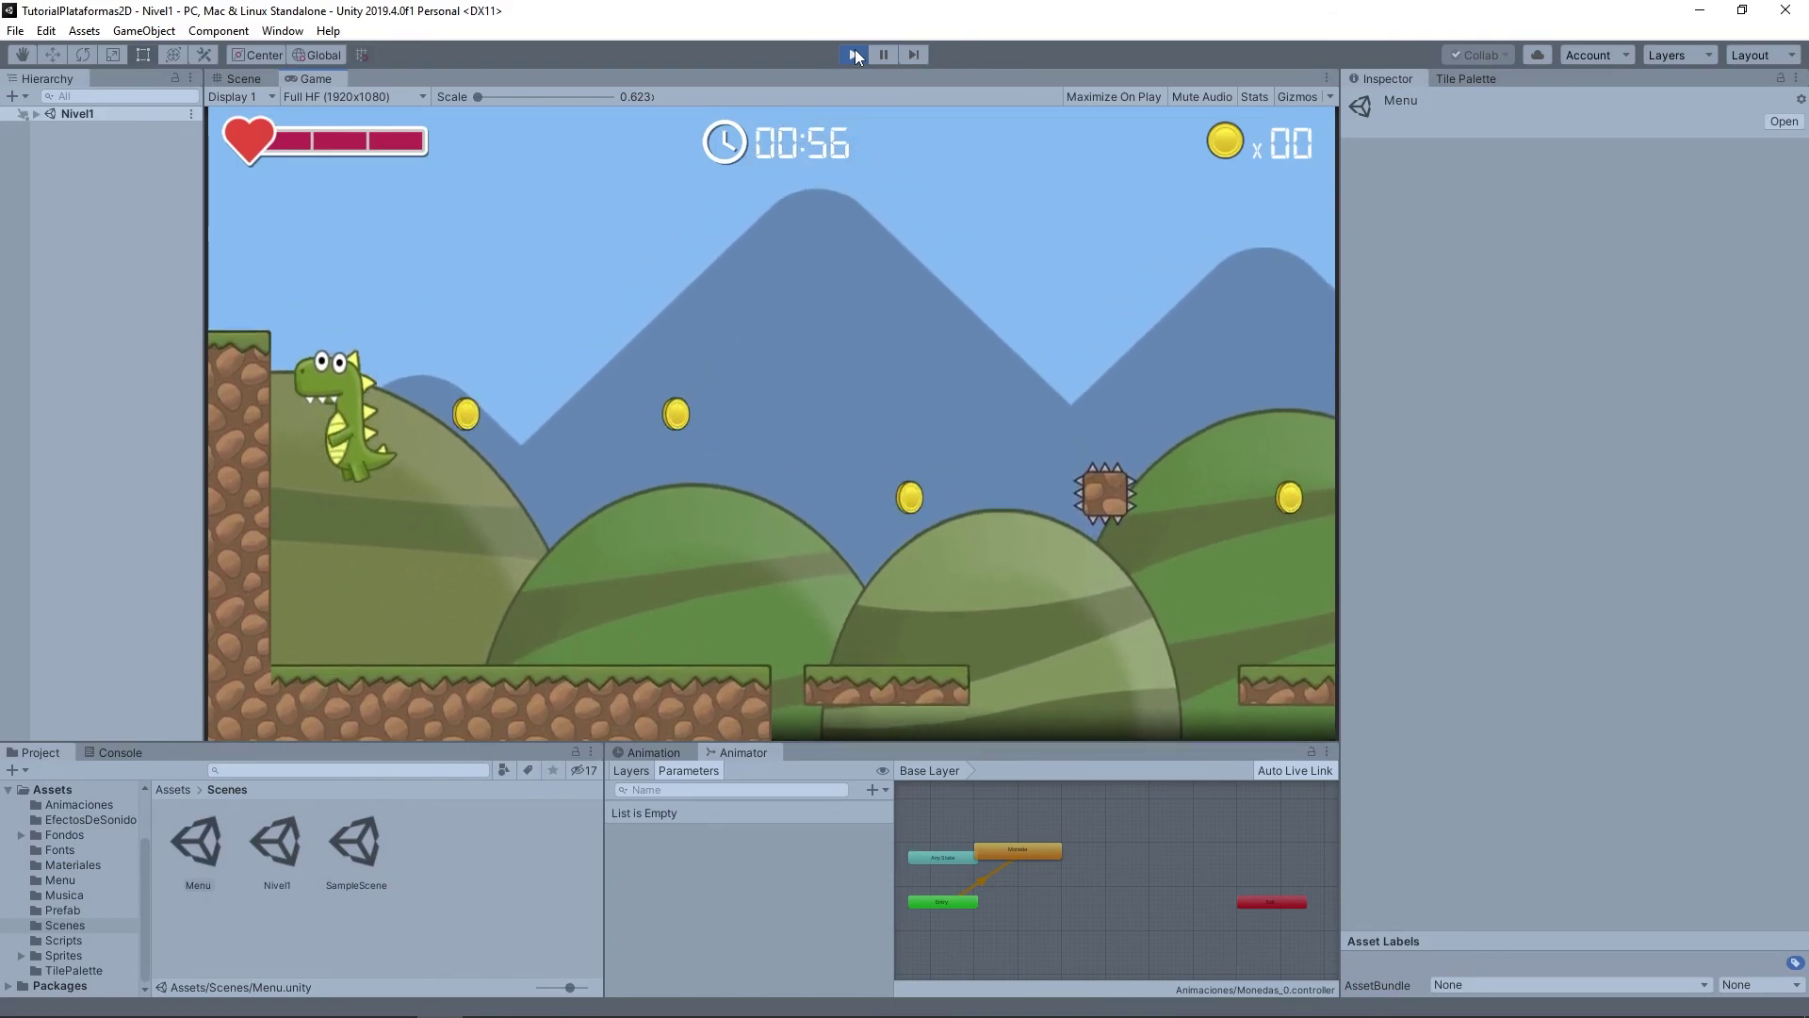
{"action": "key", "text": "Right"}
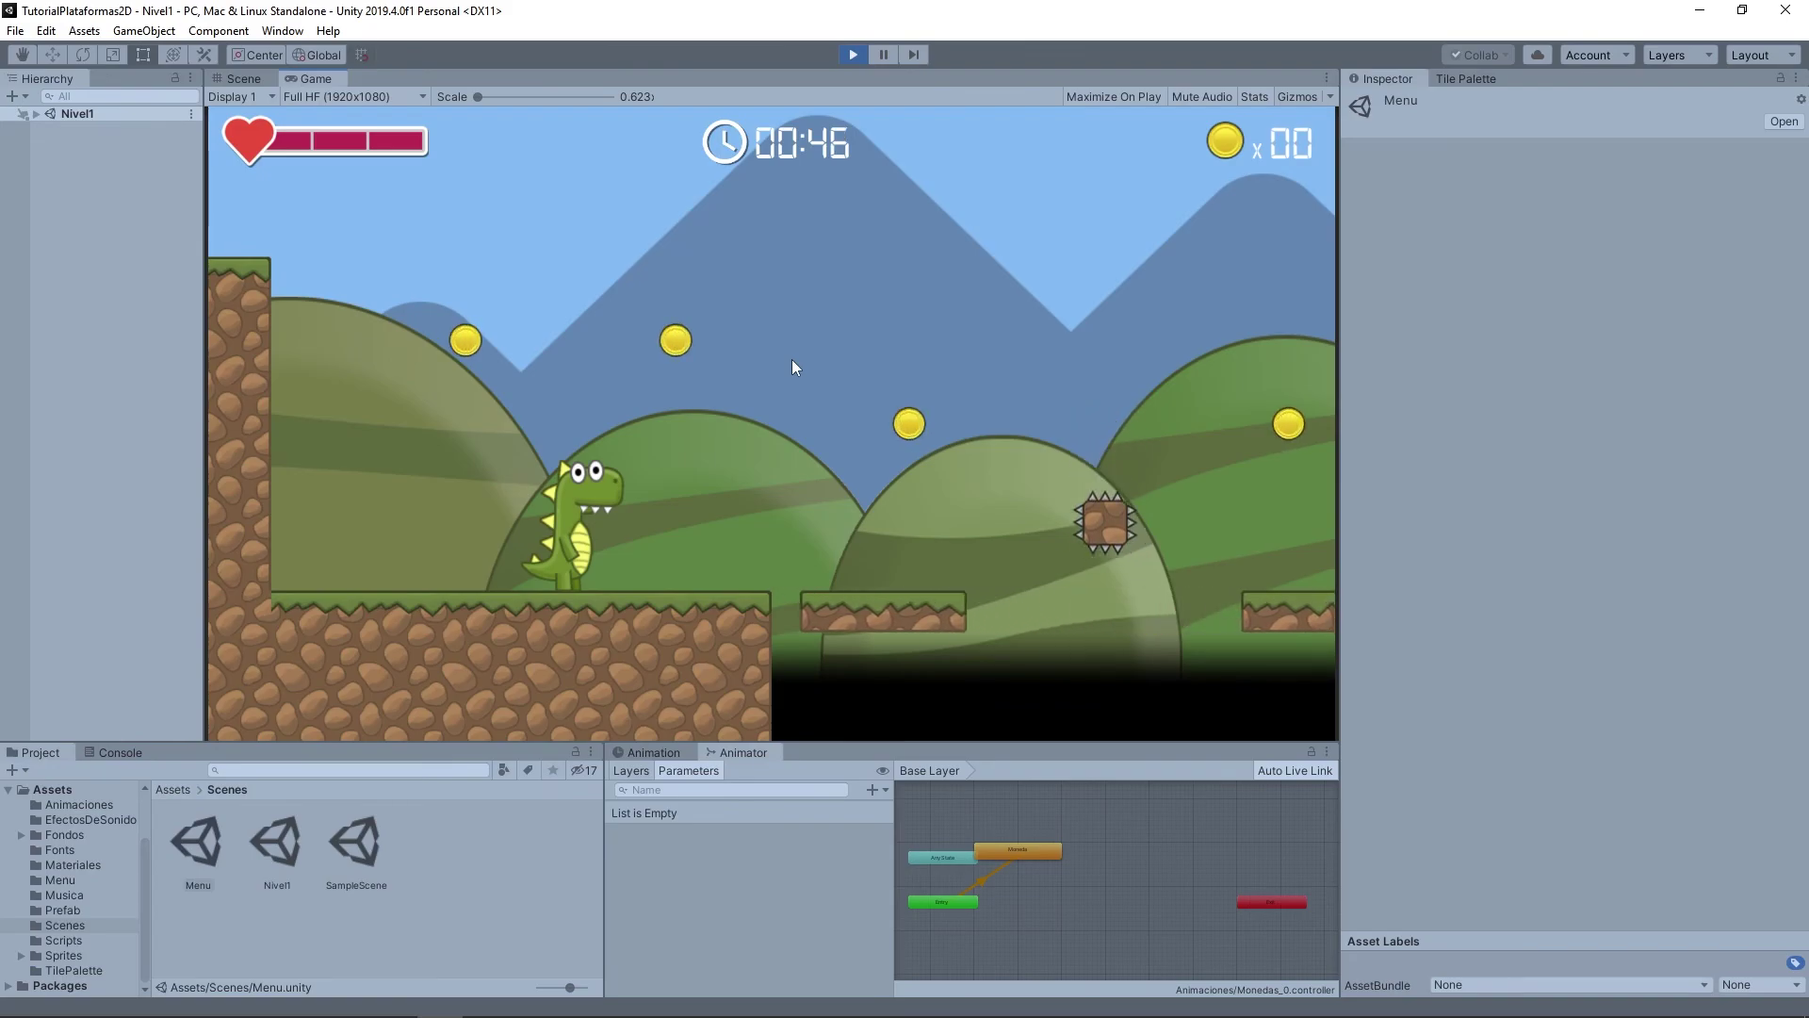
{"action": "left_click", "coordinate": [854, 54]}
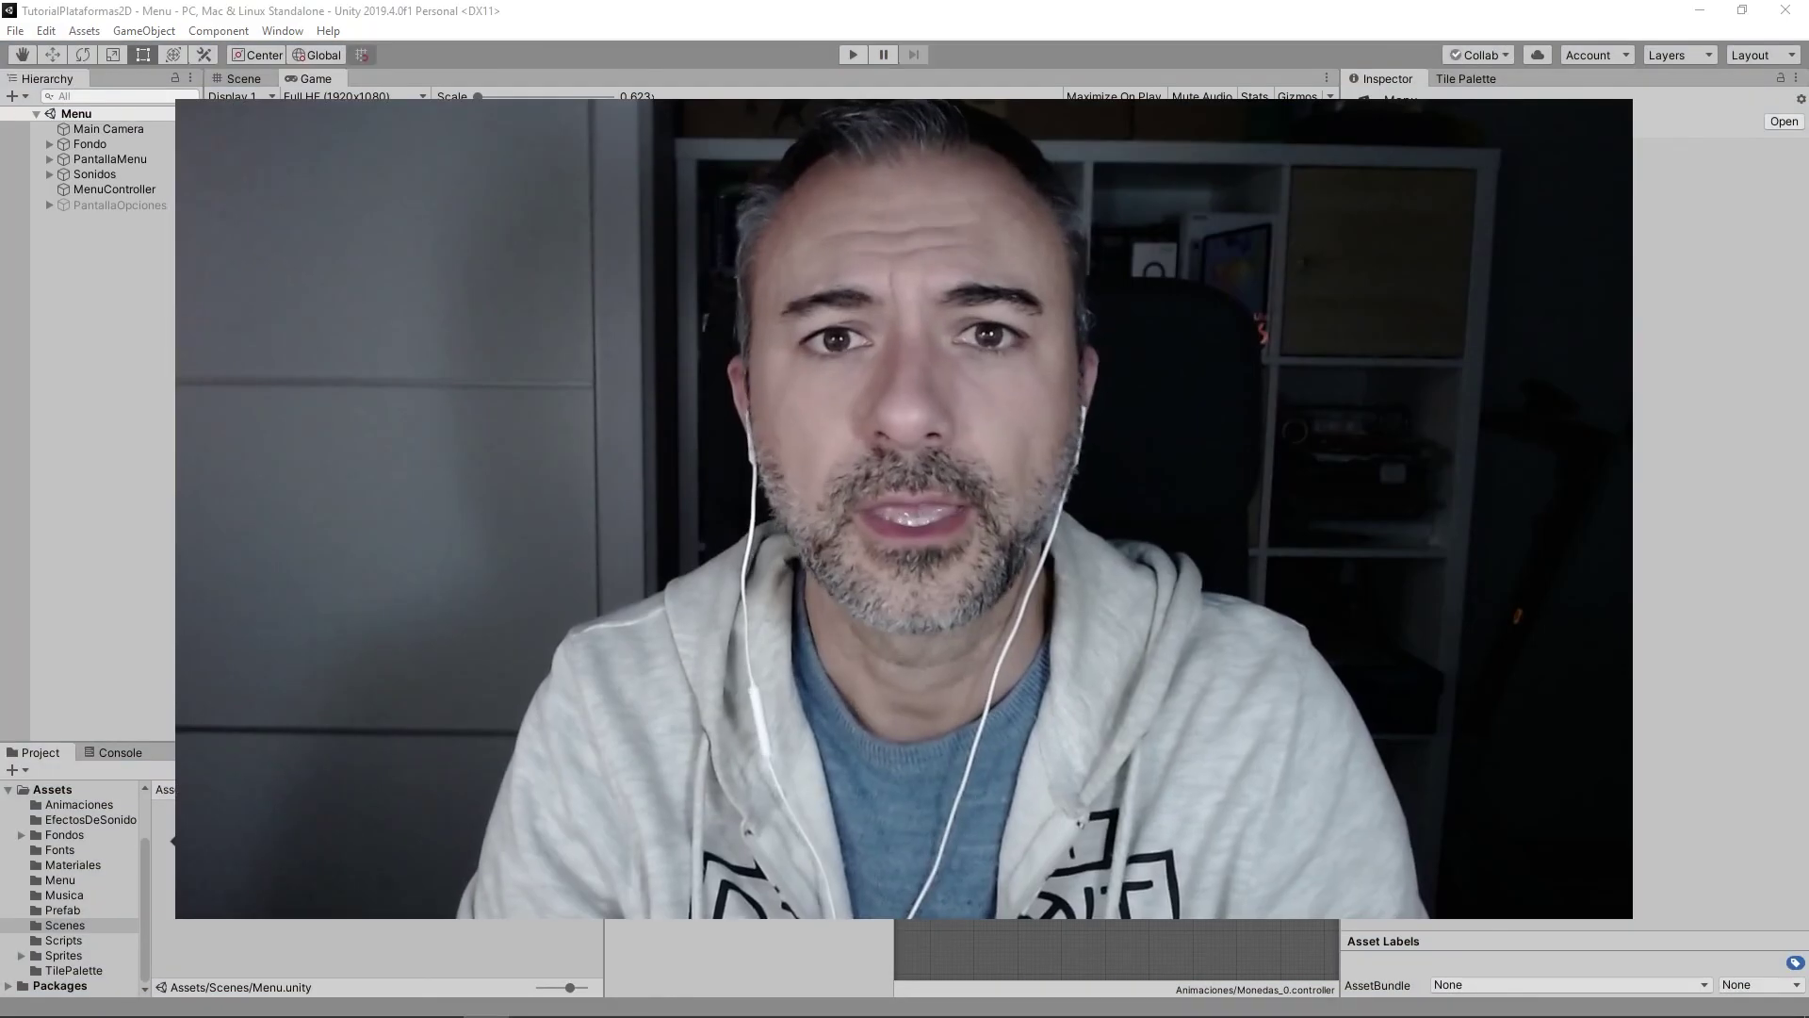